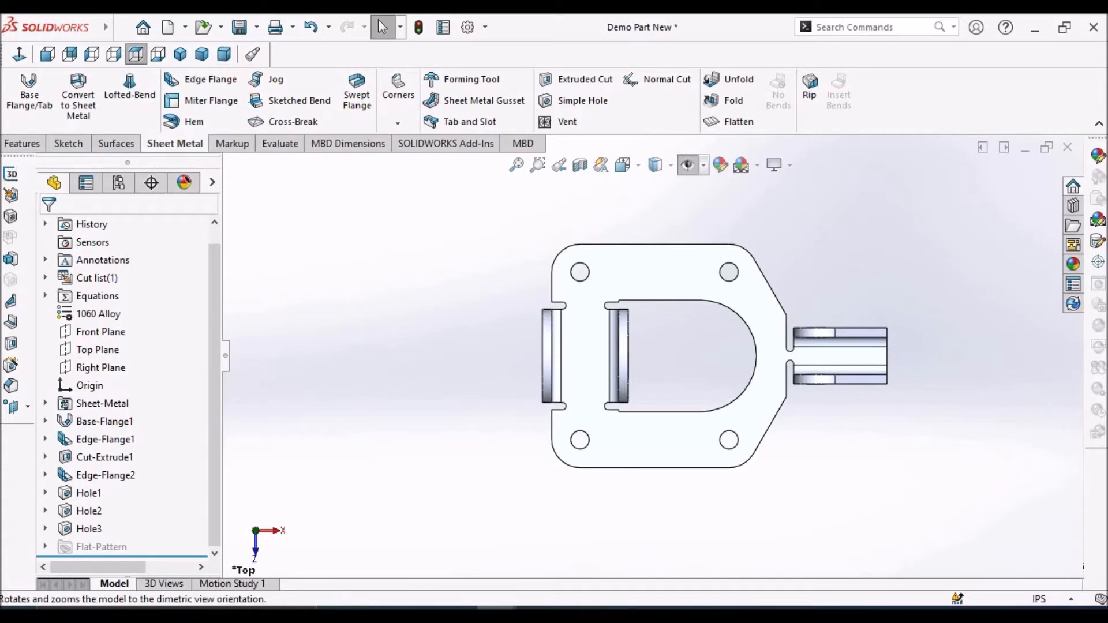
Open the base profile sketch, Sketch1, of REF Part New for editing
left_click(225, 54)
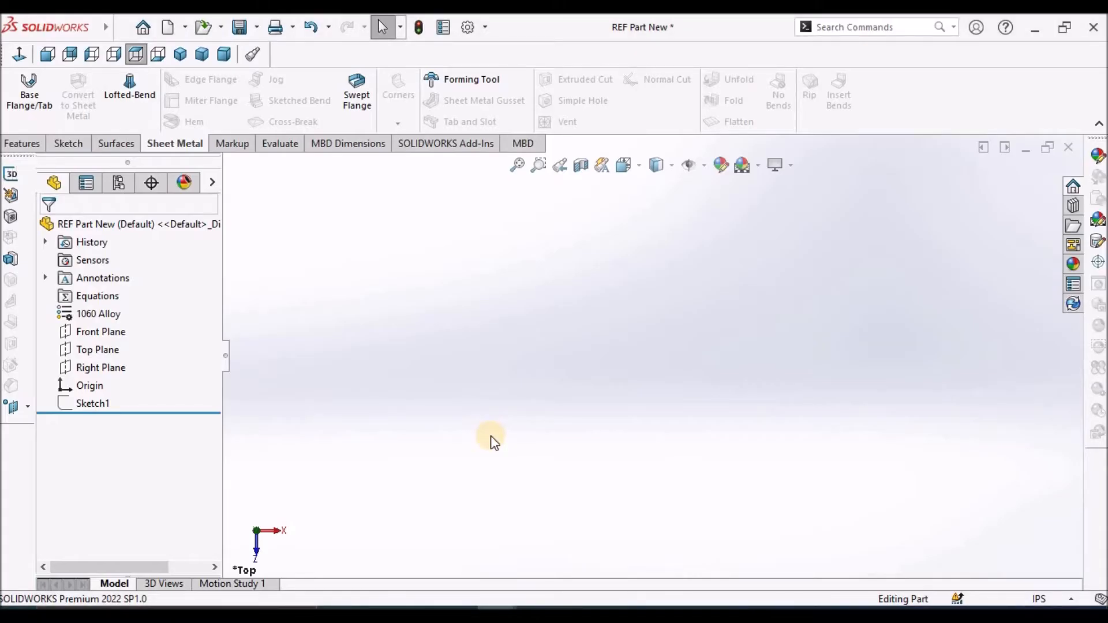
left_click(90, 404)
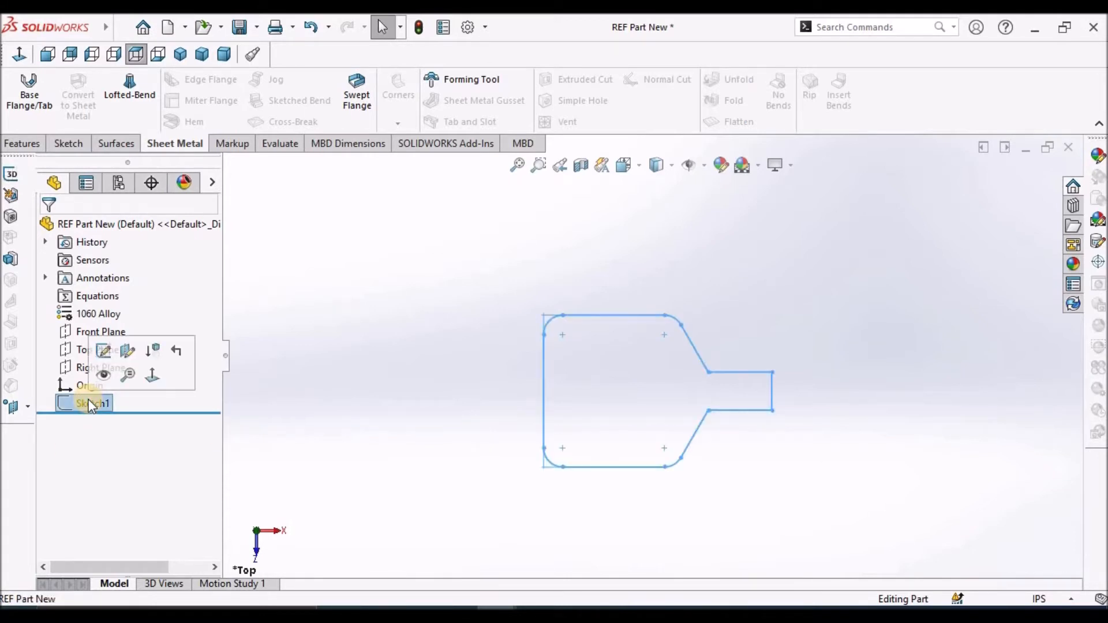
left_click(103, 353)
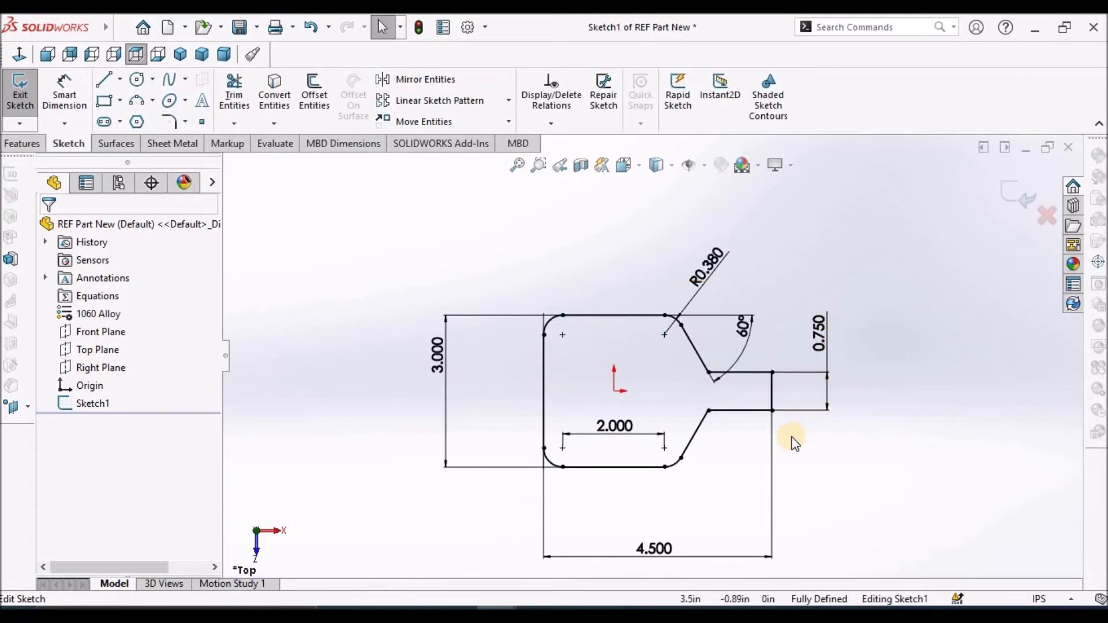
Move the 3.000 height dimension and the 4.500 overall length dimension closer to the profile outline
scroll(651, 423, "down", 1)
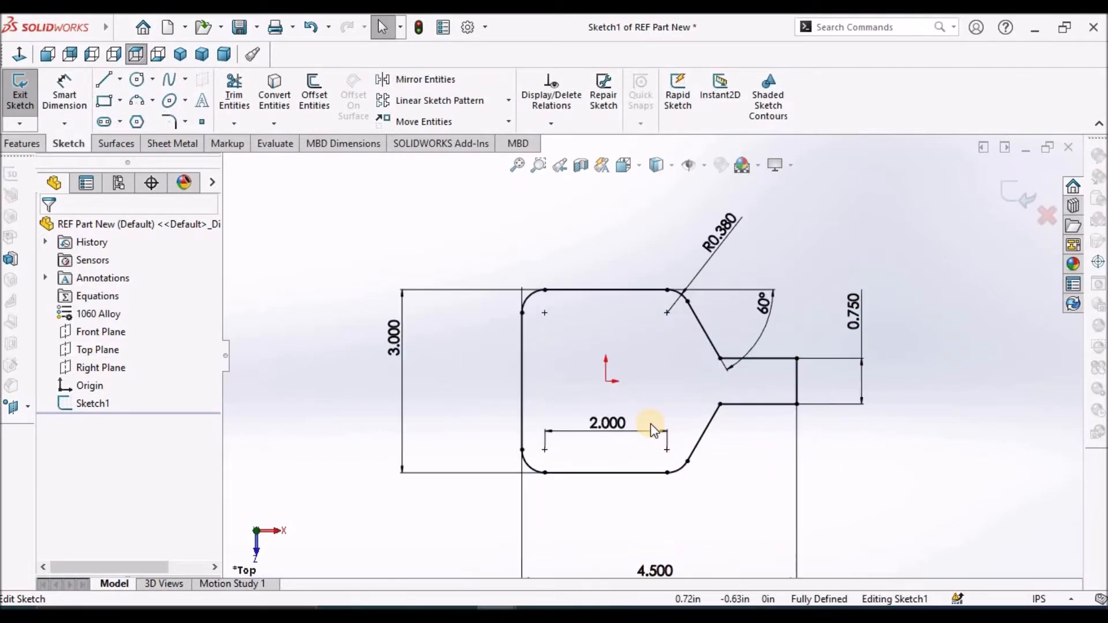
left_click_drag(397, 347, 466, 358)
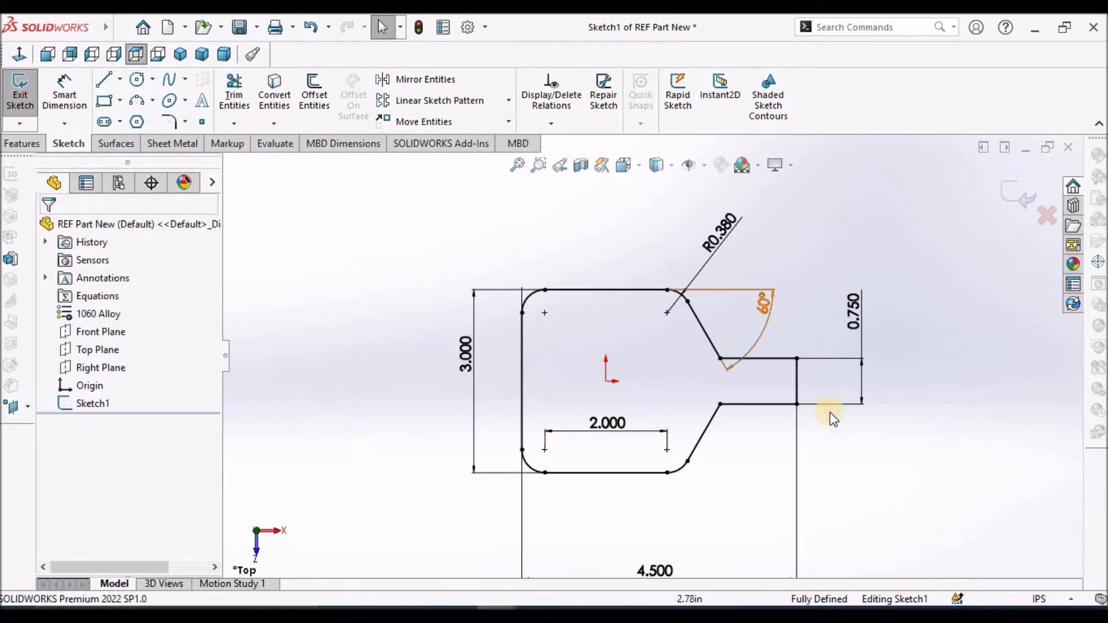
scroll(794, 471, "up", 2)
scroll(779, 456, "down", 2)
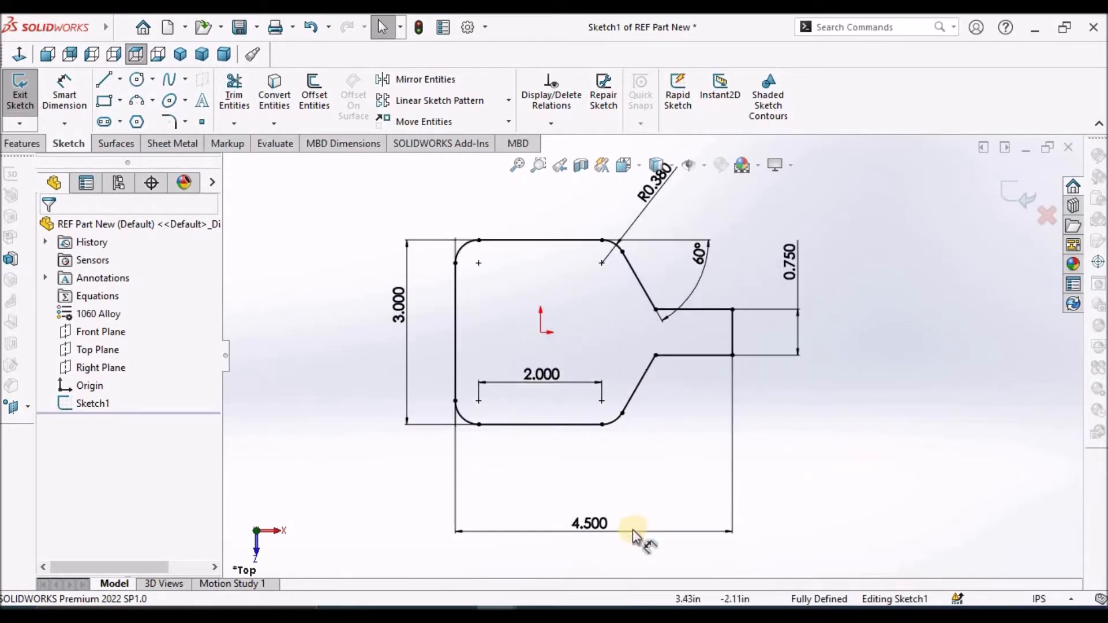
left_click_drag(601, 528, 601, 500)
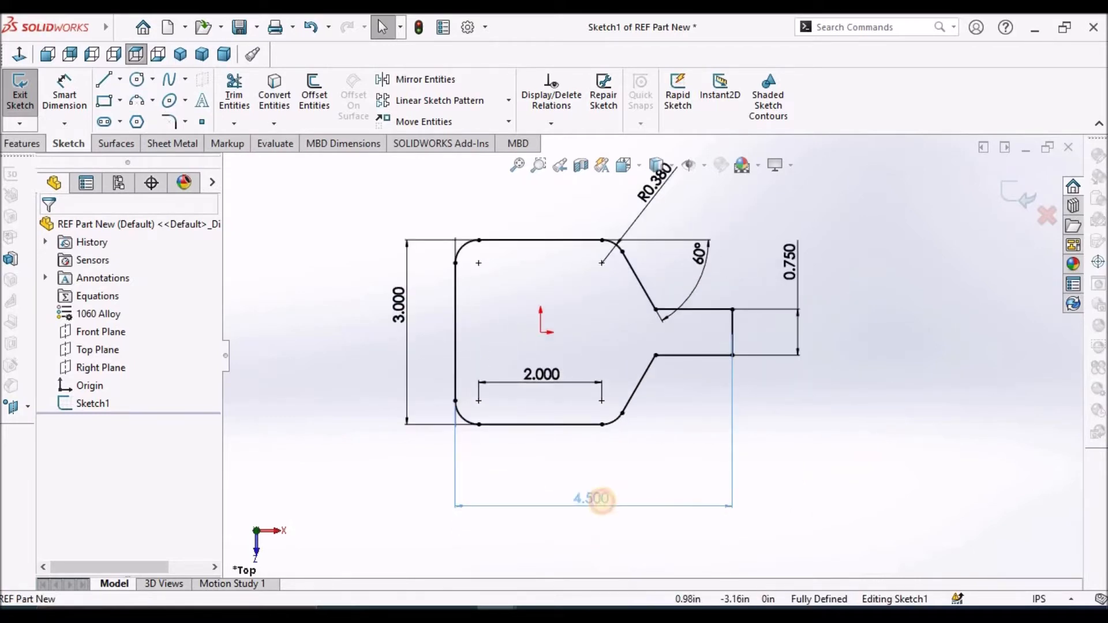
left_click(849, 481)
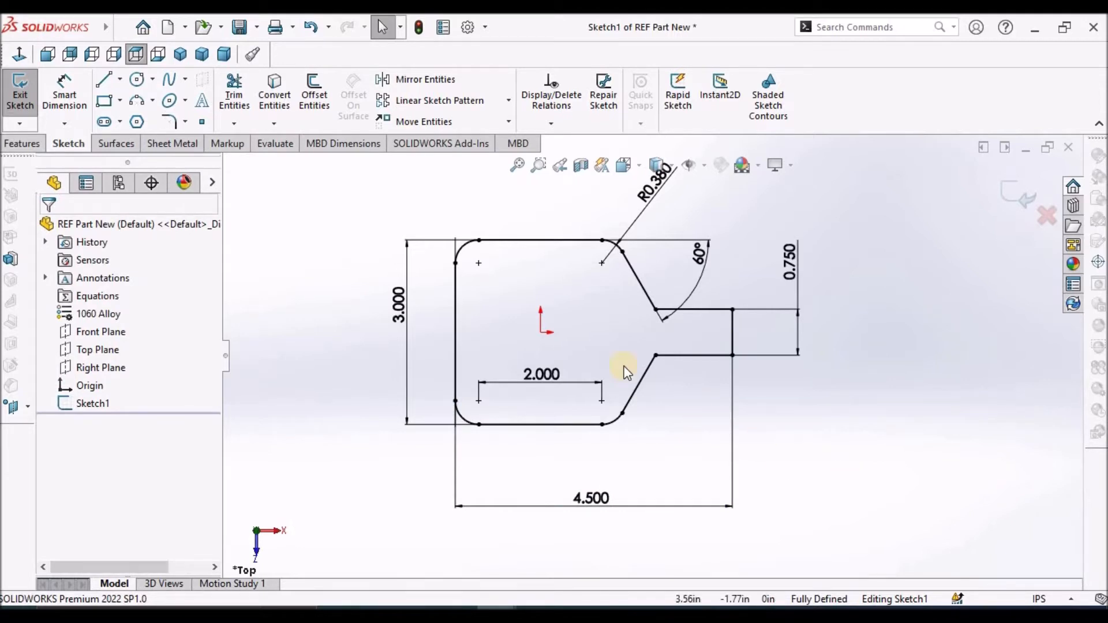
scroll(639, 383, "up", 2)
scroll(616, 341, "down", 1)
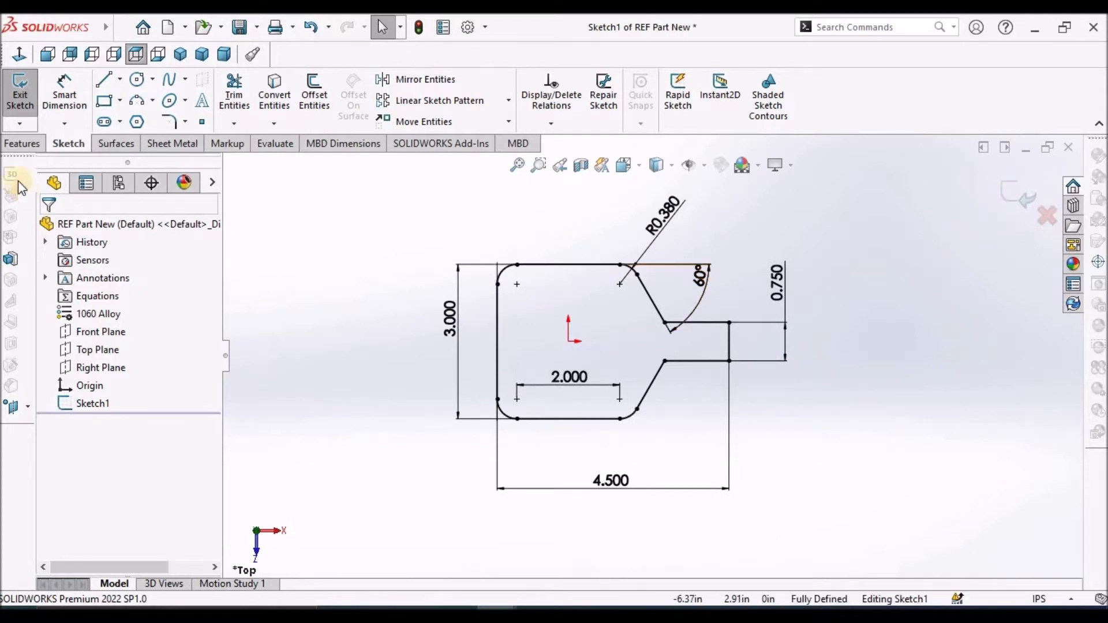
Create a sheet metal base flange from the profile, 0.125 in thick, with a K-factor of 0.4
left_click(169, 143)
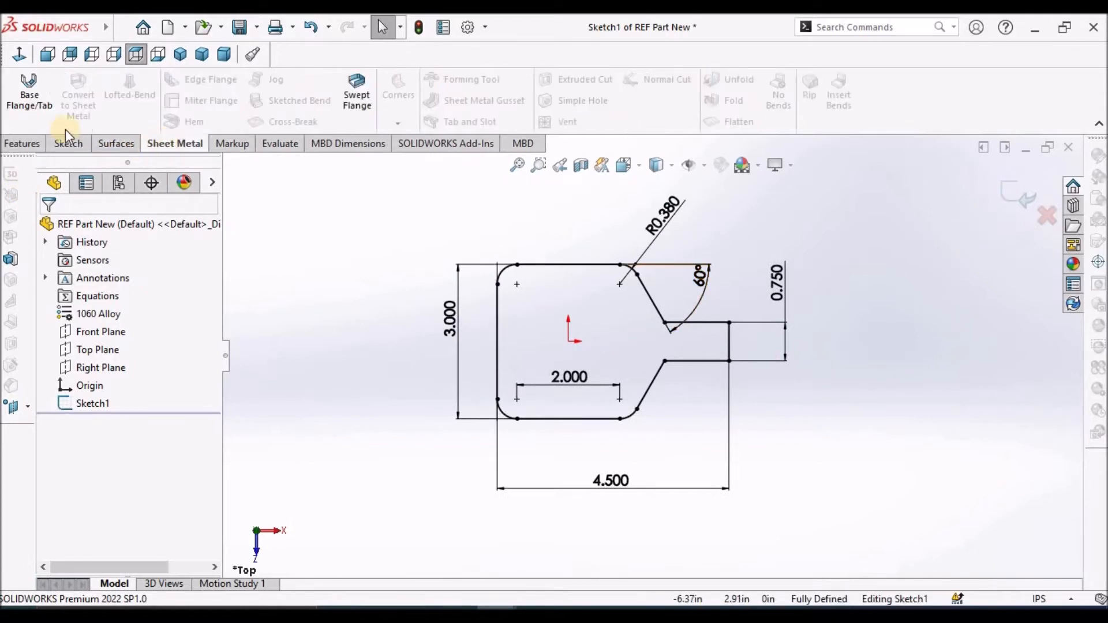
left_click(25, 95)
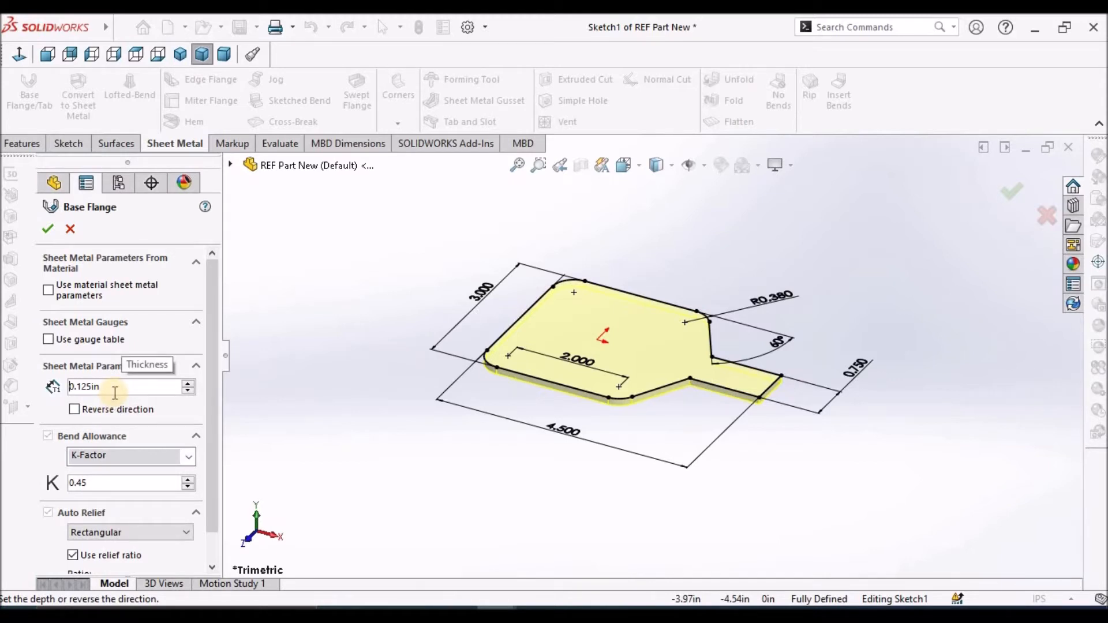
left_click(101, 486)
key("BackSpace")
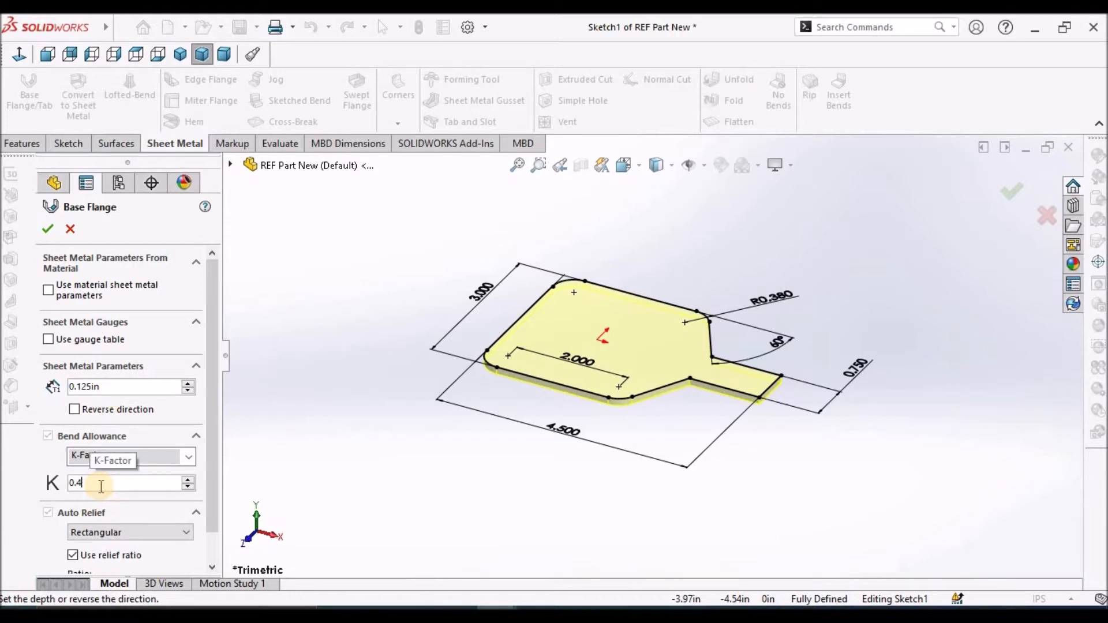
left_click(138, 513)
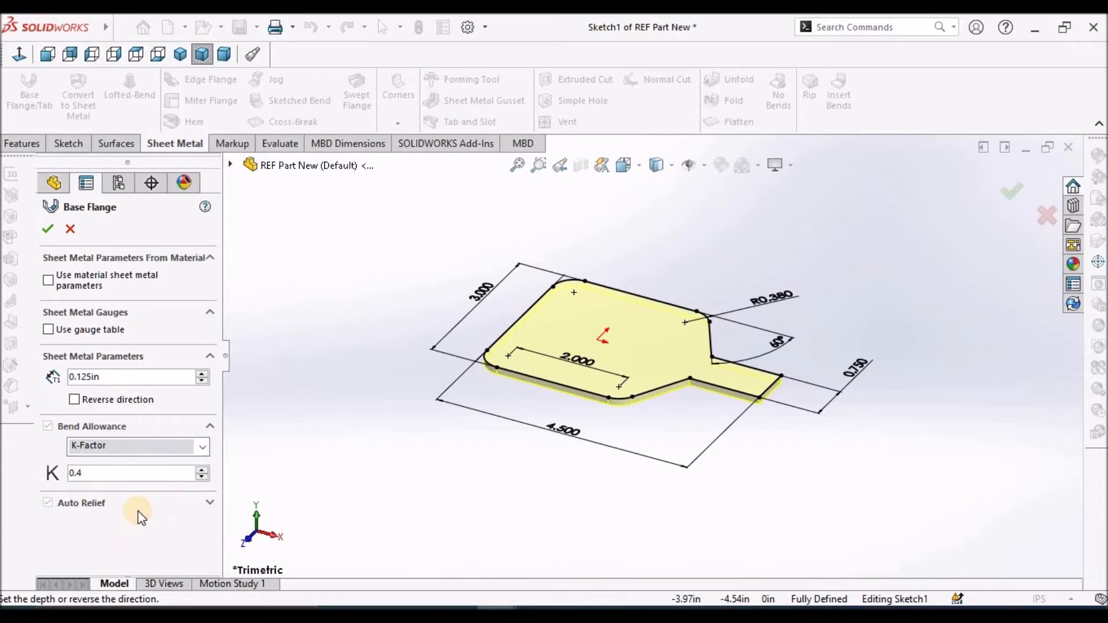
left_click(38, 230)
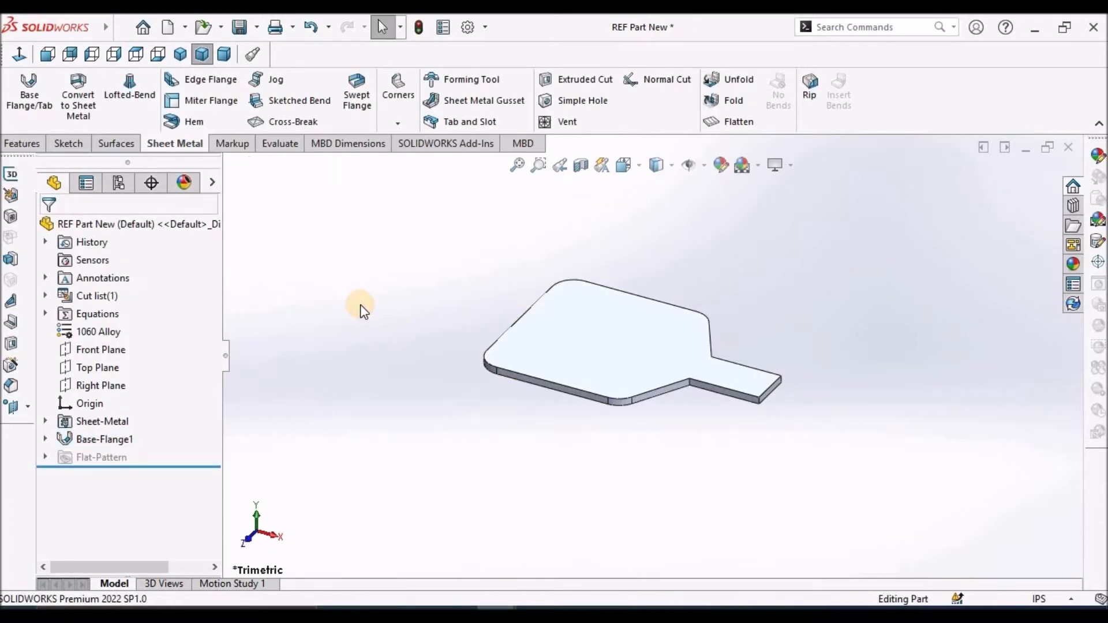
key("ctrl+s")
Add 90-degree edge flanges about 1.355 in long, pointing upward, along both long edges of the plate's narrow tab
left_click(205, 85)
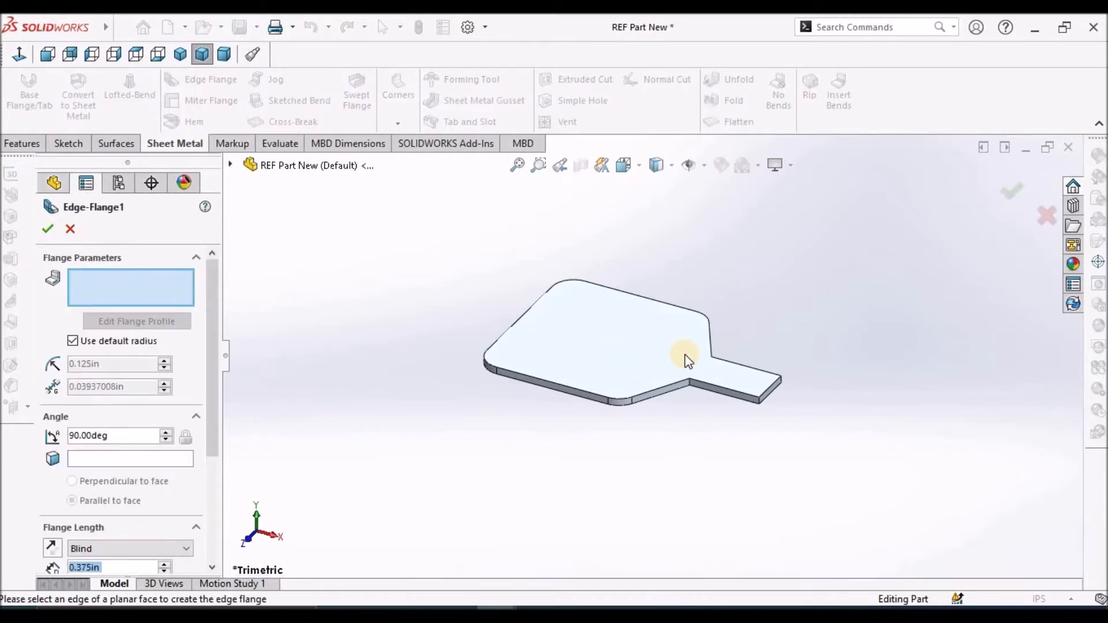
scroll(685, 357, "down", 1)
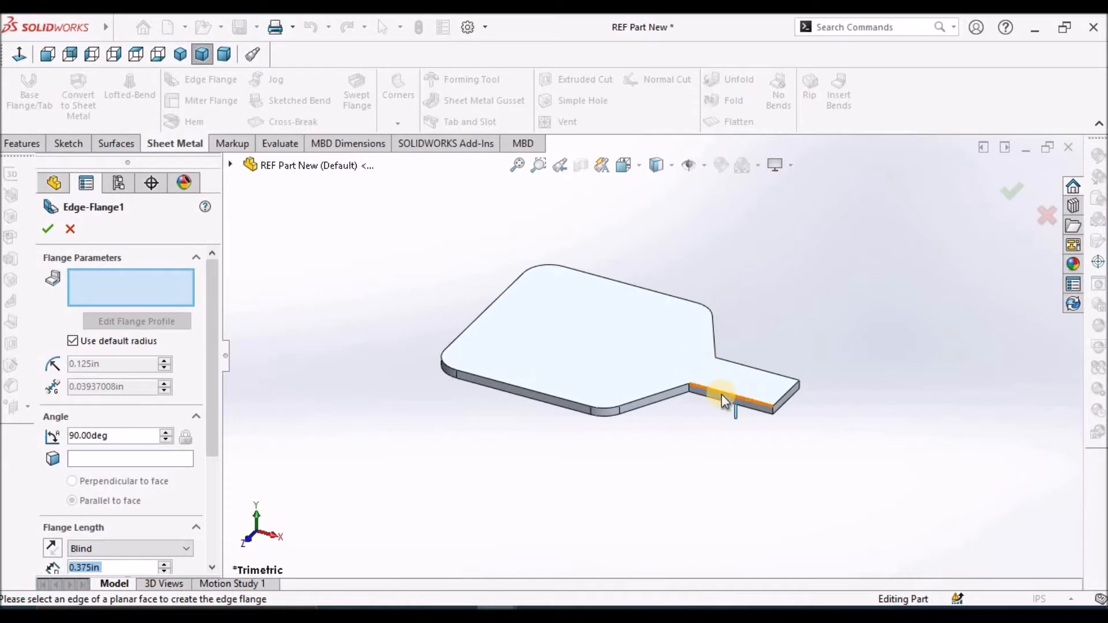
left_click(749, 404)
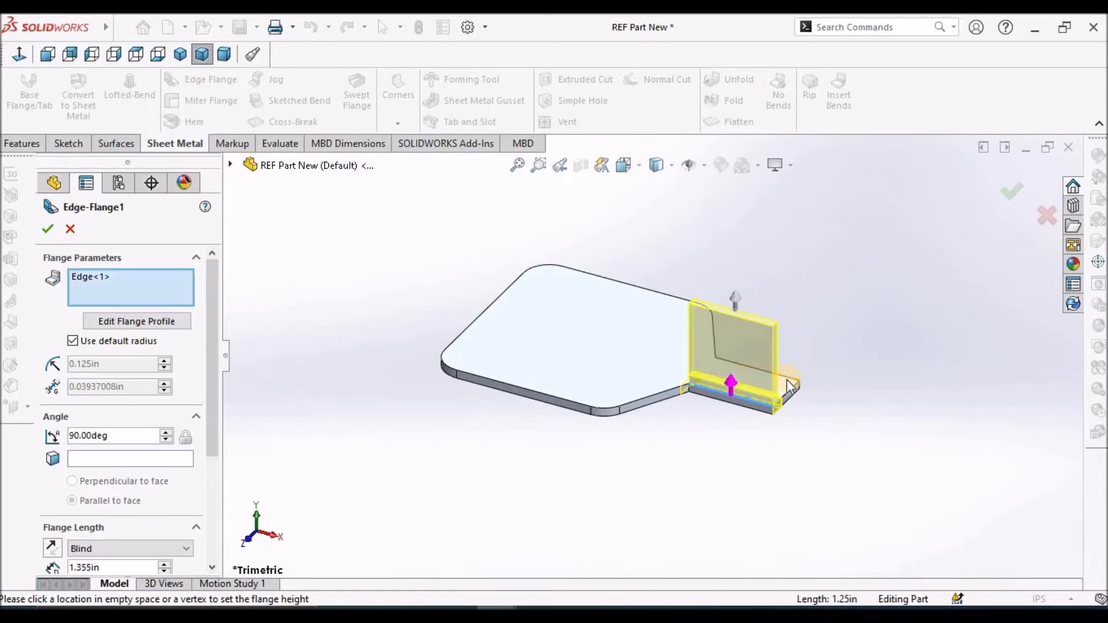
left_click(776, 354)
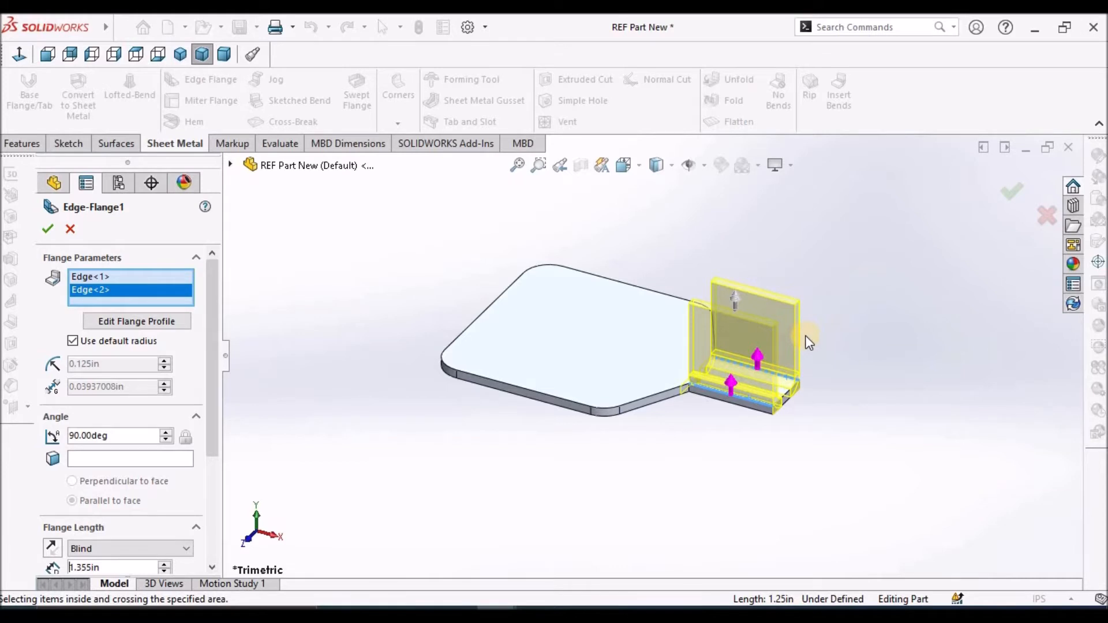
scroll(806, 335, "down", 2)
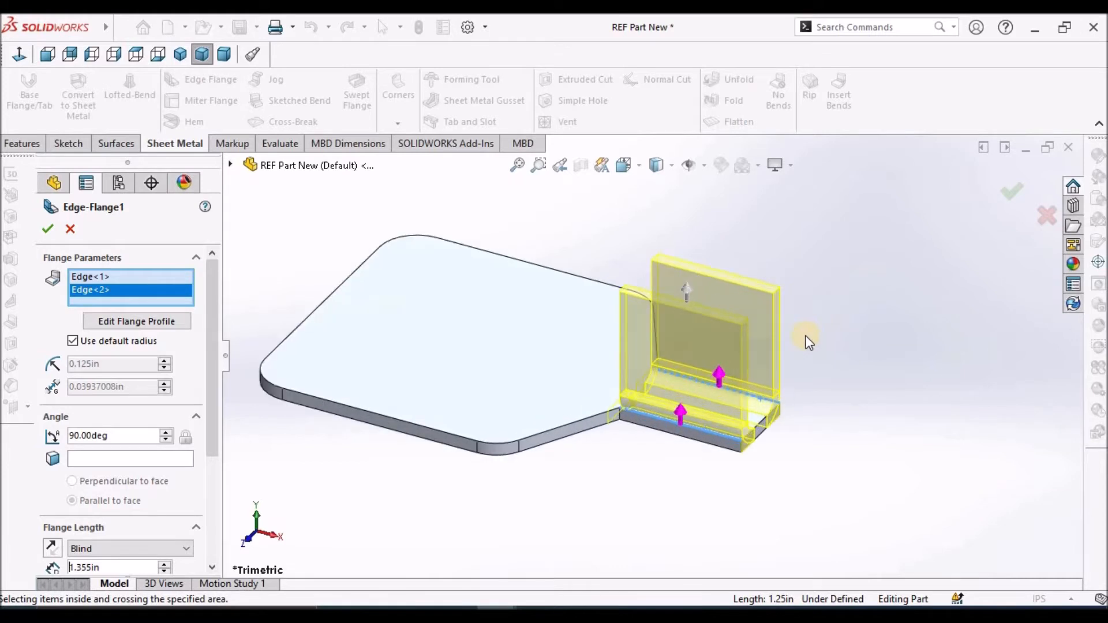
left_click(47, 230)
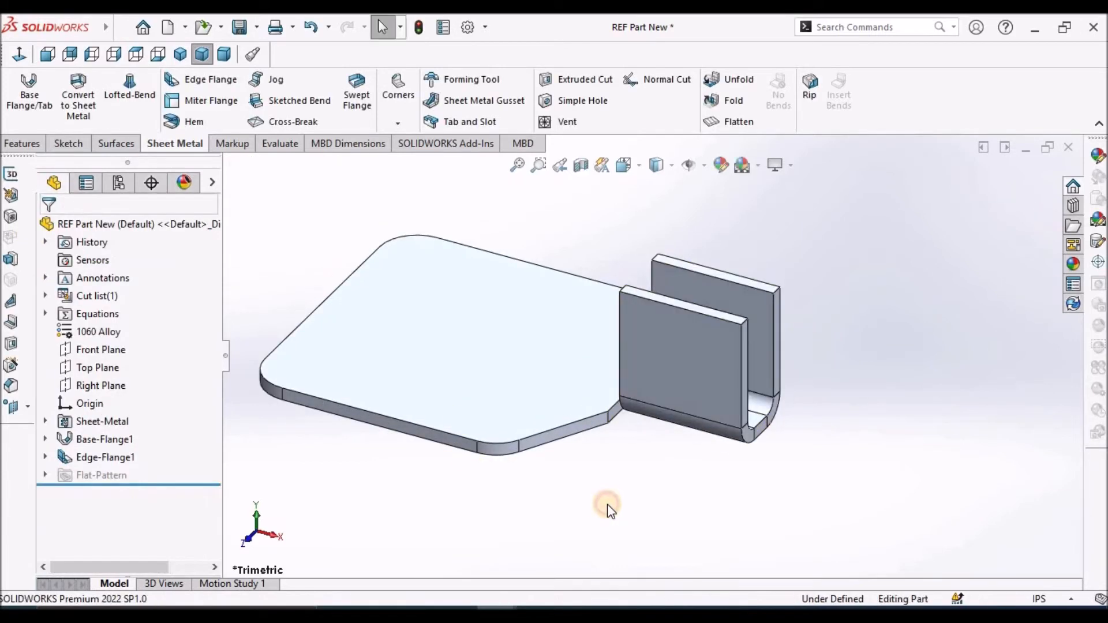
Edit the front edge flange's profile sketch, deleting its upper line and shortening its outer vertical line to about 0.41 in
left_click(45, 458)
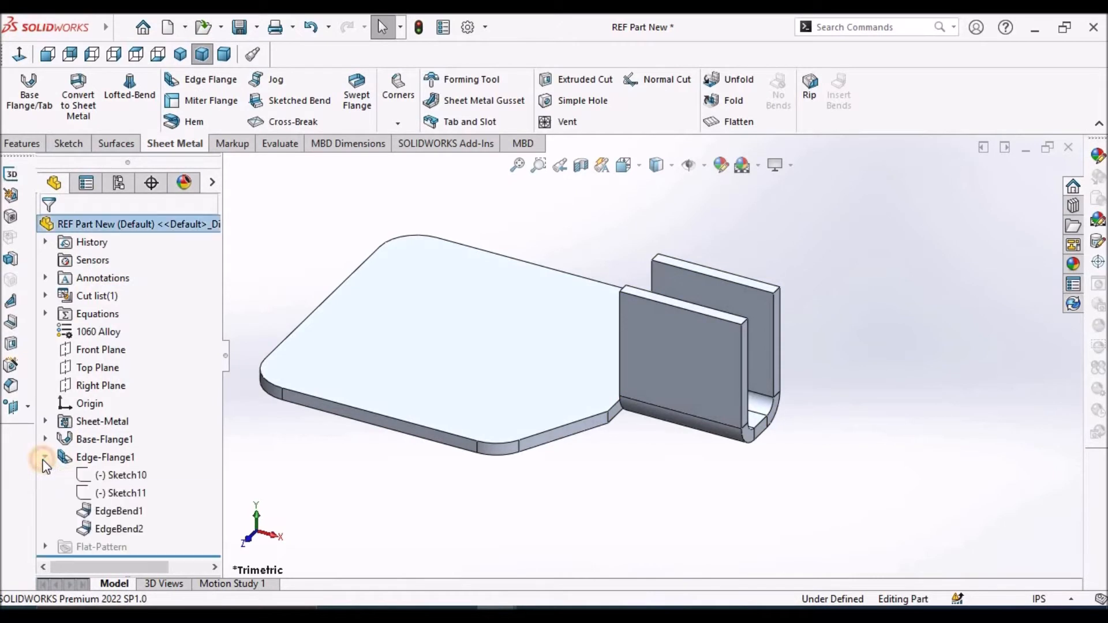
right_click(134, 480)
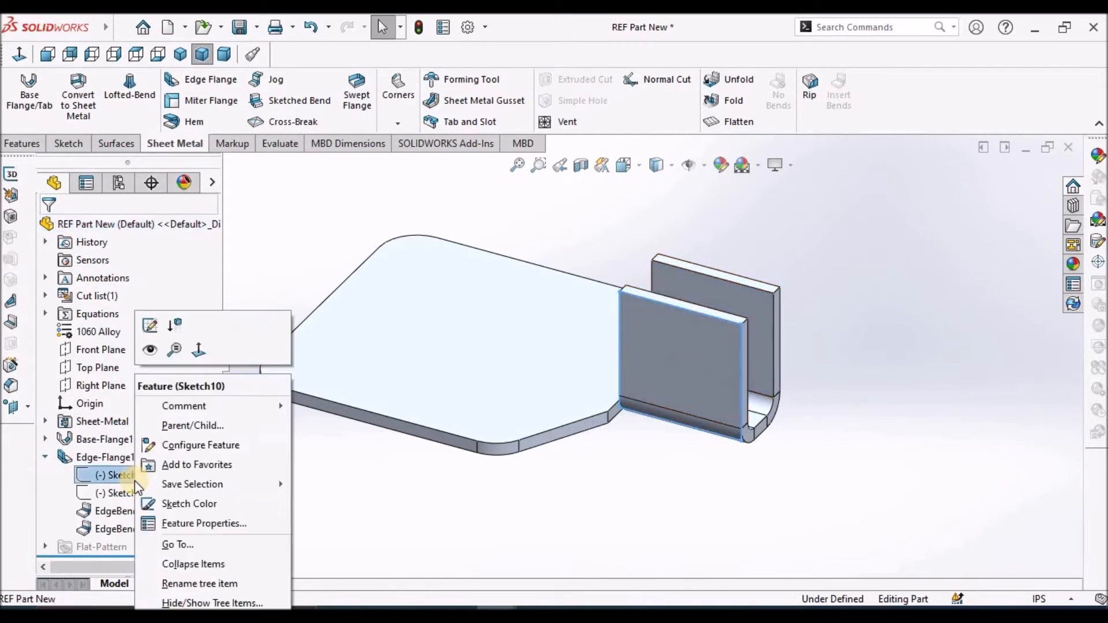
left_click(151, 327)
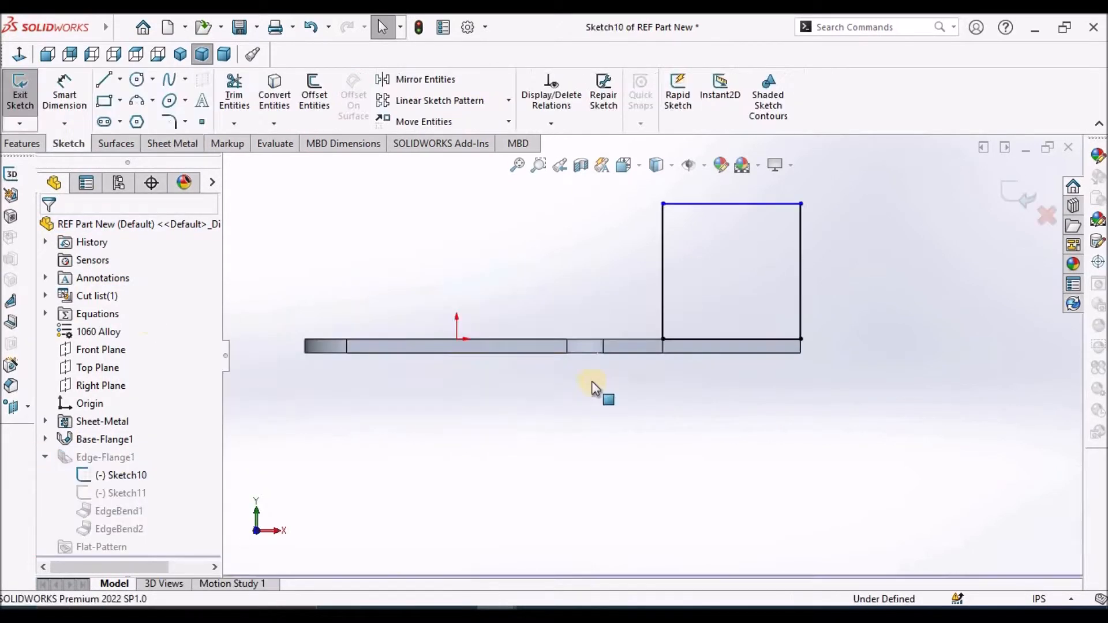
scroll(664, 414, "up", 3)
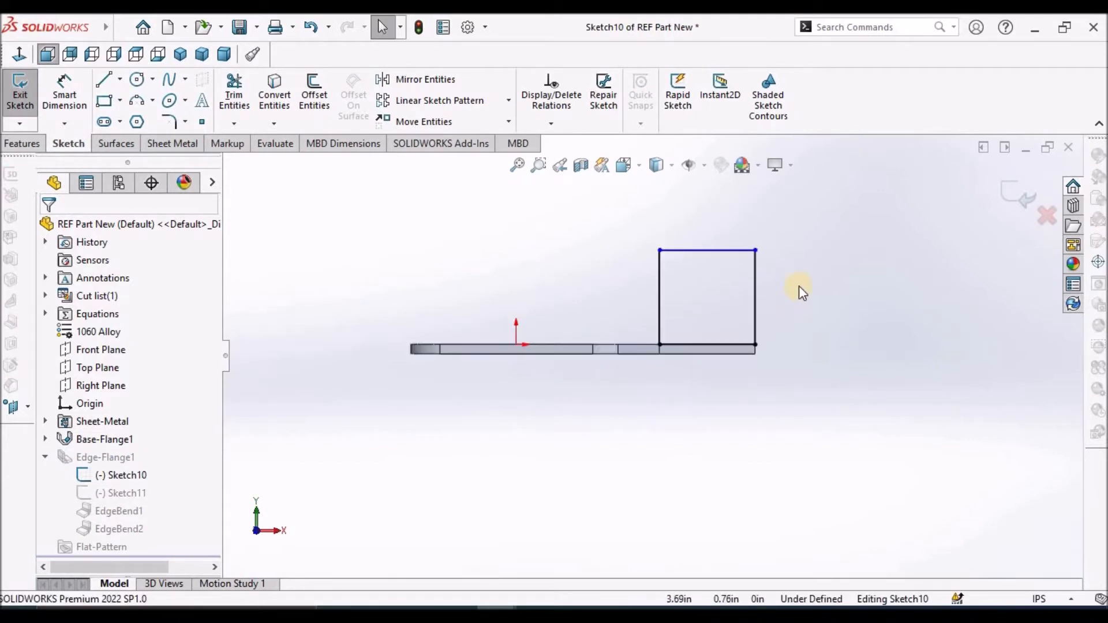
scroll(799, 286, "down", 3)
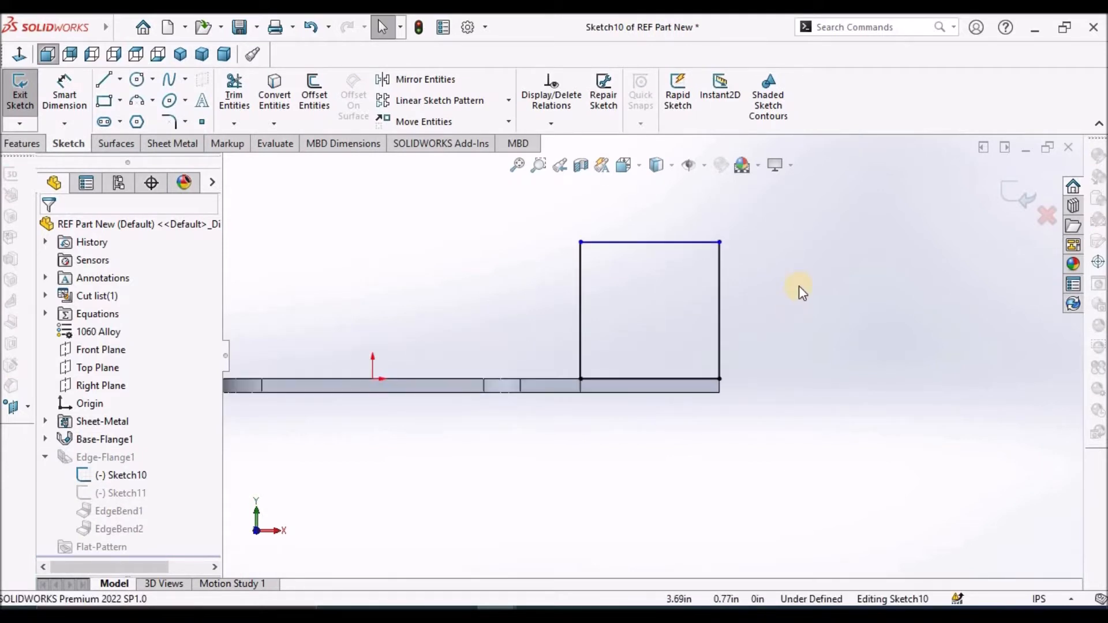
left_click(678, 243)
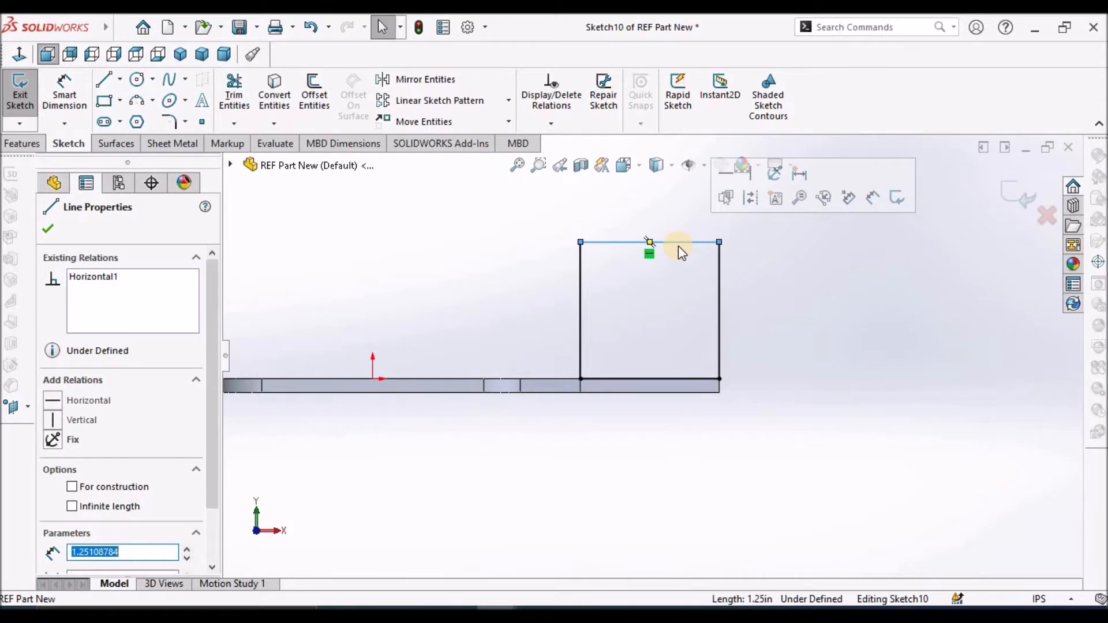
key("Delete")
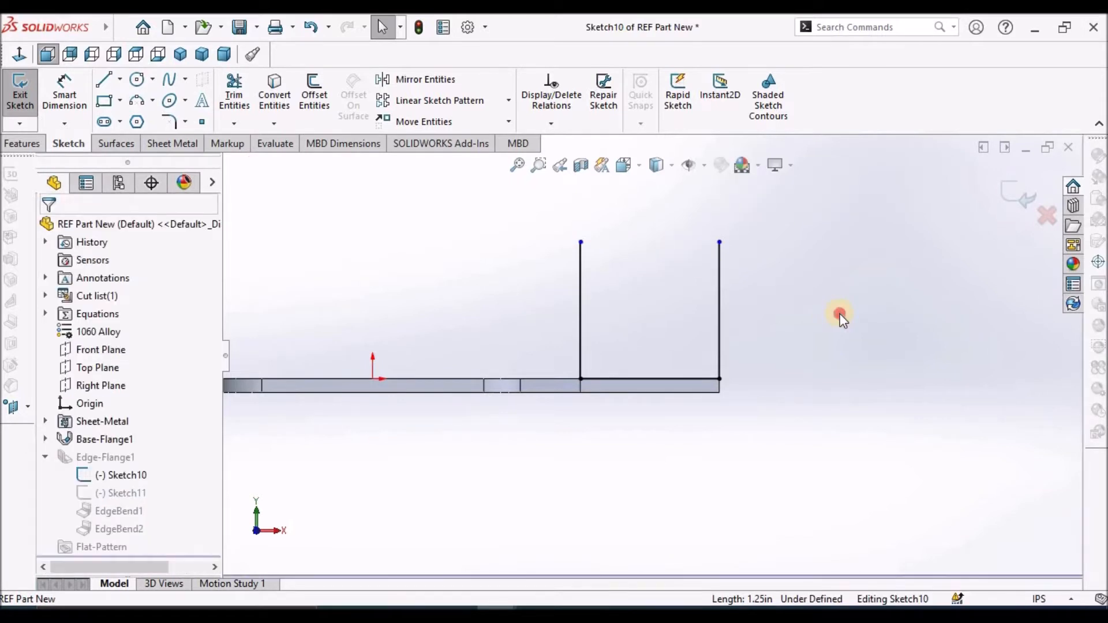
left_click(720, 277)
left_click_drag(719, 241, 721, 333)
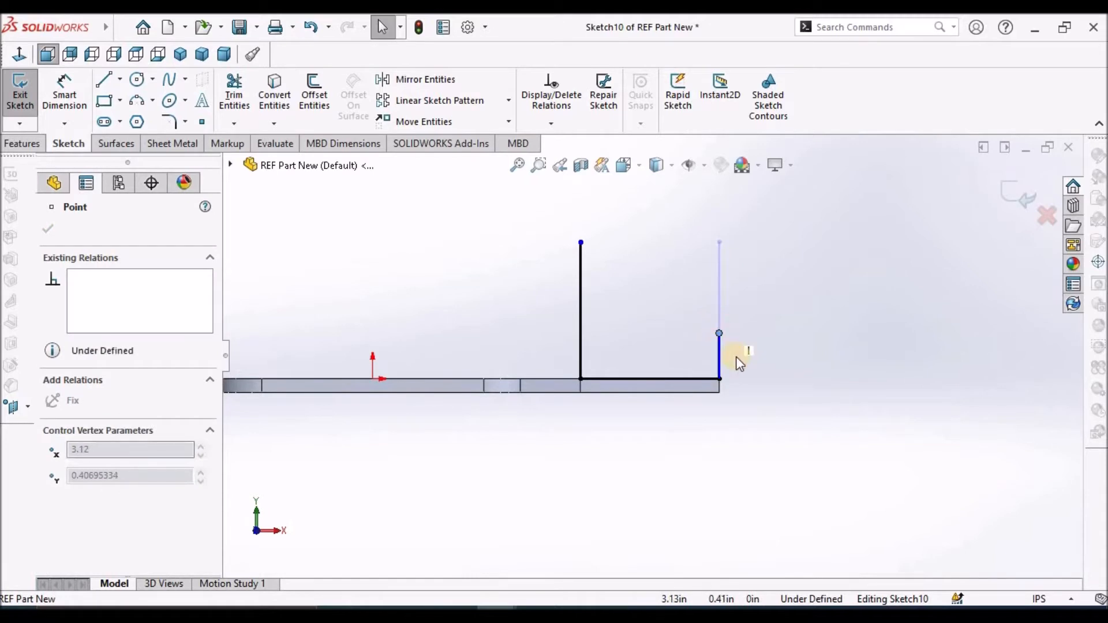
left_click(750, 364)
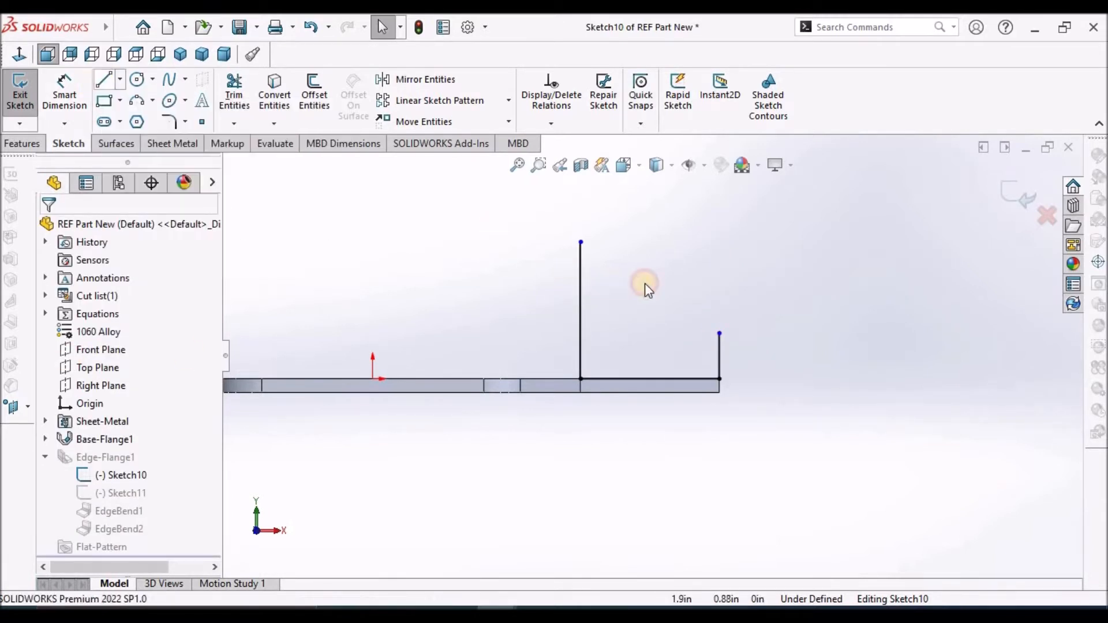
Draw a line from the shortened vertical line's upper endpoint, sloping up and inward to above the middle of the flange
left_click(104, 79)
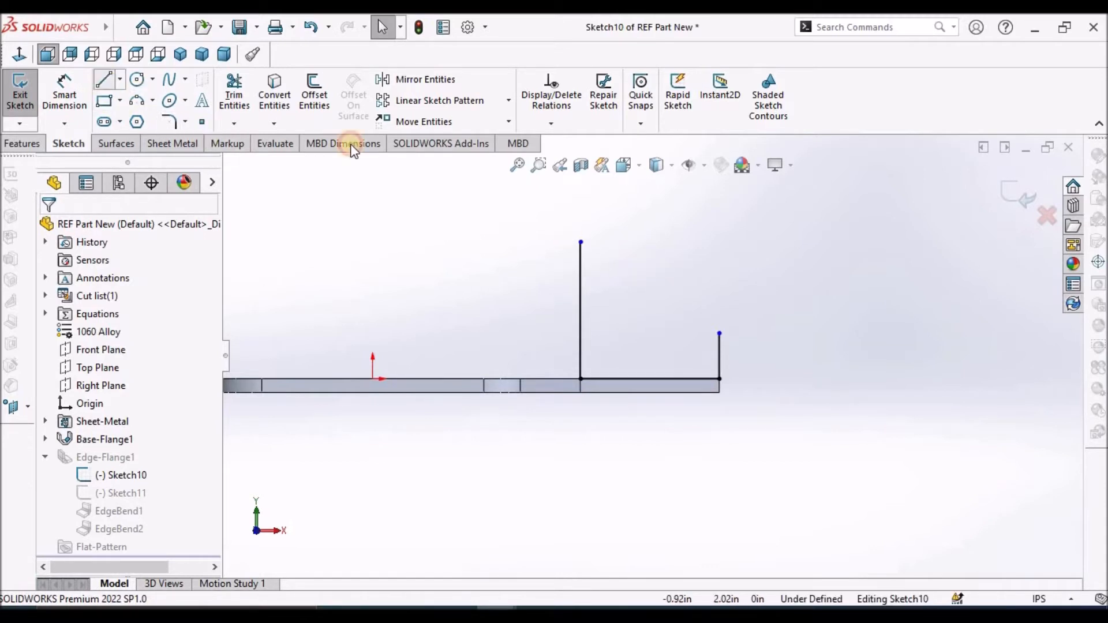
left_click(719, 334)
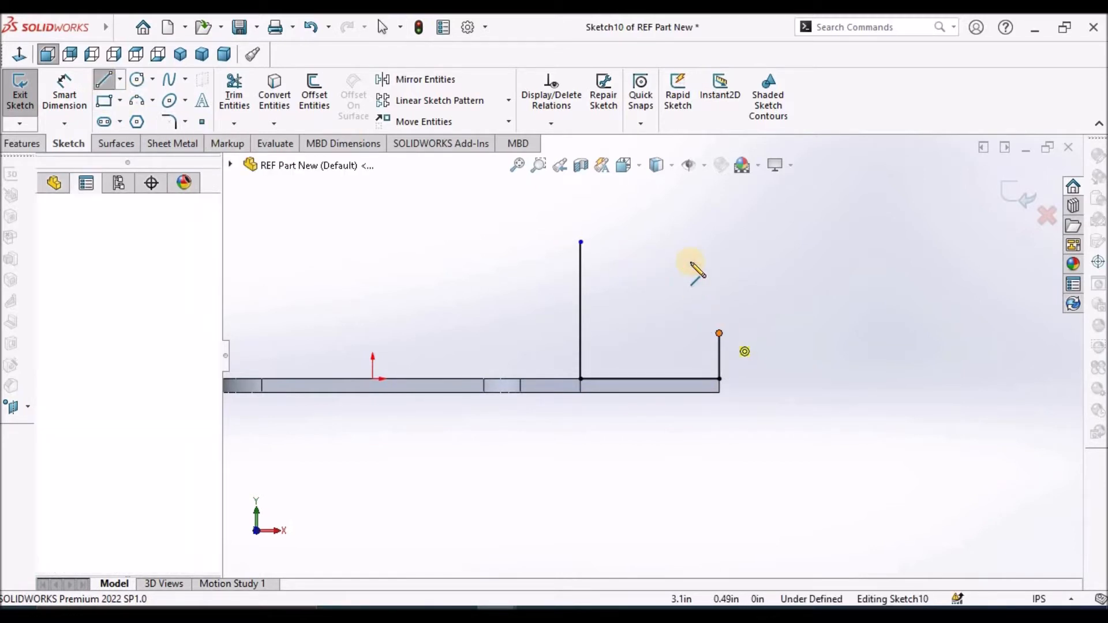
left_click(652, 233)
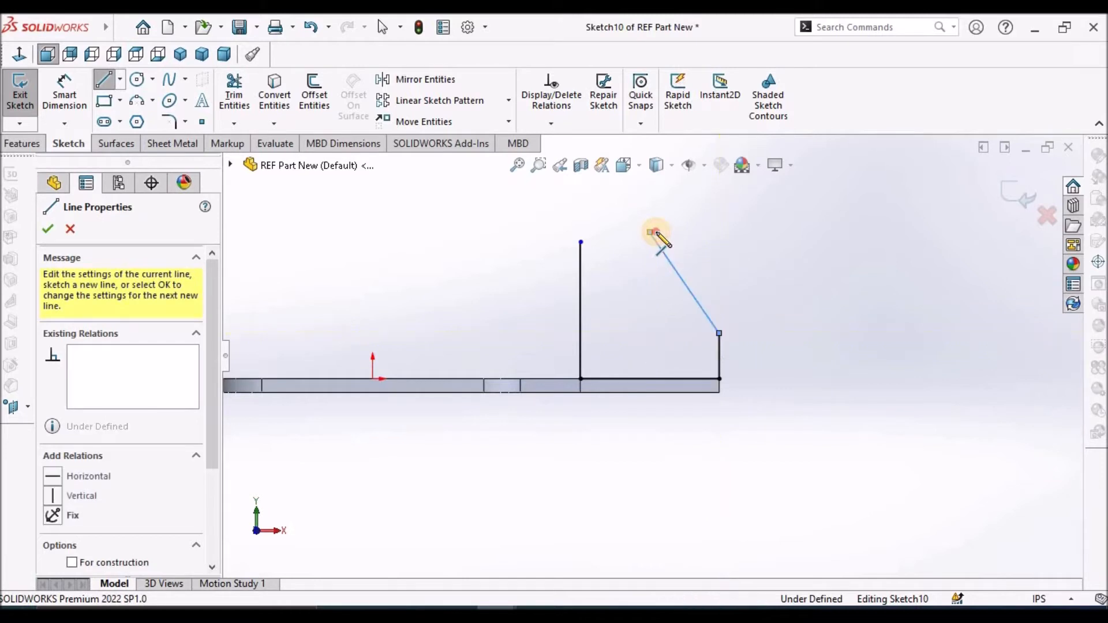
left_click(650, 232)
key("Escape")
Draw a three-point arc of about 0.33 in radius joining the tall vertical line's upper end to the sloped line's upper end
scroll(650, 234, "up", 2)
left_click(137, 101)
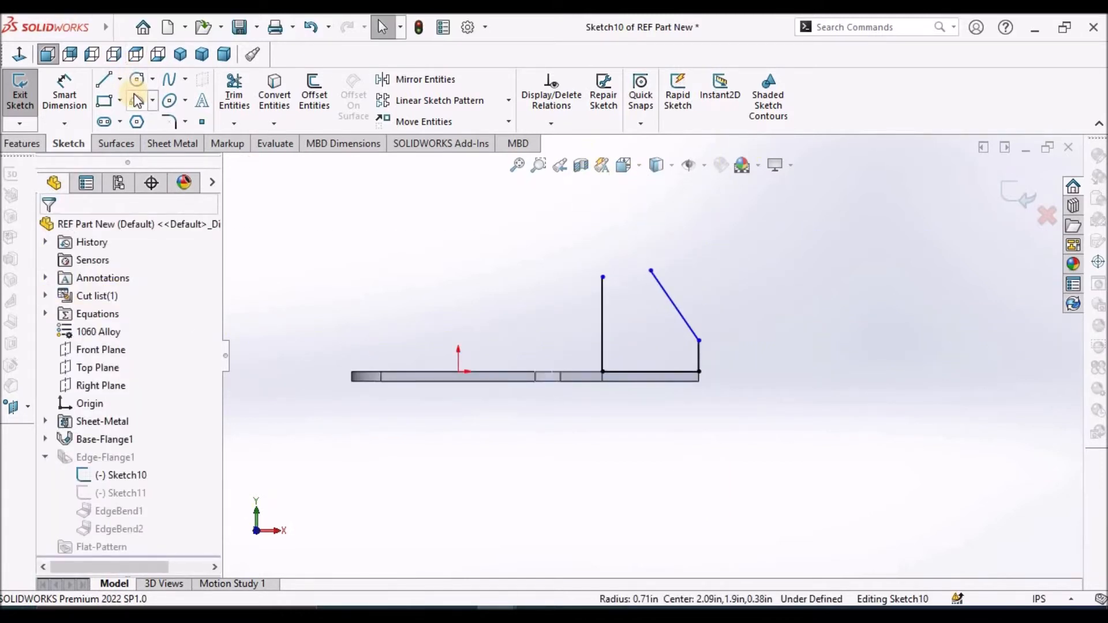
scroll(615, 283, "down", 4)
scroll(615, 271, "down", 3)
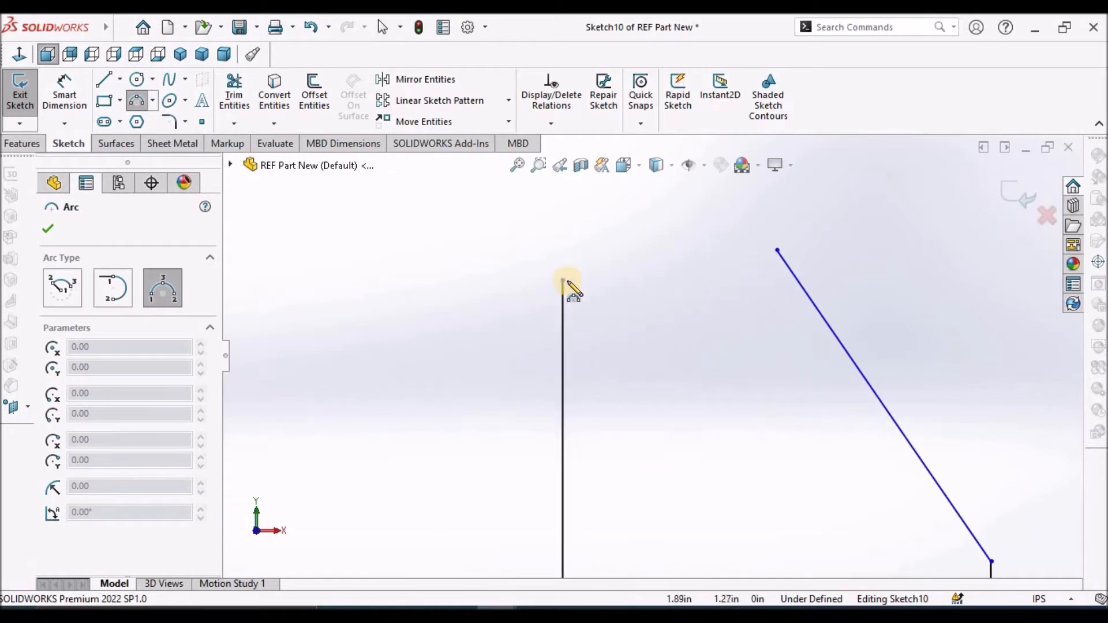
left_click(562, 281)
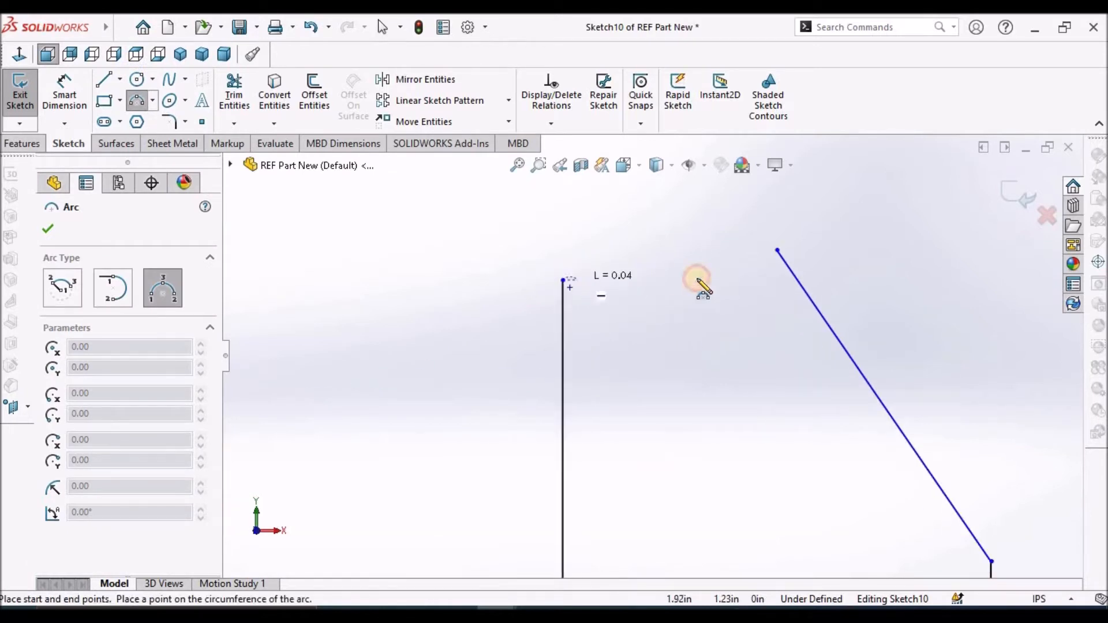
left_click(777, 251)
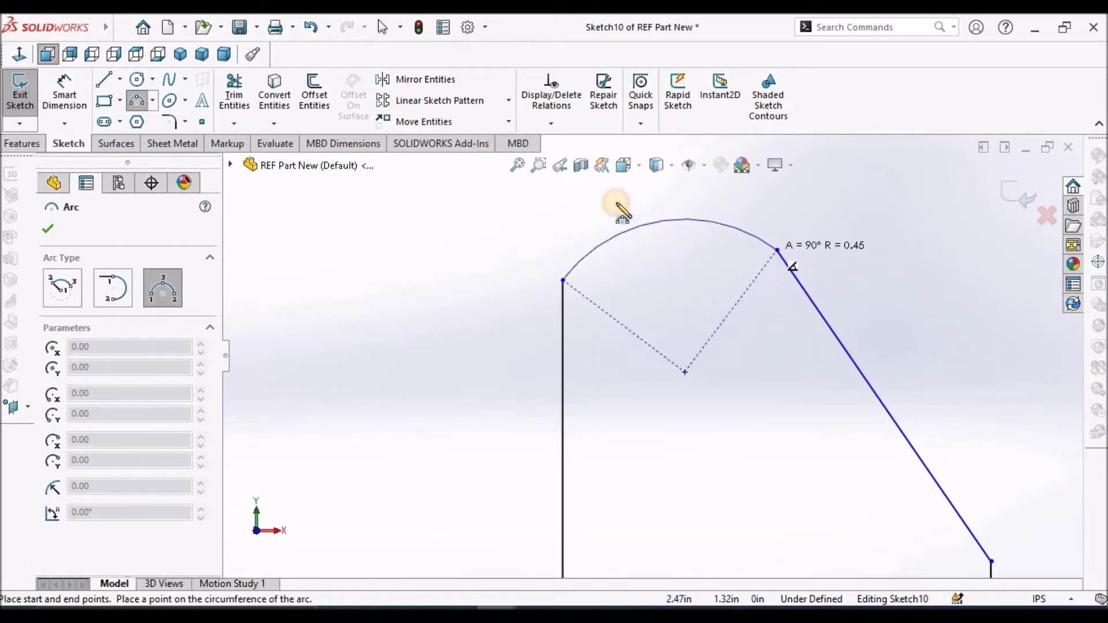
left_click(613, 205)
key("Escape")
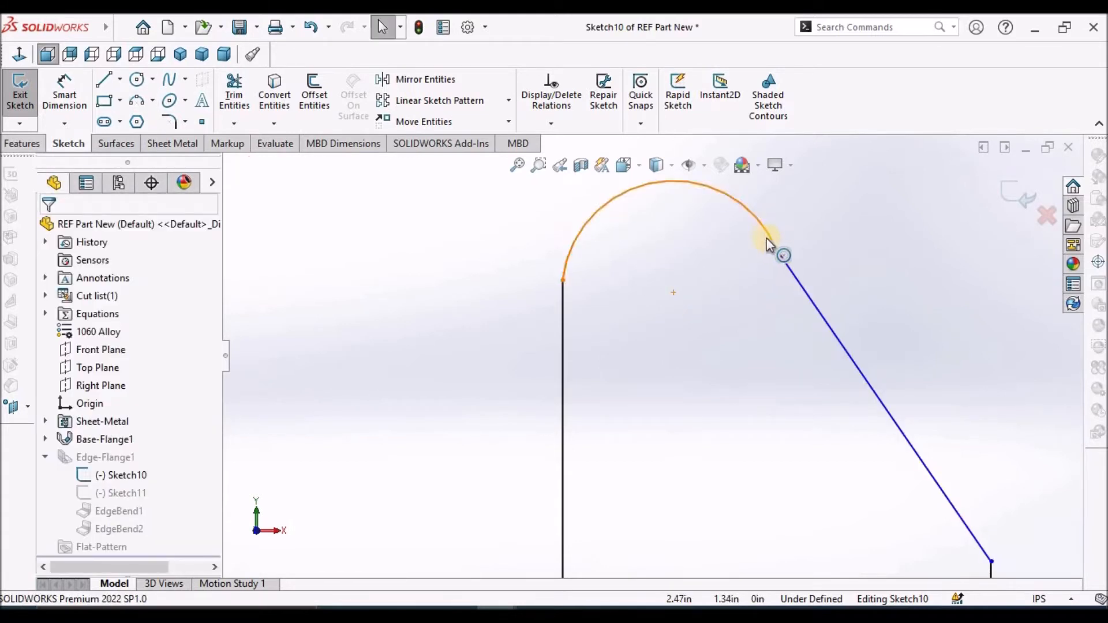
Make the arc tangent to both the sloped line and the tall vertical line
left_click(807, 276)
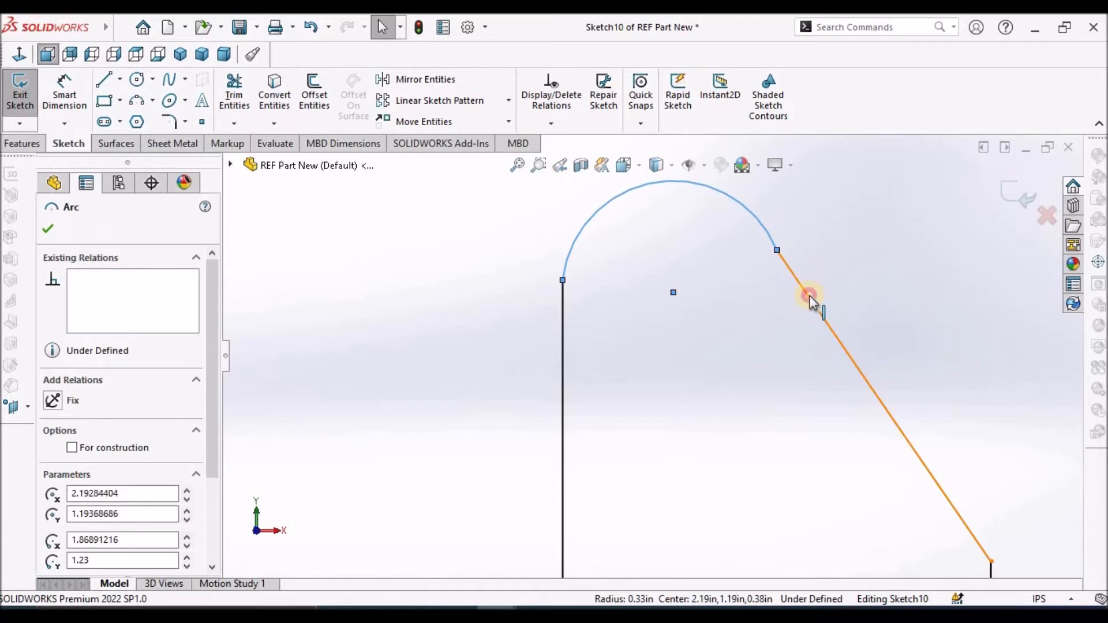
left_click(810, 294, "ctrl")
left_click(51, 493)
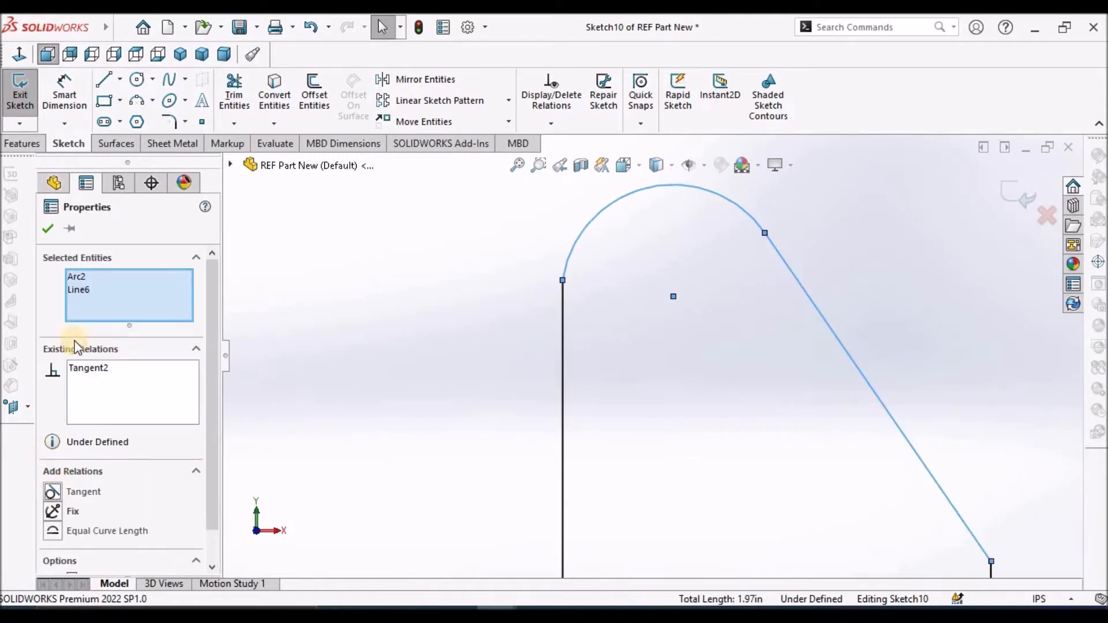
left_click(451, 310)
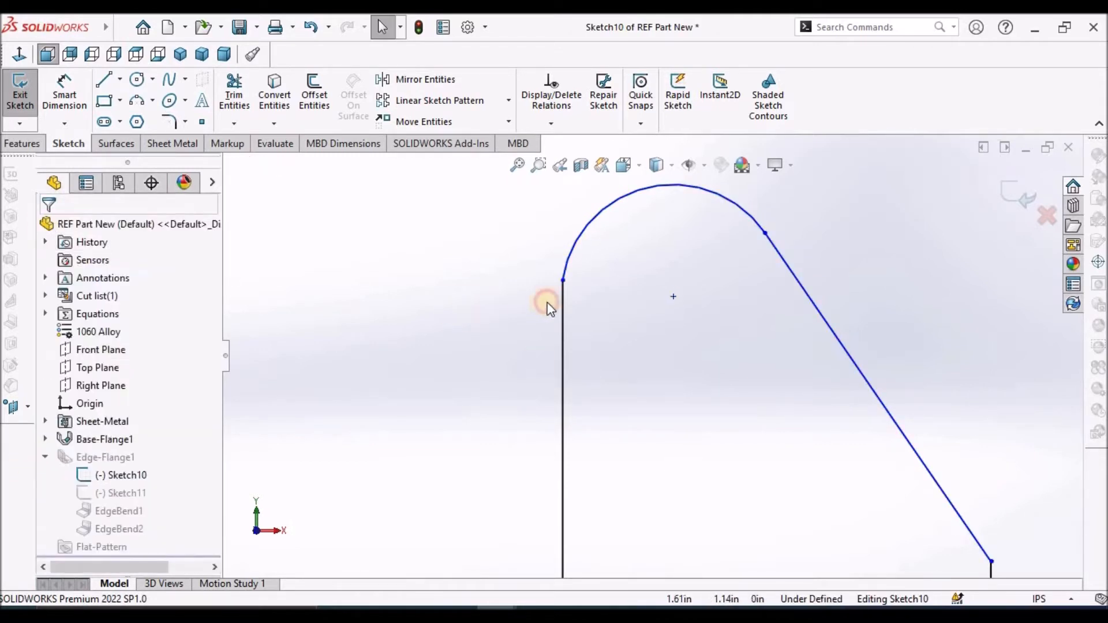
left_click(566, 281)
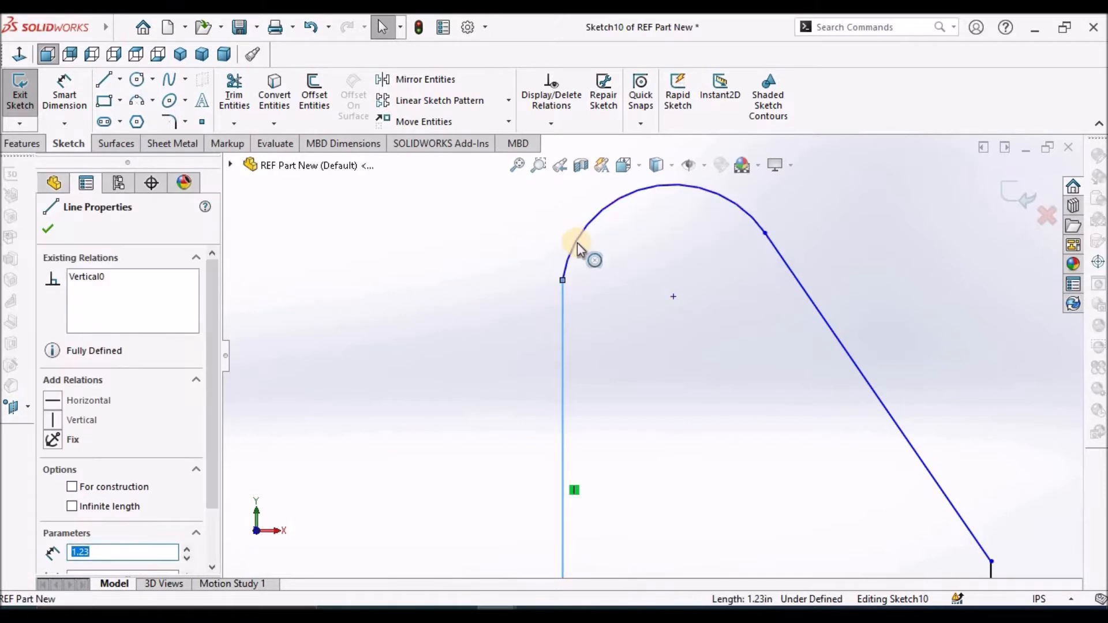
left_click(577, 242, "ctrl")
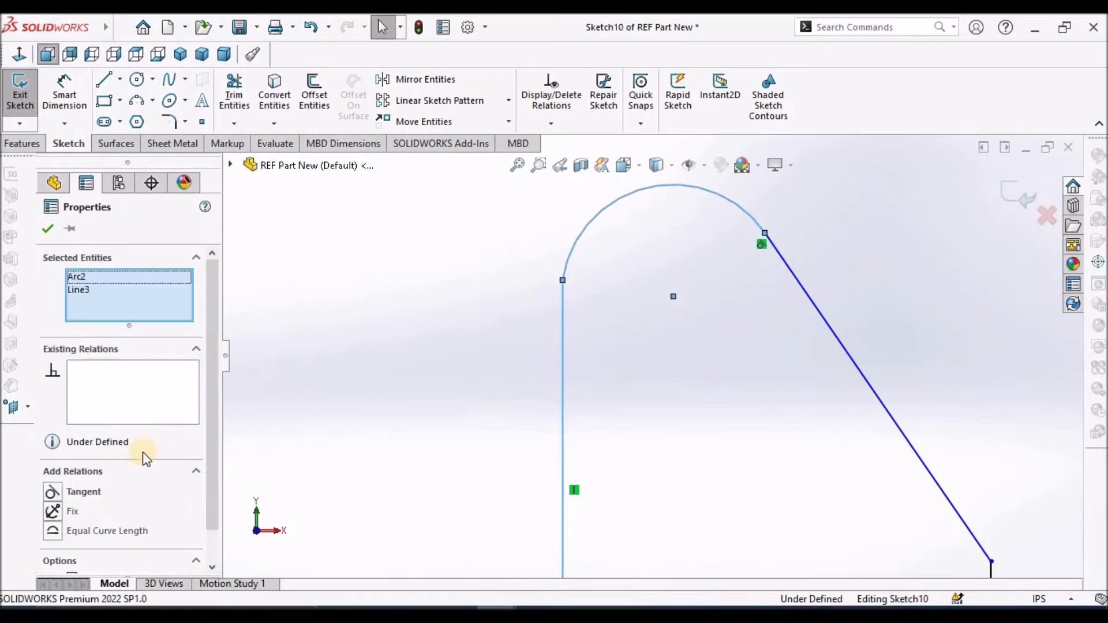
left_click(51, 492)
left_click(48, 229)
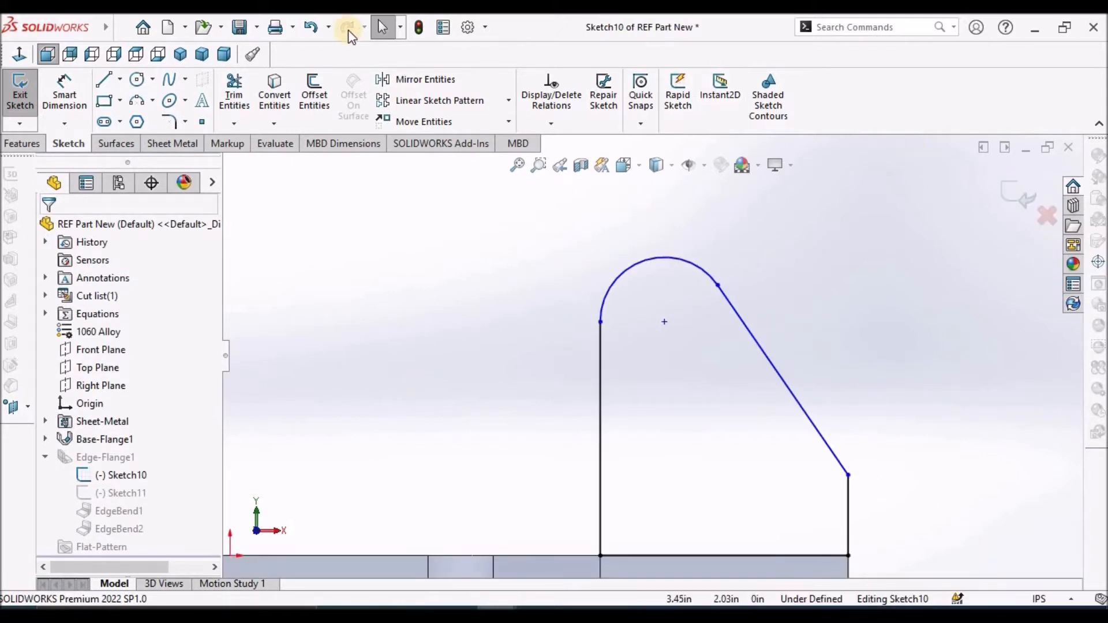
Dimension the arc's centre 1.25 in above the plate's bottom edge
left_click(66, 89)
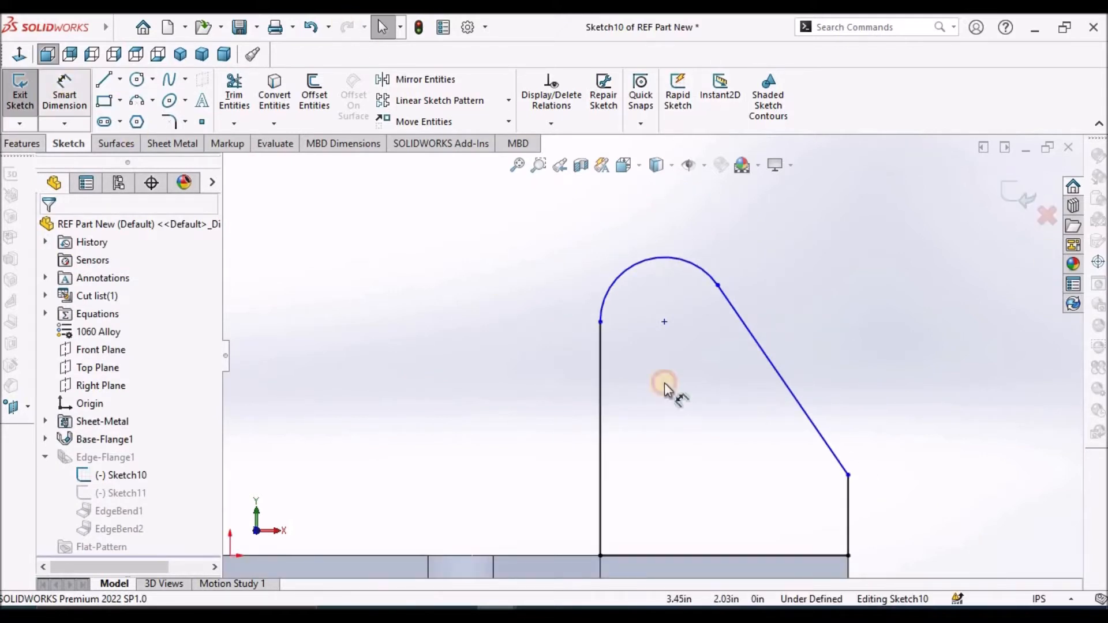
scroll(653, 356, "up", 3)
left_click(705, 465)
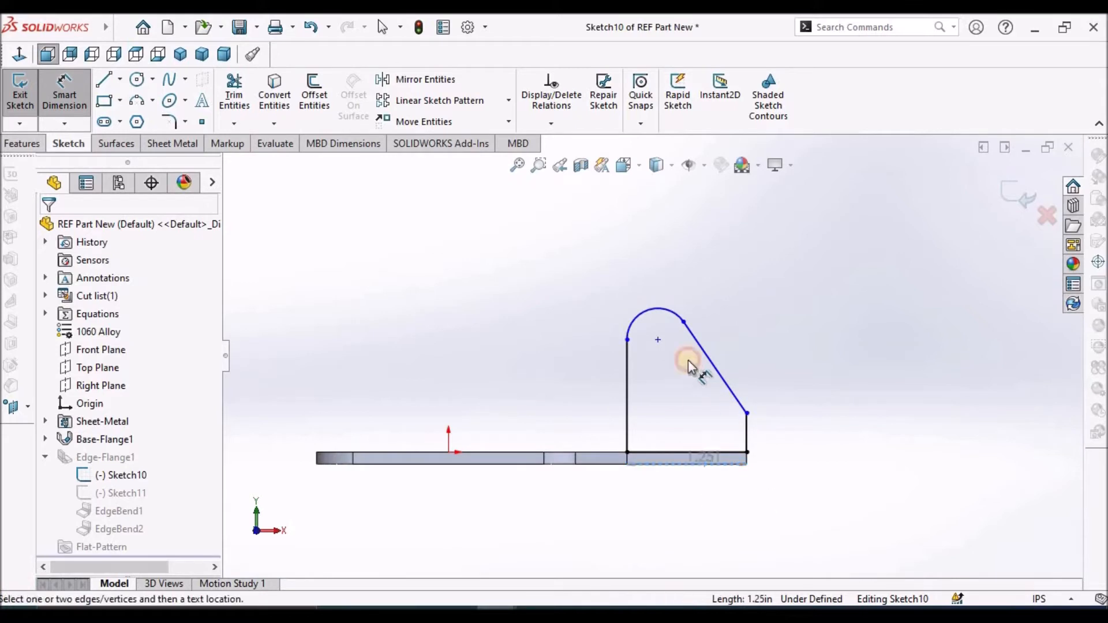
left_click(658, 339)
left_click(841, 405)
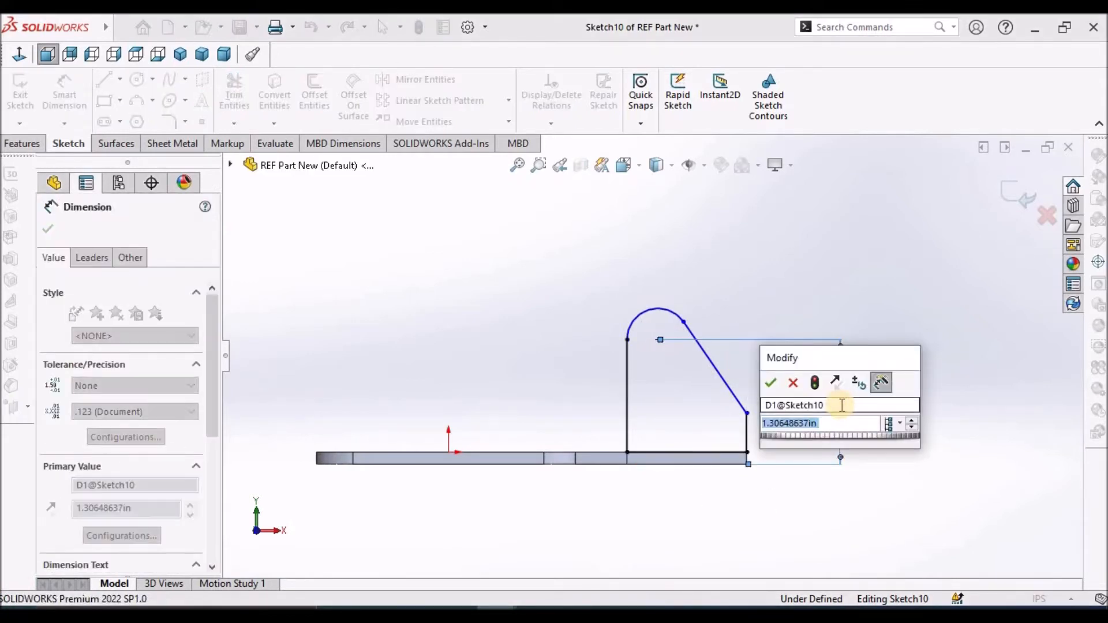
type("1.25")
key("Return")
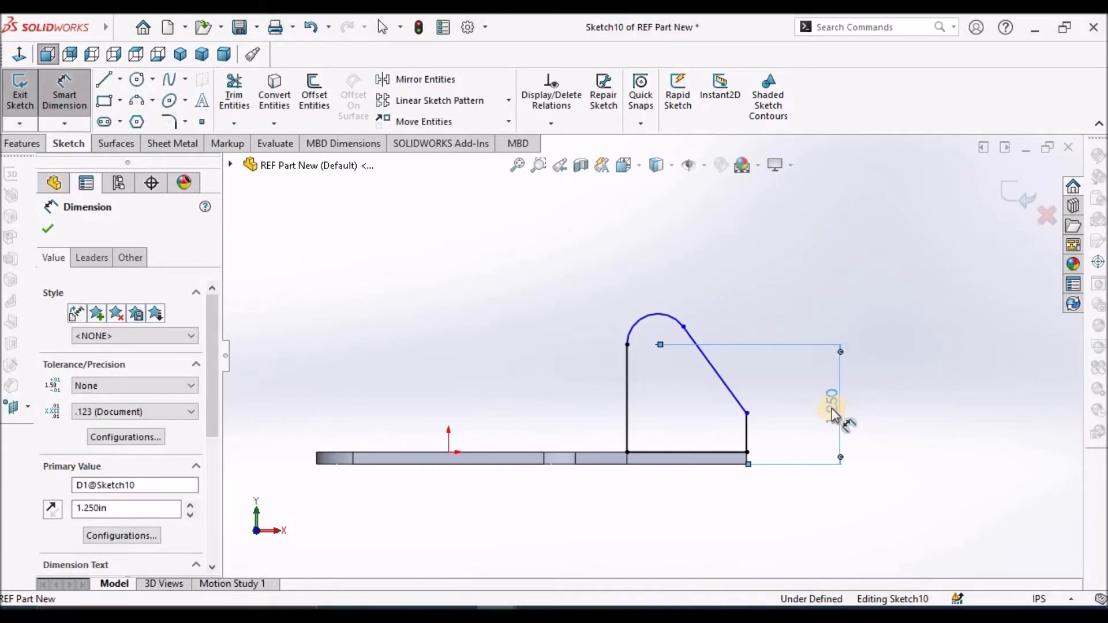
Dimension the sloped line's lower endpoint 0.25 in above the plate's bottom edge
left_click(710, 466)
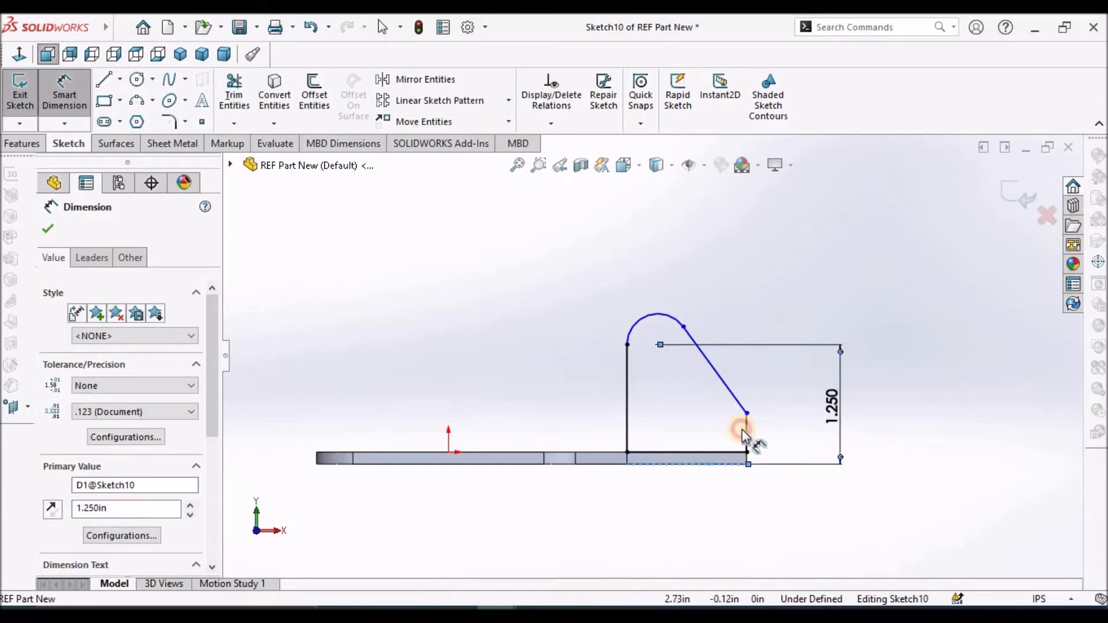
left_click(748, 413)
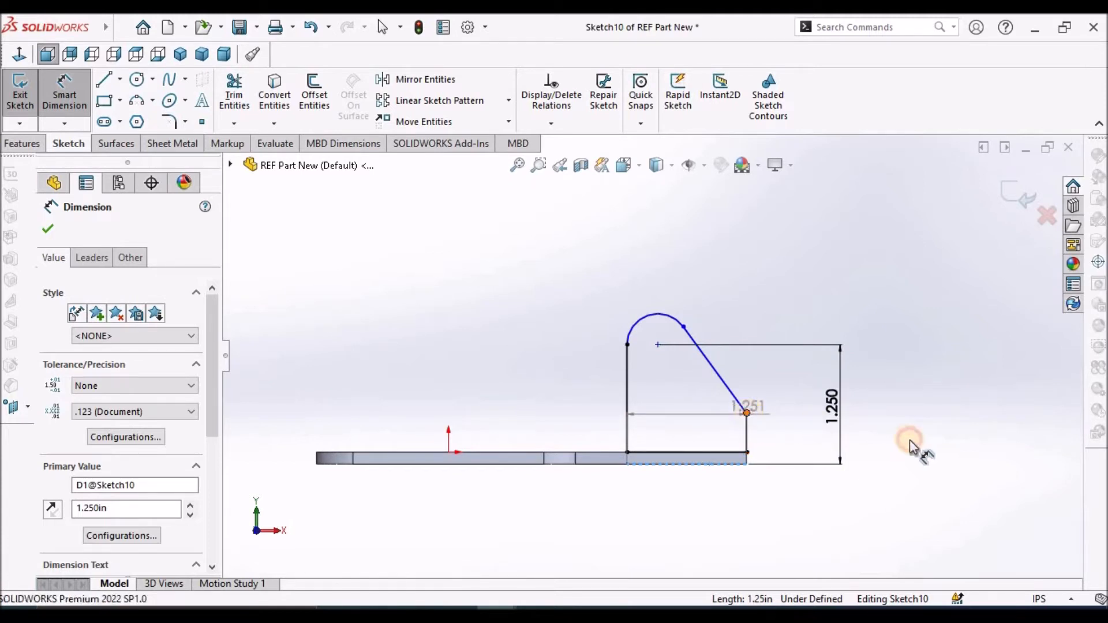
left_click(919, 440)
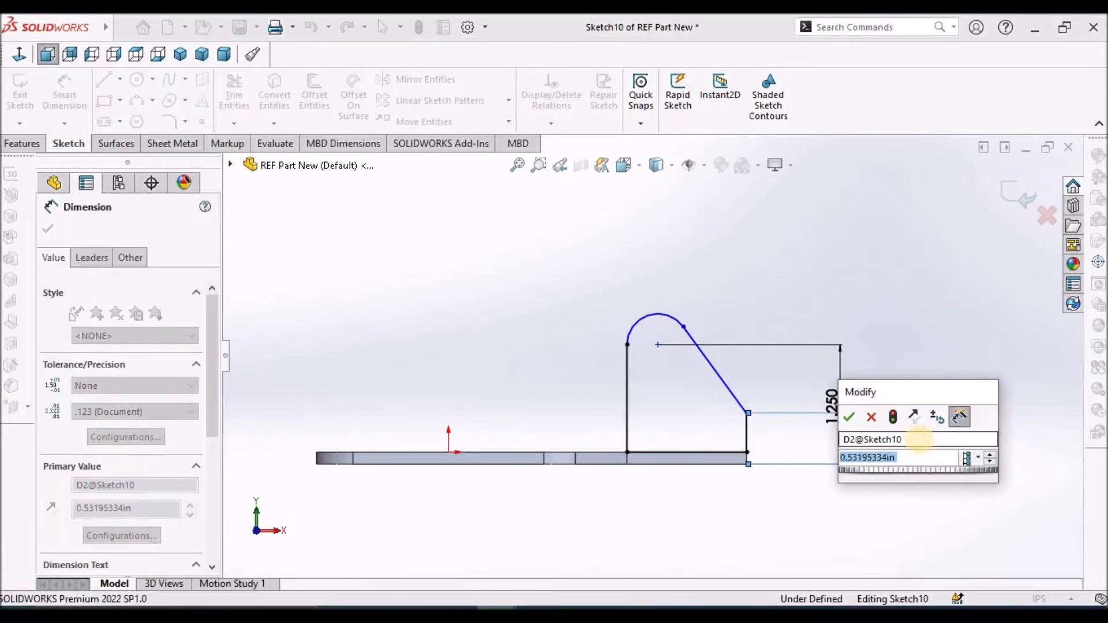
type(".25")
key("Return")
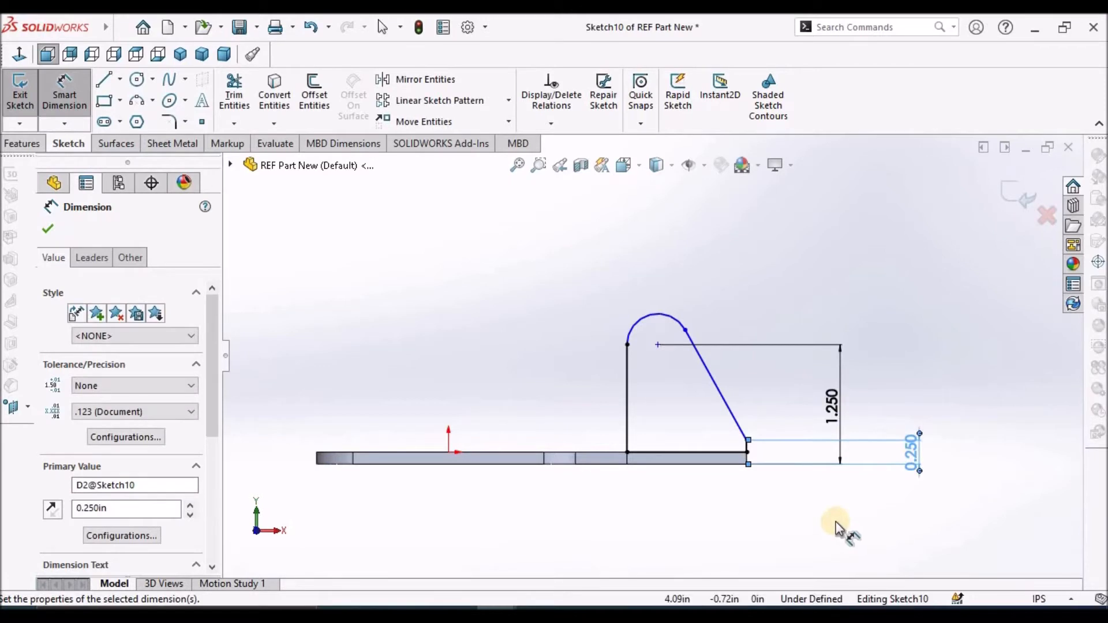
left_click(681, 516)
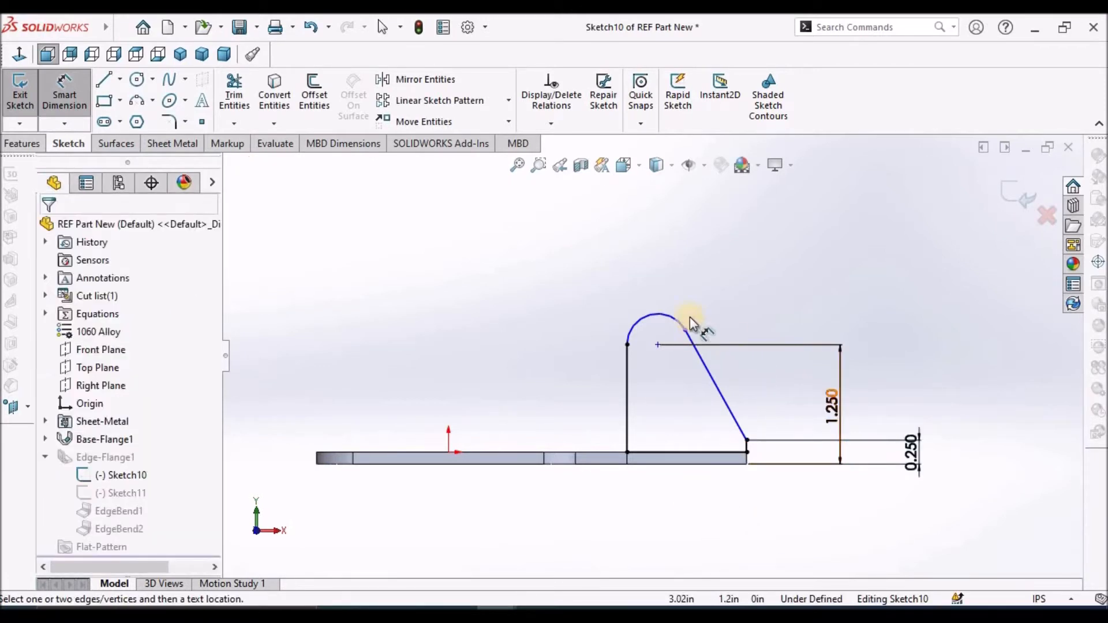
Set the arc's radius to 0.3 in and exit the sketch to rebuild the front edge flange
left_click(650, 318)
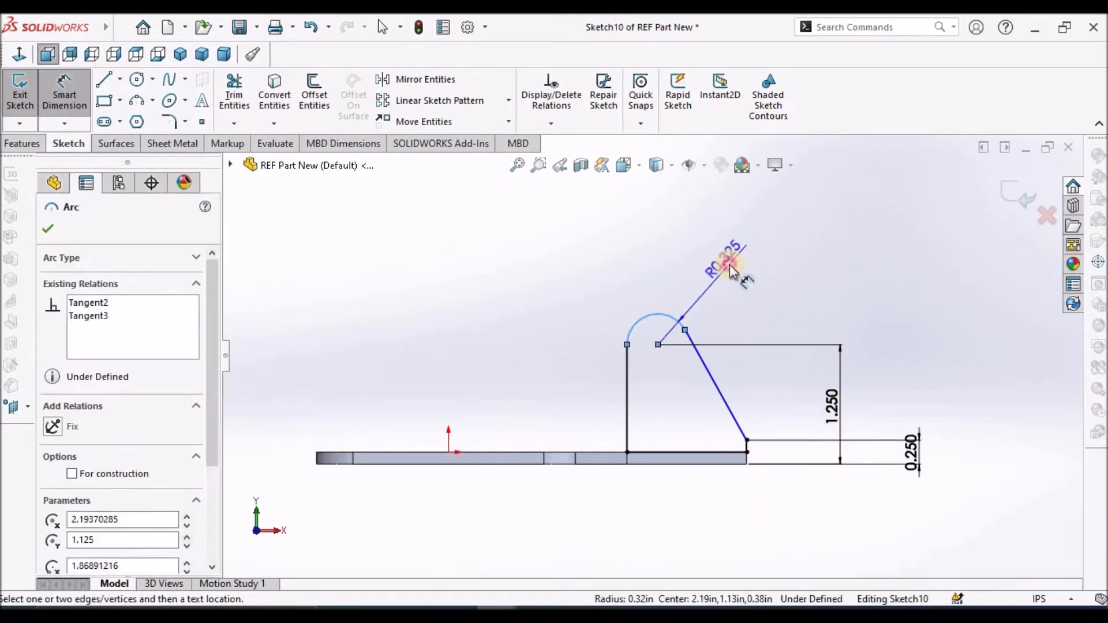
left_click(729, 266)
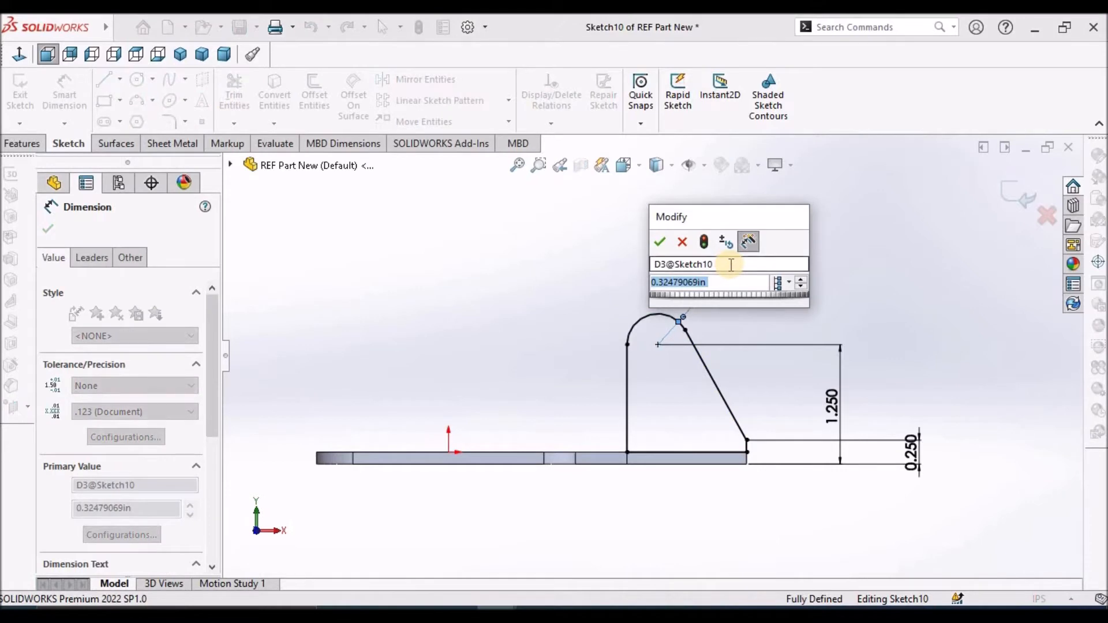
type("0.3")
key("Return")
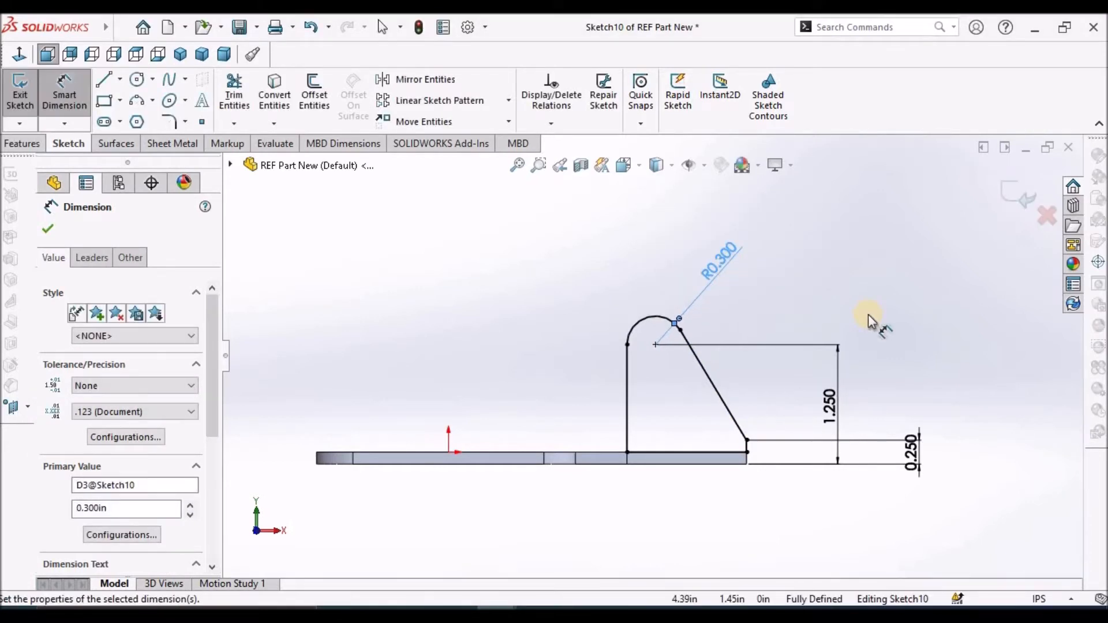
left_click(869, 315)
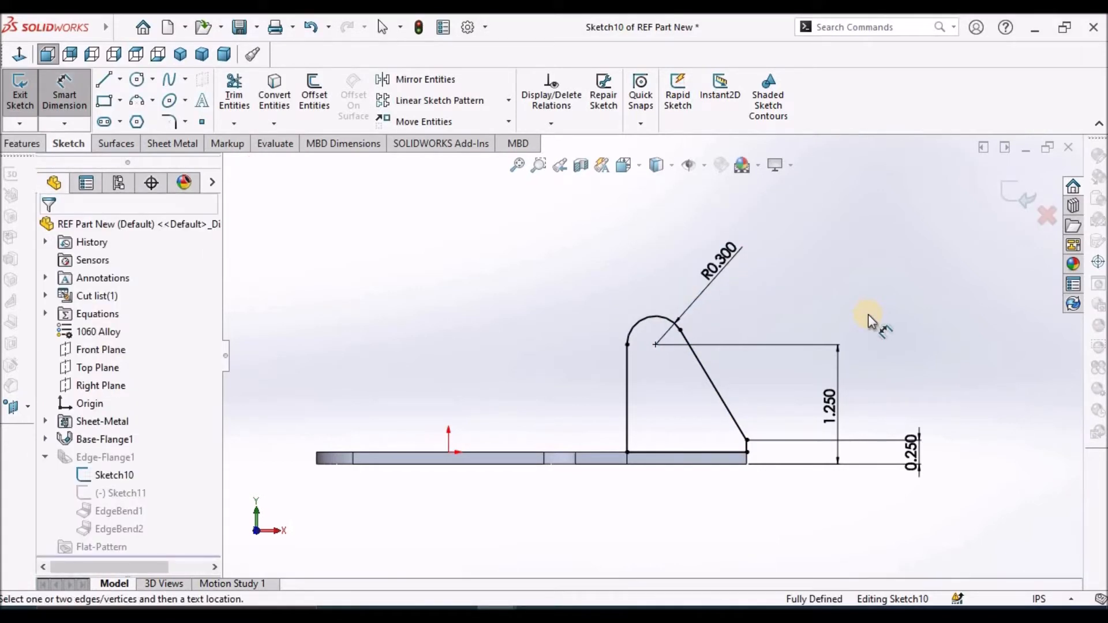
key("Escape")
left_click(1000, 197)
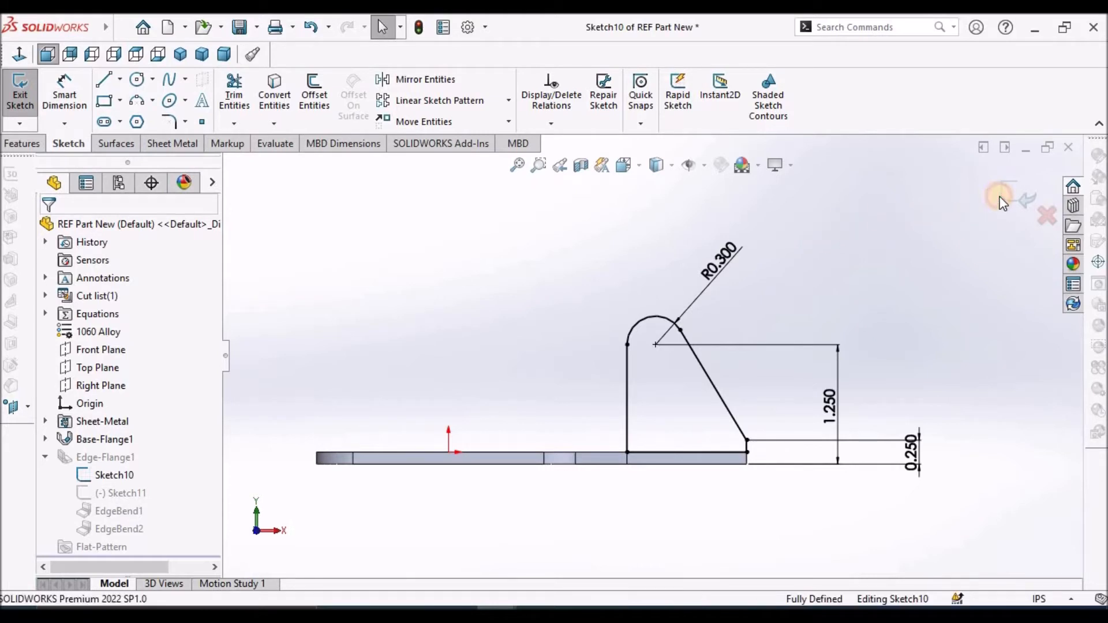
left_click(919, 274)
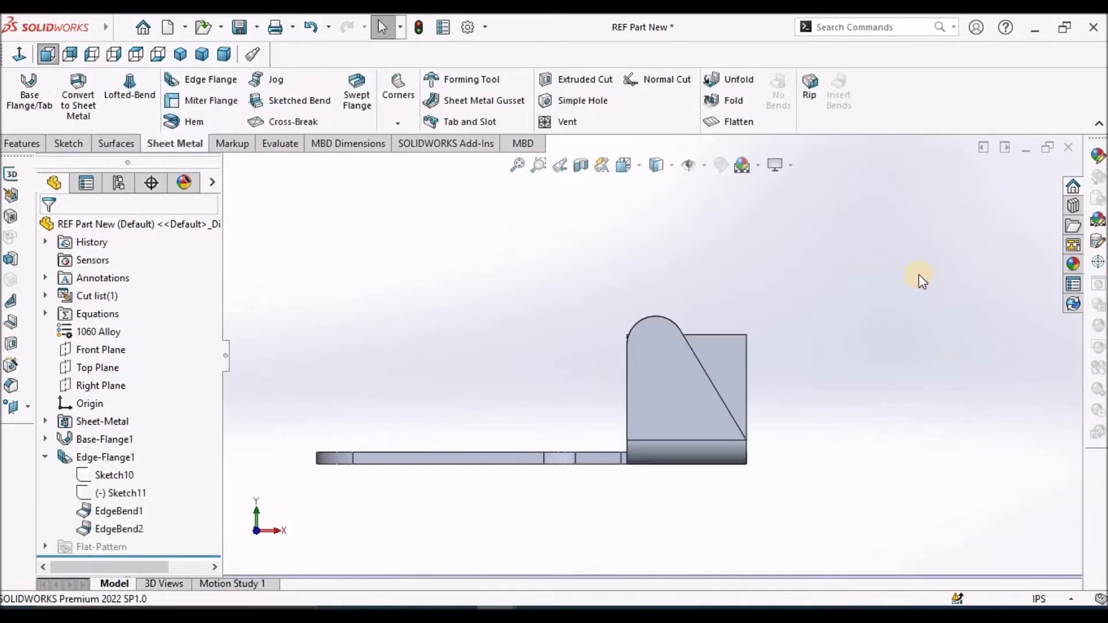
Open the rear edge flange's profile sketch, Sketch11, for editing
scroll(744, 302, "up", 4)
mouse_move(744, 304)
middle_mouse_down()
mouse_move(710, 424)
mouse_move(587, 410)
mouse_move(703, 410)
mouse_move(695, 403)
middle_mouse_up()
scroll(694, 403, "down", 2)
left_click(116, 495)
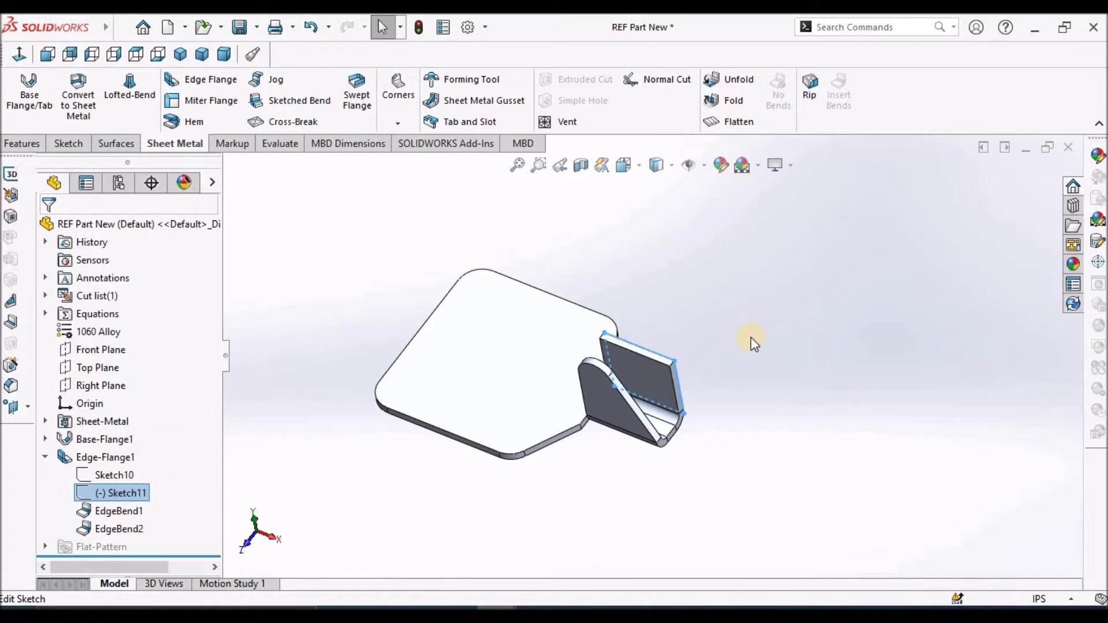
left_click(721, 369)
right_click(112, 493)
left_click(130, 324)
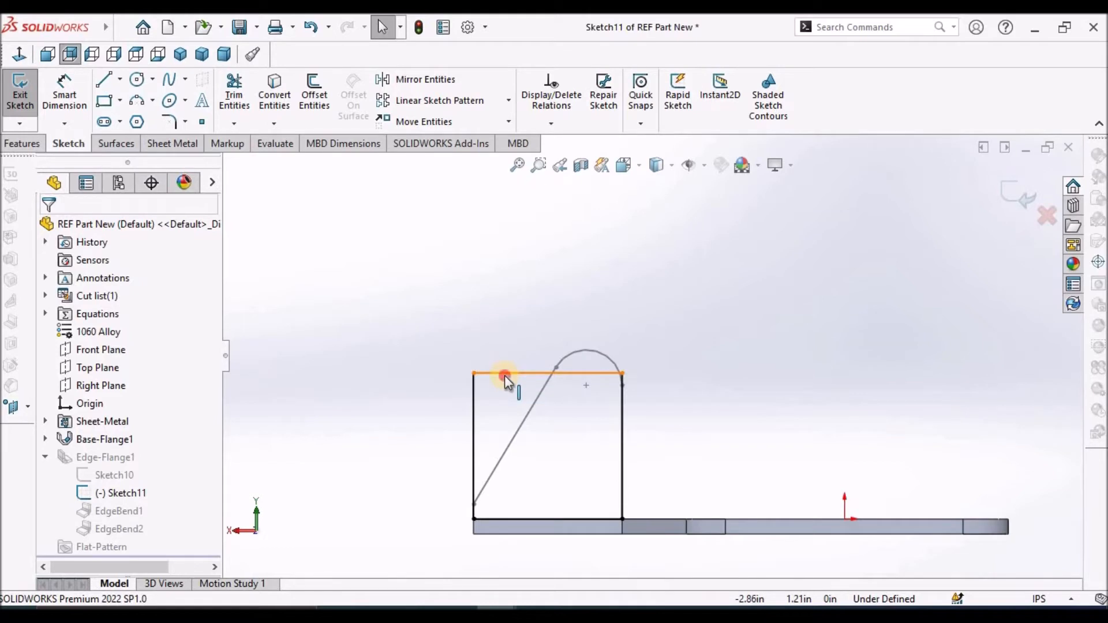
Delete the rear profile's upper line and both vertical lines, keeping only the base line
left_click(504, 375)
key("Delete")
left_click(475, 407)
key("Delete")
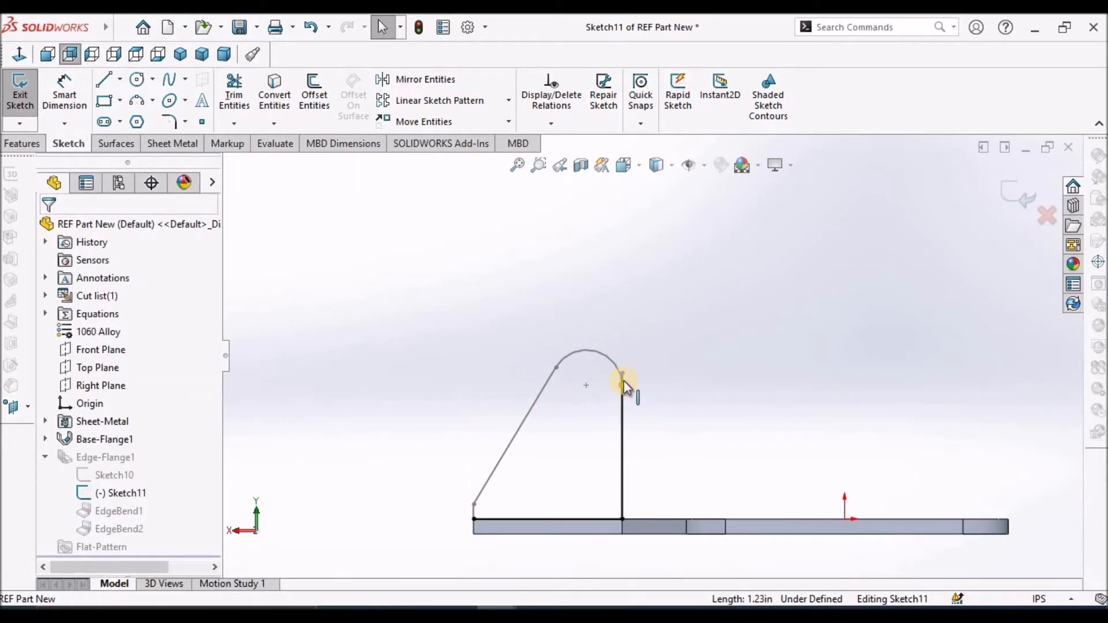
scroll(627, 372, "down", 3)
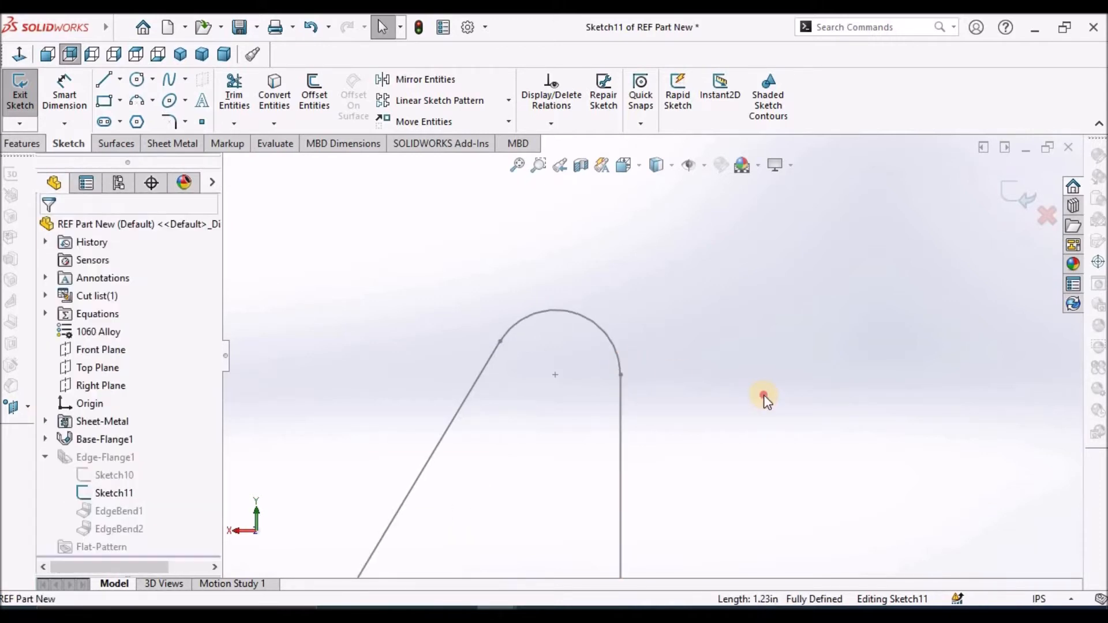
Convert the front flange profile's short vertical line, sloped line, arc and tall vertical line into the rear flange's sketch
scroll(763, 396, "up", 3)
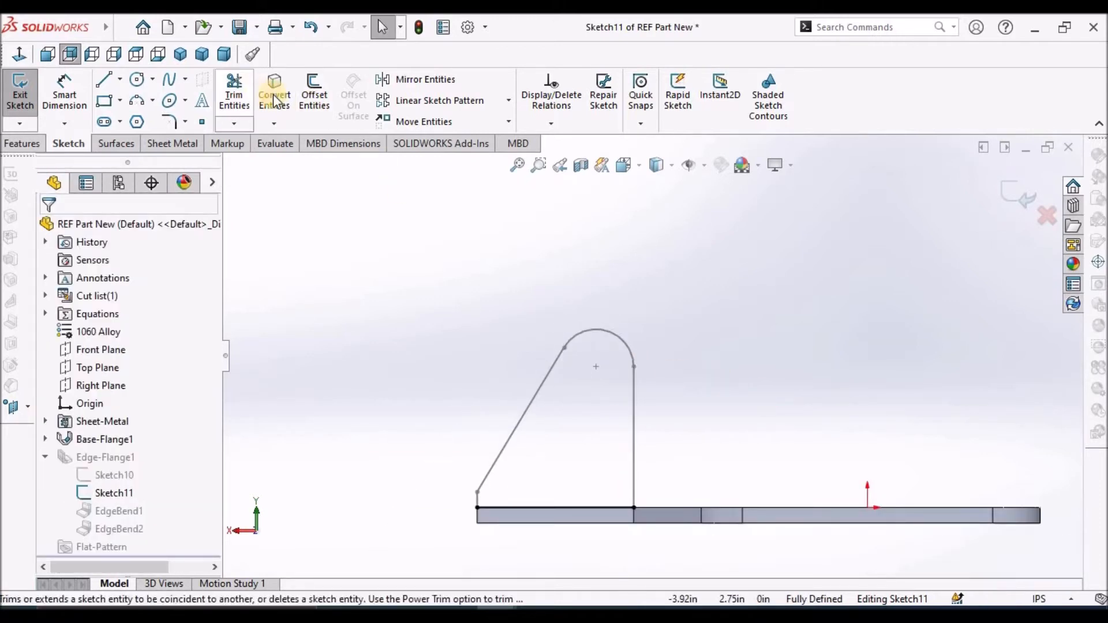
left_click(278, 110)
scroll(482, 521, "down", 3)
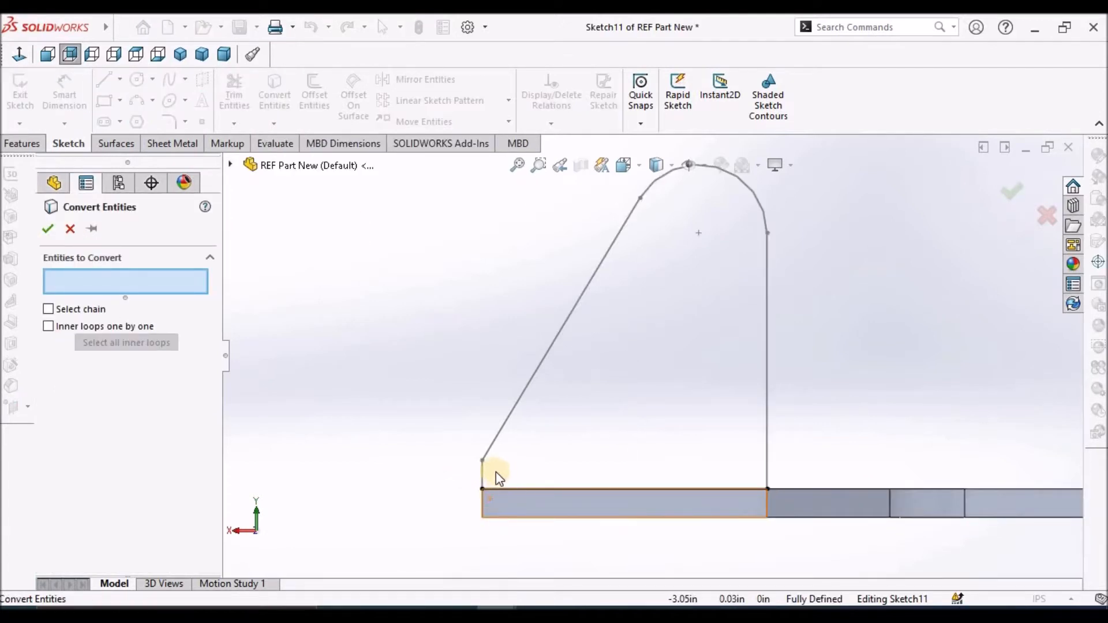
left_click(484, 471)
left_click(528, 379)
left_click(765, 353)
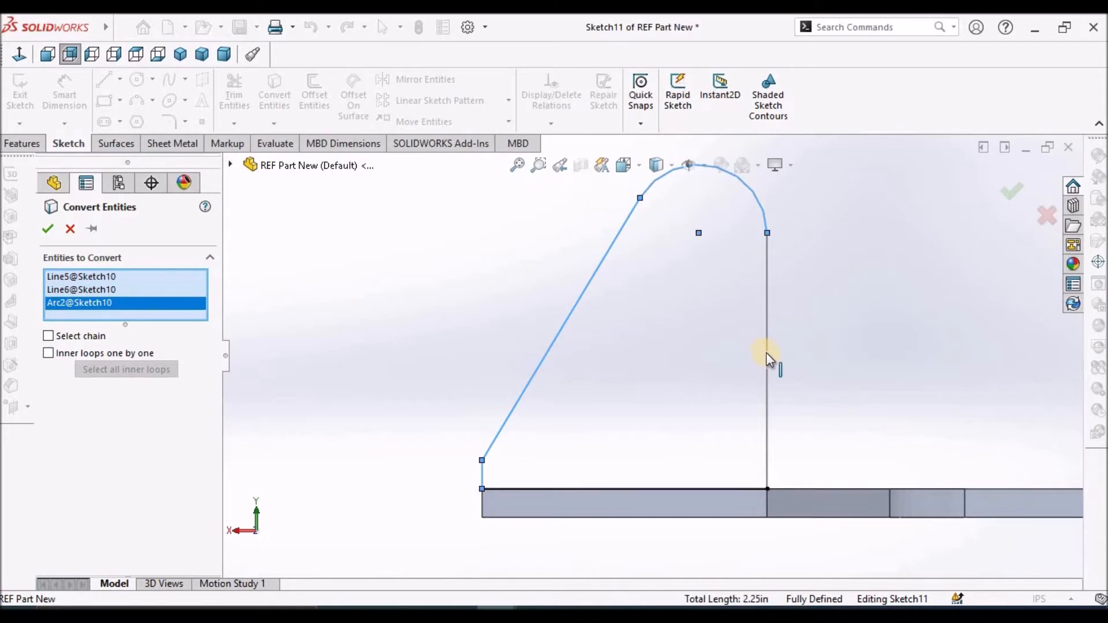
left_click(768, 352)
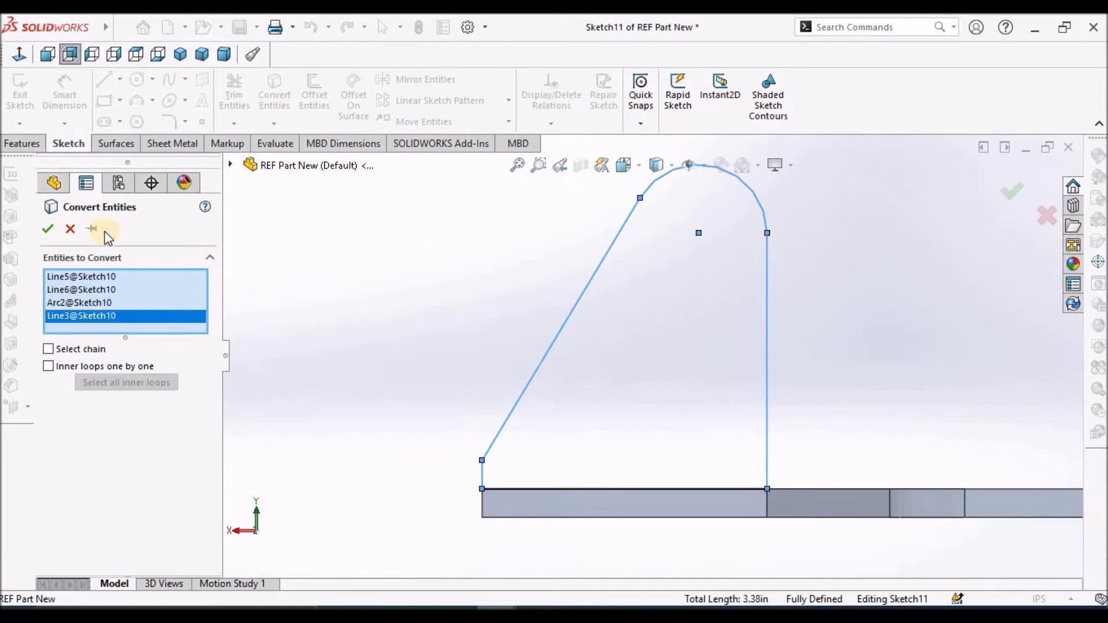
left_click(47, 229)
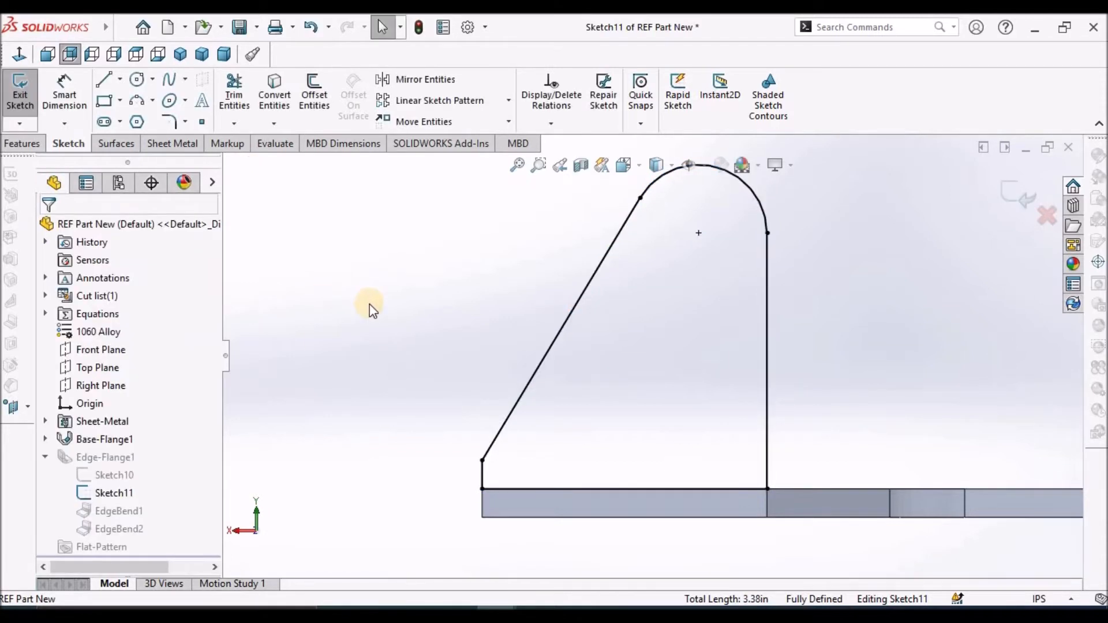
Exit the rear flange's profile sketch to rebuild the edge flange with the converted profile
key("z")
left_click_drag(419, 311, 515, 359)
middle_click_drag(515, 360, 586, 475)
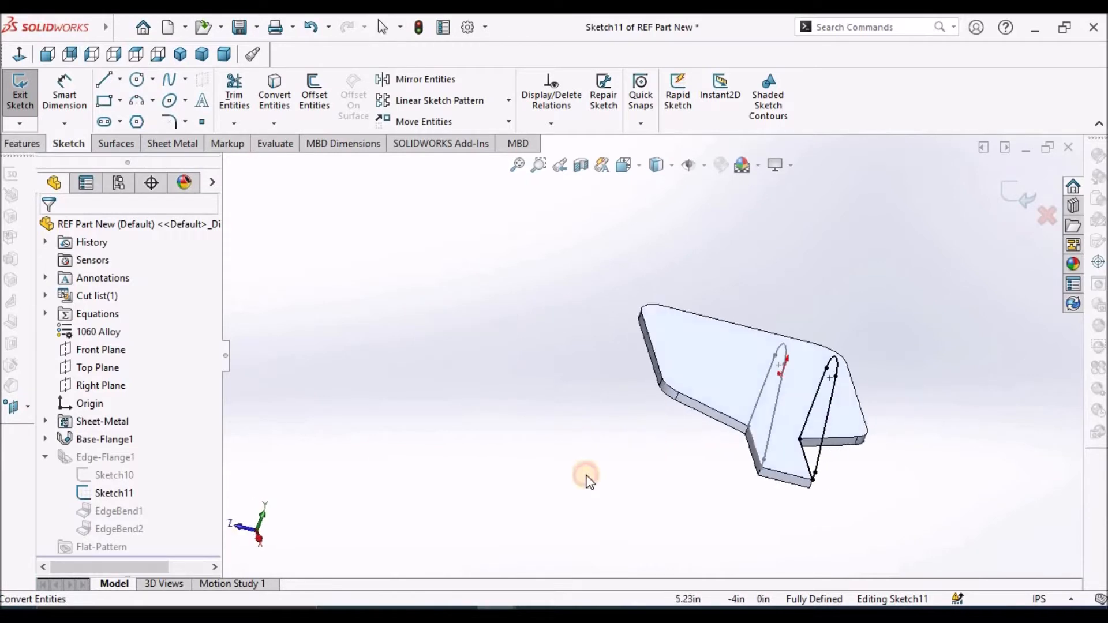
left_click(1024, 181)
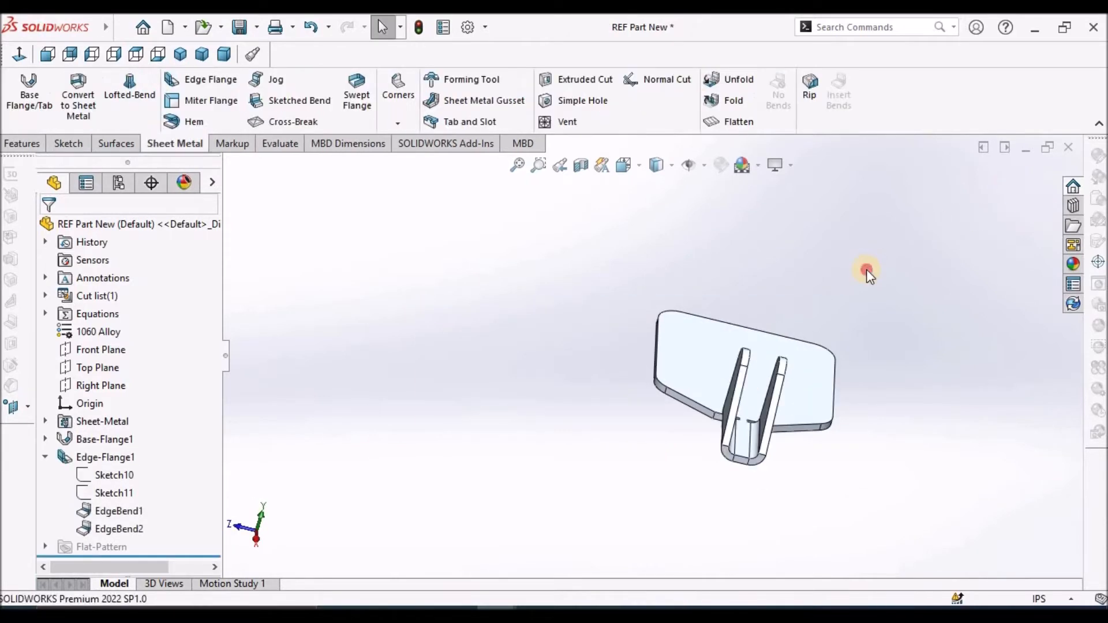
Open the Edge-Flange1 feature for editing and enable its custom relief type
mouse_move(762, 320)
middle_mouse_down()
mouse_move(872, 318)
mouse_move(864, 500)
middle_mouse_up()
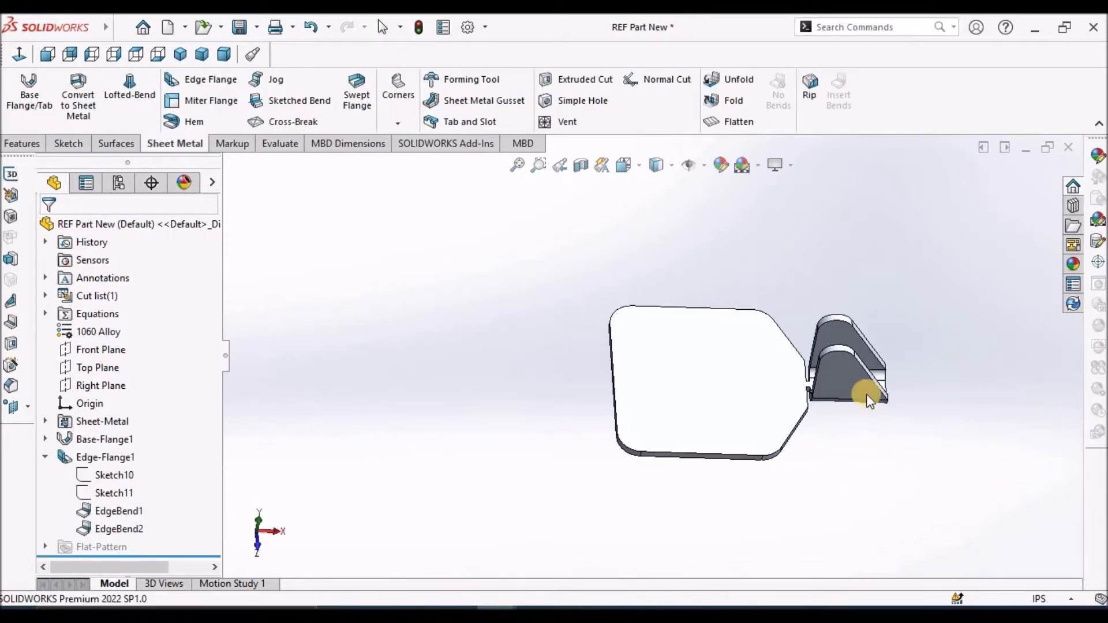
scroll(869, 377, "down", 3)
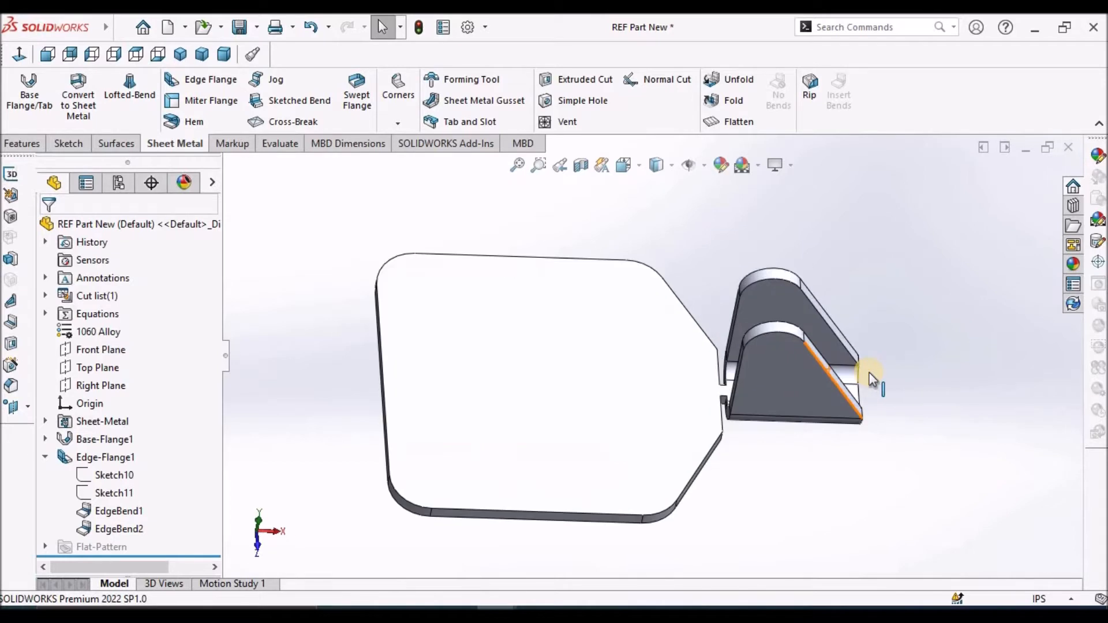
right_click(116, 460)
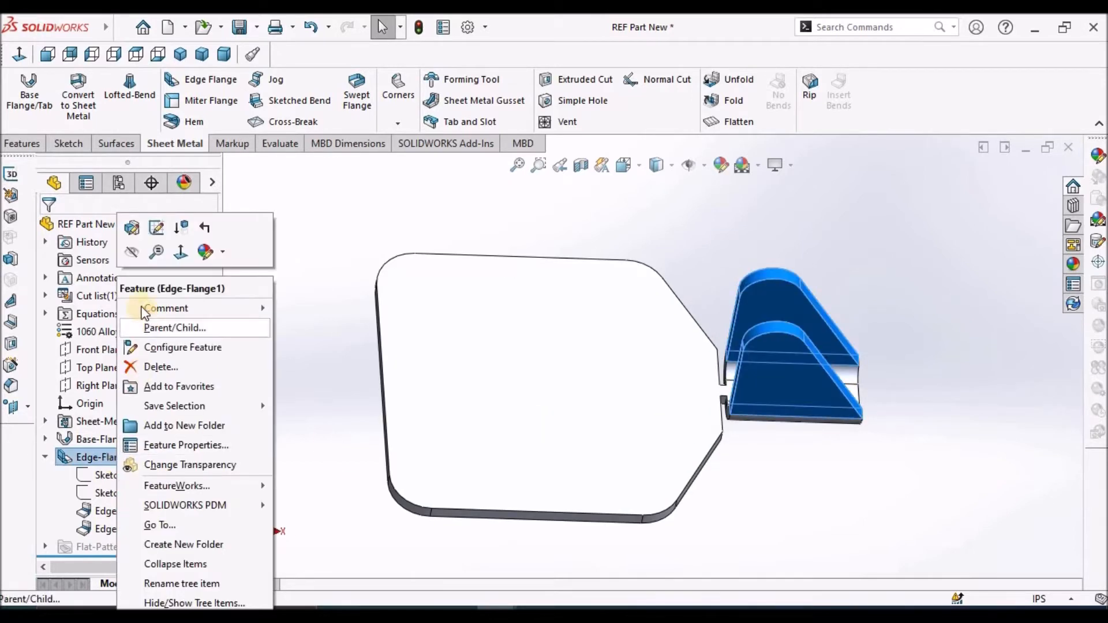
left_click(135, 228)
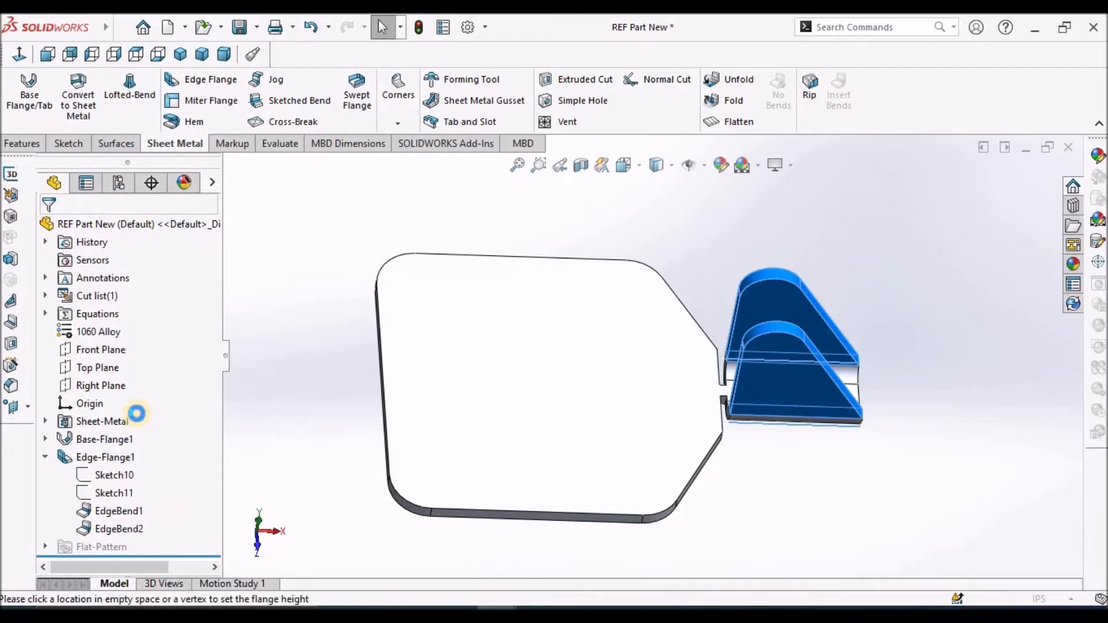
left_click_drag(216, 456, 216, 565)
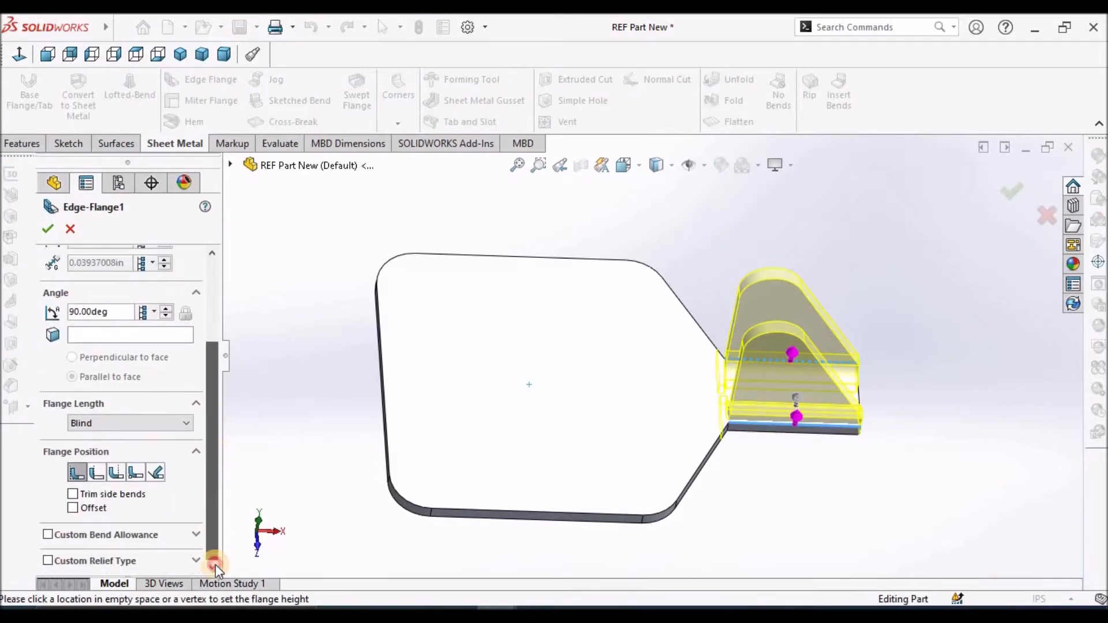
left_click(195, 561)
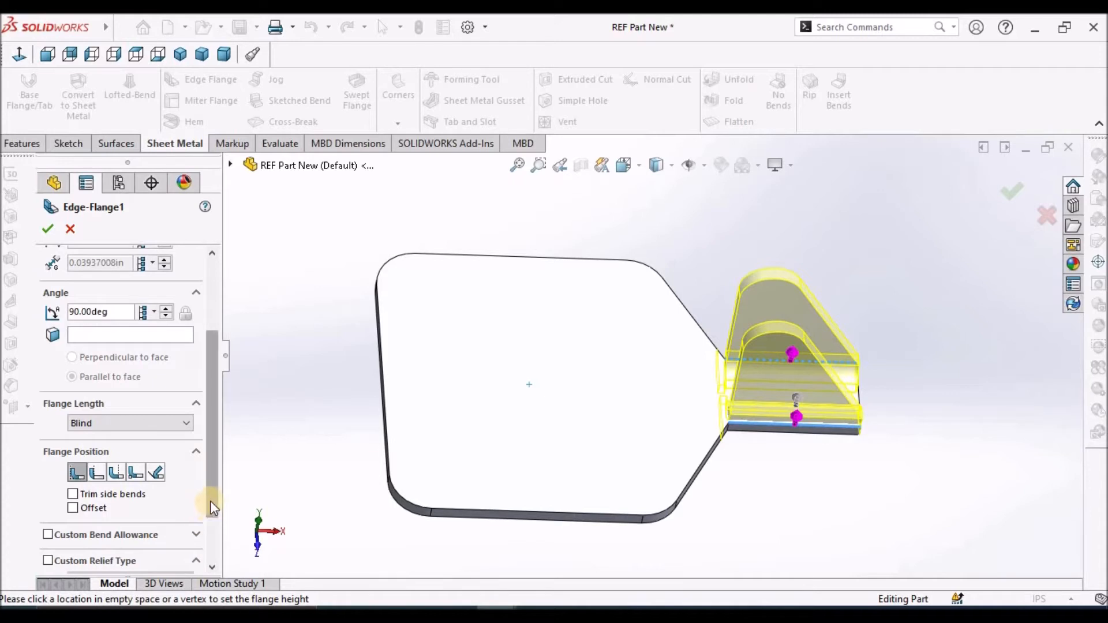
left_click_drag(211, 501, 219, 552)
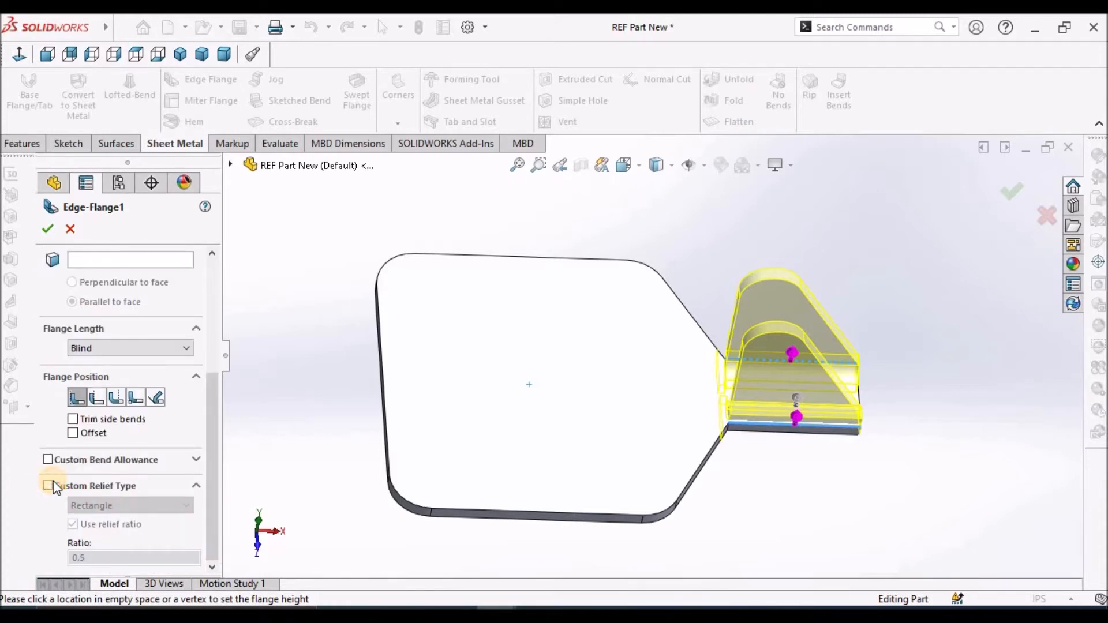
left_click(50, 487)
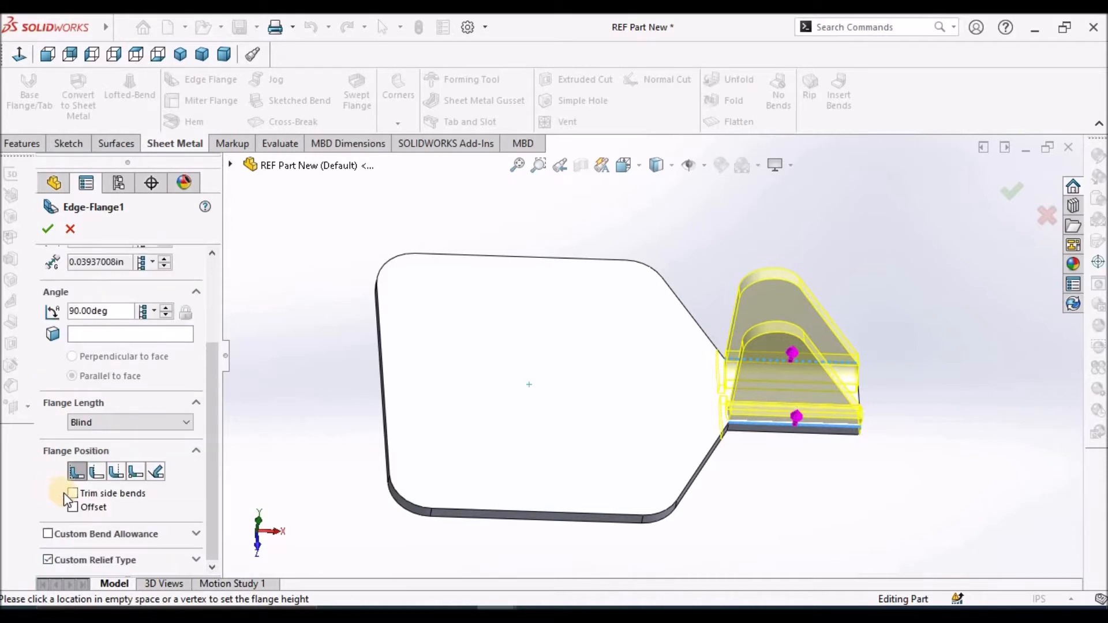
left_click(196, 558)
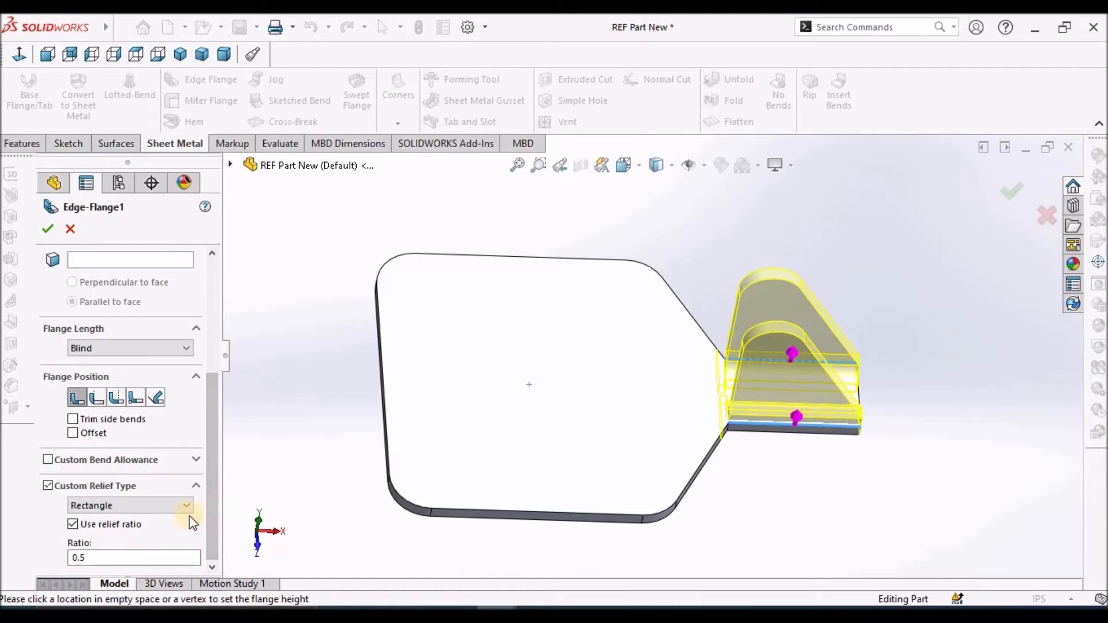
Set the edge flange's custom relief type to Obround and turn off the relief ratio
left_click(189, 507)
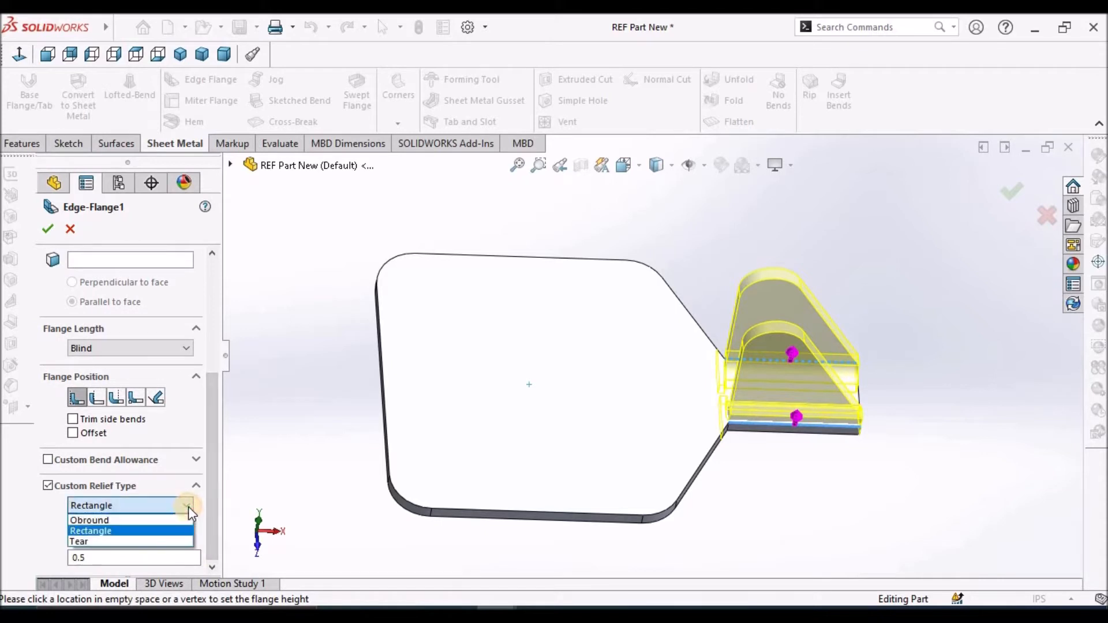
left_click(149, 521)
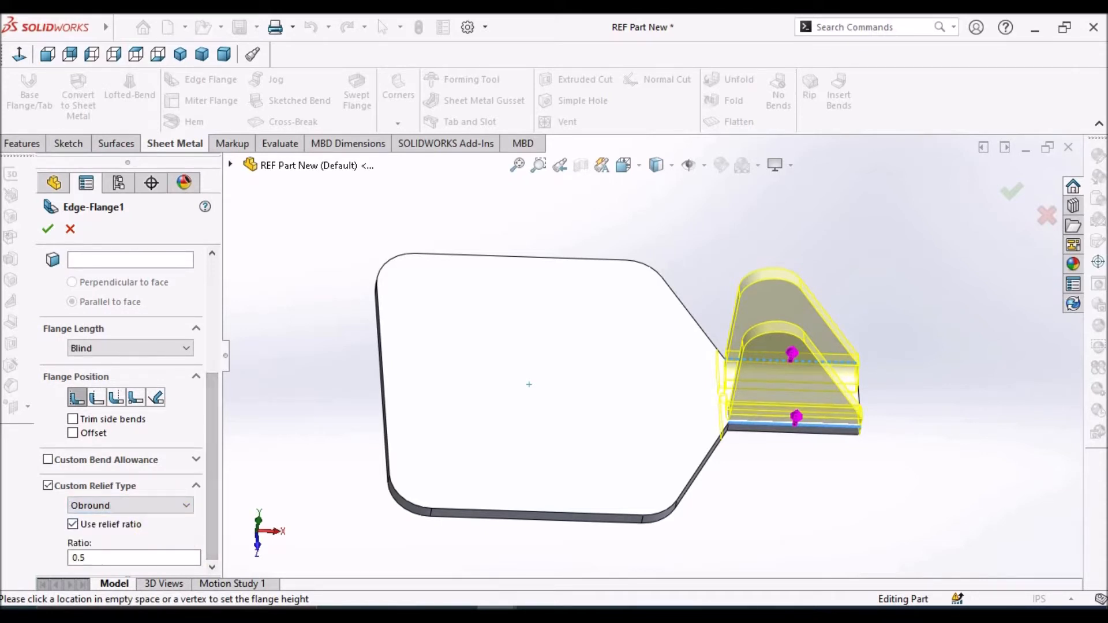
left_click(73, 525)
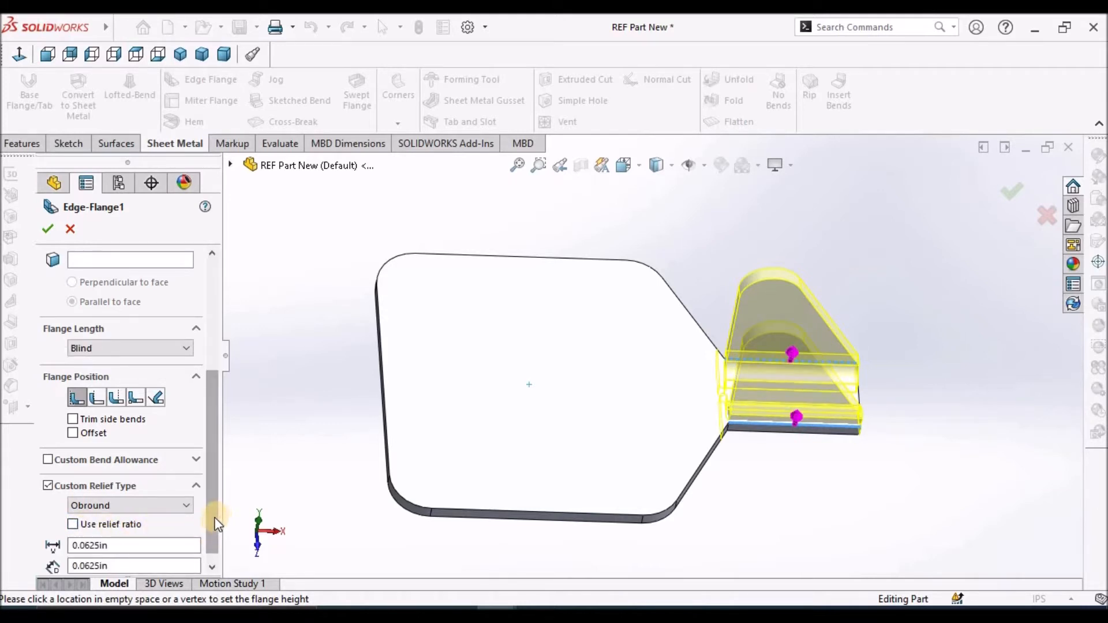
Set the obround relief width to 0.1 in, edit the relief depth, and apply the changes to the edge flange
left_click(211, 568)
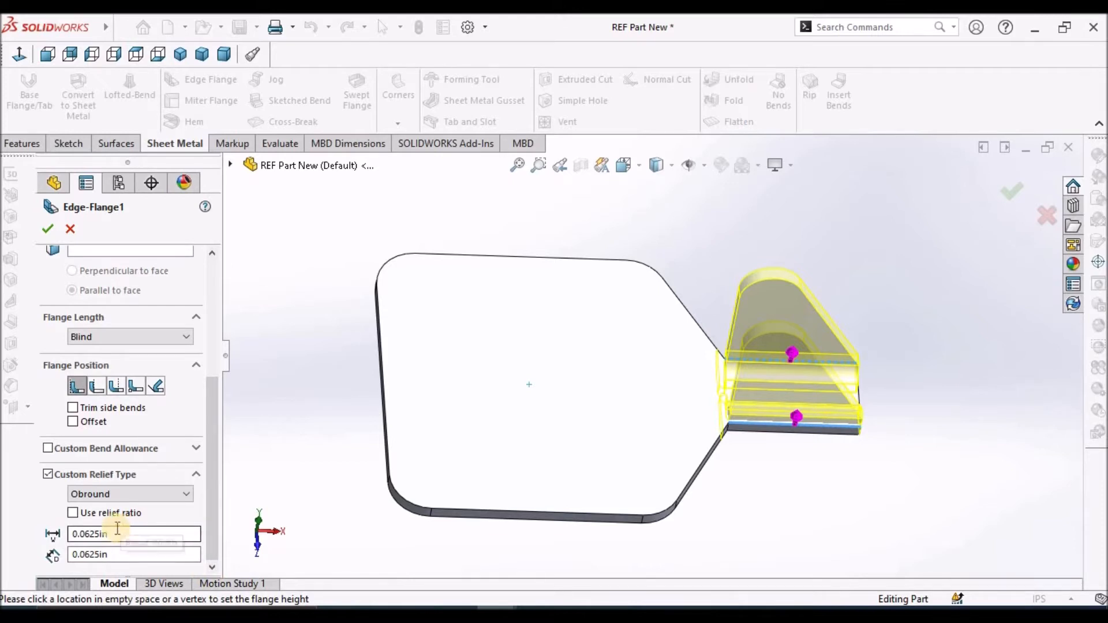
left_click_drag(84, 534, 255, 532)
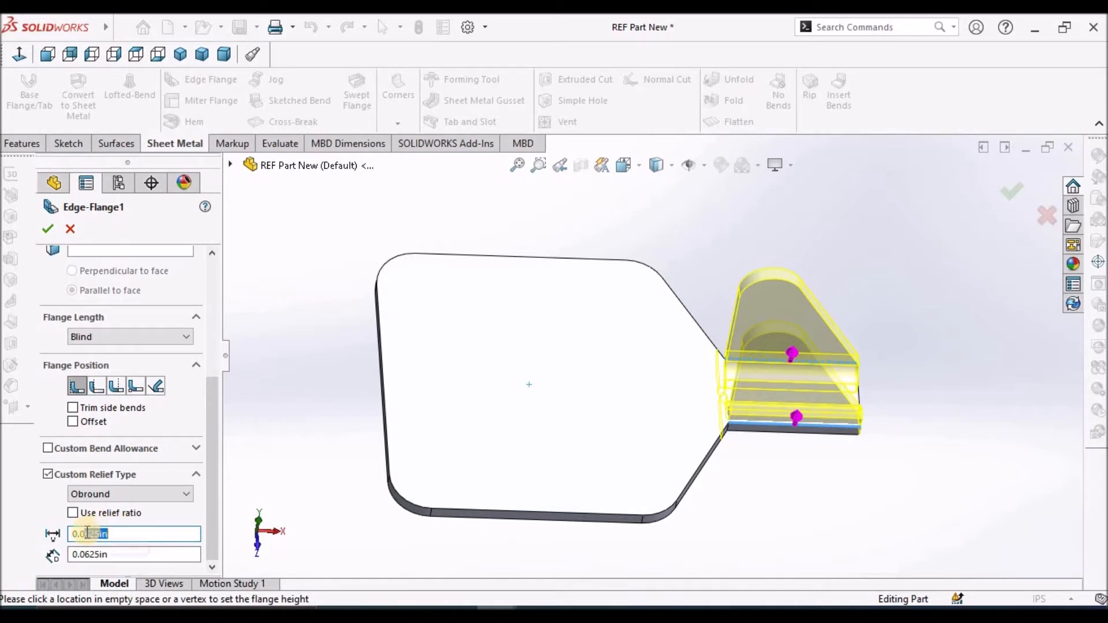
left_click_drag(81, 534, 172, 537)
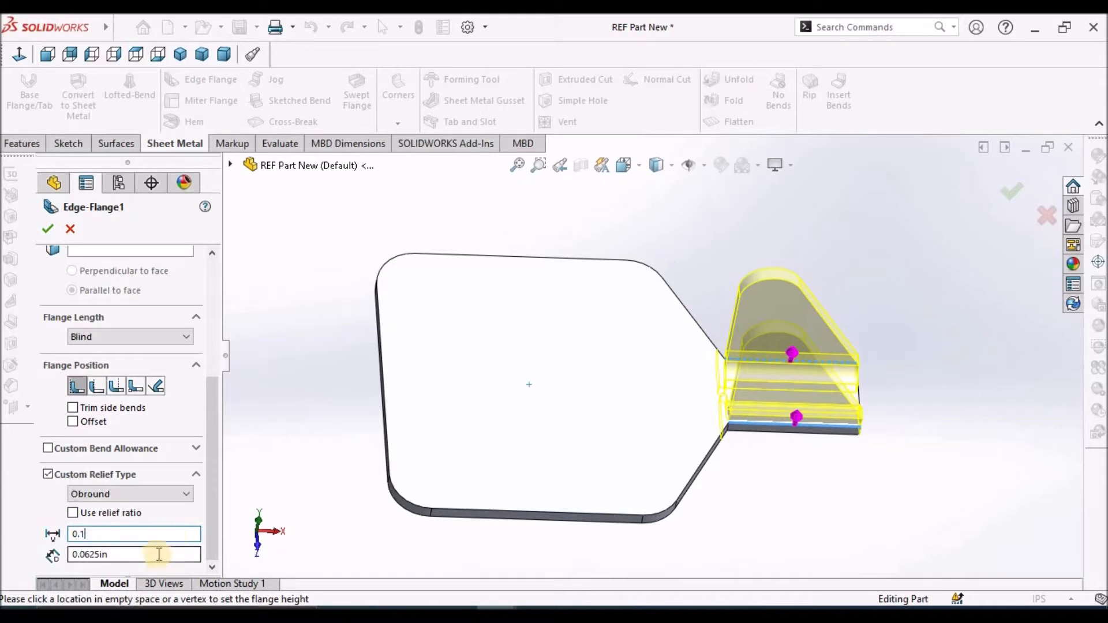
left_click(156, 553)
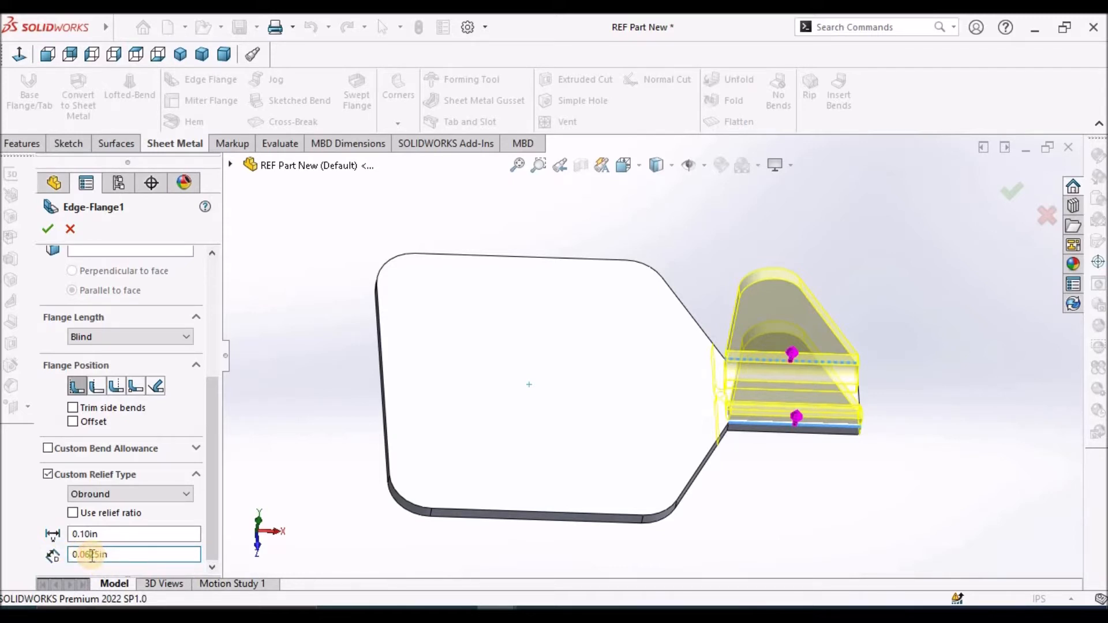
key("BackSpace")
left_click(47, 230)
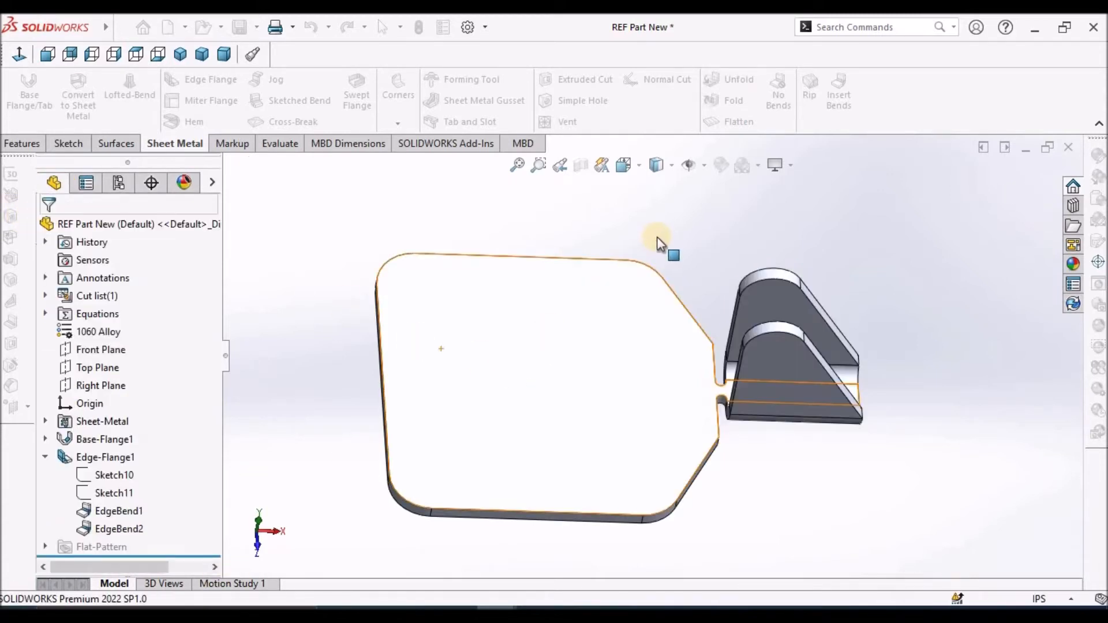
Check the relief cuts where the flange section meets the base plate, and save the part
scroll(674, 367, "down", 3)
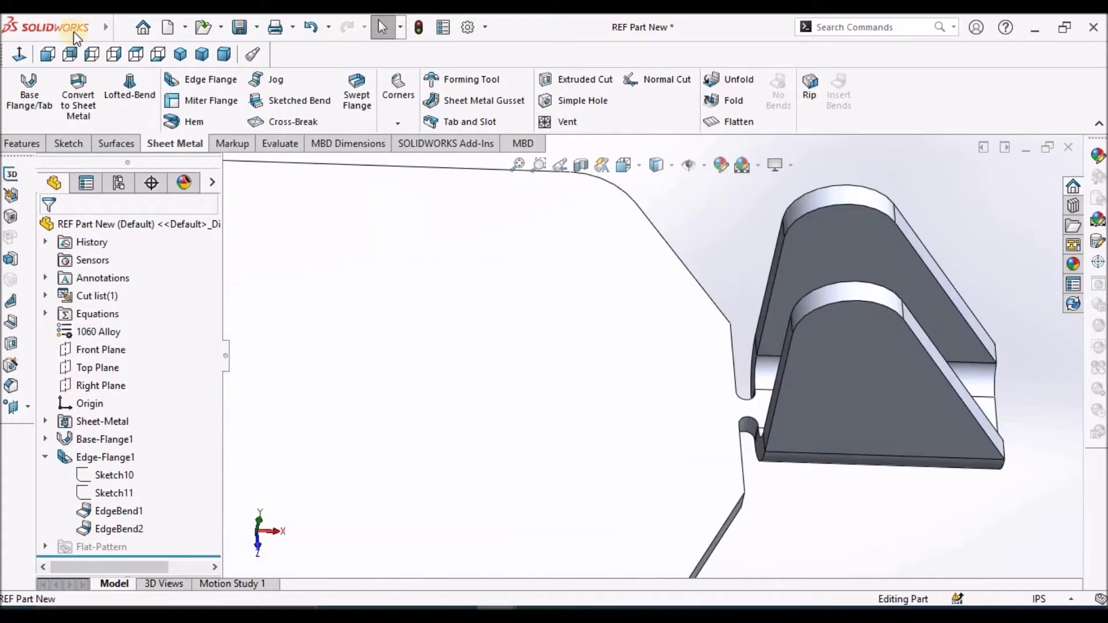
left_click(121, 28)
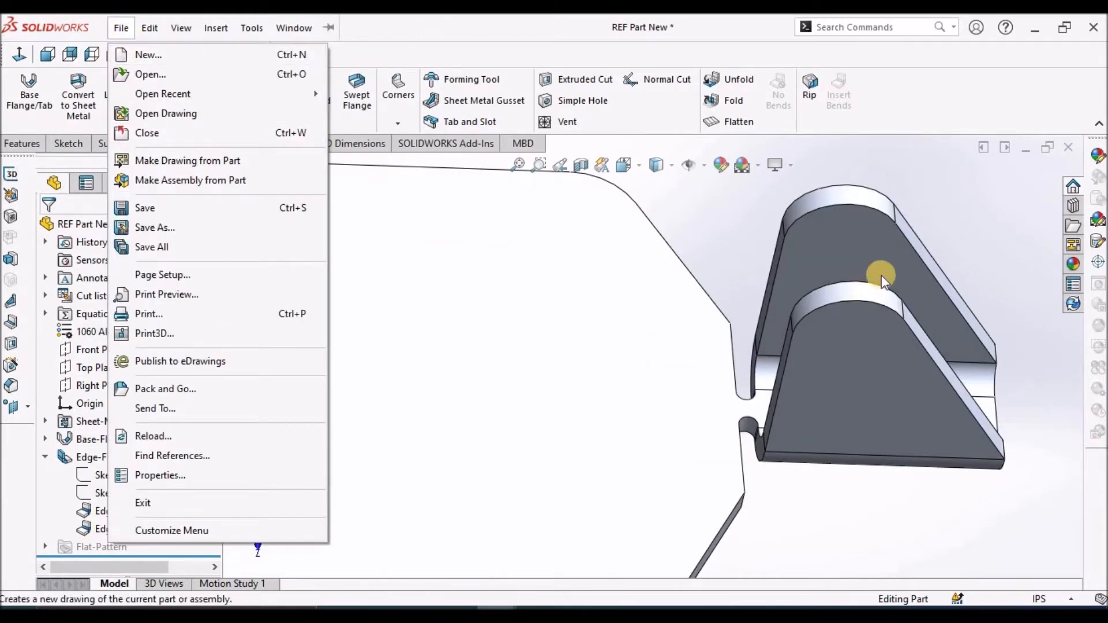
left_click(418, 131)
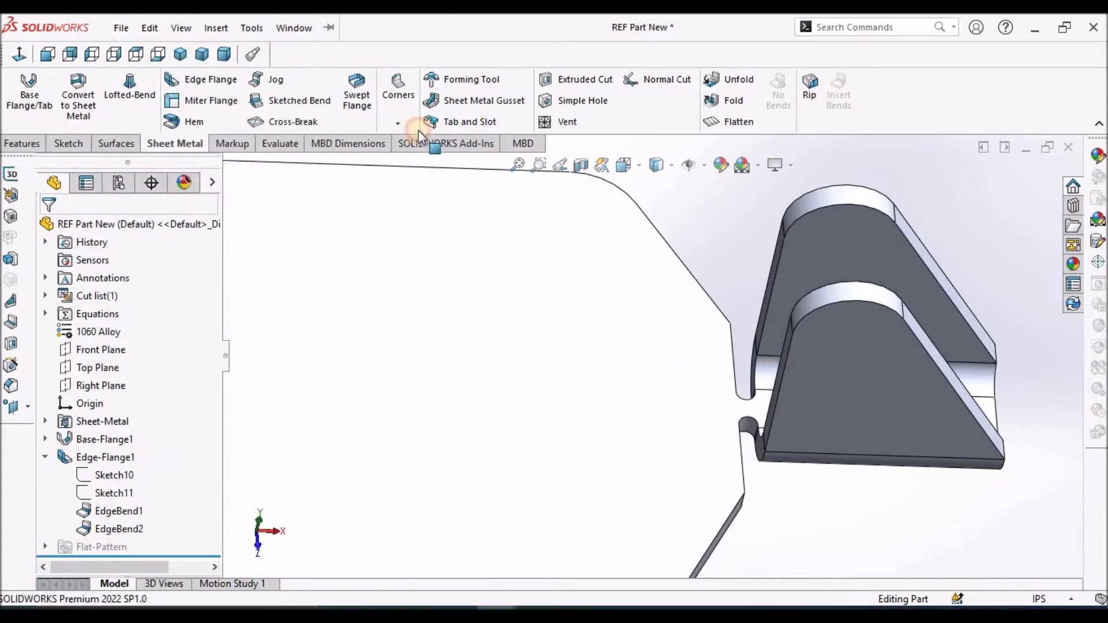
left_click(136, 55)
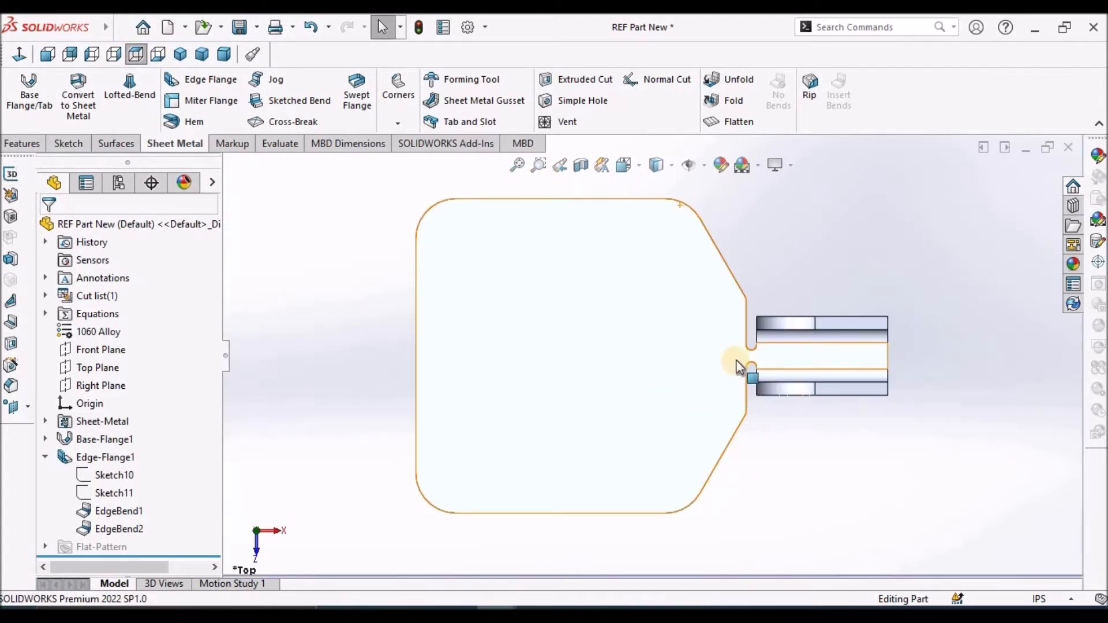
scroll(738, 368, "down", 4)
scroll(761, 324, "up", 6)
middle_click_drag(803, 411, 796, 299)
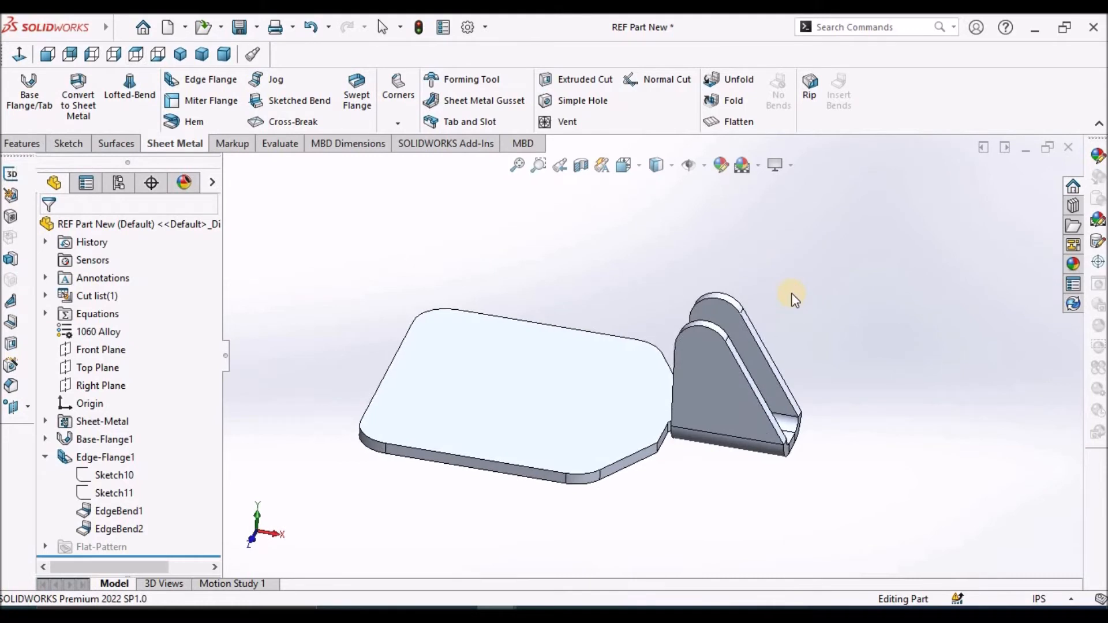
key("ctrl+s")
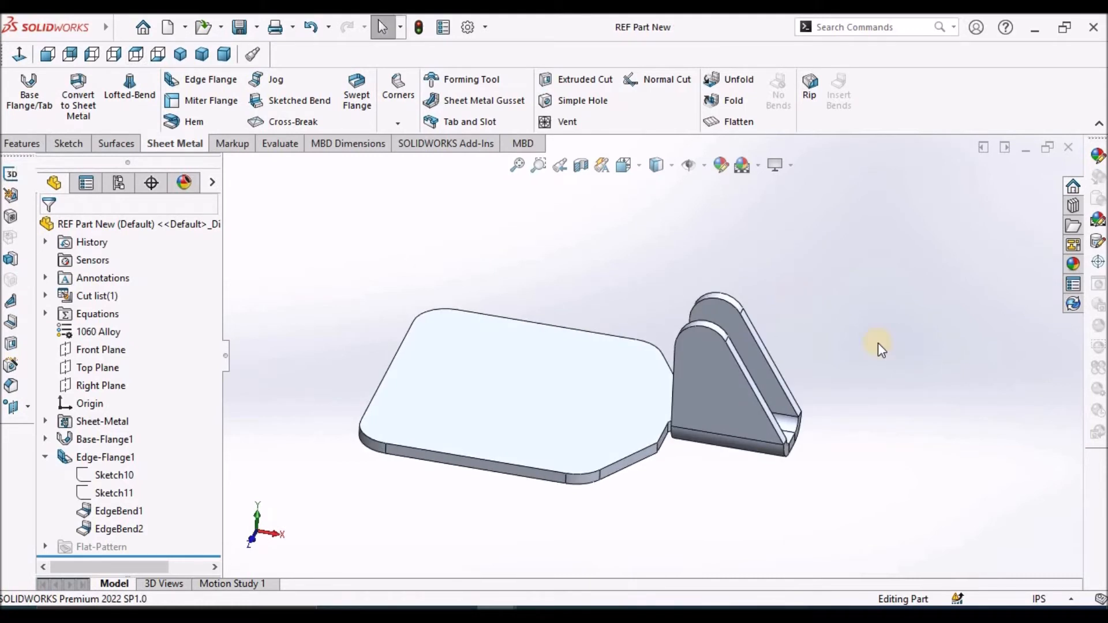
Start an Extruded Cut sketch on the base flange's top face and draw a corner rectangle about 1.1 by 1.1 in around the origin
left_click(553, 386)
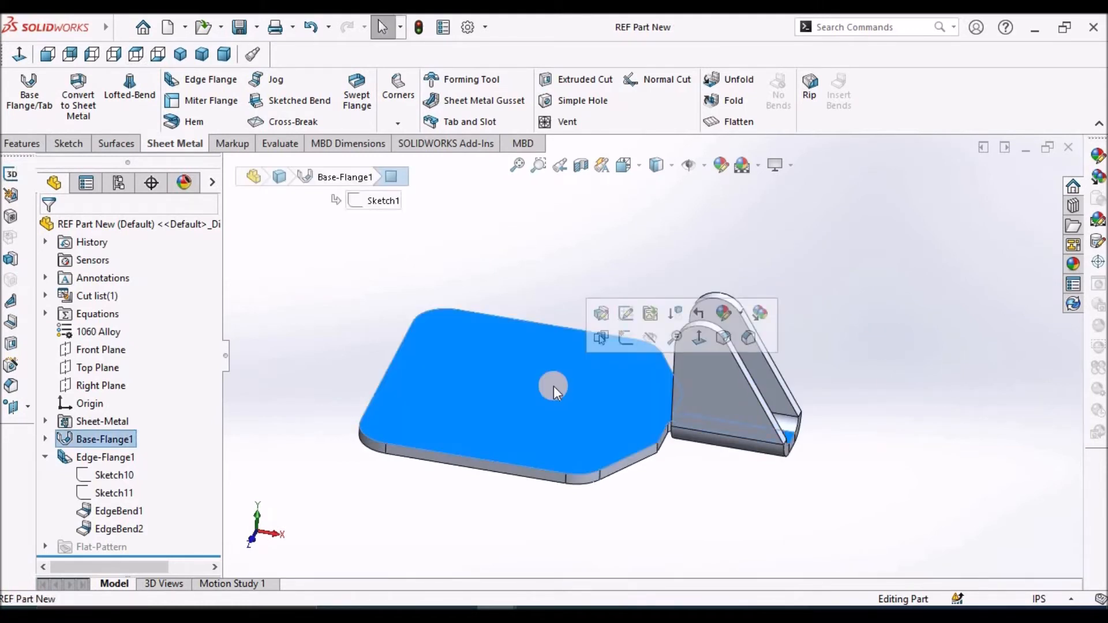
left_click(579, 78)
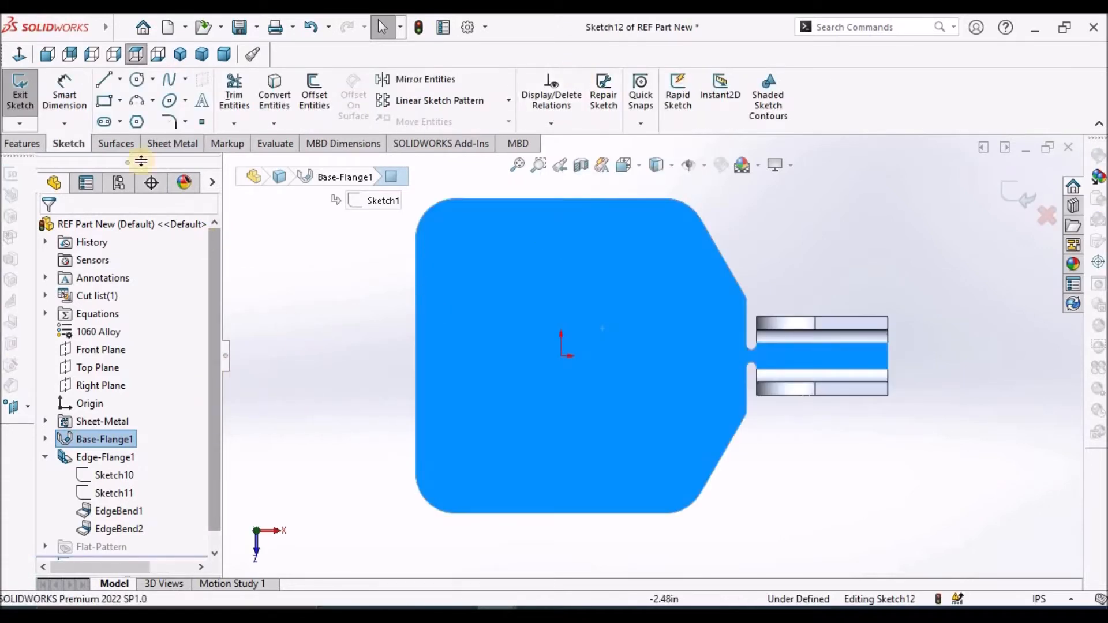
left_click(104, 102)
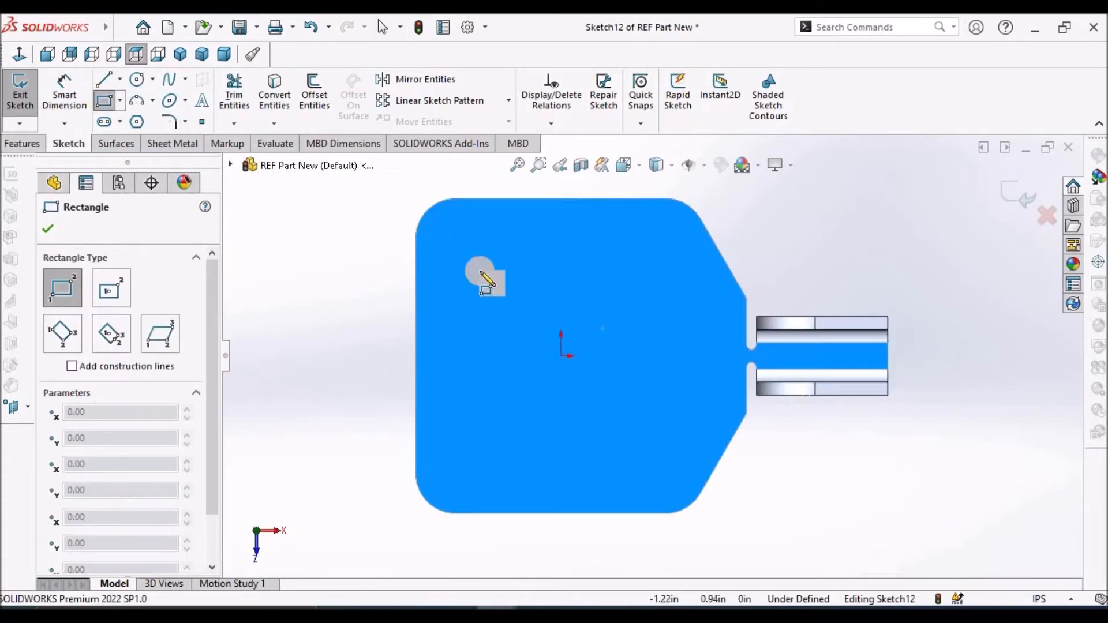
left_click(510, 295)
left_click(624, 410)
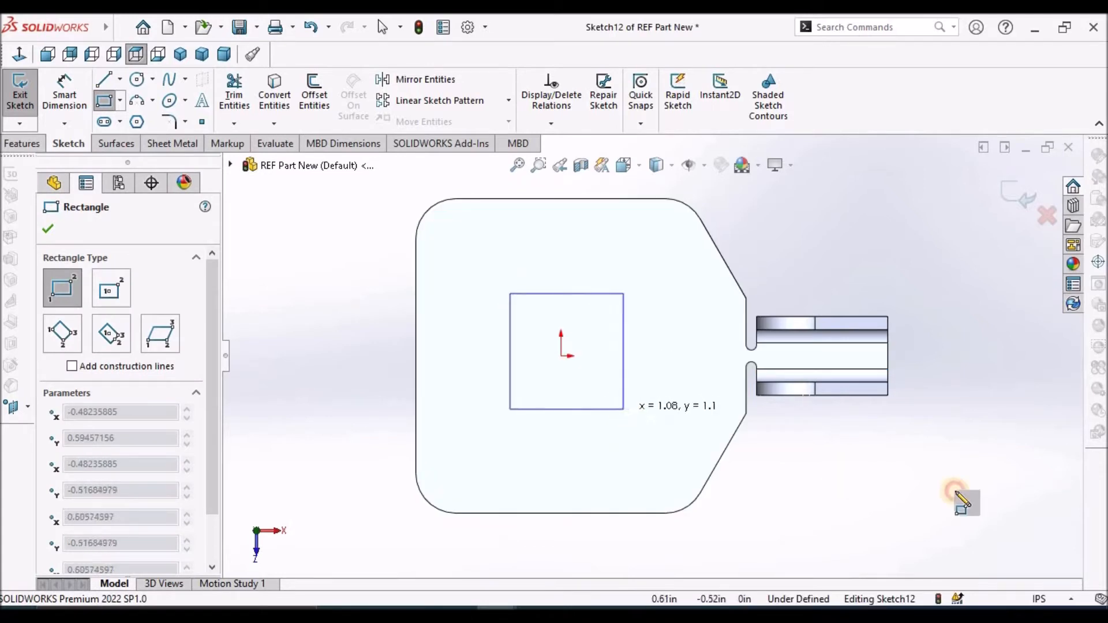
key("Escape")
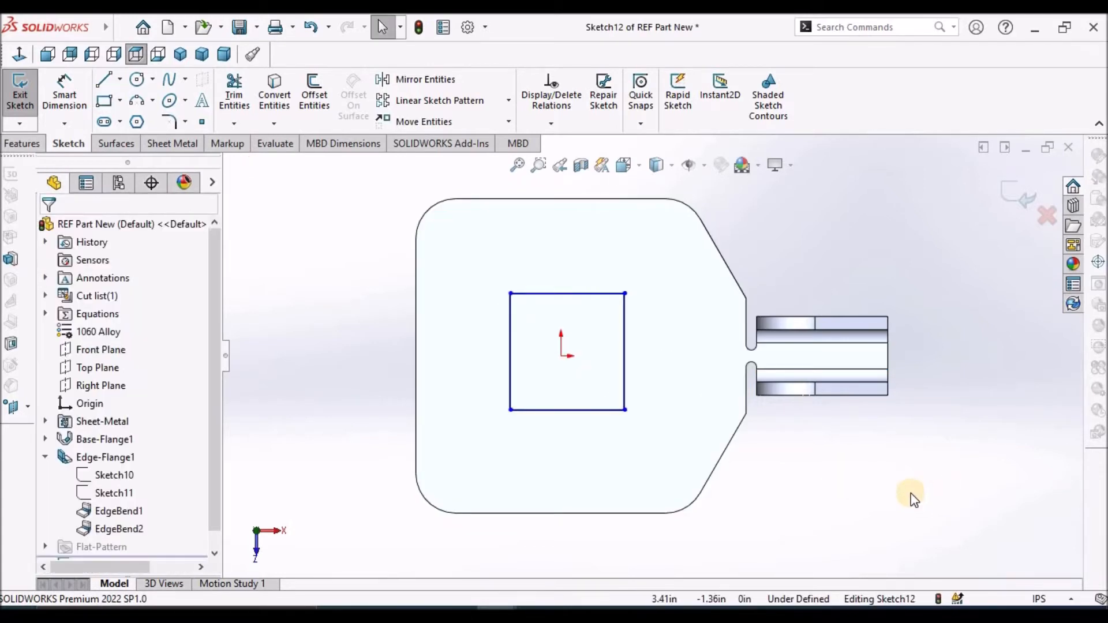
Make the rectangle's vertical line nearest the flanges construction geometry and bulge a three-point arc of about 0.58 in radius outward between its endpoints
left_click(624, 334)
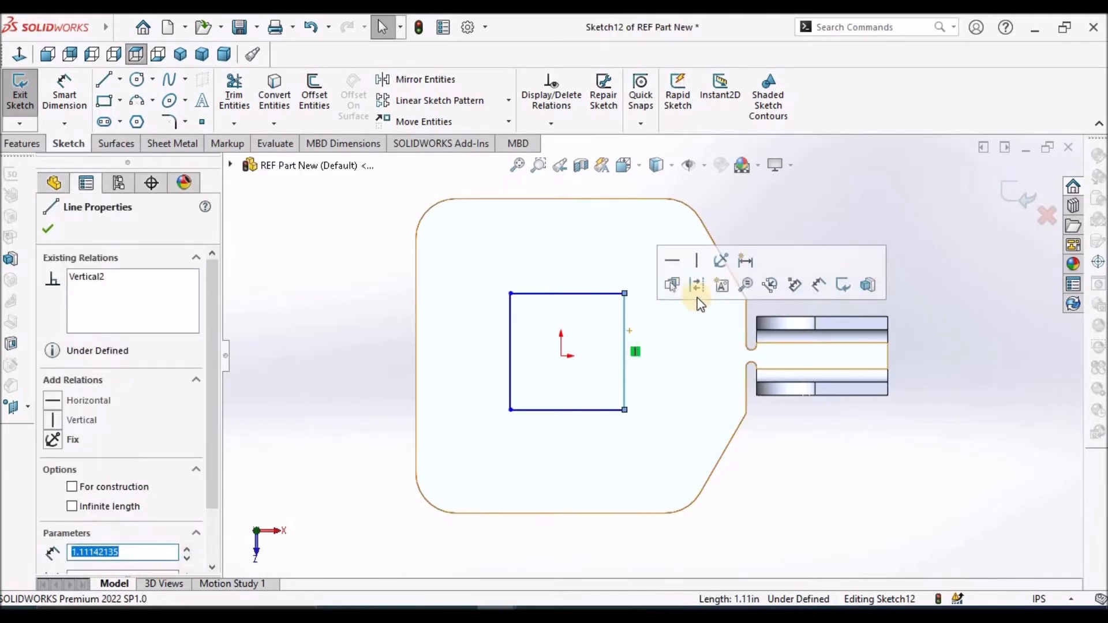
key("Escape")
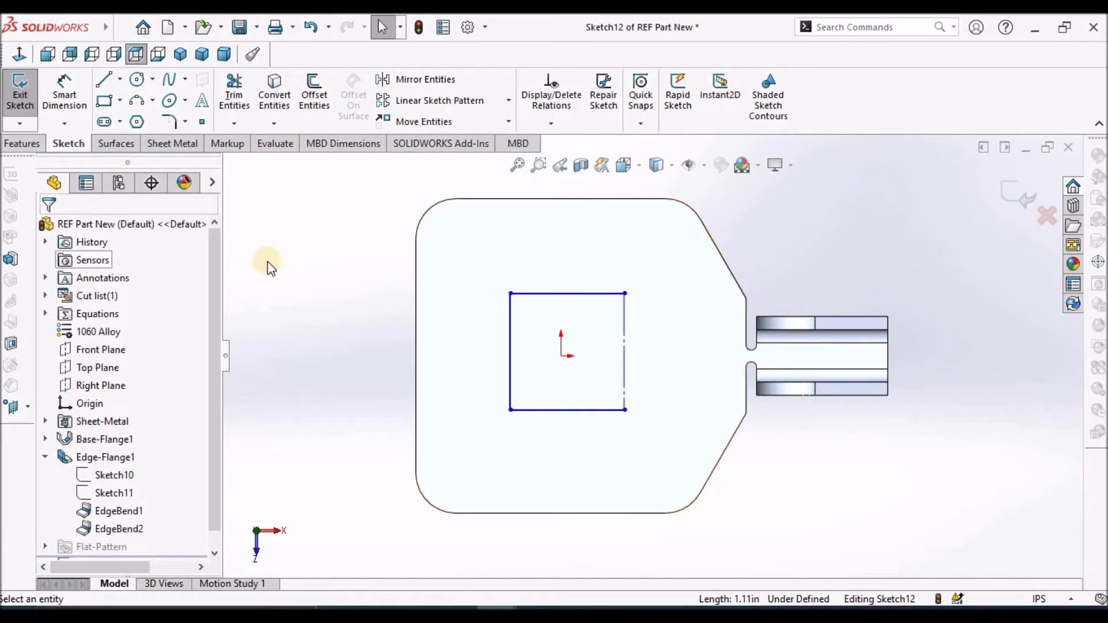
left_click(136, 101)
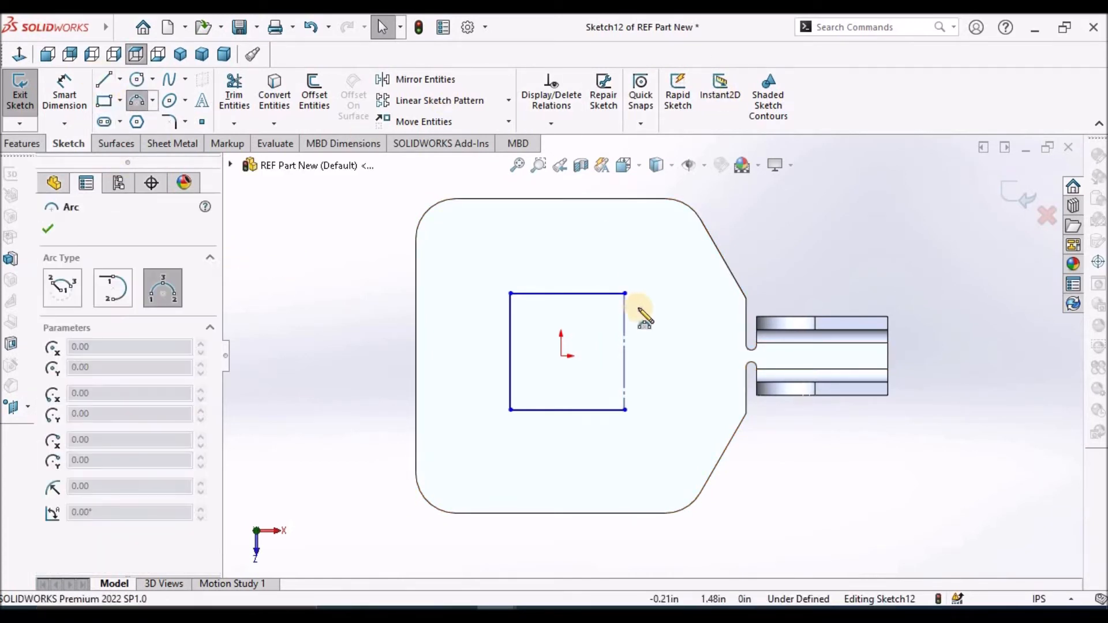
left_click_drag(625, 295, 624, 410)
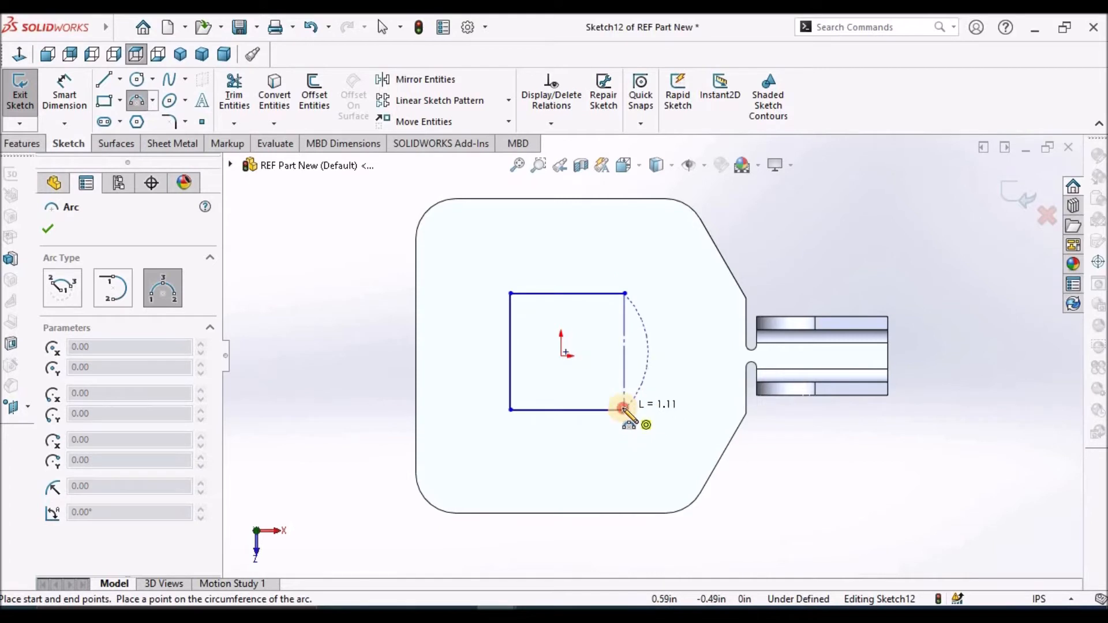
left_click(667, 358)
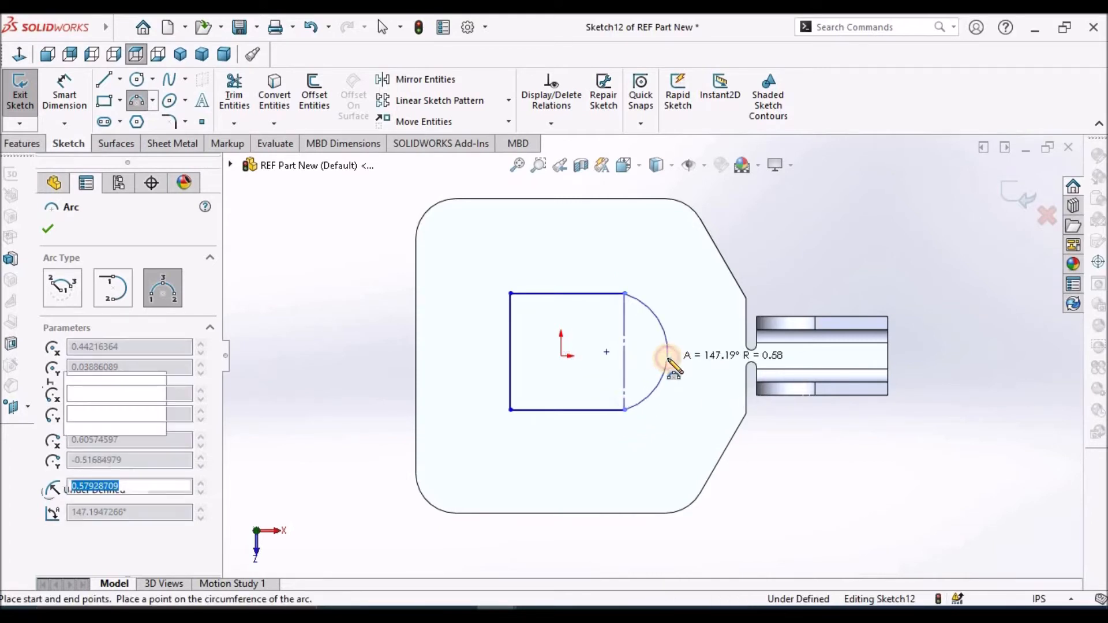
Add a Coincident relation between the arc's centre point and the vertical construction line
key("Escape")
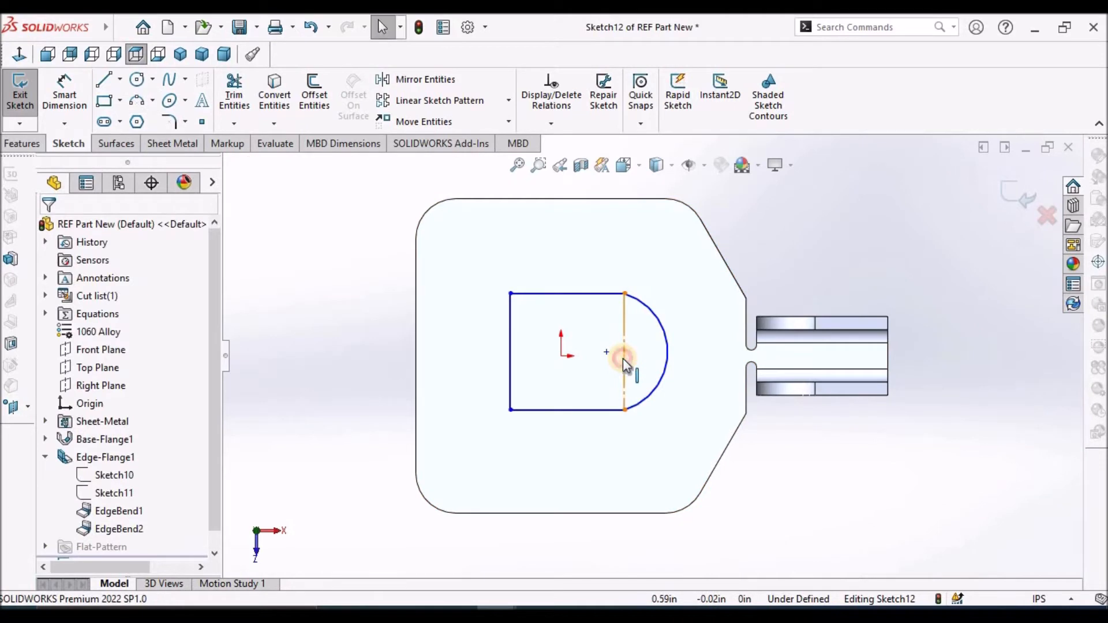
left_click(624, 359)
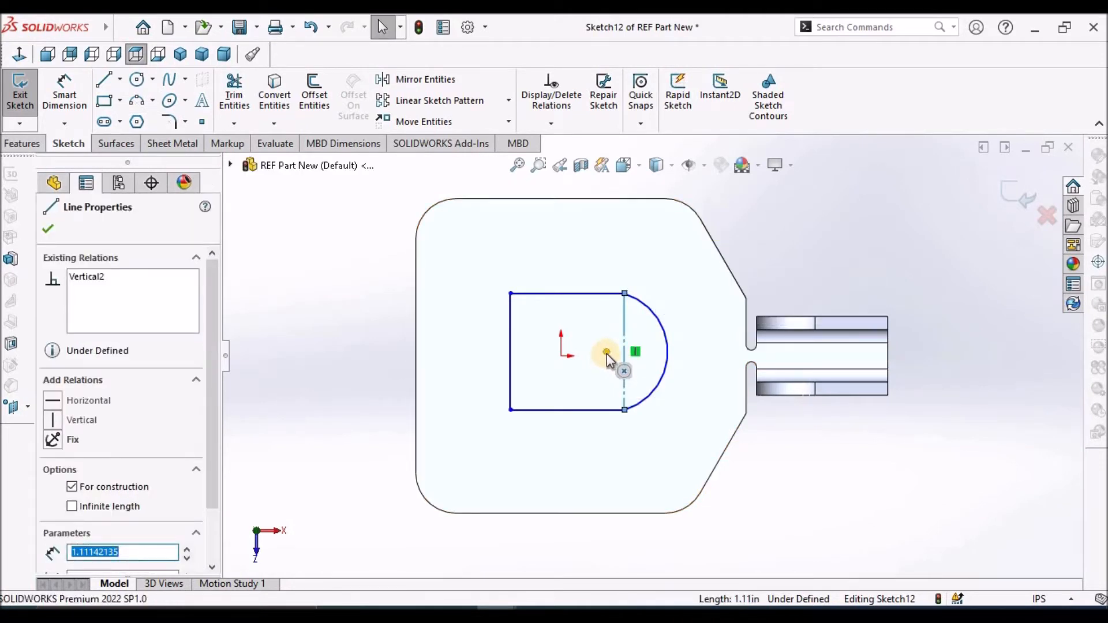
left_click(606, 353, "ctrl")
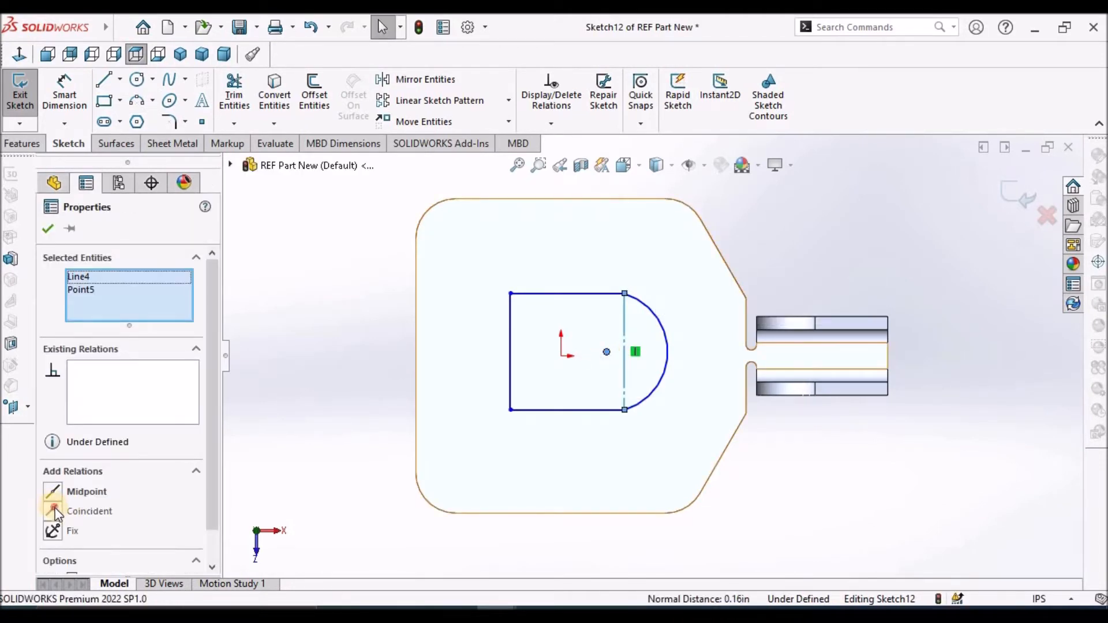
left_click(53, 511)
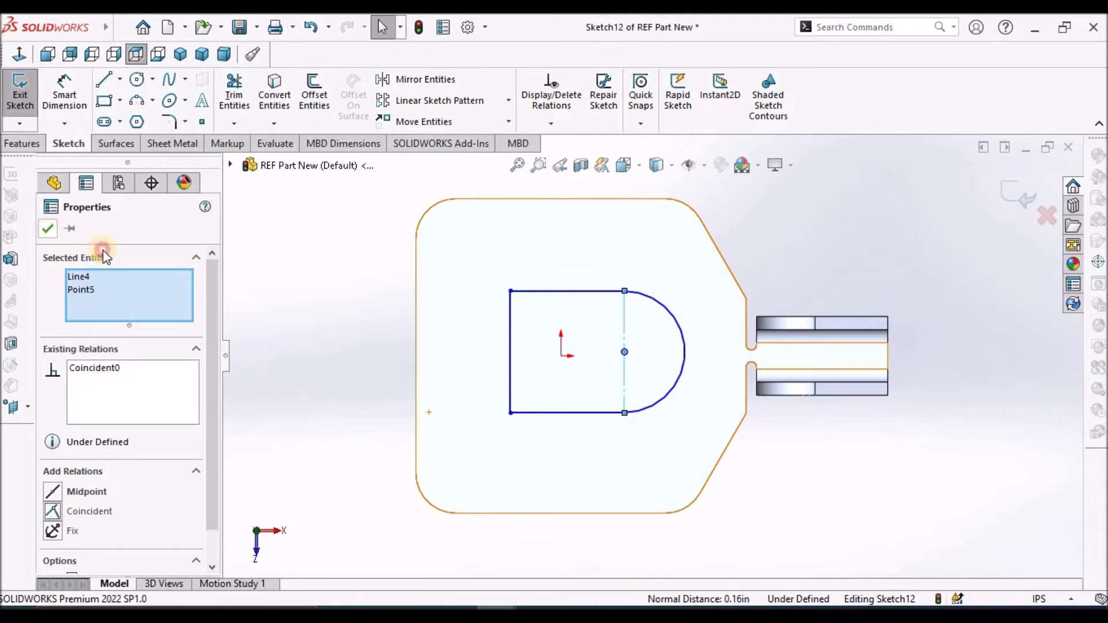
left_click(387, 365)
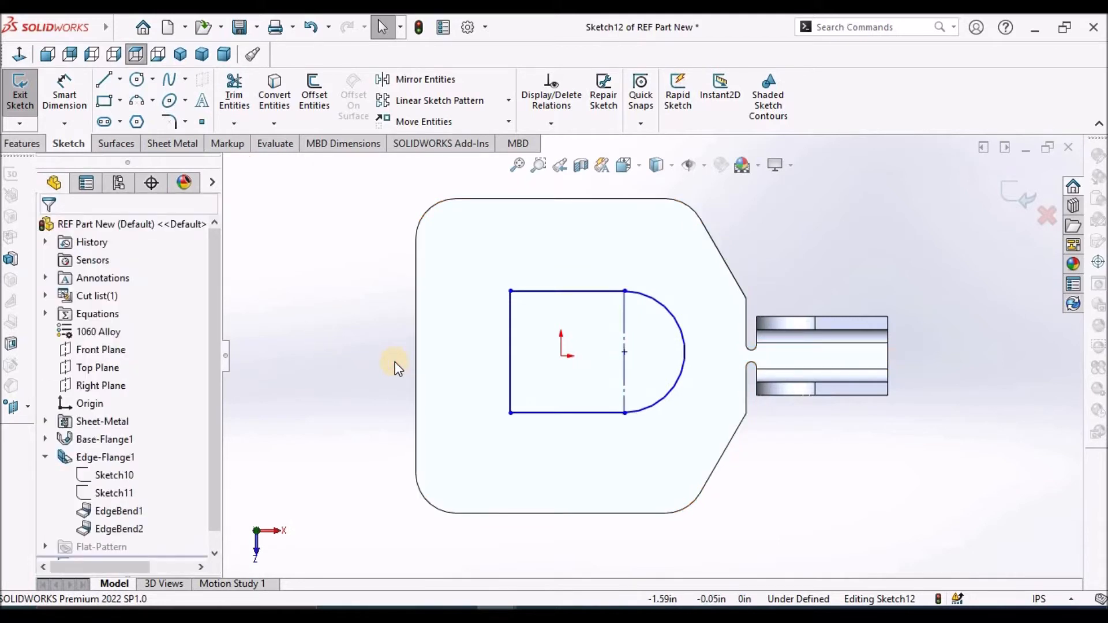
Dimension the distance from the base flange's straight outer edge to the construction line as 2 in
left_click(63, 95)
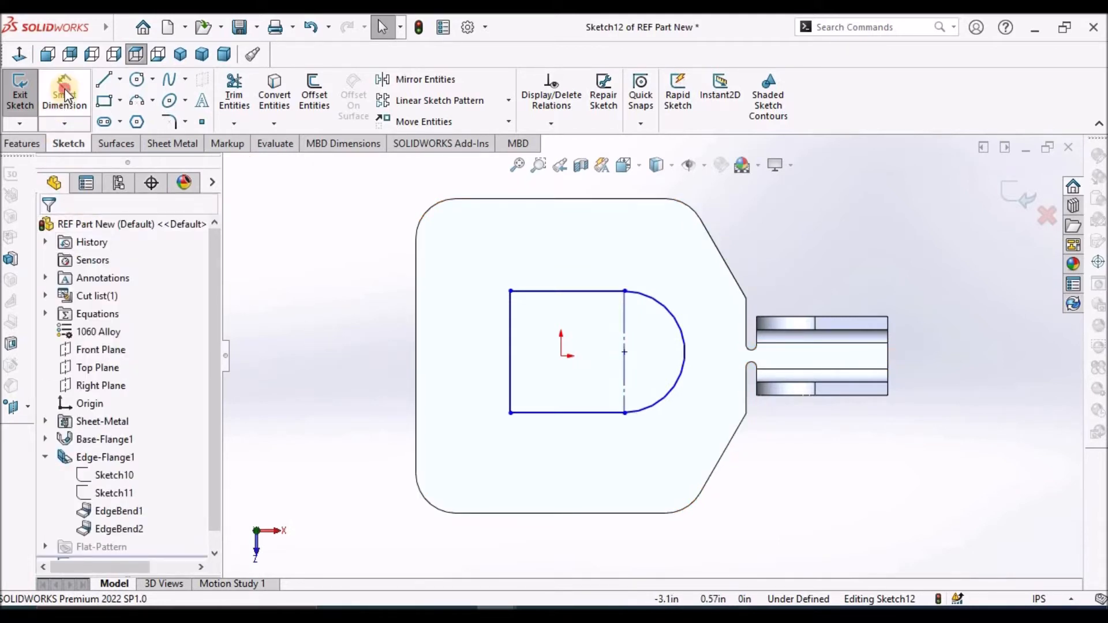
left_click(414, 366)
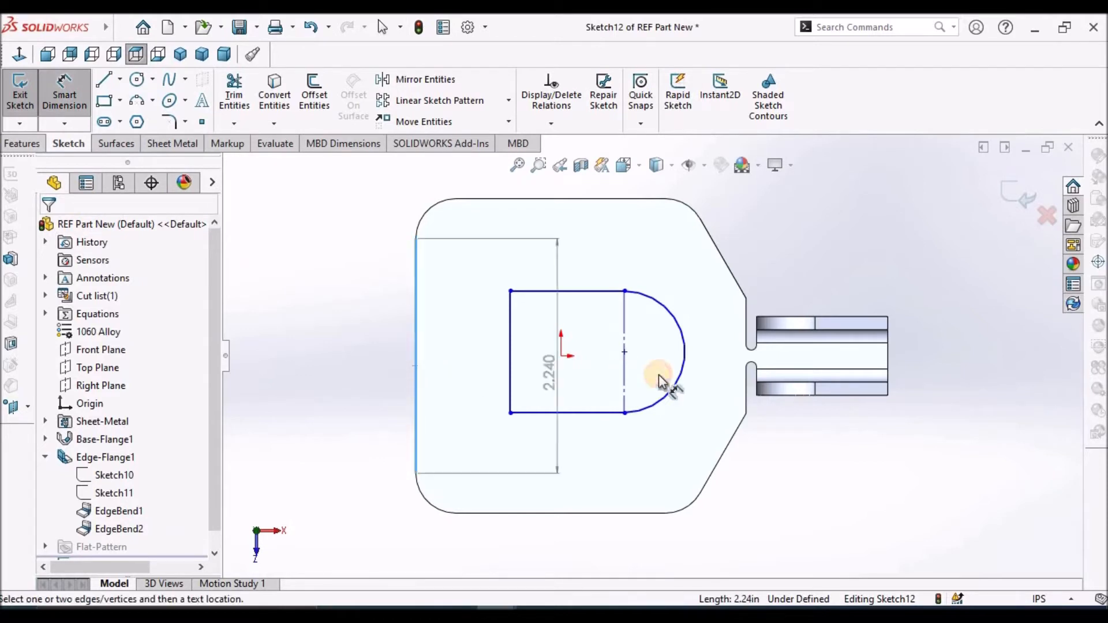
left_click(627, 377)
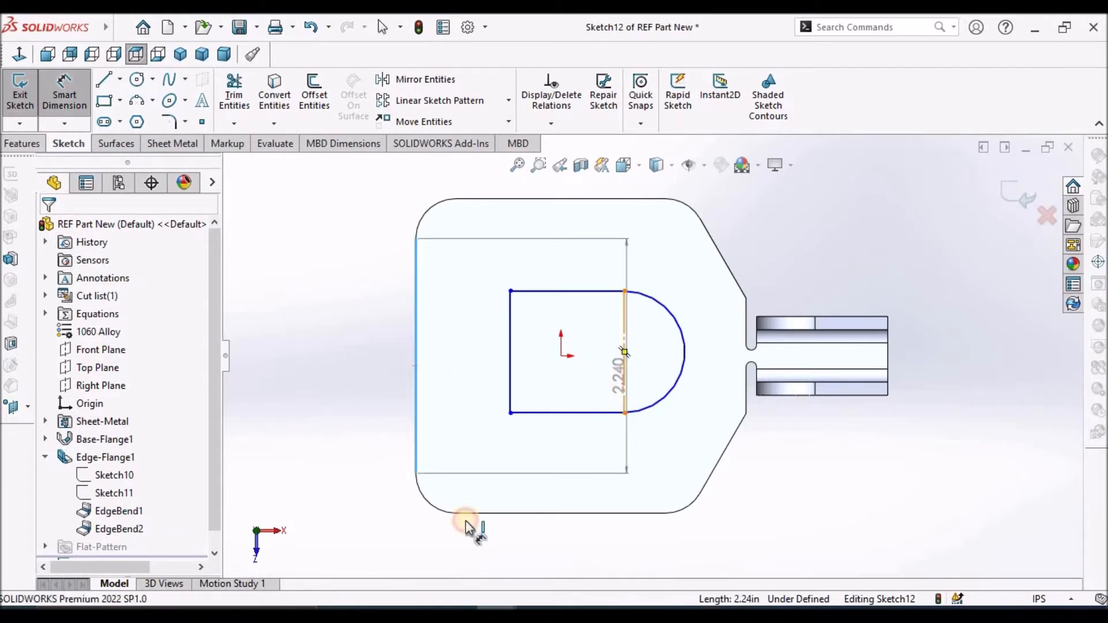
scroll(503, 540, "up", 5)
left_click(595, 486)
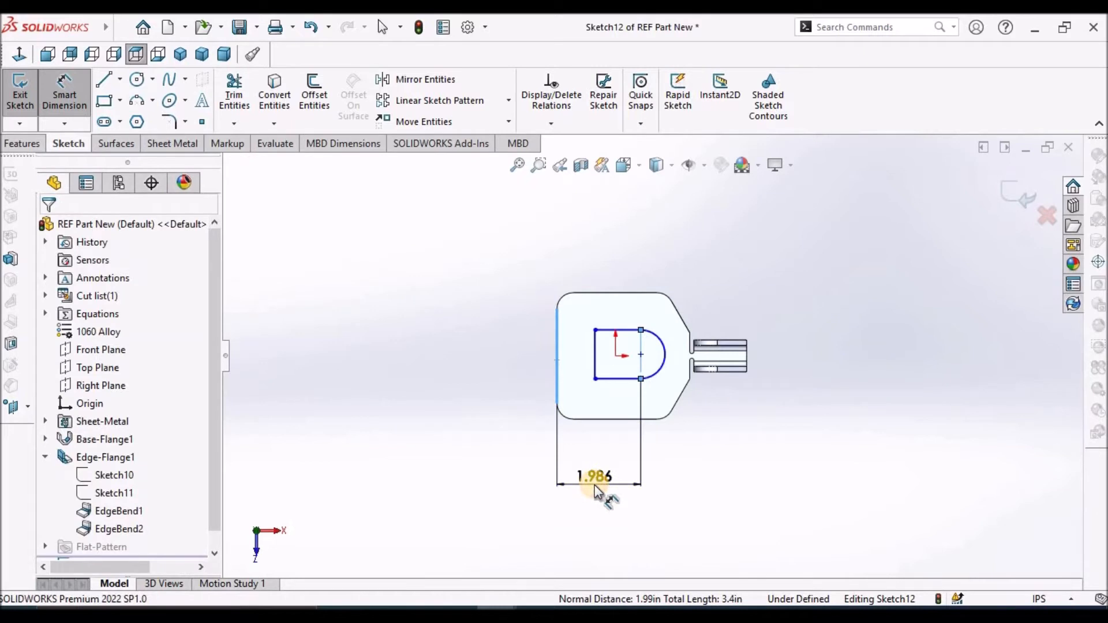
type("2")
key("Return")
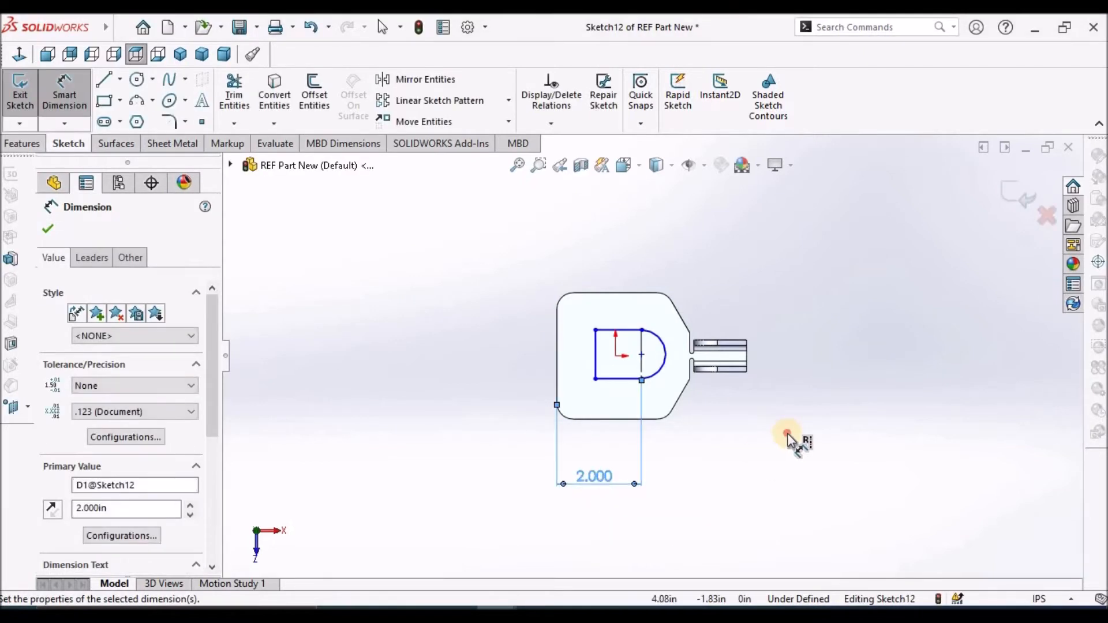
left_click(788, 433)
Dimension the distance between the cutout's straight vertical side and the construction line as 1.1 in
scroll(702, 387, "down", 2)
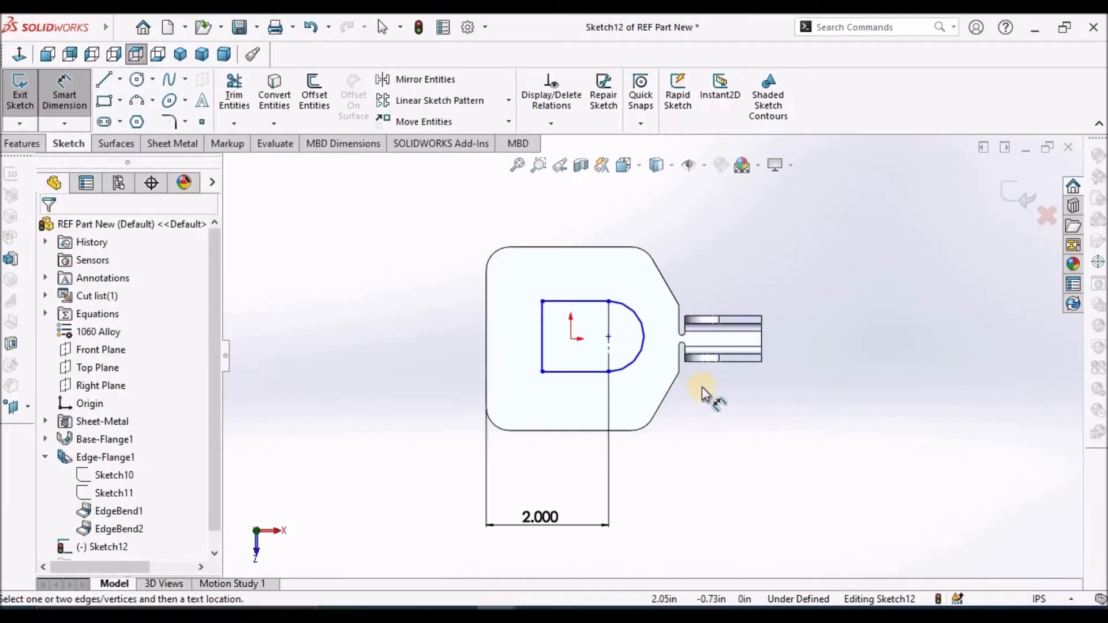
left_click(542, 325)
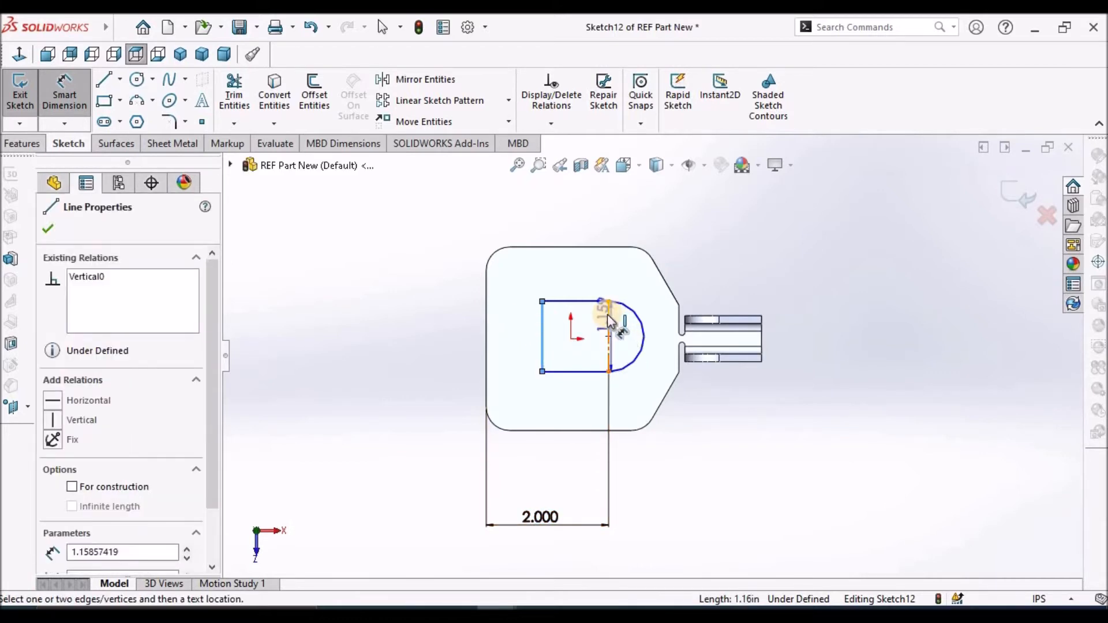
left_click(608, 321)
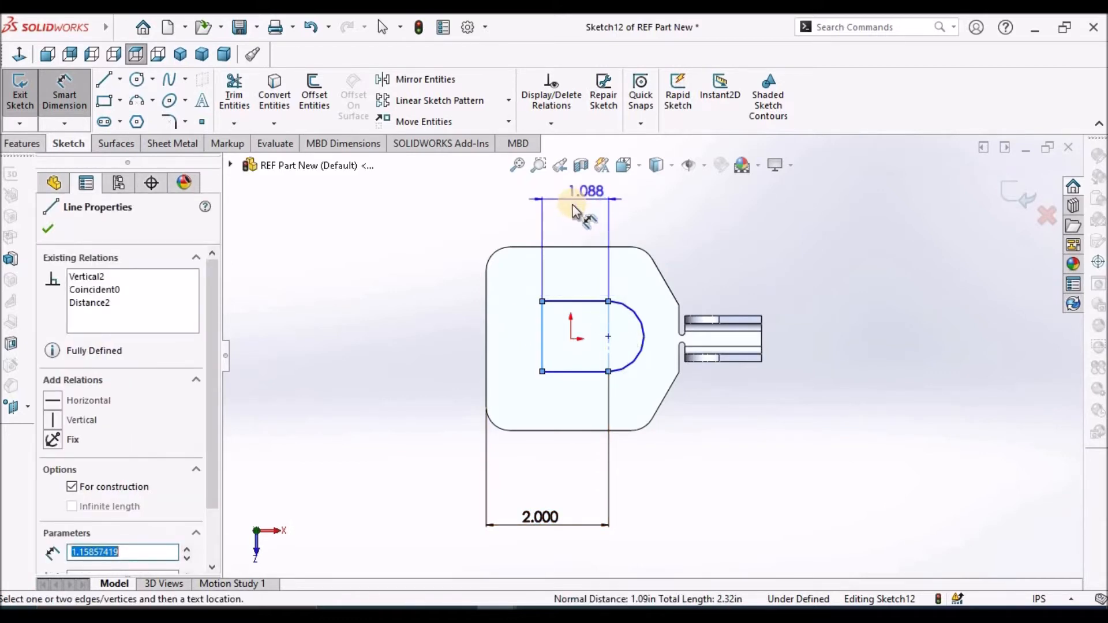
left_click(577, 203)
type("1.1")
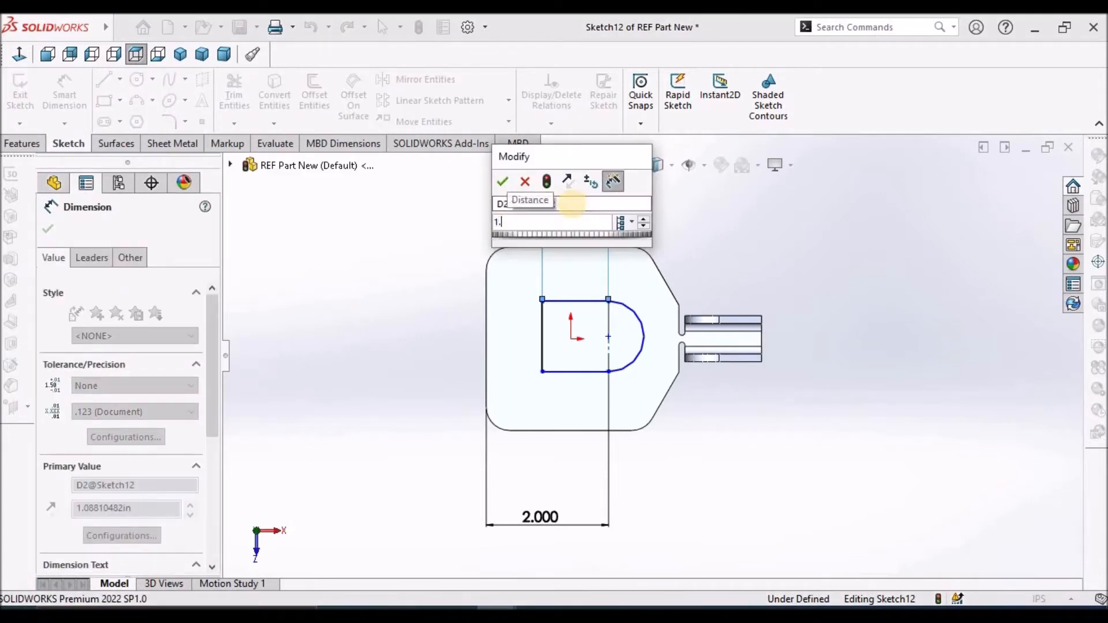
key("Return")
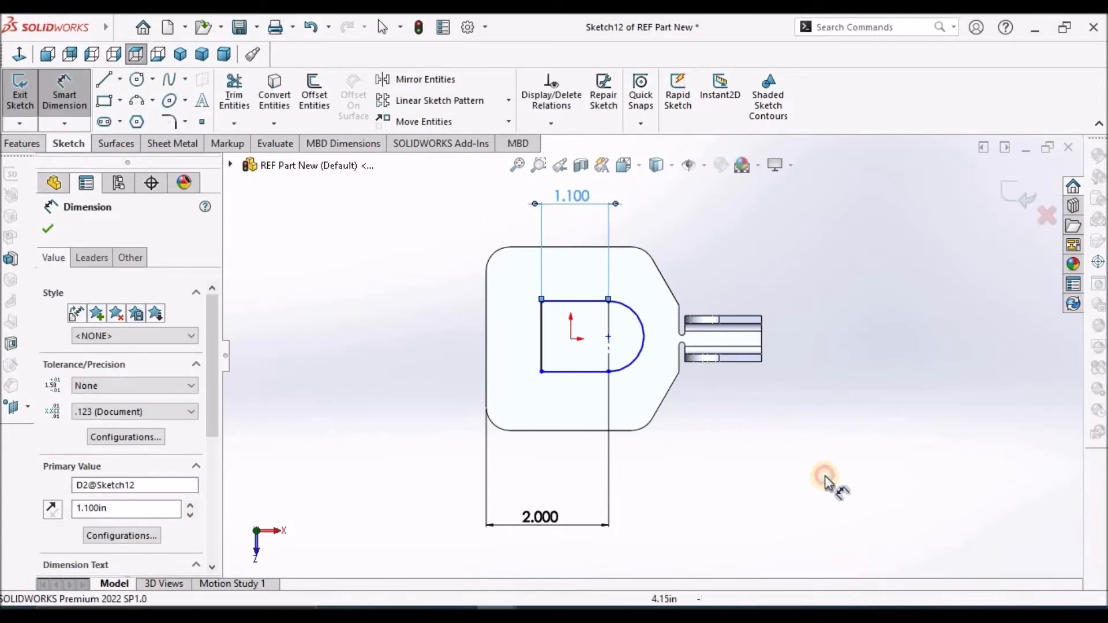
left_click(831, 485)
Dimension the length of the cutout's straight vertical side as 1.5 in
left_click(542, 340)
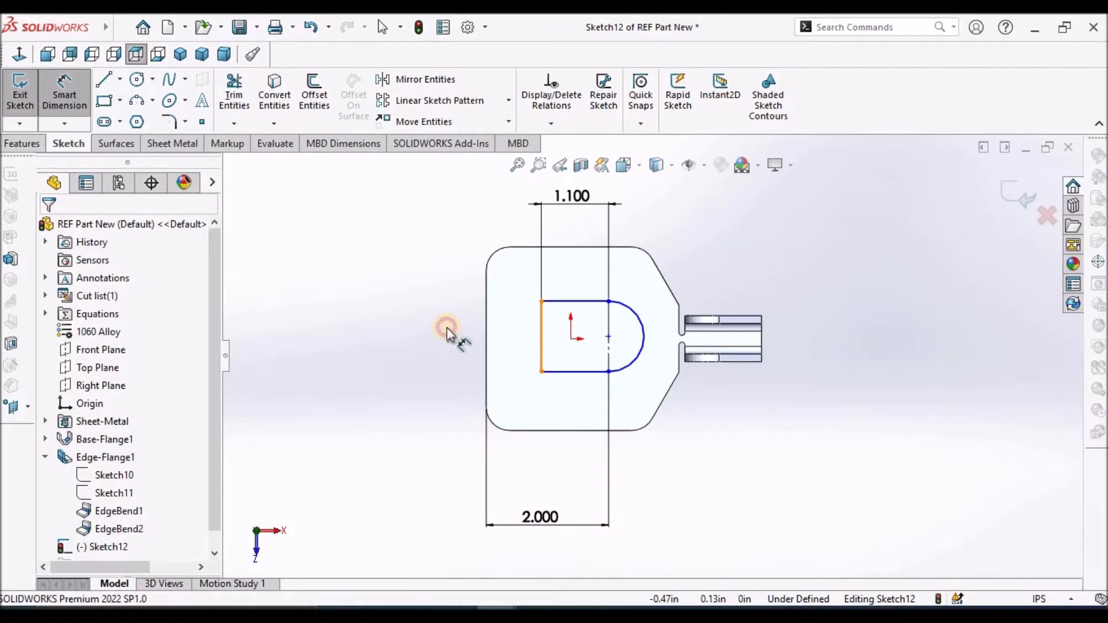
left_click(429, 331)
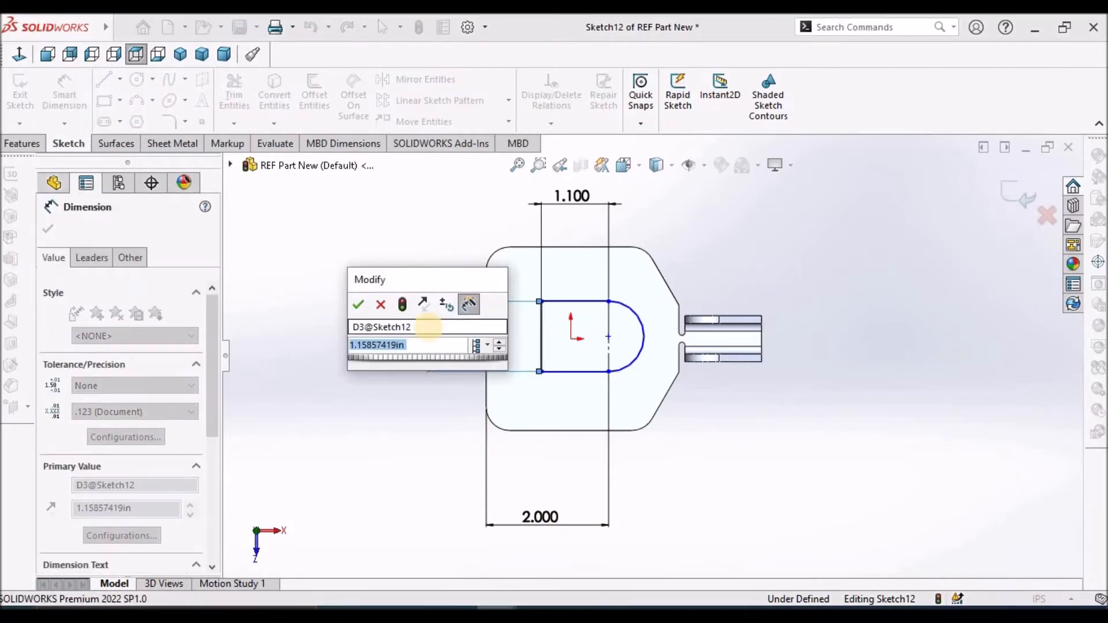
type("1.5")
key("Return")
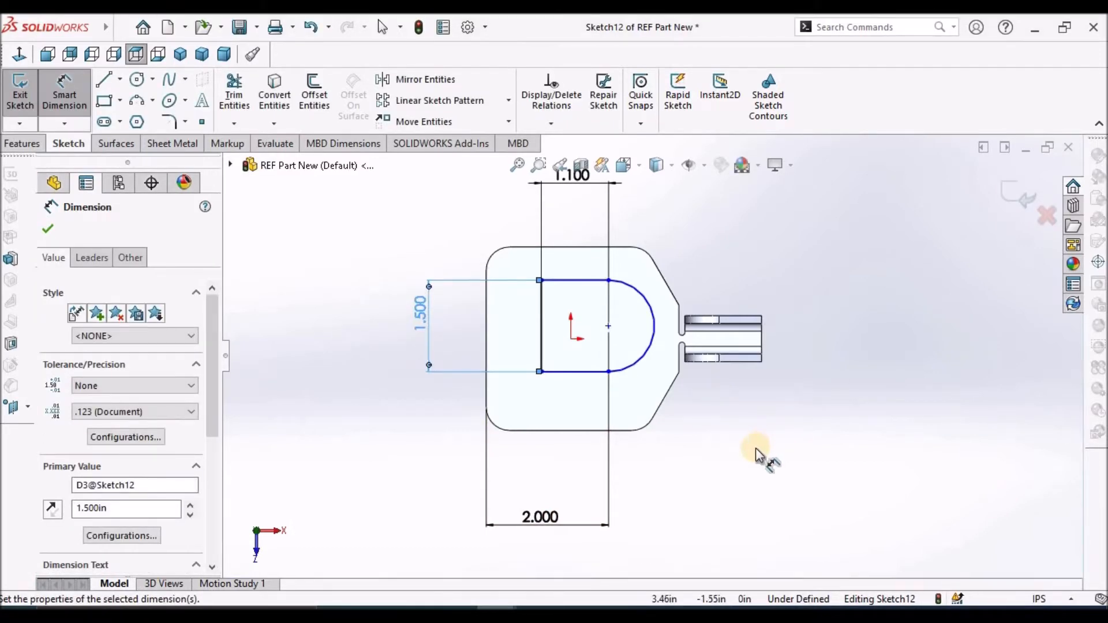
left_click(755, 453)
key("Escape")
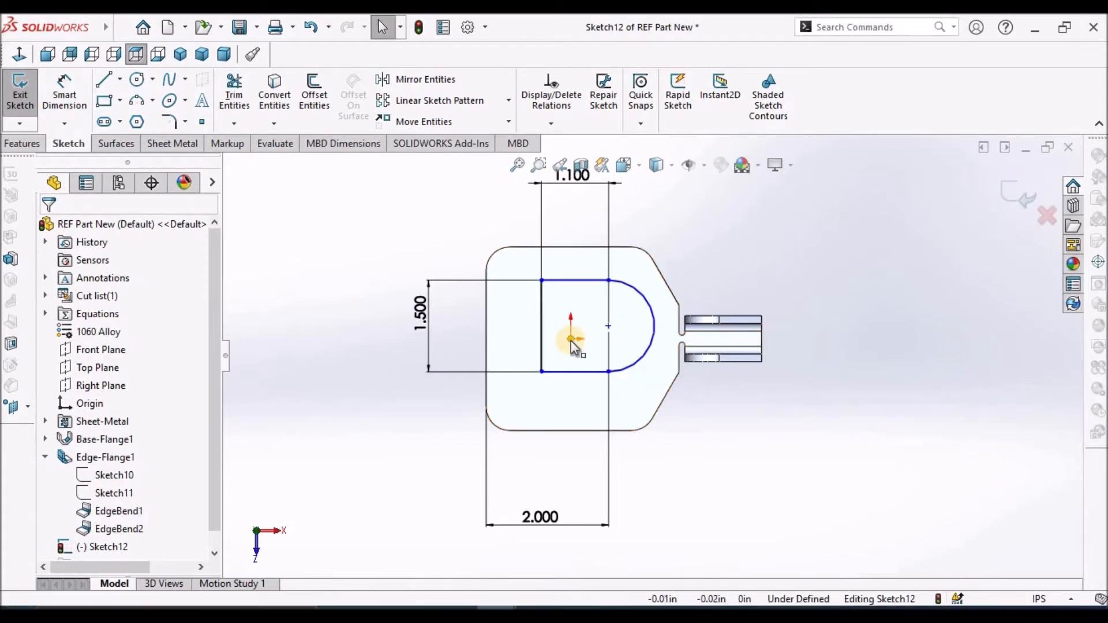
Align the arc's centre point with the sketch origin using a Horizontal relation
left_click(570, 340)
left_click(609, 327, "ctrl")
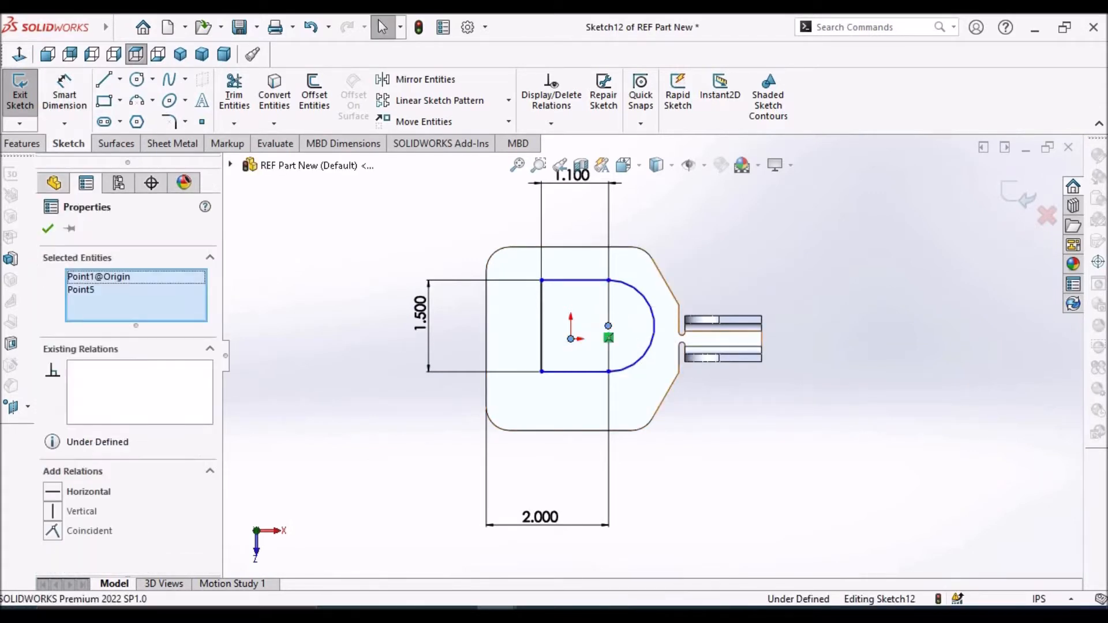
left_click(56, 490)
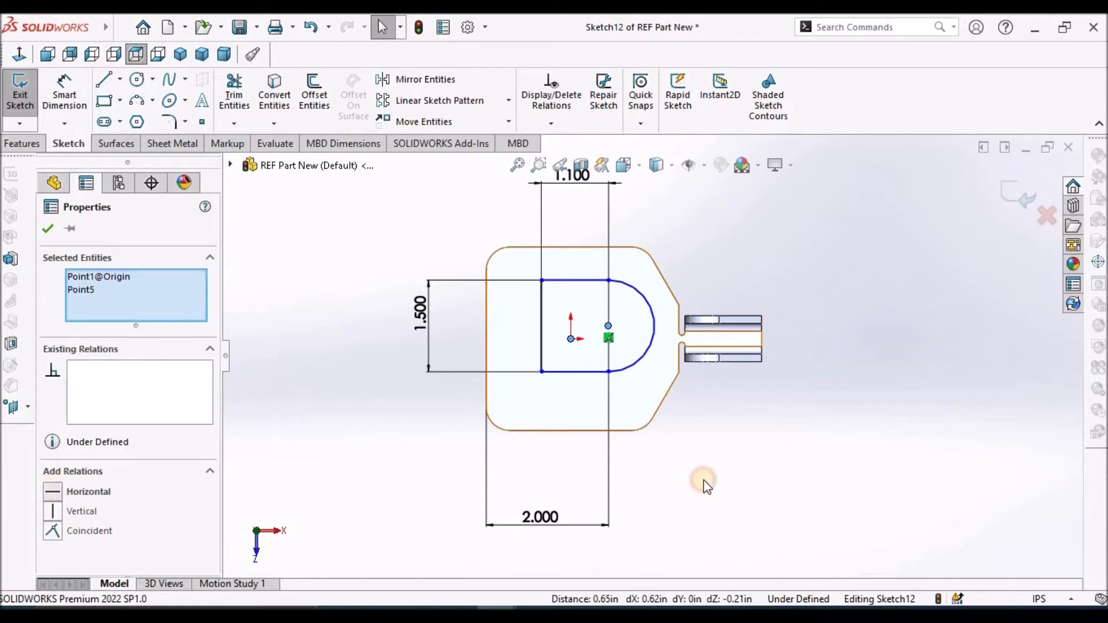
left_click(775, 470)
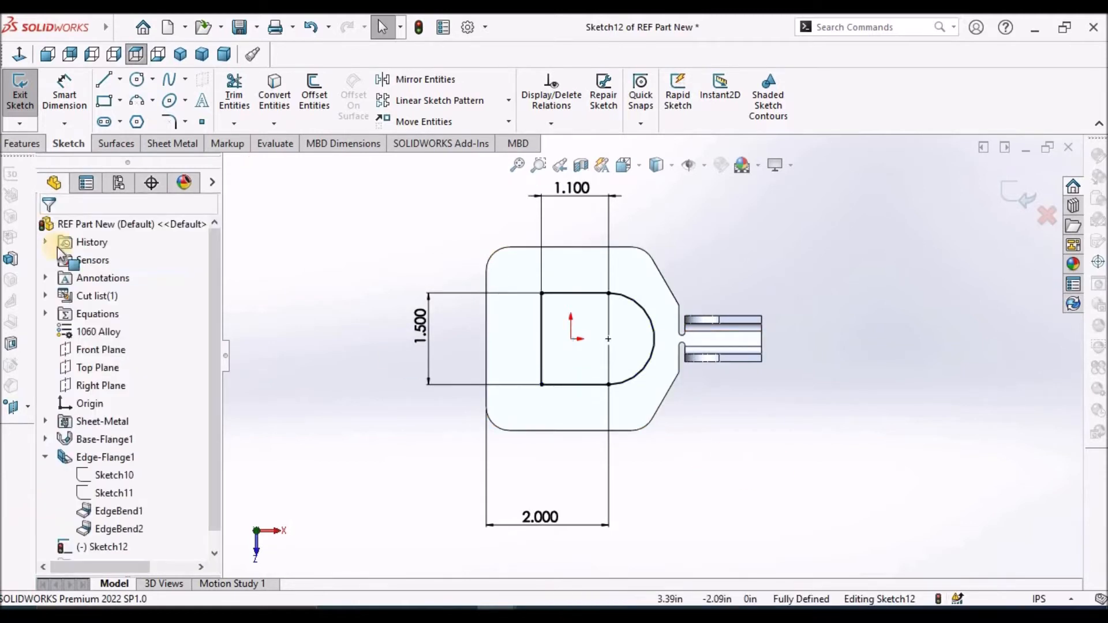
Finish the sketch and cut the round-ended profile through the base flange with the blind depth linked to the sheet thickness
left_click(1008, 195)
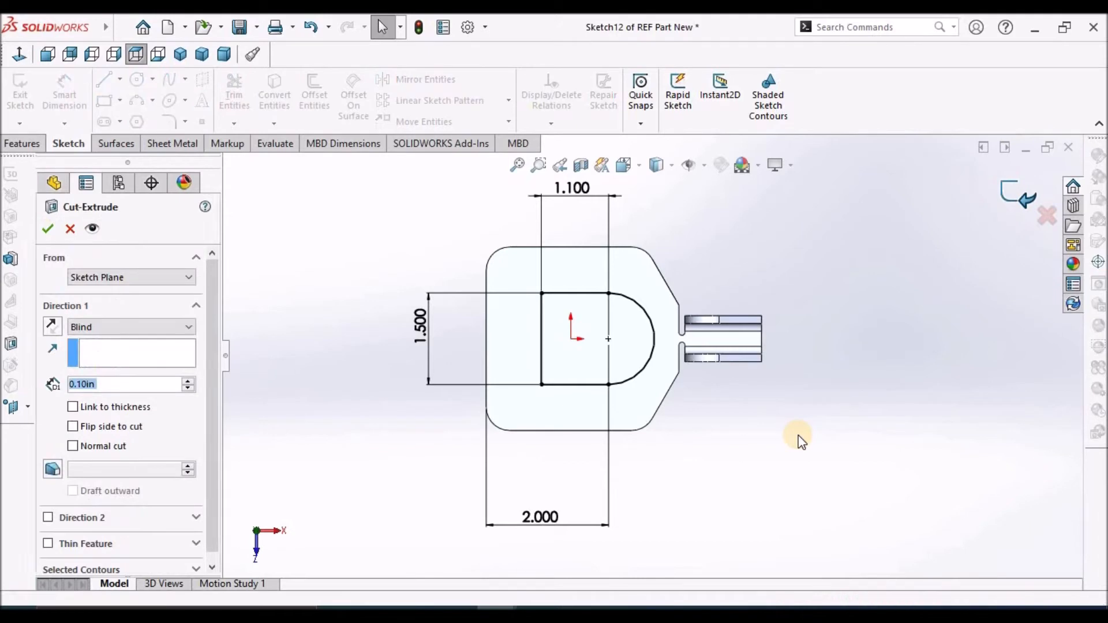
left_click(77, 406)
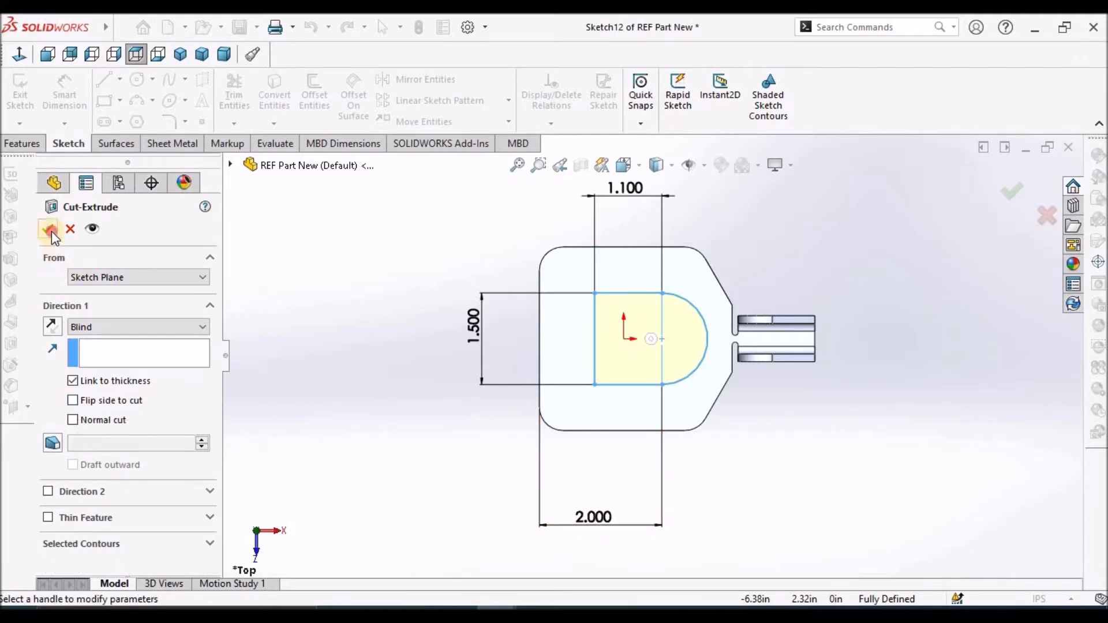
key("Return")
middle_click_drag(871, 433, 849, 375)
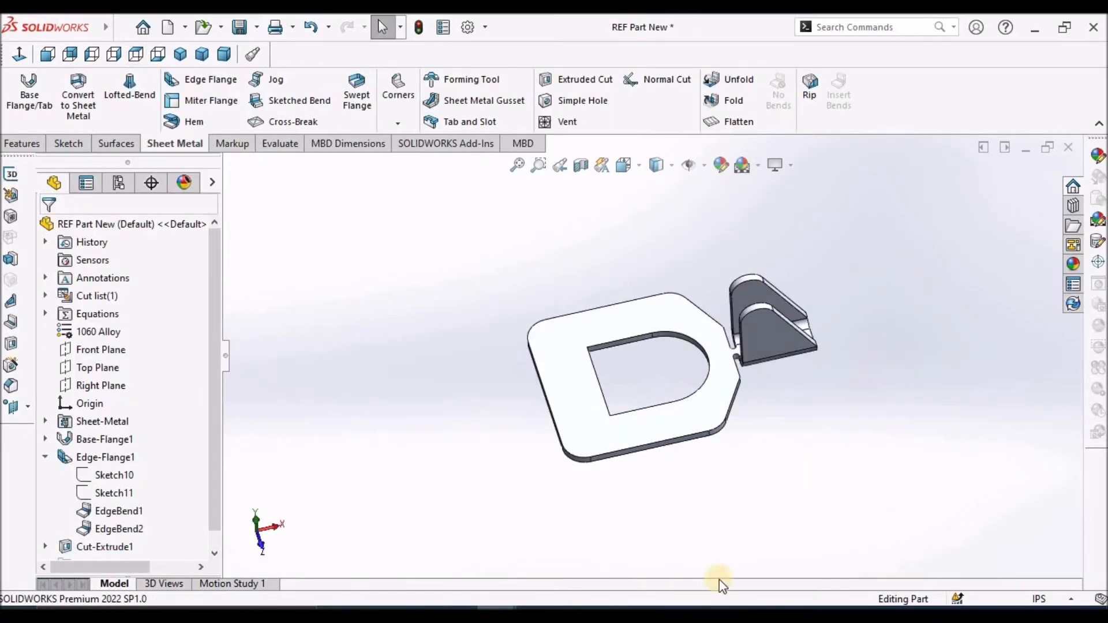
Consult the Sheet Metal Base PDF in the browser and add 90° edge flanges about 2.7 in long on the base's outer and the cutout's straight edges
key("alt+Tab")
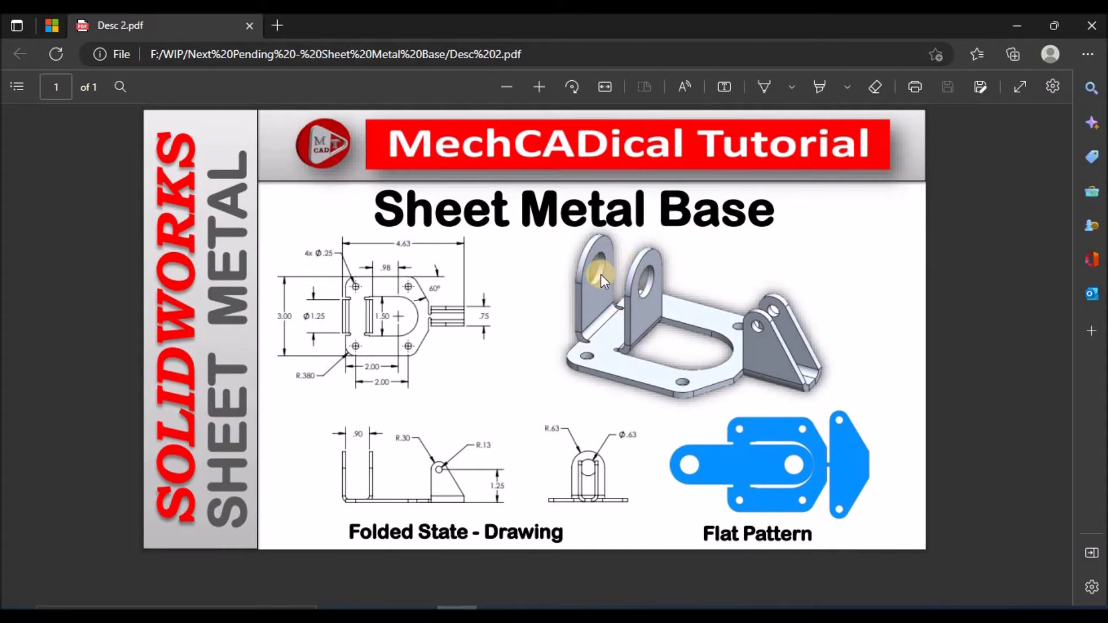
key("alt+Tab")
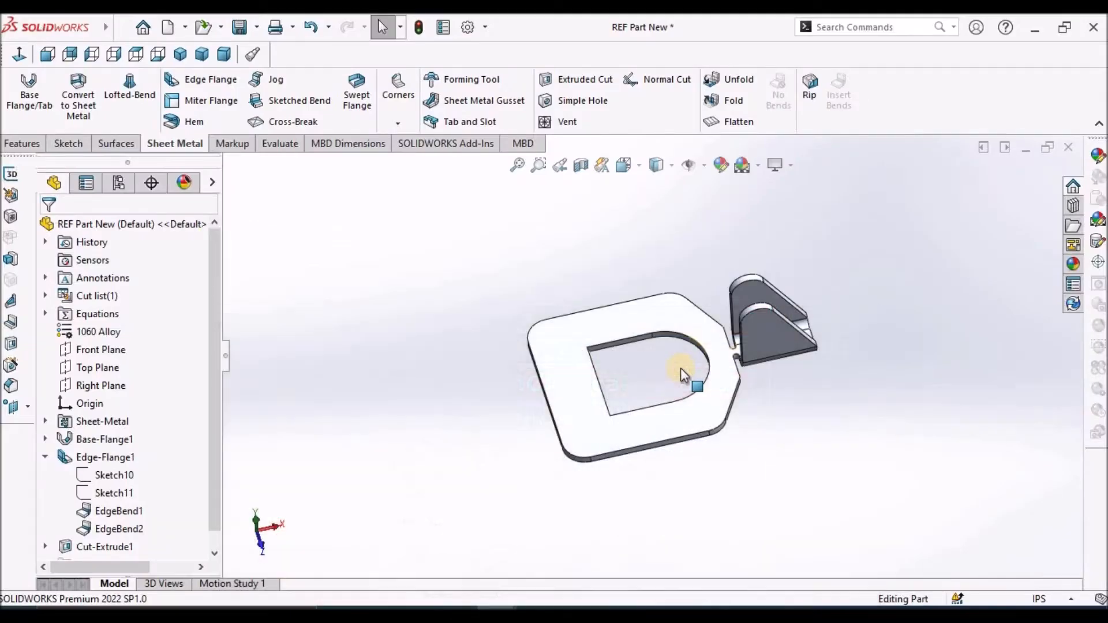
mouse_move(657, 367)
middle_mouse_down()
mouse_move(643, 323)
mouse_move(647, 356)
middle_mouse_up()
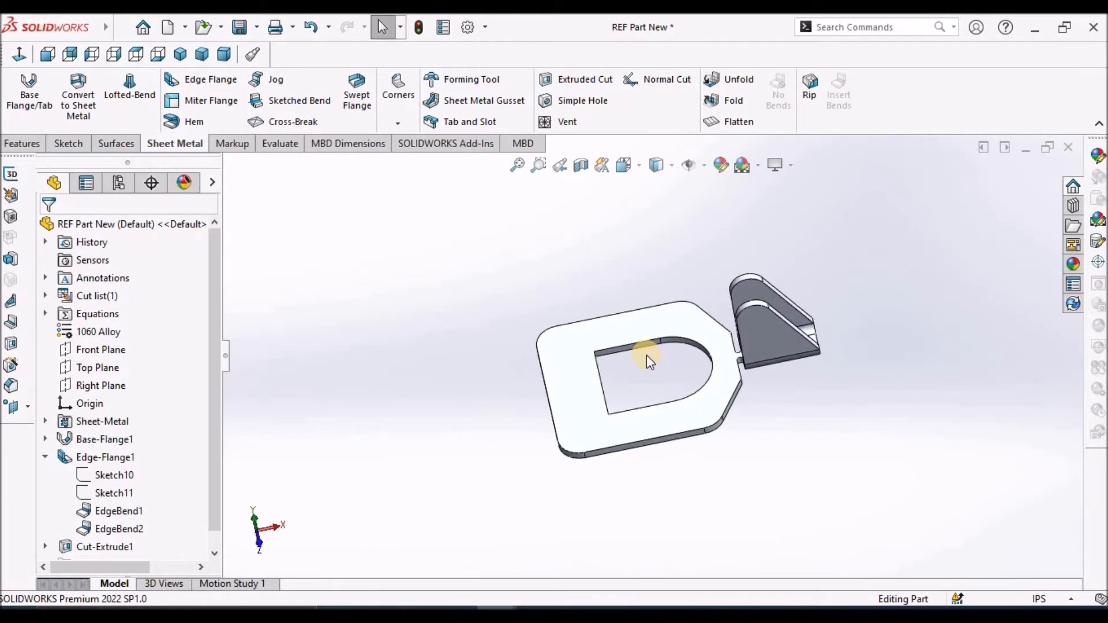
left_click(647, 355)
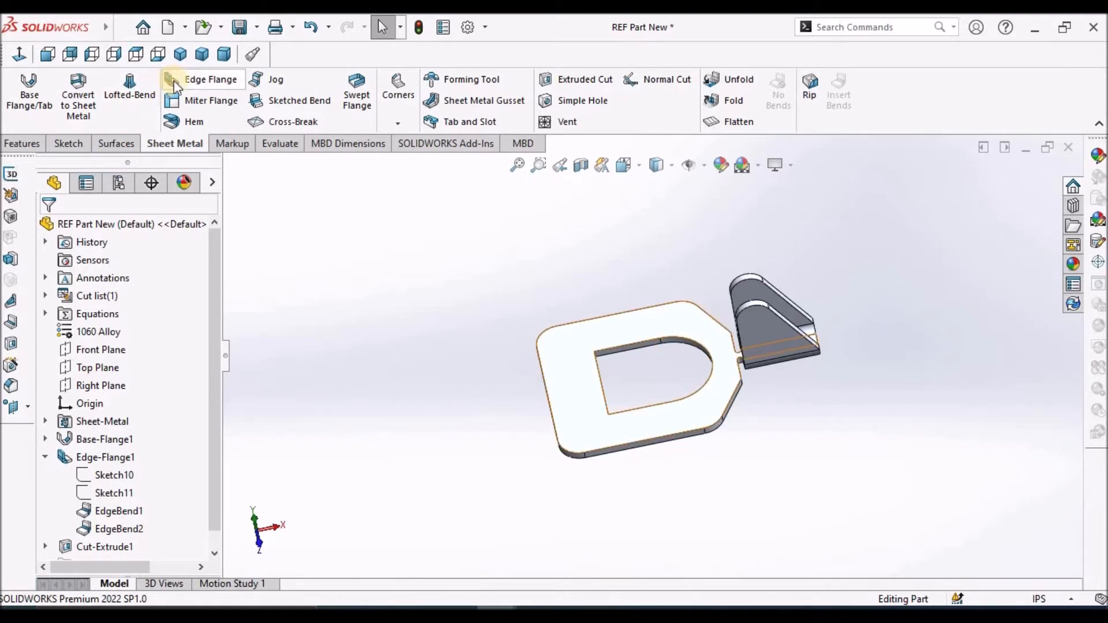
left_click(194, 81)
left_click(569, 381)
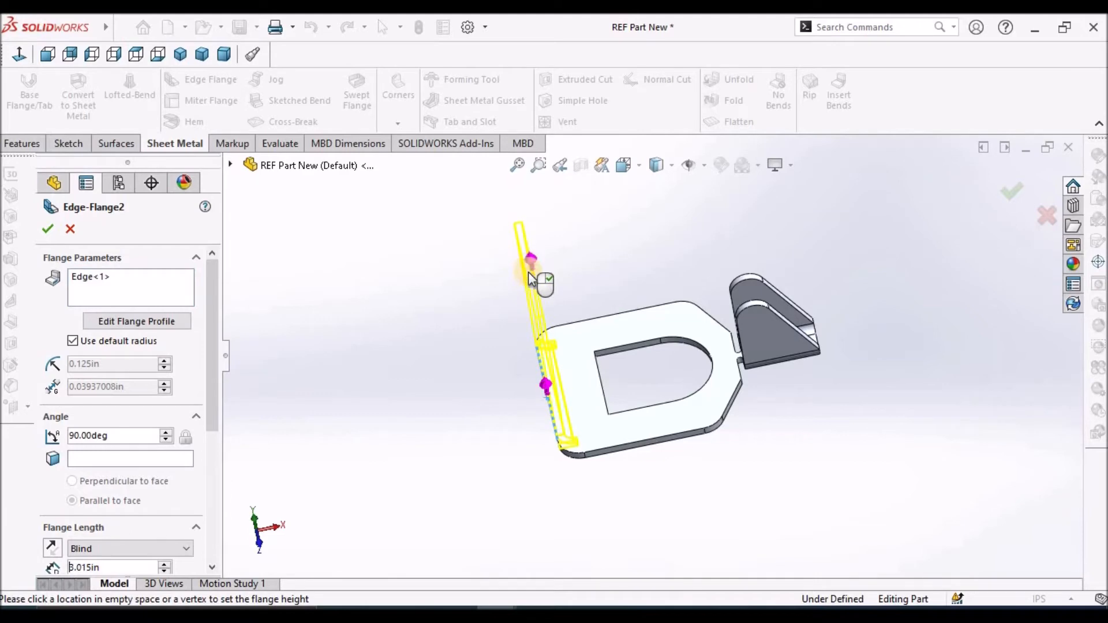
left_click(538, 287)
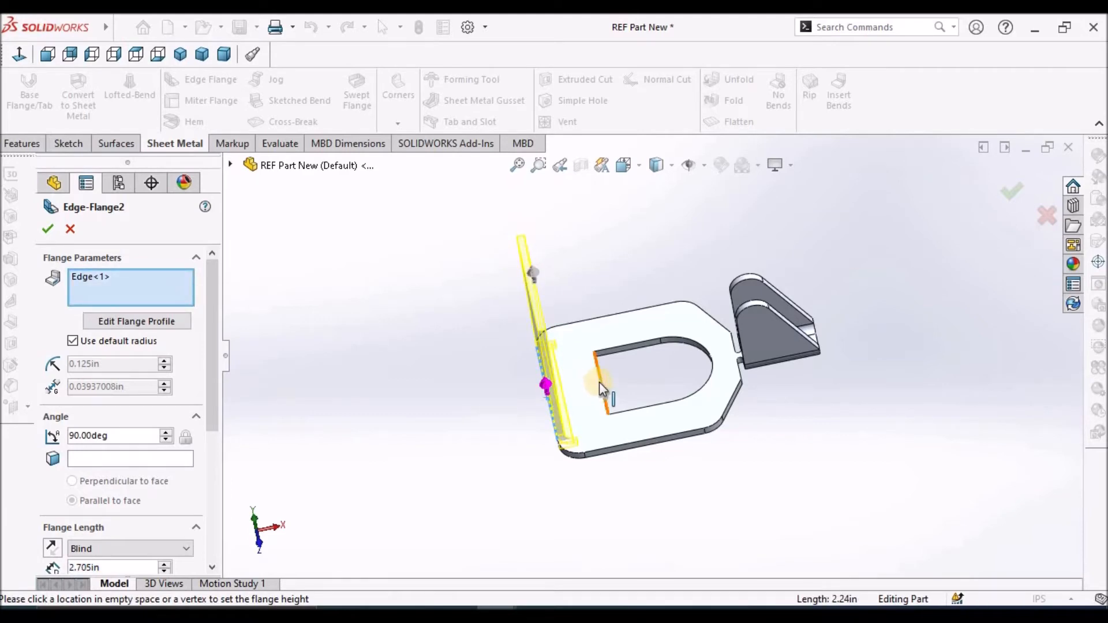
left_click(599, 382)
middle_click_drag(488, 337, 536, 306)
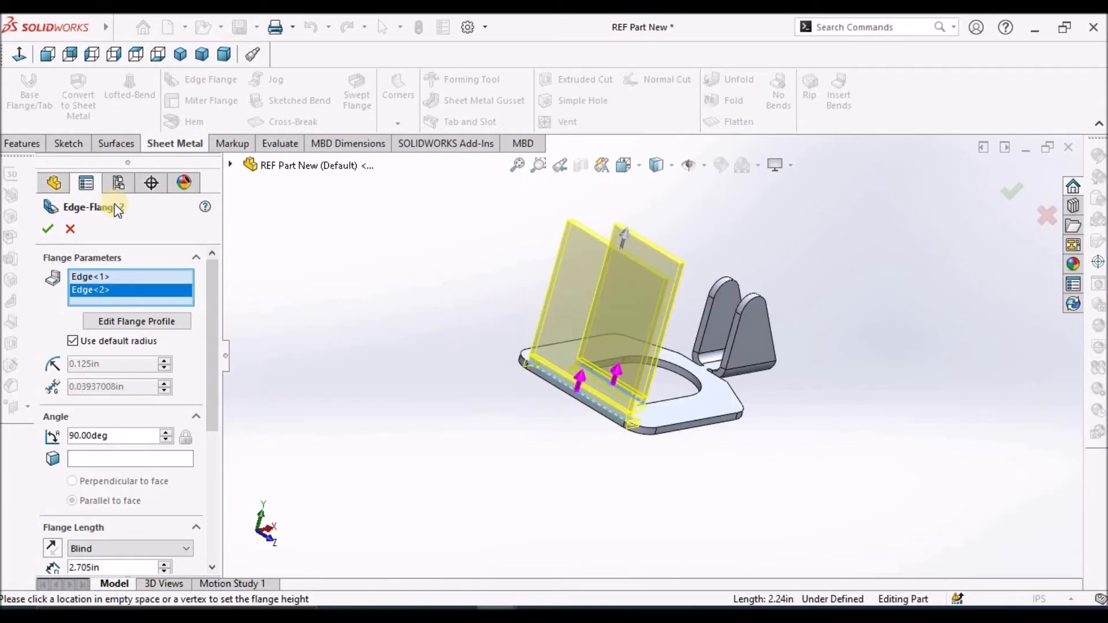
left_click(47, 230)
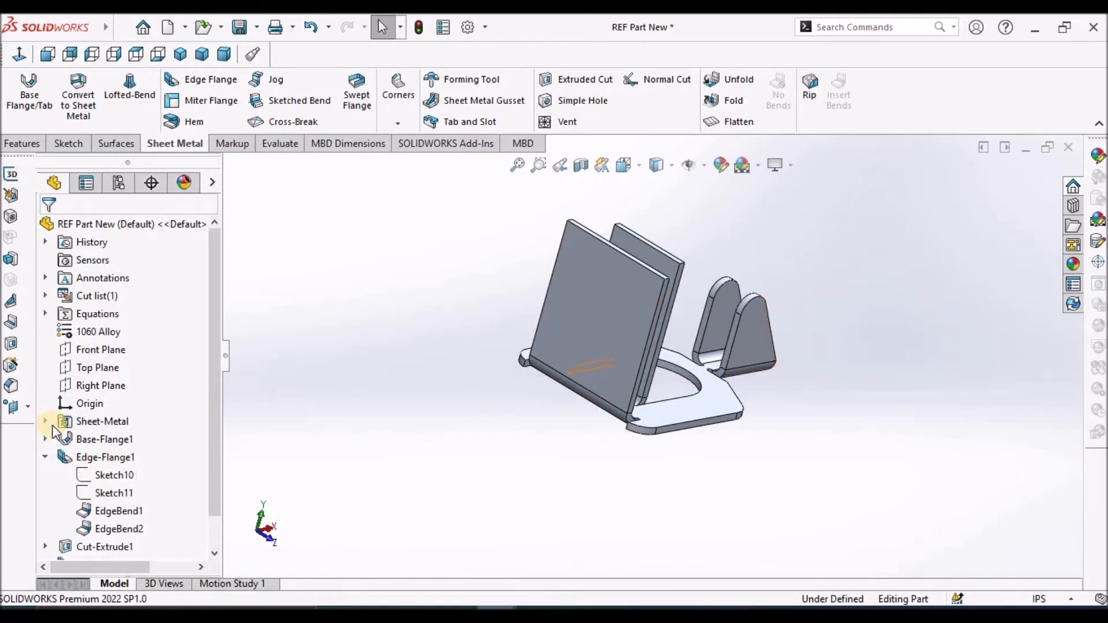
Open the outer edge flange's profile sketch for editing and pull both lower corners inward along the base edge to narrow it
left_click(45, 458)
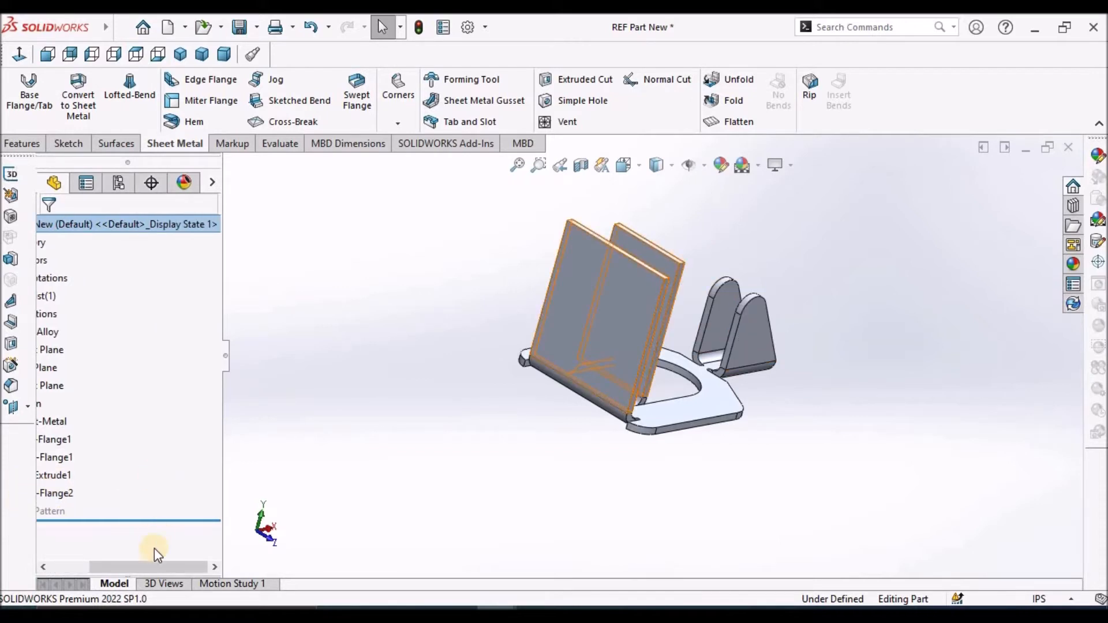
left_click_drag(154, 568, 148, 568)
left_click(44, 495)
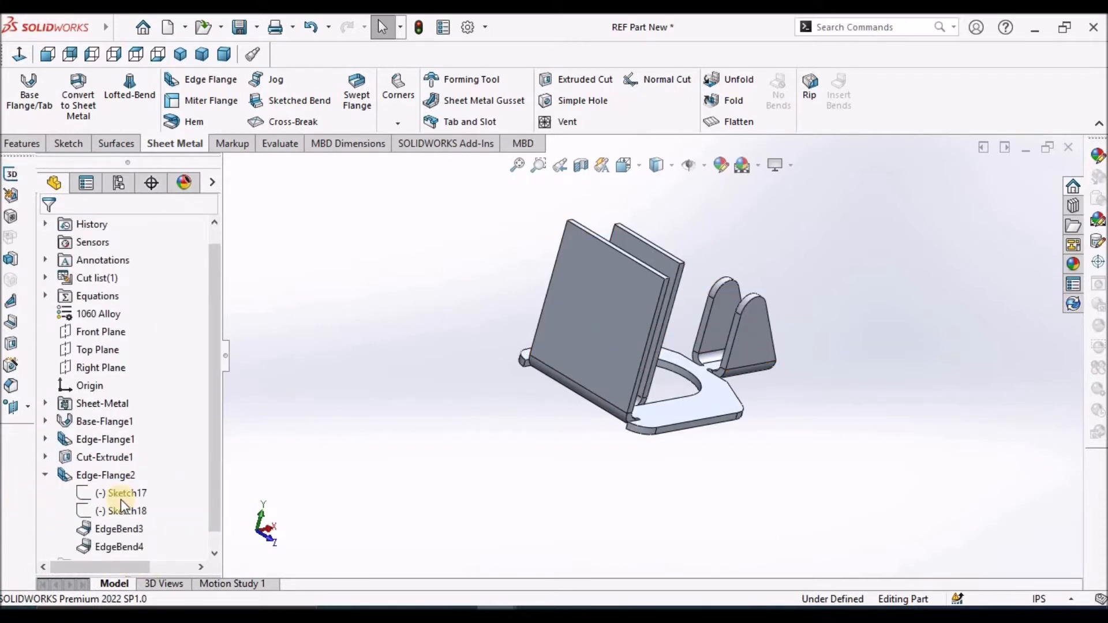
left_click(124, 494)
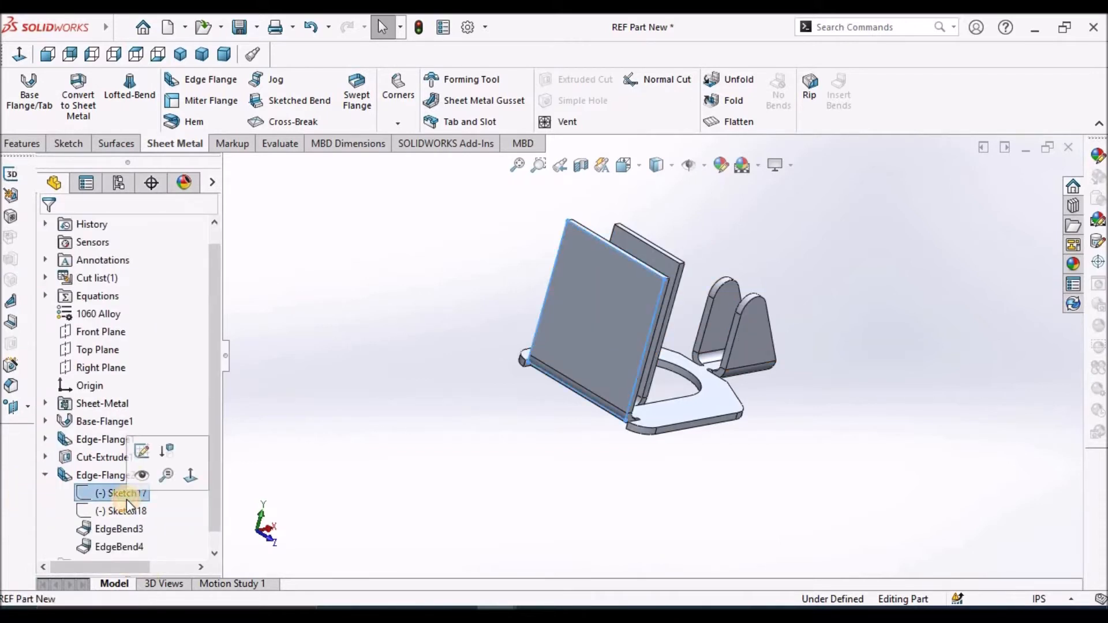
left_click(141, 451)
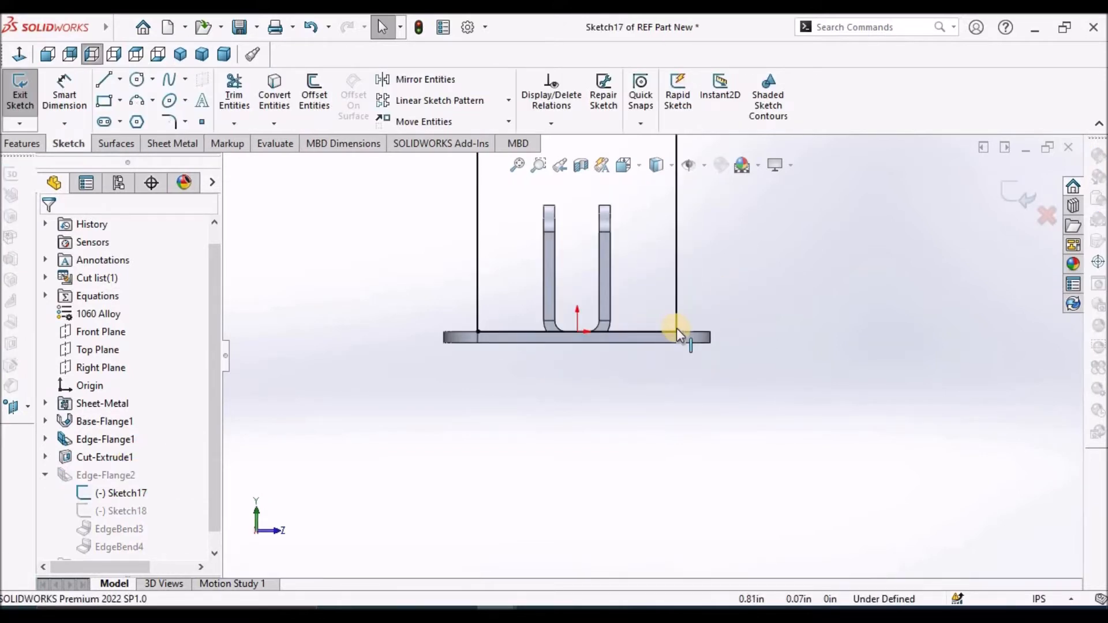
left_click_drag(677, 329, 633, 330)
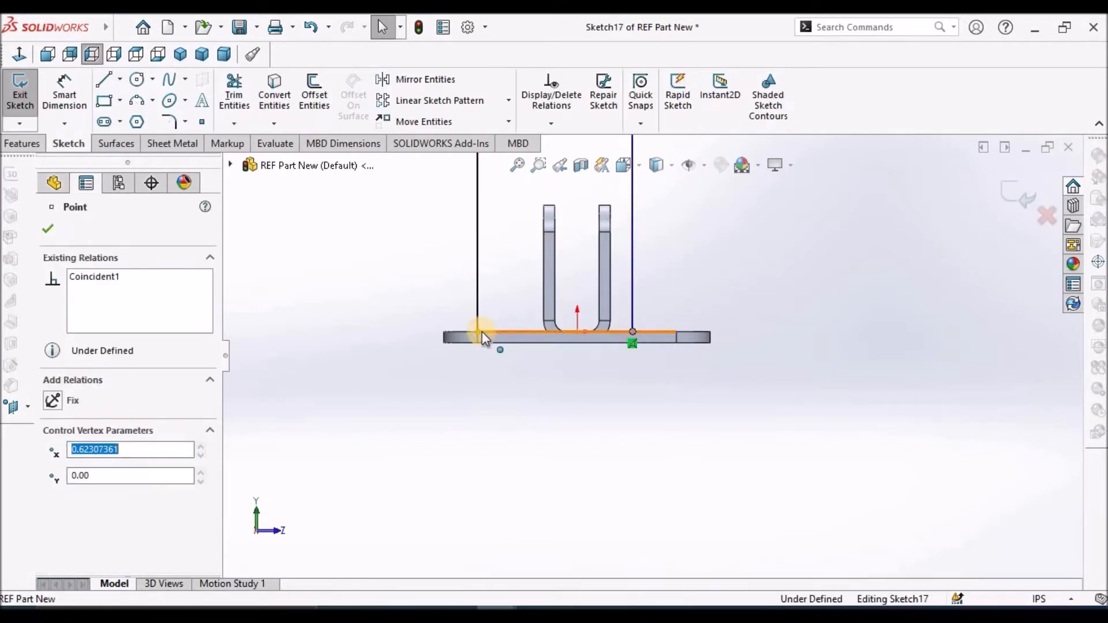
left_click_drag(486, 331, 518, 332)
left_click(473, 431)
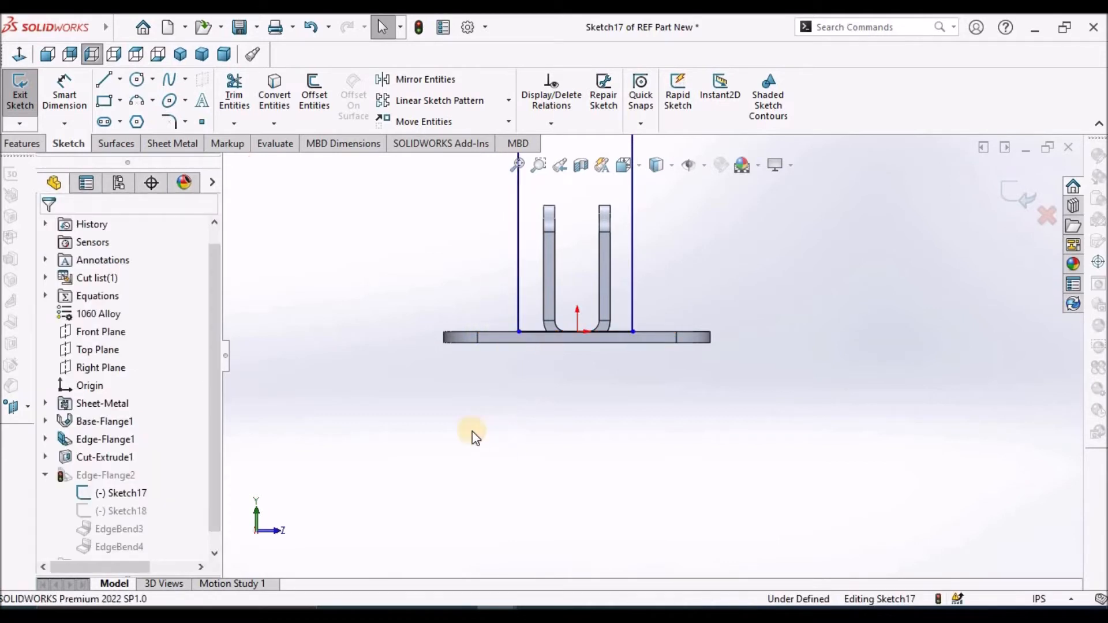
Dimension the flange profile's bottom line as 1.25 in wide
left_click(59, 84)
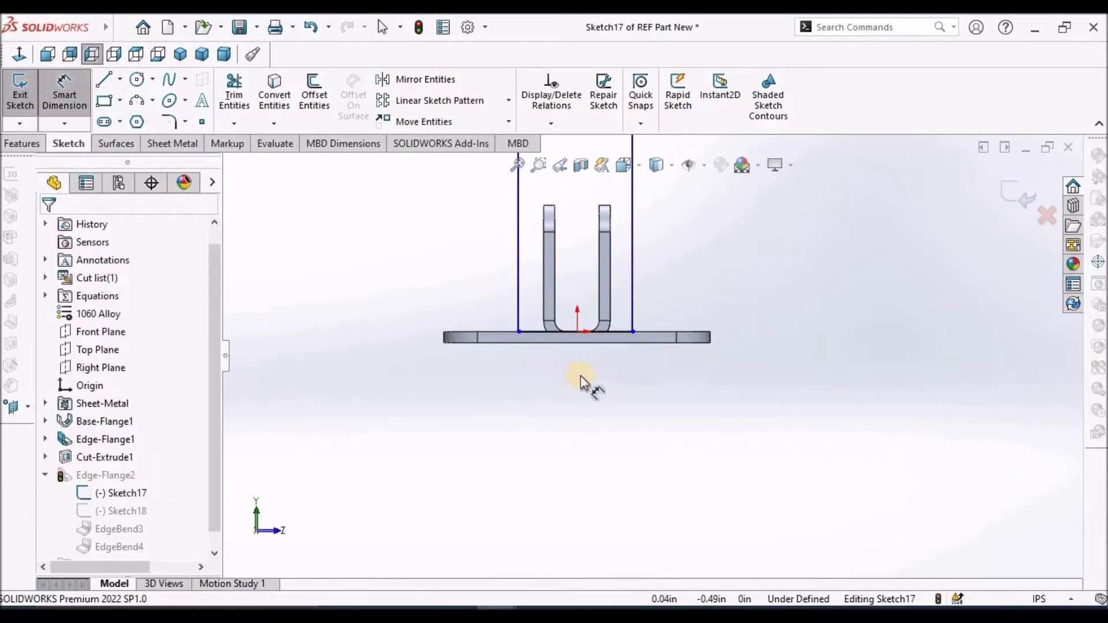
left_click(553, 333)
left_click(574, 431)
type("1.25")
key("Return")
left_click(825, 407)
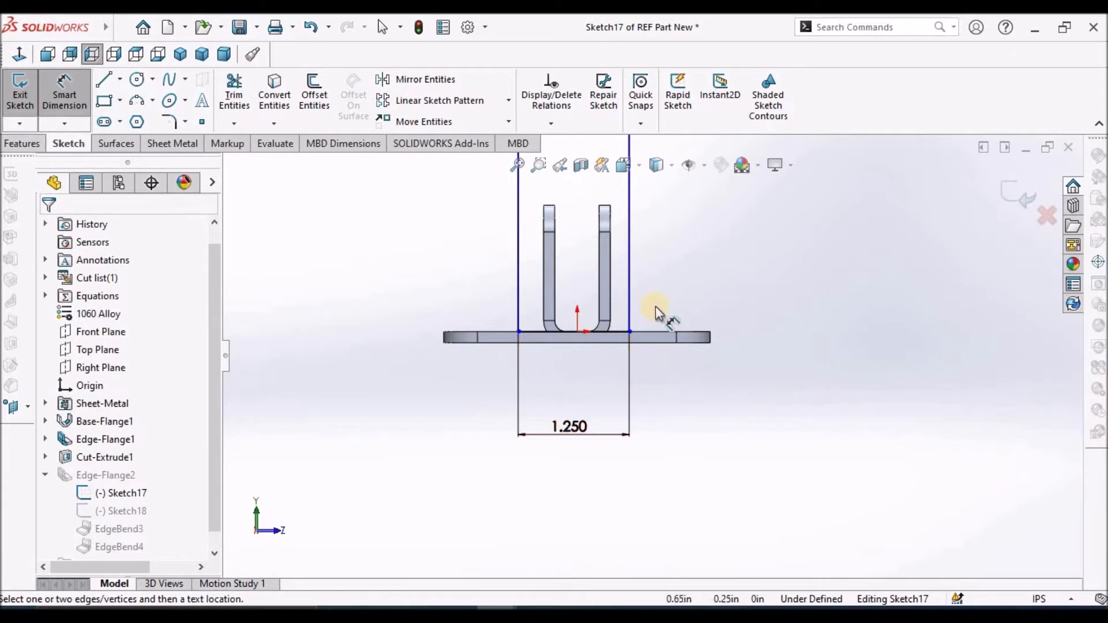
key("Escape")
Centre the flange profile by making the midpoint of its bottom line coincident with the origin
right_click(604, 334)
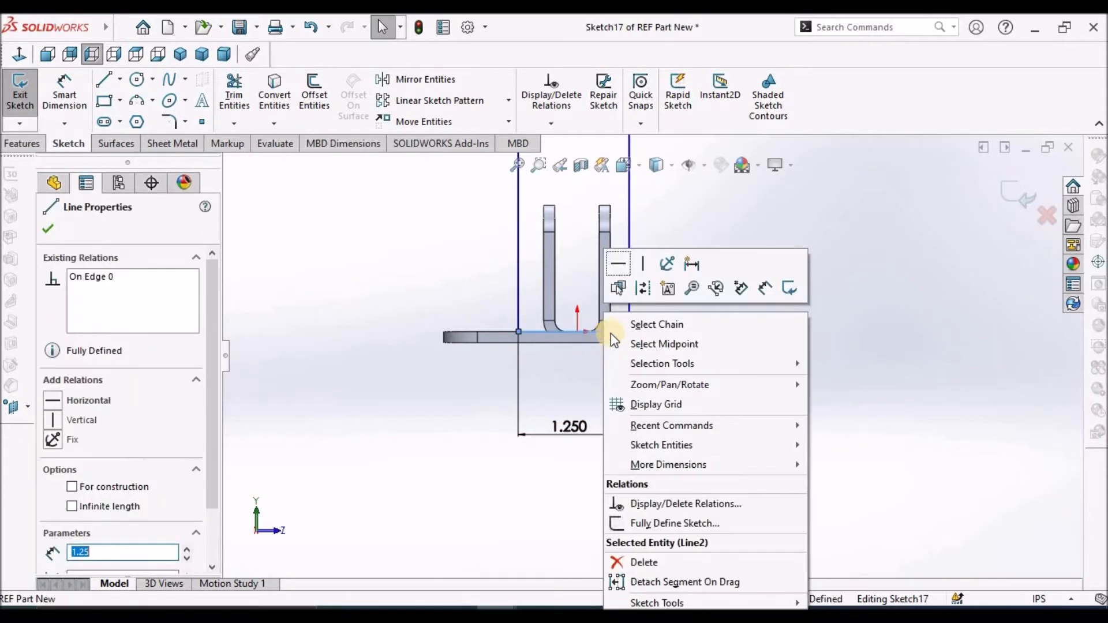
left_click(674, 344)
scroll(585, 341, "down", 3)
scroll(591, 335, "down", 2)
left_click(580, 363, "ctrl")
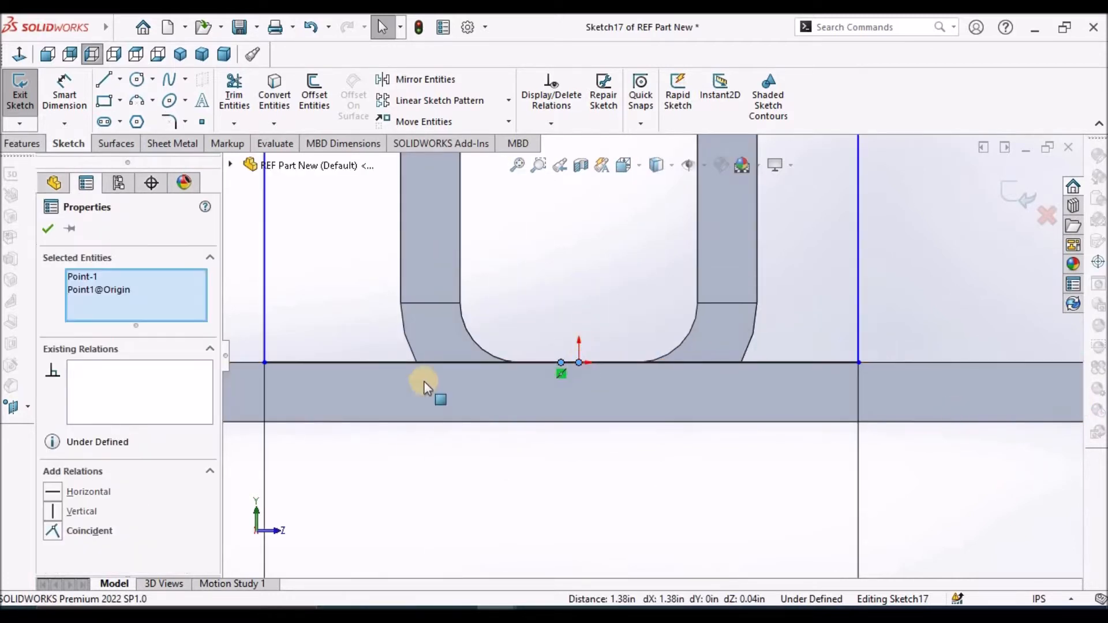
left_click(53, 530)
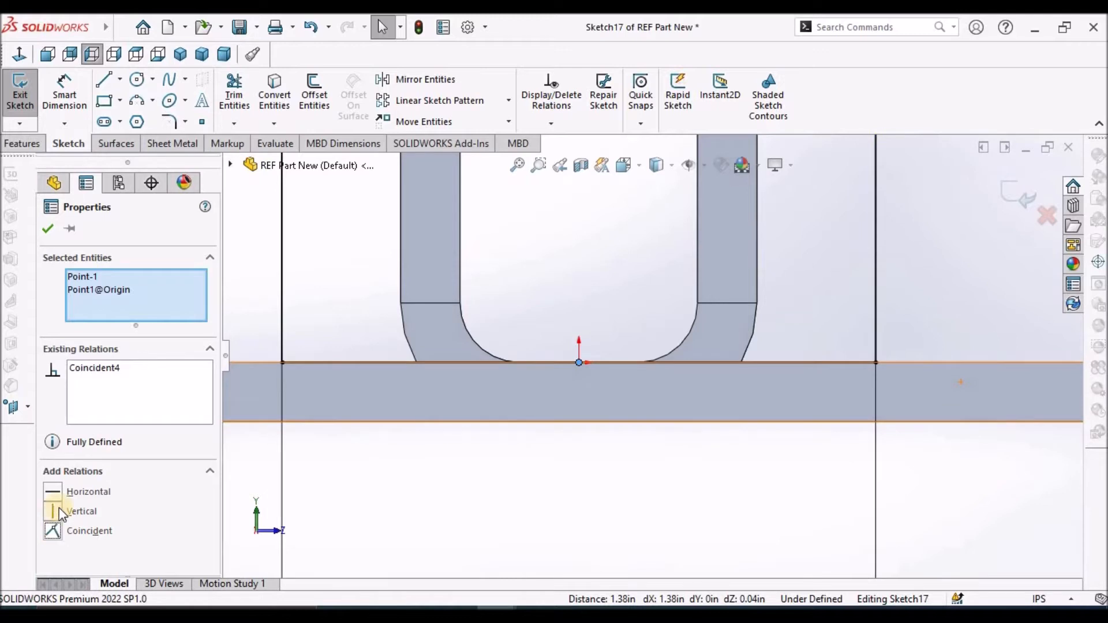
left_click(48, 230)
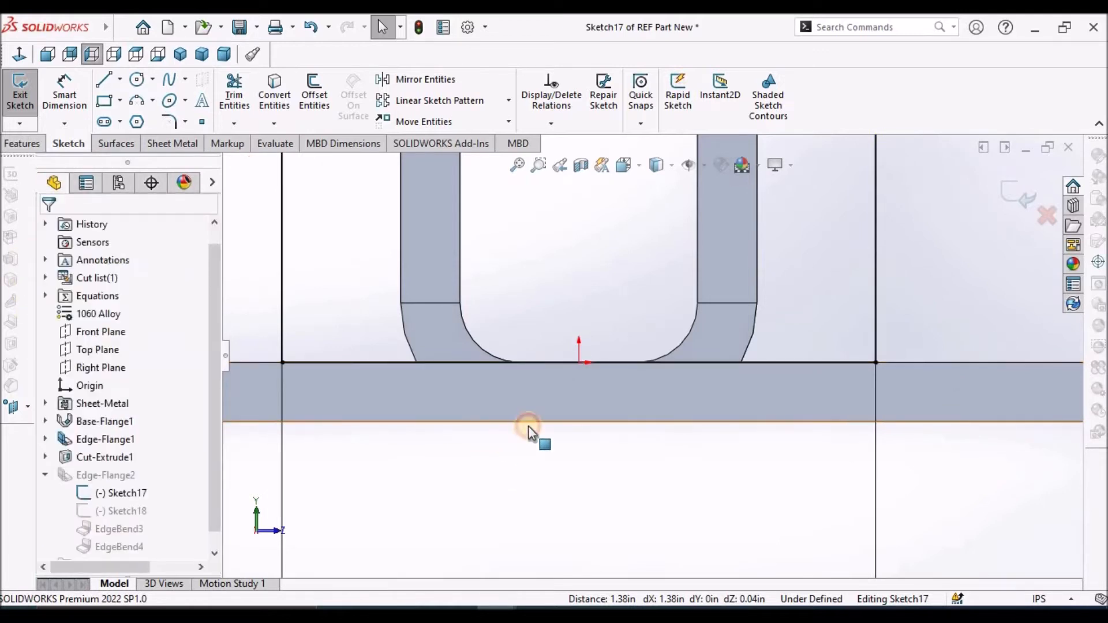
Convert the flange profile's top horizontal line to construction geometry
scroll(528, 426, "up", 5)
scroll(791, 500, "up", 3)
scroll(739, 335, "down", 2)
left_click(62, 95)
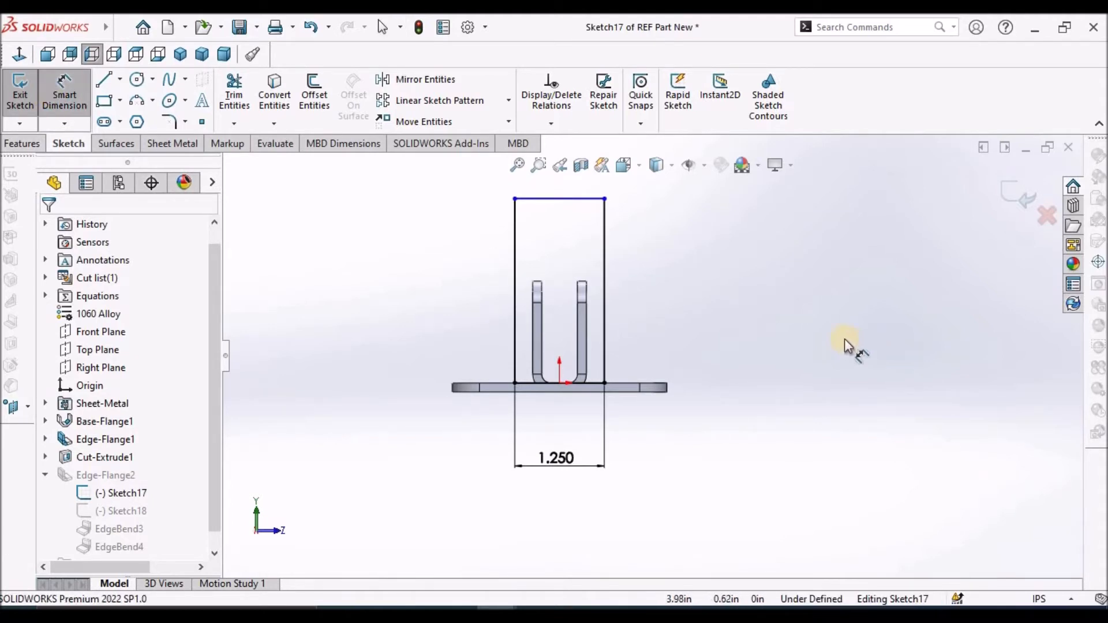
key("Escape")
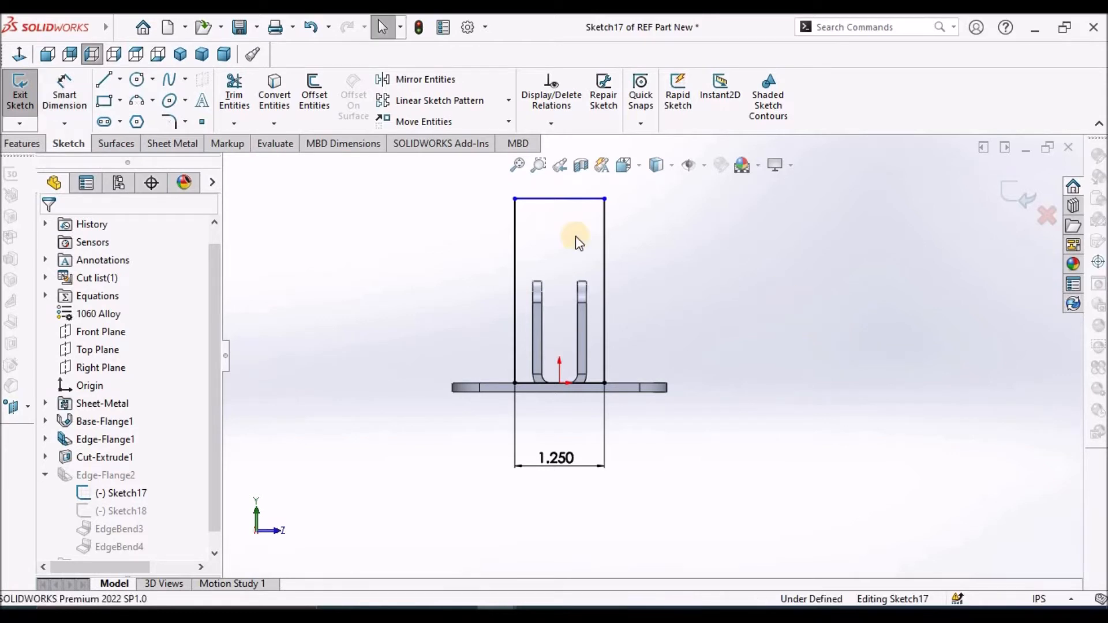
middle_click_drag(574, 240, 713, 338, "ctrl")
scroll(725, 329, "down", 2)
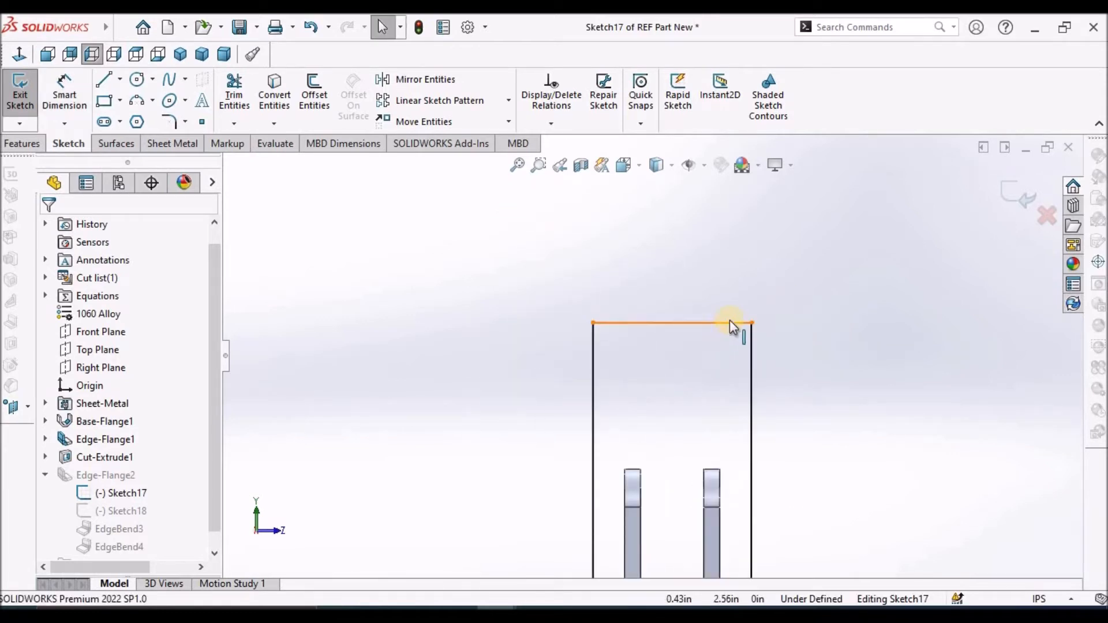
left_click(729, 322)
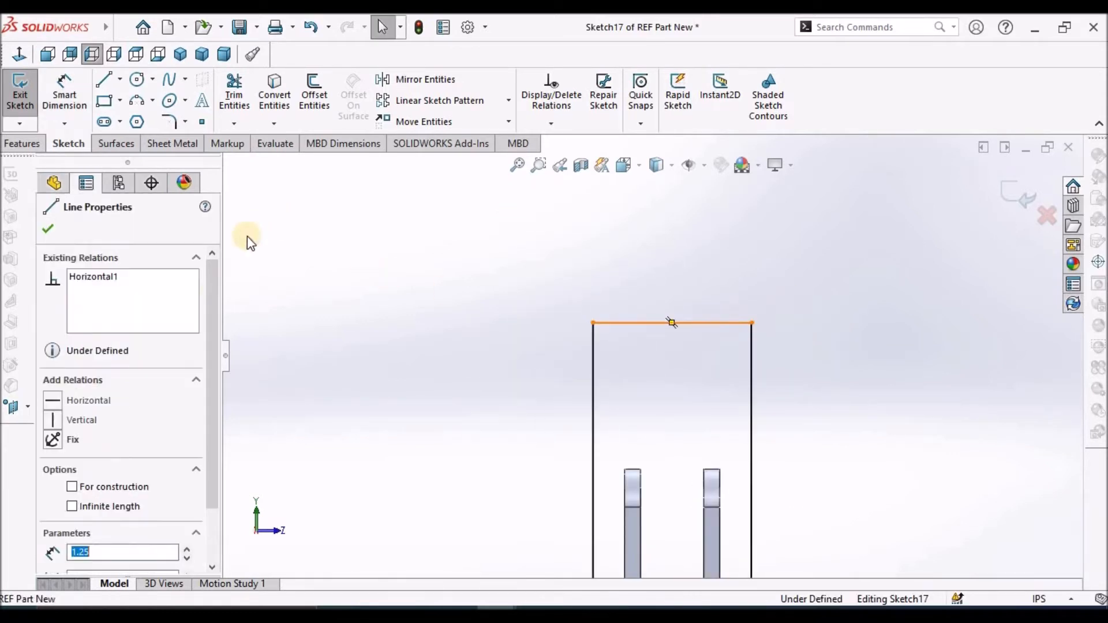
left_click(82, 487)
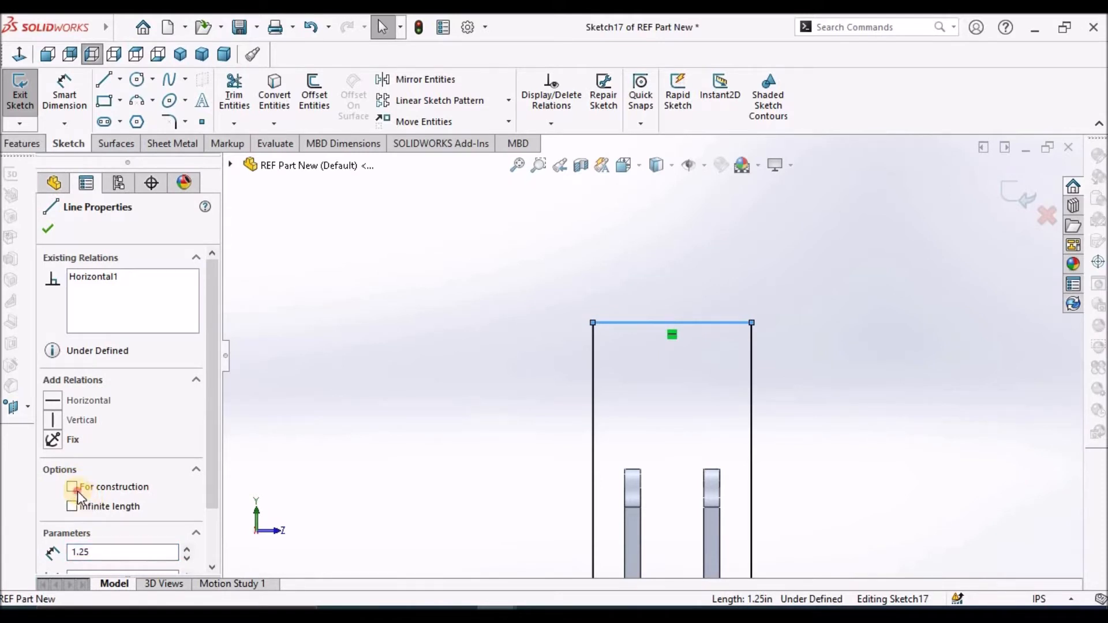
left_click(78, 489)
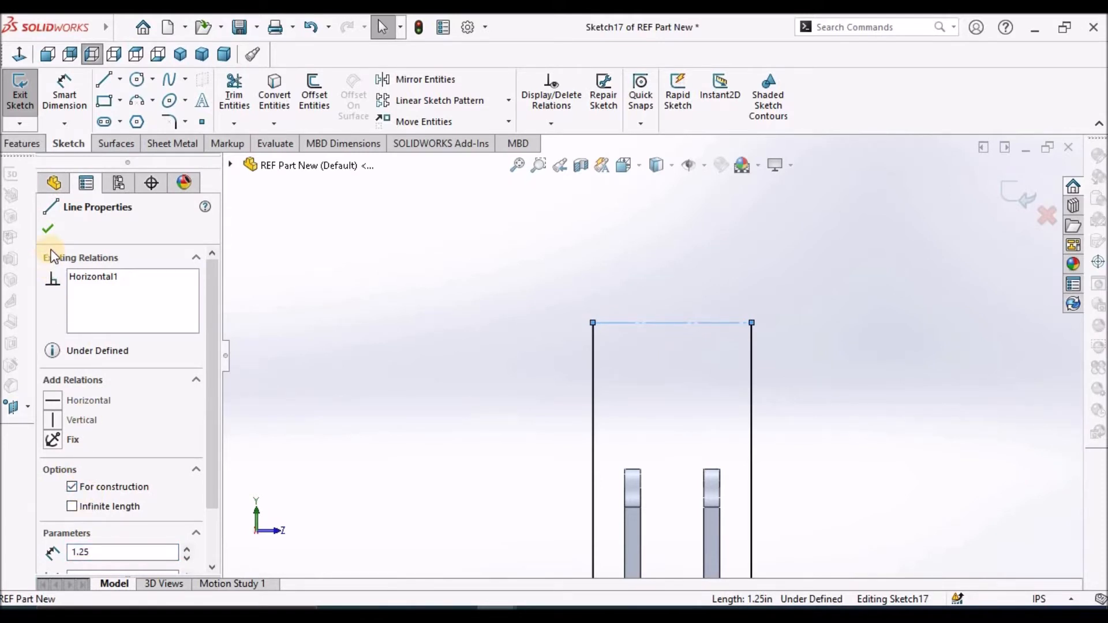
left_click(48, 229)
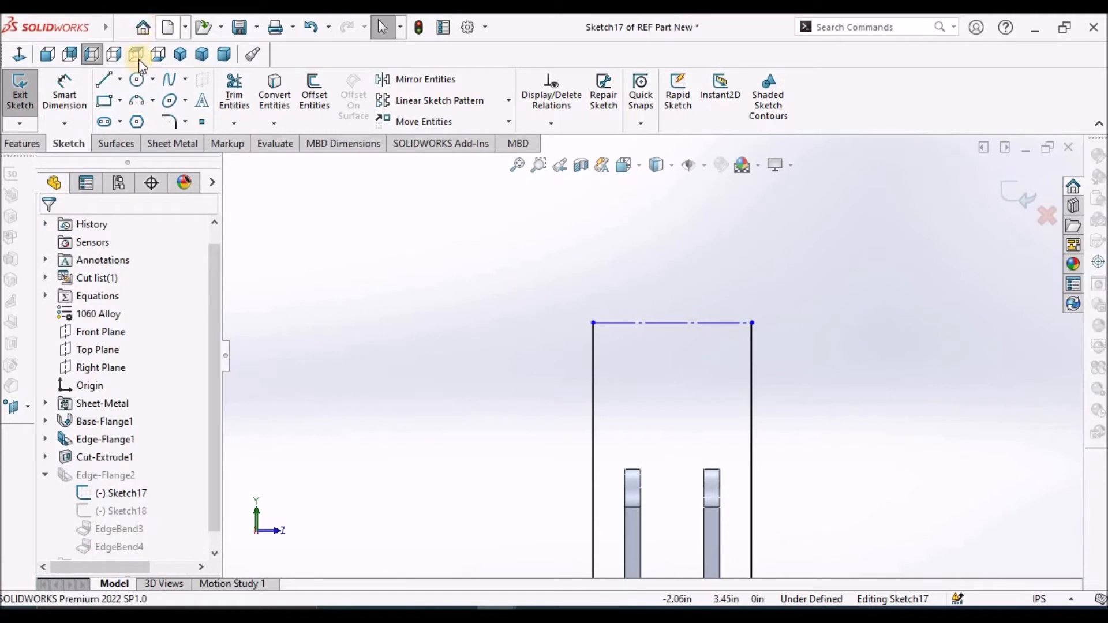
Draw a 3-point arc of about 0.76 in radius bulging upward between the ends of the construction line
left_click(137, 99)
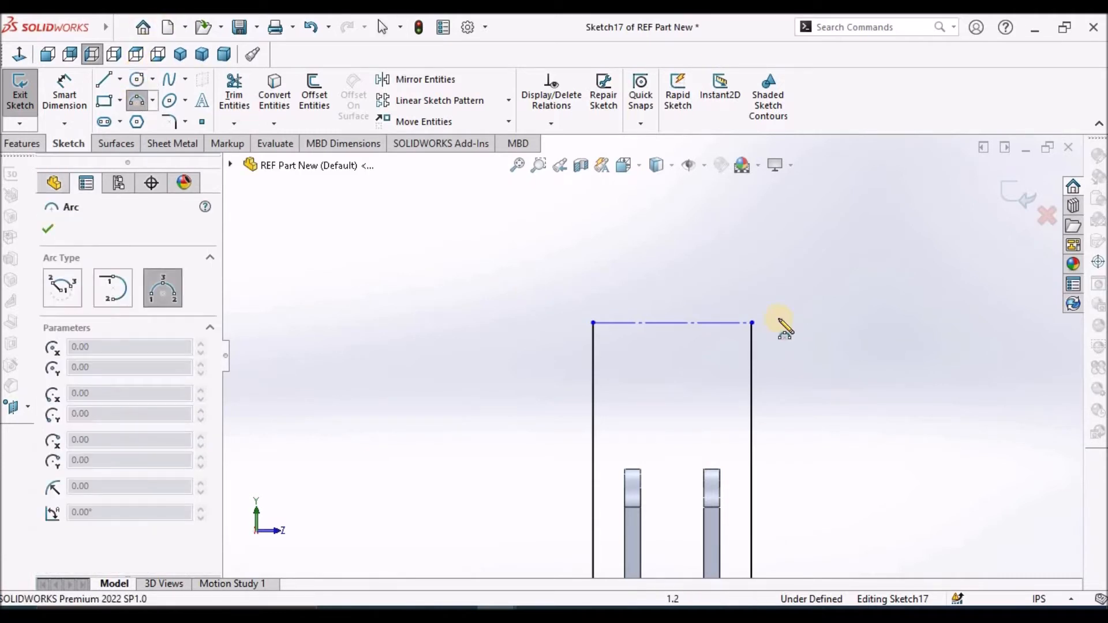
scroll(791, 341, "down", 4)
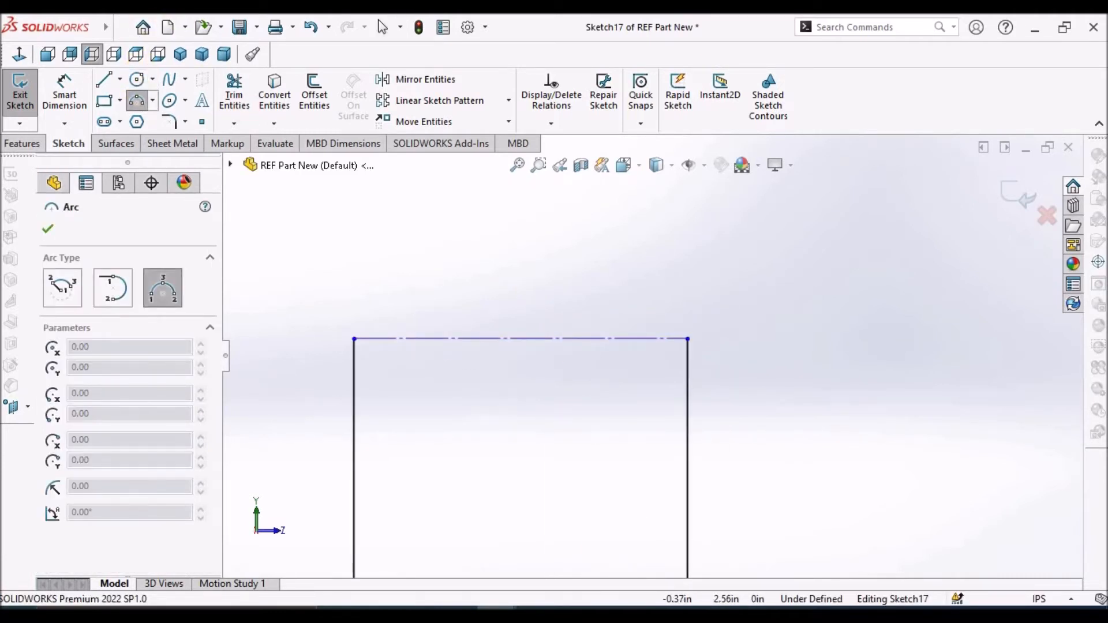
left_click(352, 340)
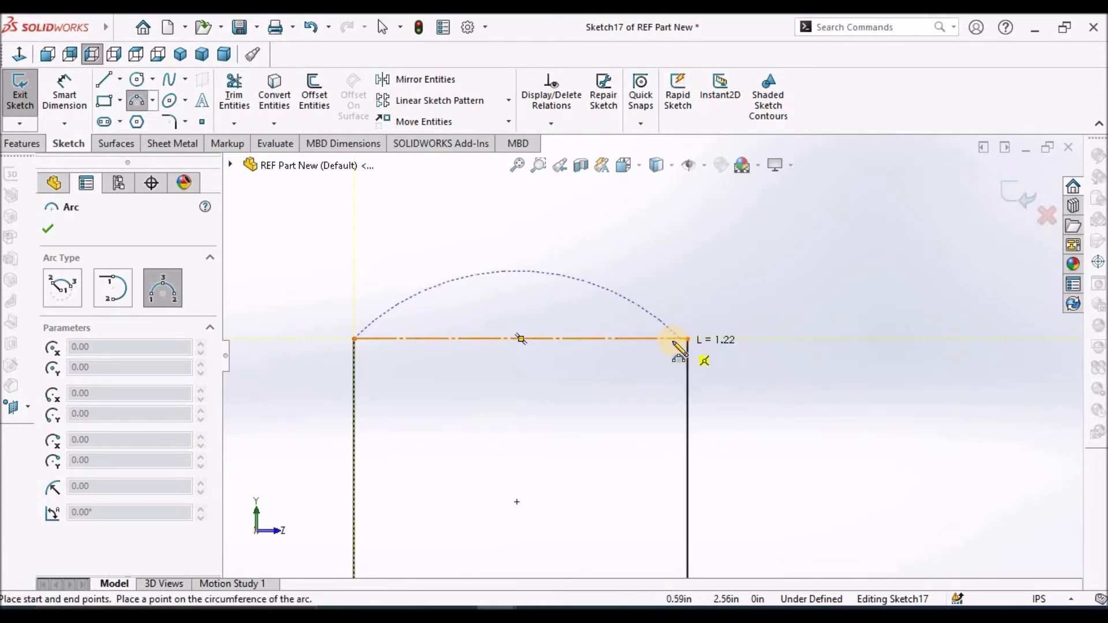
left_click(689, 339)
left_click(577, 258)
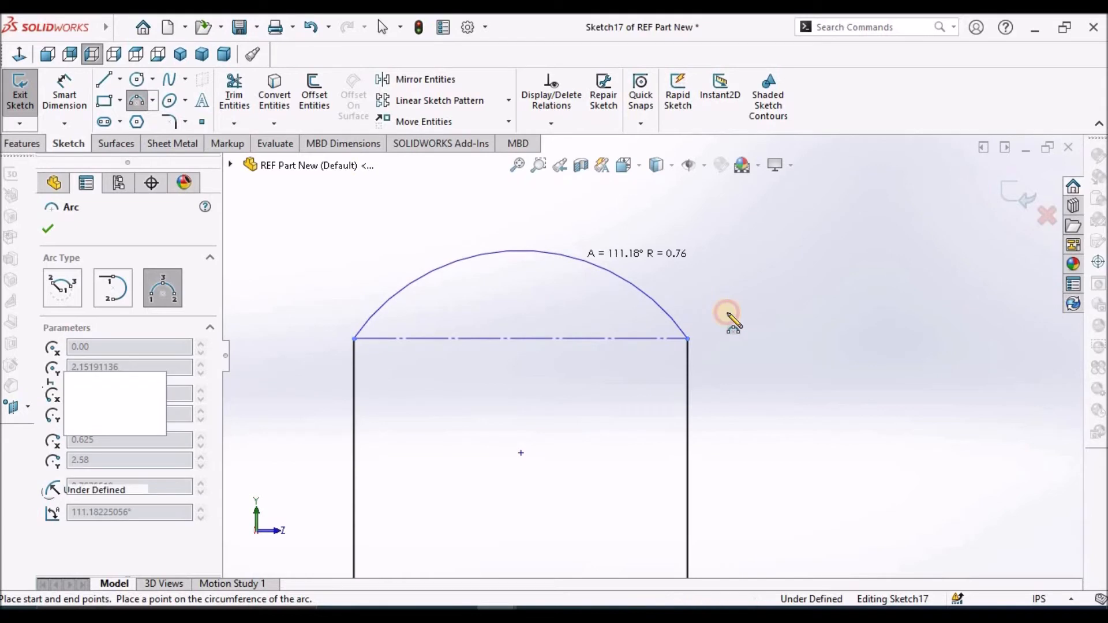
key("Escape")
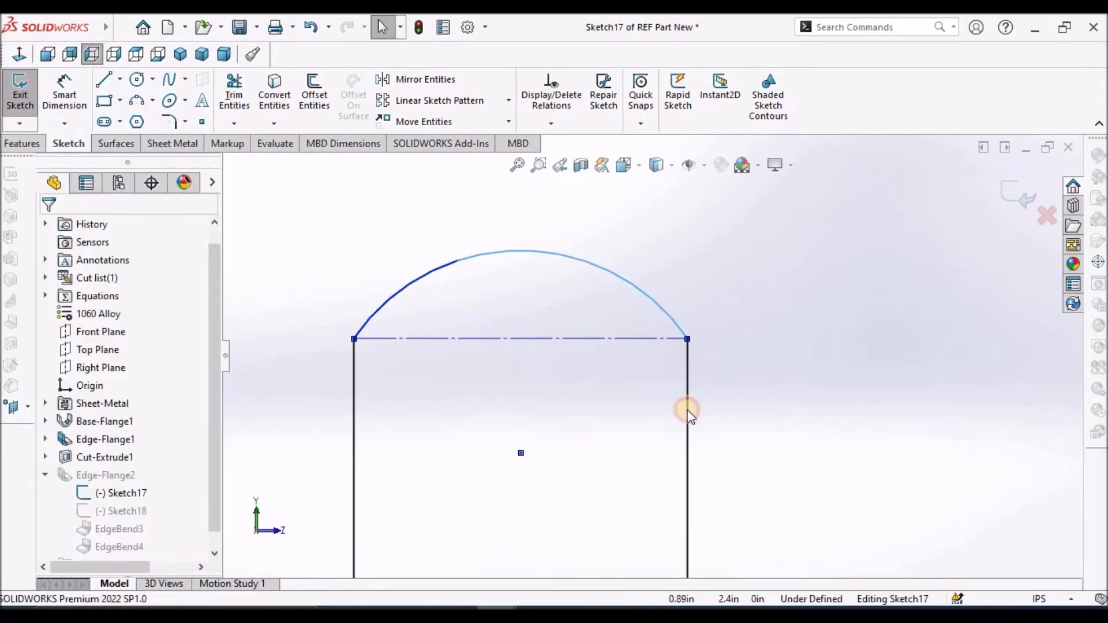
Make the arc's centre point coincident with the construction line so the profile ends in a semicircle
left_click(548, 341)
left_click(521, 454, "ctrl")
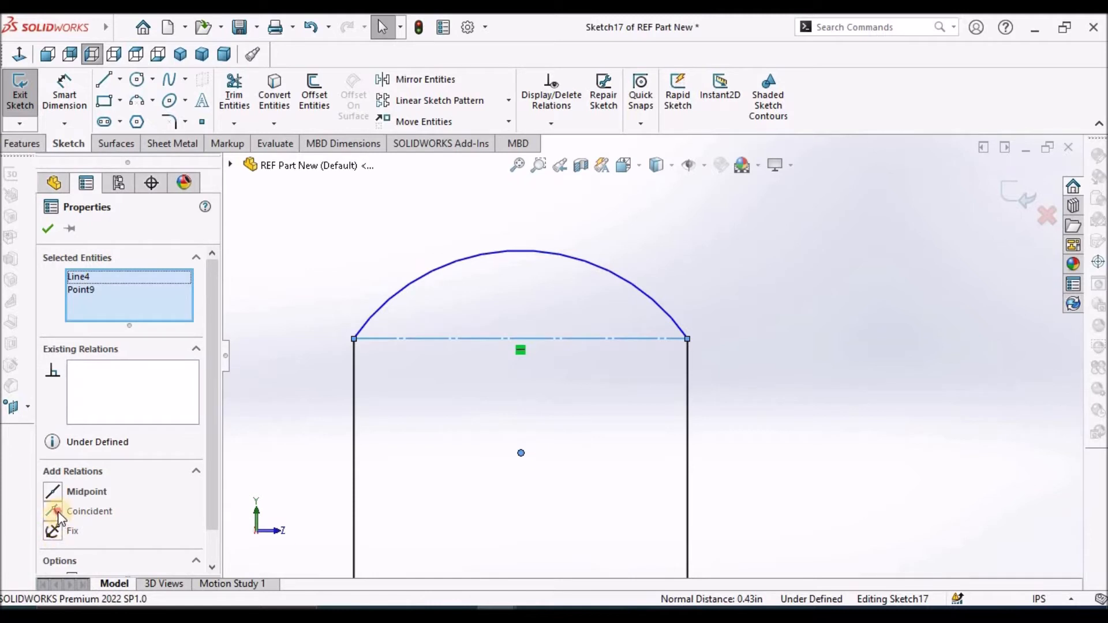
left_click(57, 511)
left_click(47, 226)
Dimension the height from the base's lower edge to the construction line as 1.3 in and exit the sketch
left_click(65, 92)
scroll(583, 439, "up", 3)
scroll(618, 491, "up", 2)
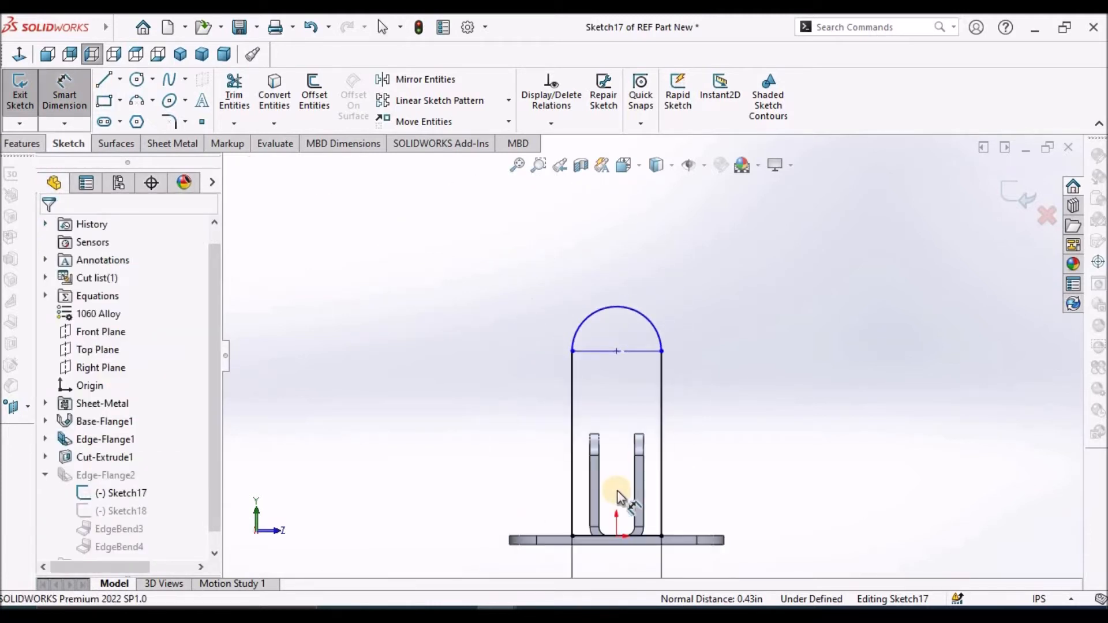
scroll(632, 566, "up", 2)
left_click(644, 552)
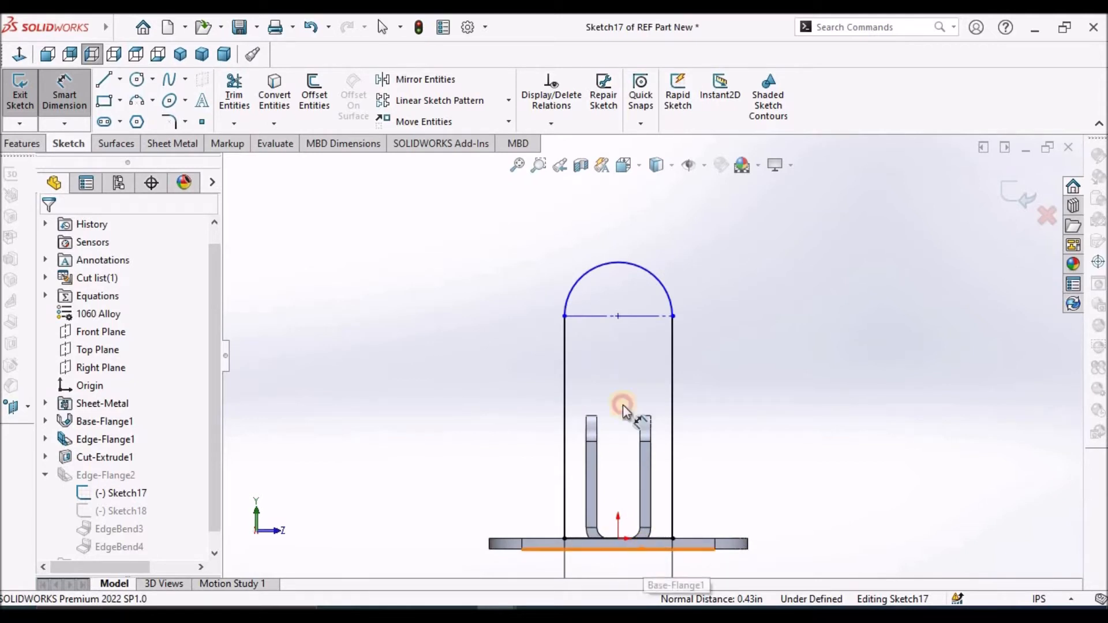
left_click(645, 317)
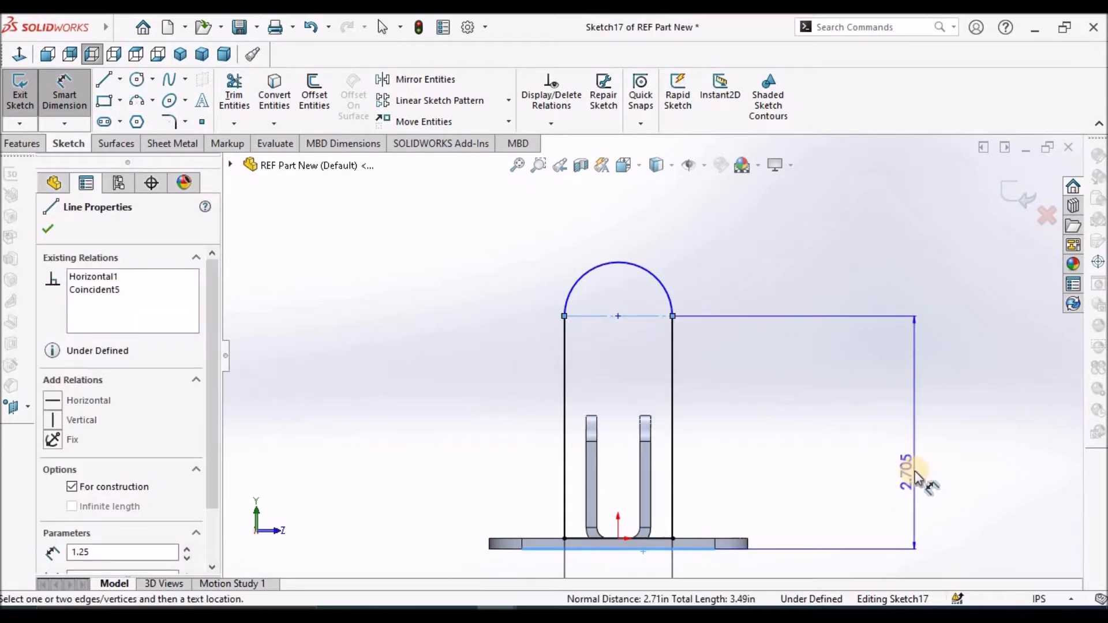
left_click(914, 475)
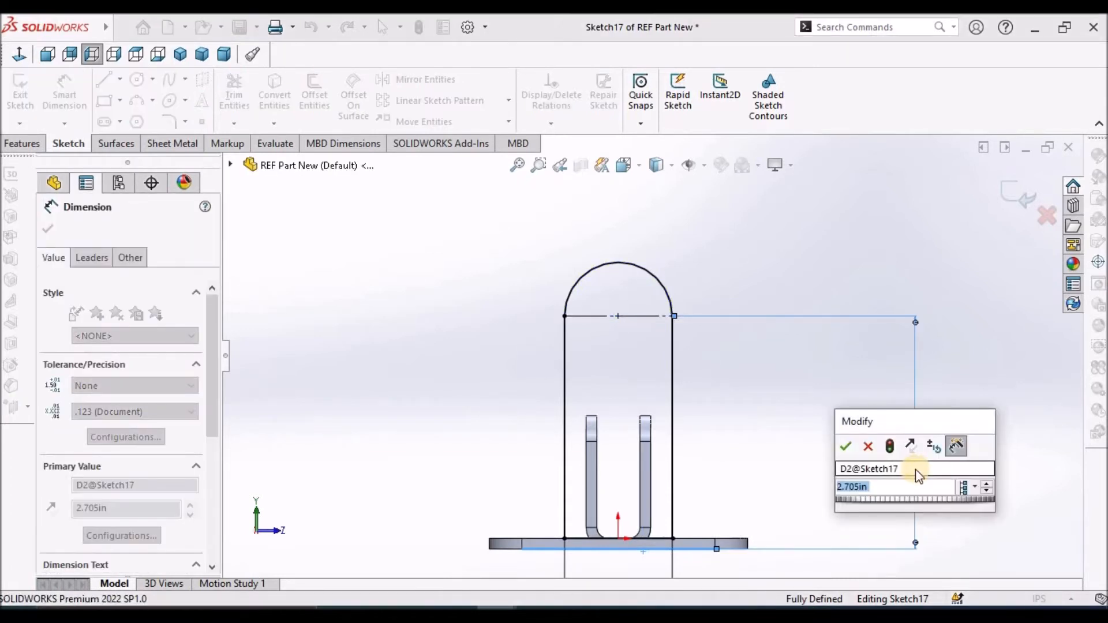
type("1.3")
key("Return")
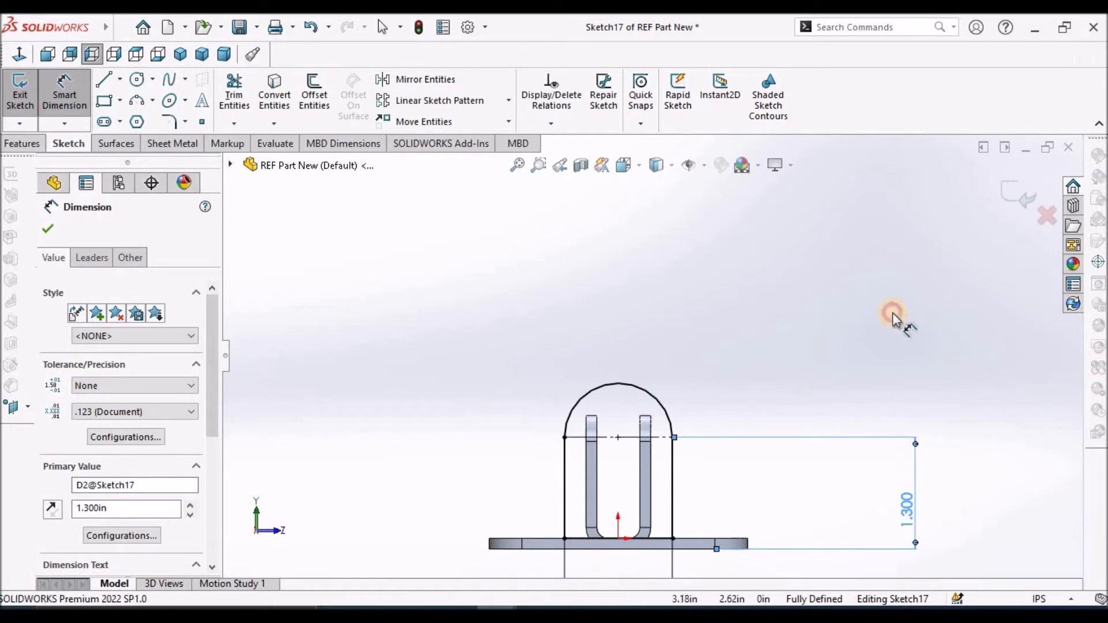
left_click(893, 315)
left_click(1015, 196)
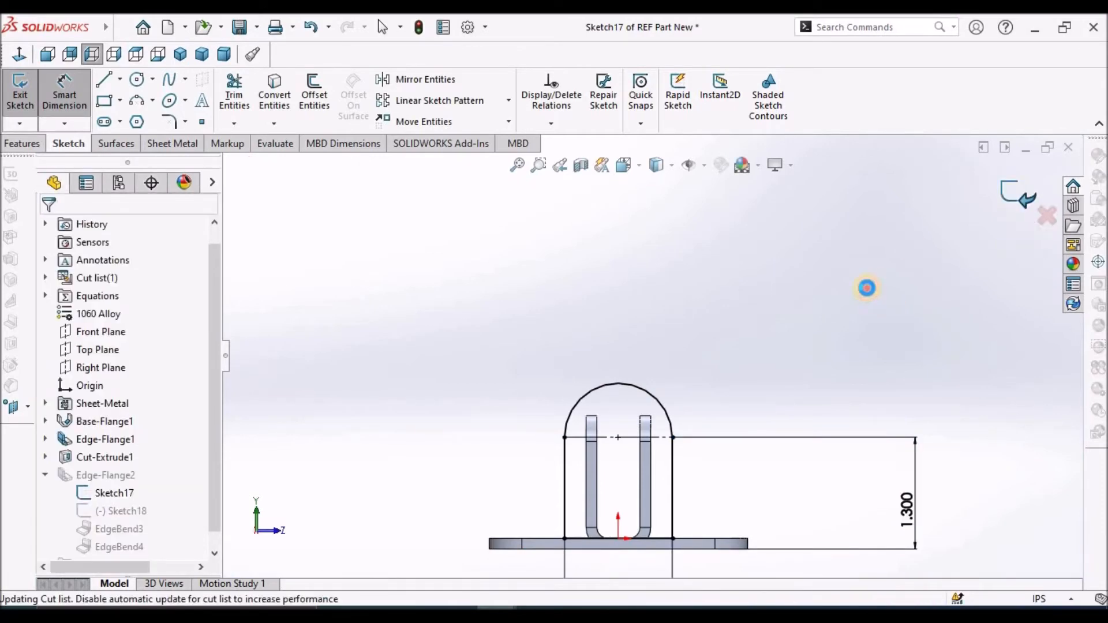
Edit the Edge-Flange2 feature and enable a custom relief type for it
middle_click_drag(868, 289, 775, 433)
scroll(594, 512, "down", 1)
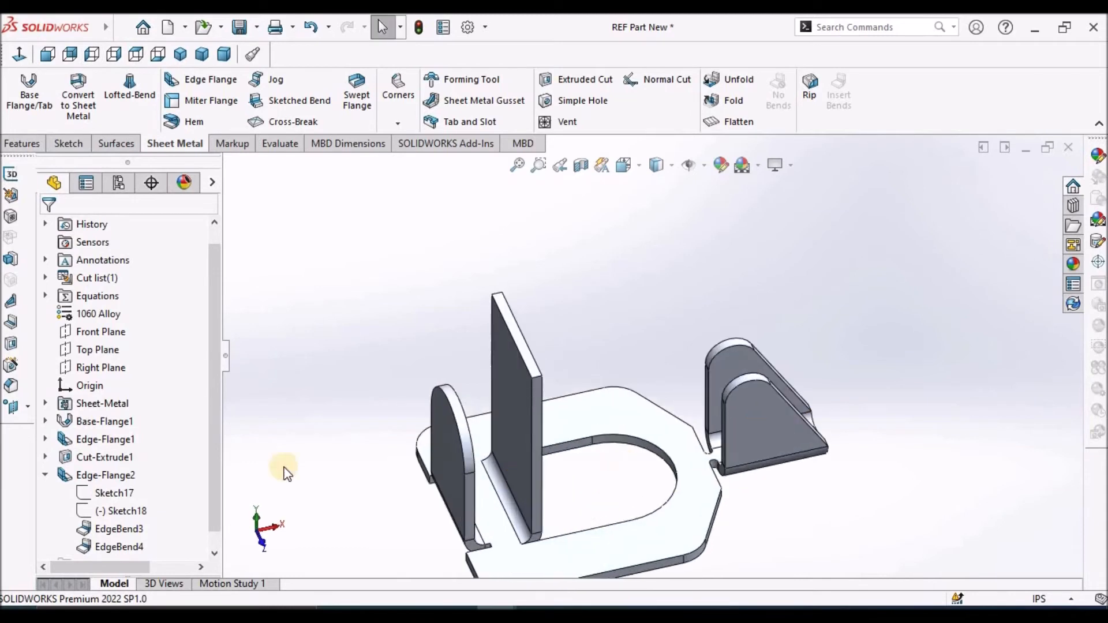
right_click(114, 476)
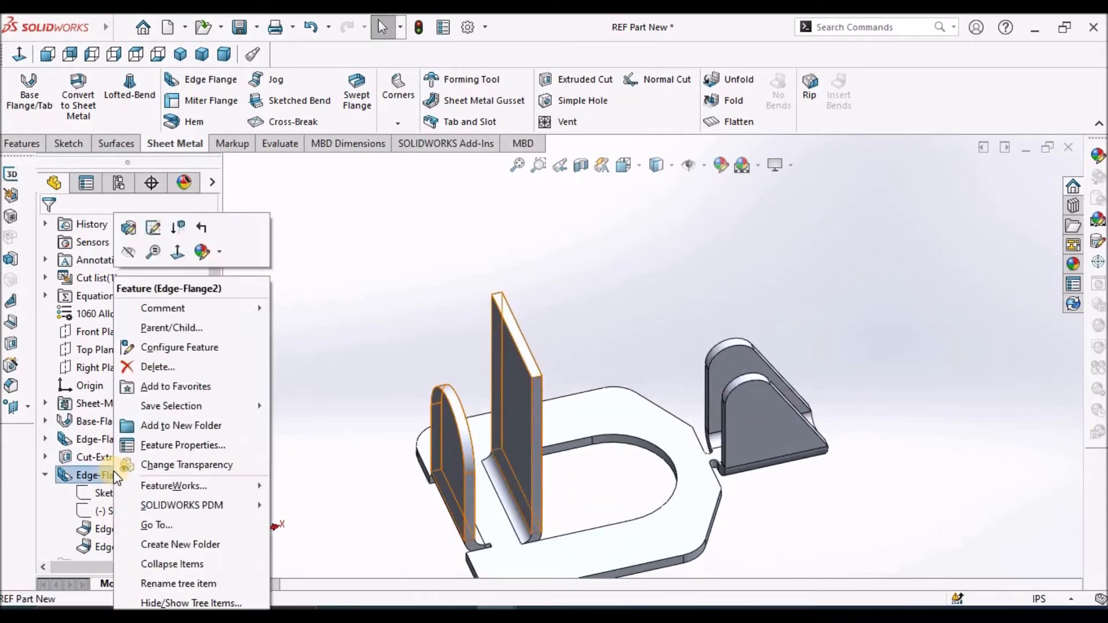
left_click(131, 228)
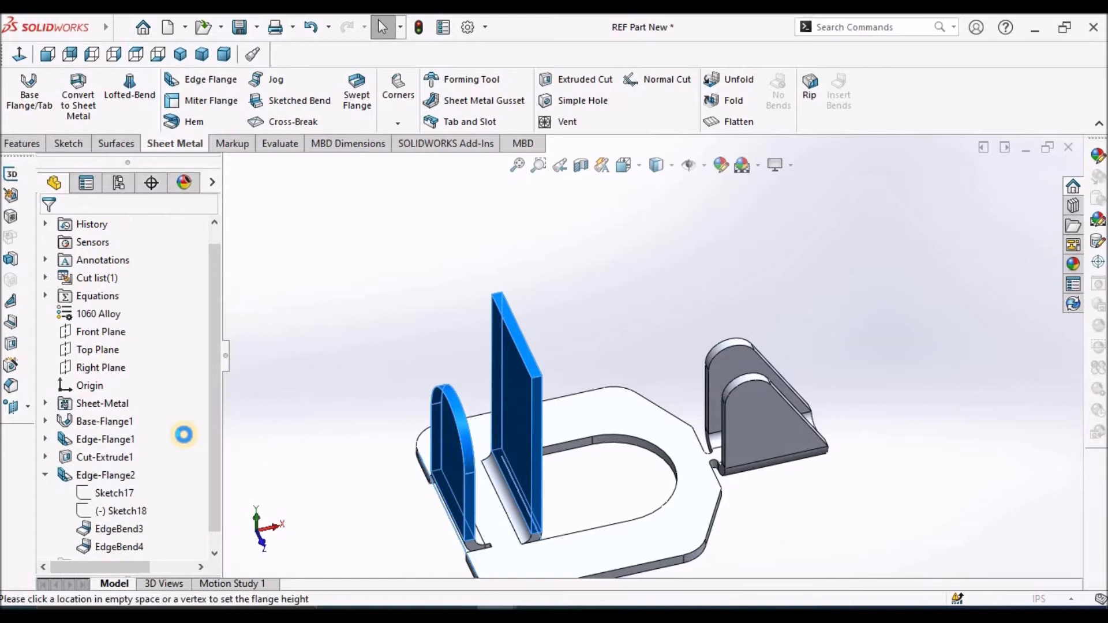
left_click_drag(211, 428, 225, 586)
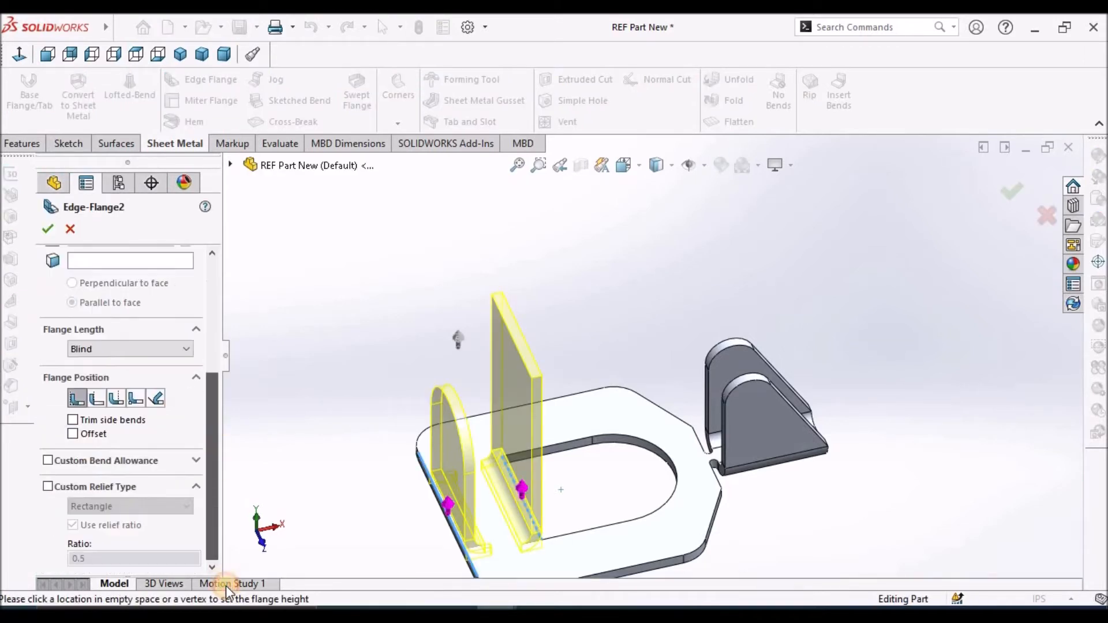
left_click(48, 487)
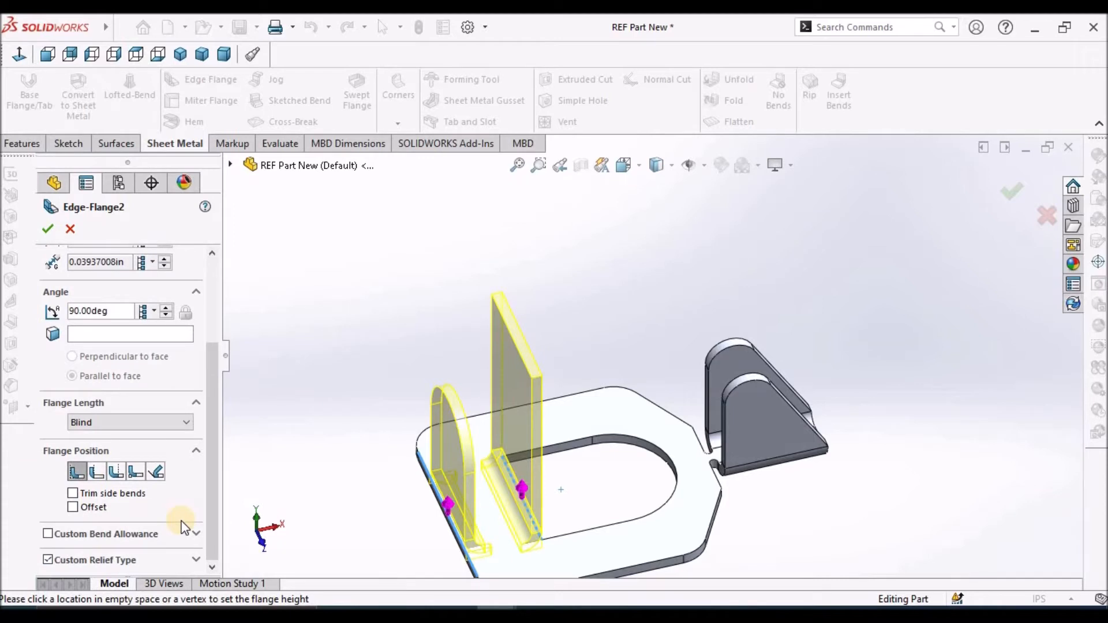
Try the Material Outside flange position on Edge-Flange2, switch back to Material Inside and inspect the bend preview
left_click(94, 471)
middle_click_drag(527, 522, 490, 546)
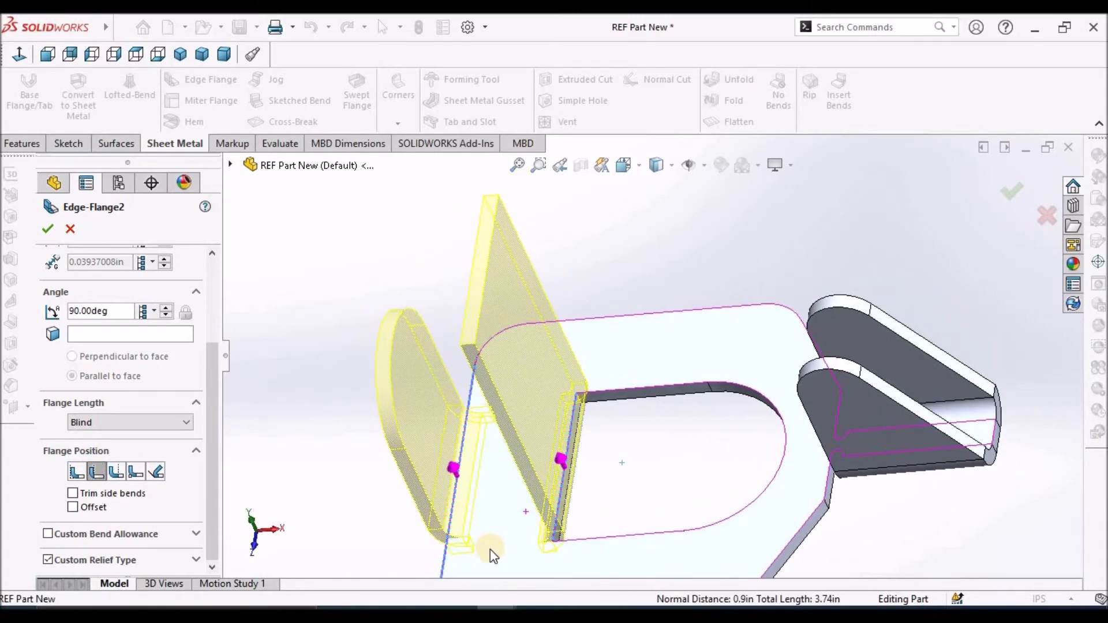
left_click(78, 473)
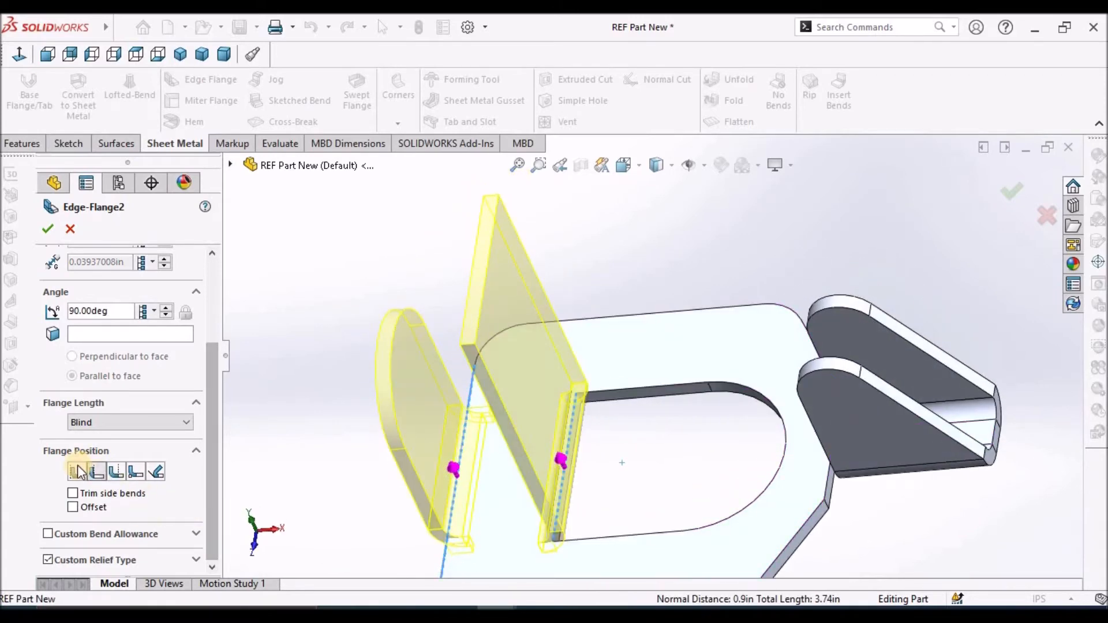
mouse_move(540, 526)
middle_mouse_down()
mouse_move(606, 499)
mouse_move(542, 545)
middle_mouse_up()
scroll(488, 544, "down", 6)
middle_click_drag(512, 426, 461, 452)
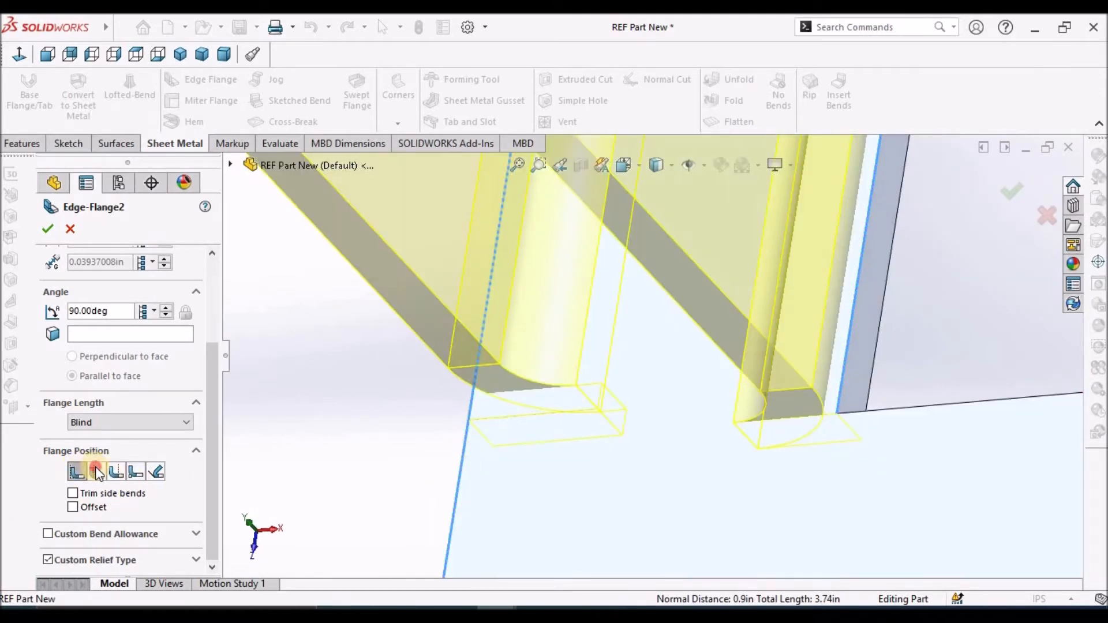
Set Edge-Flange2's flange position to Material Outside, comparing it with Material Inside at the bends from the top view
left_click(95, 471)
middle_click_drag(664, 408, 531, 396)
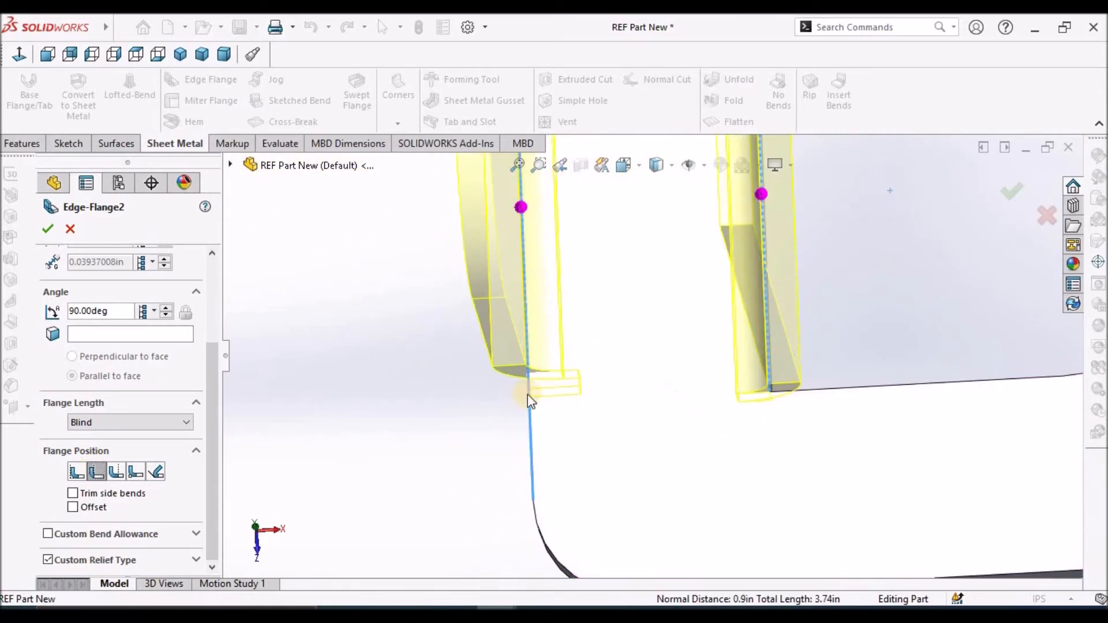
left_click(134, 55)
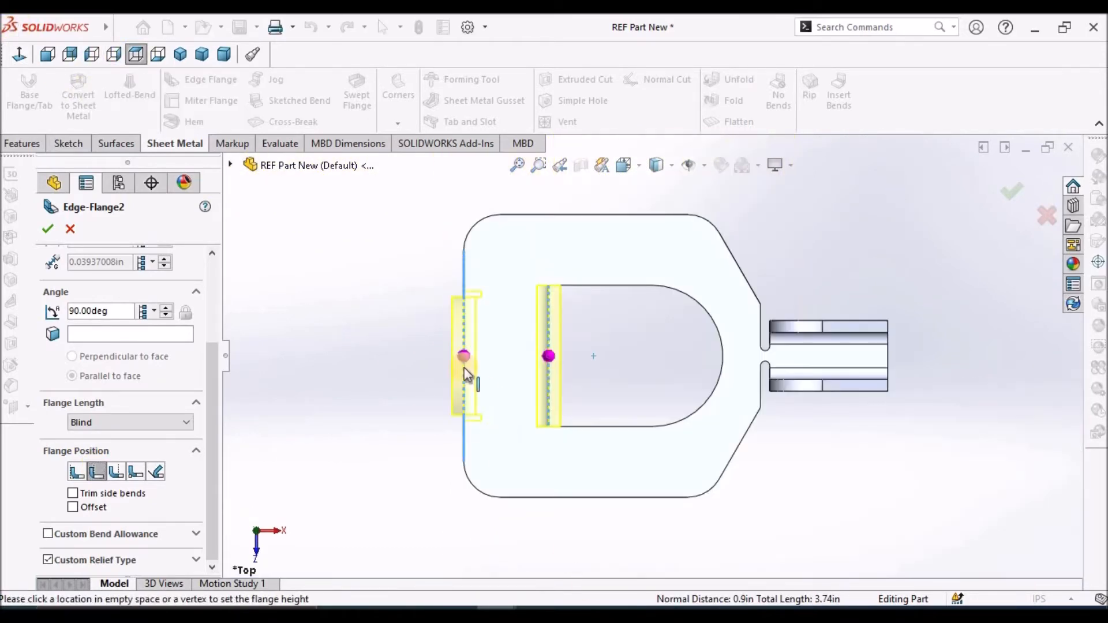
scroll(487, 384, "down", 5)
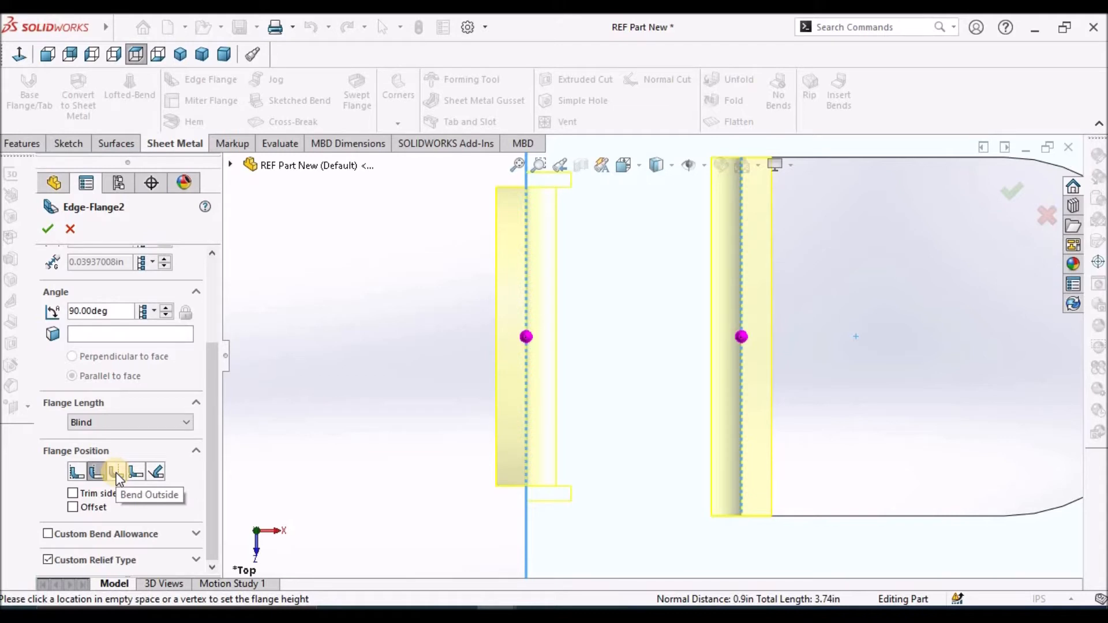
left_click(74, 472)
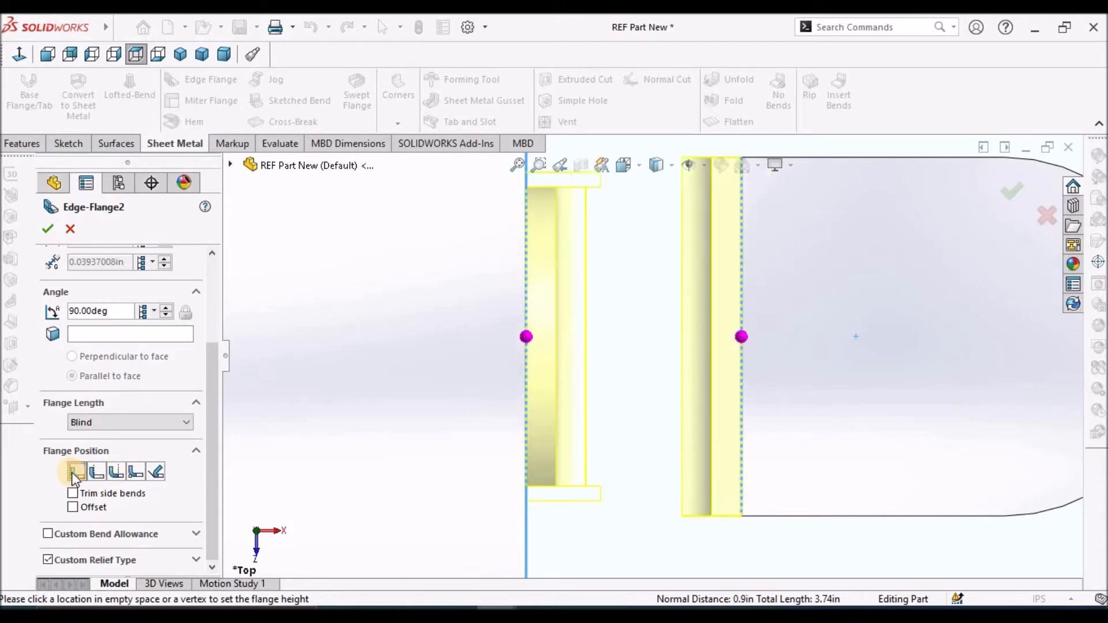
scroll(525, 419, "down", 2)
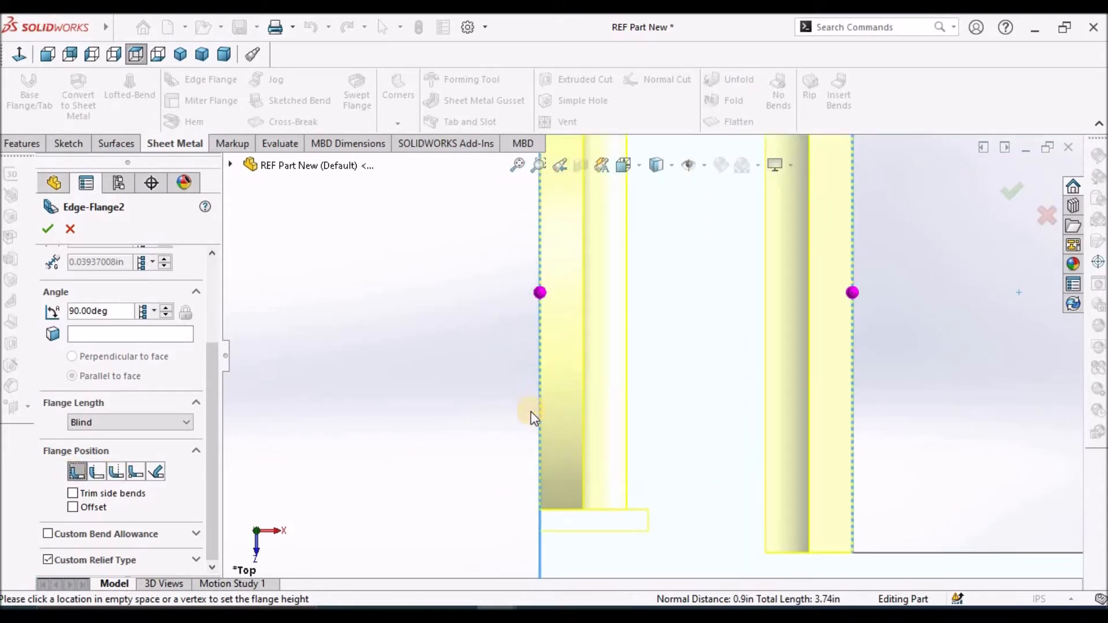
left_click(94, 472)
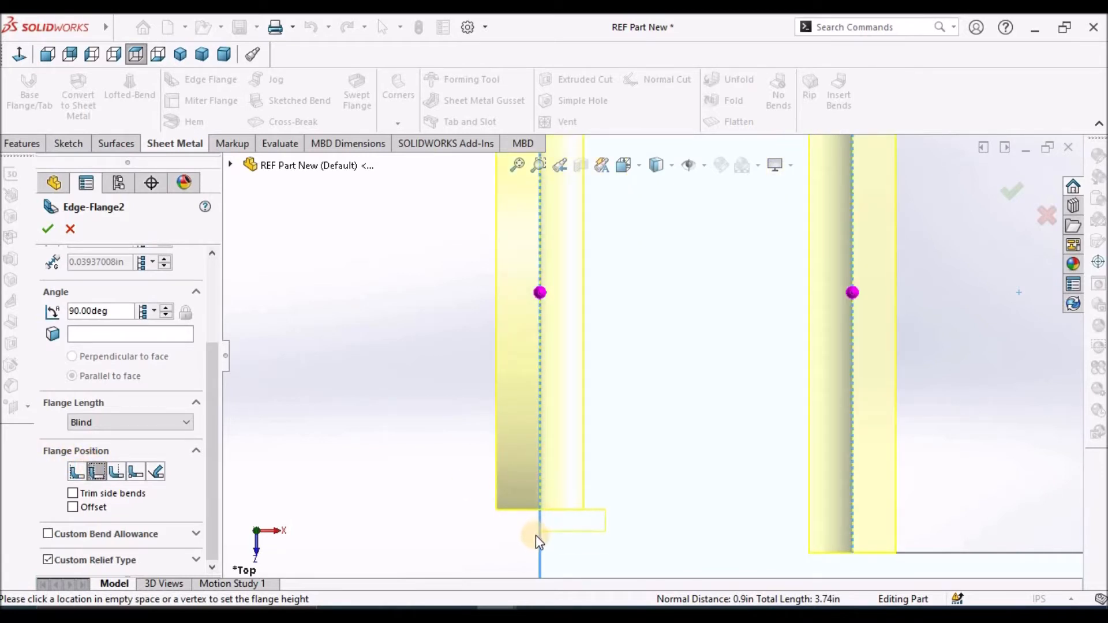
Set Edge-Flange2's custom relief type to Obround
scroll(536, 535, "up", 4)
middle_click_drag(743, 502, 682, 433)
middle_click_drag(710, 376, 690, 388)
scroll(687, 386, "down", 8)
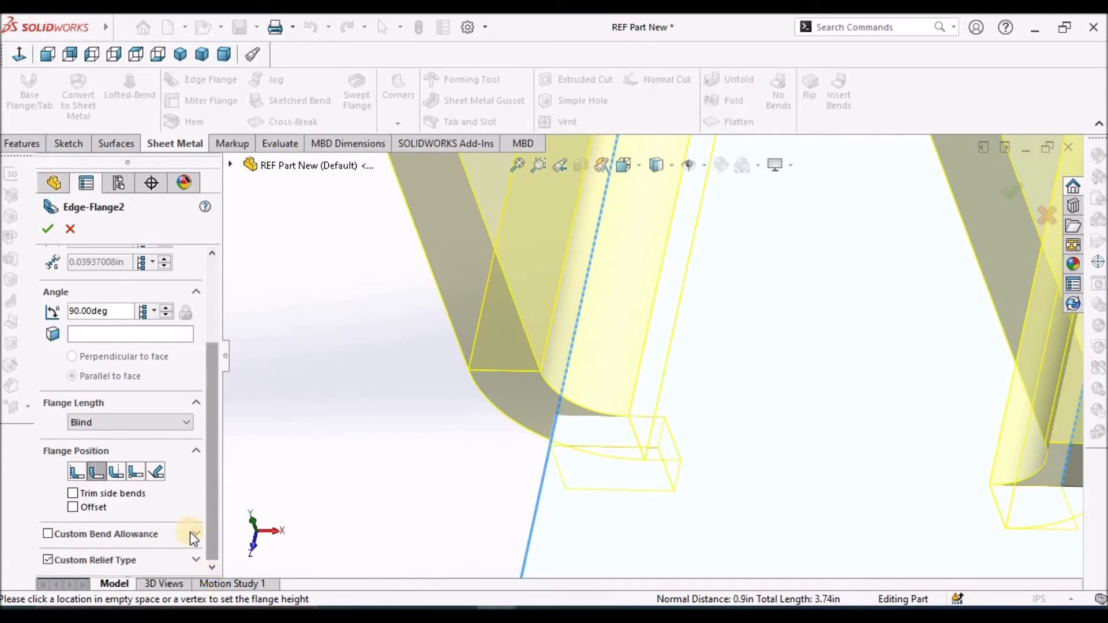
left_click(198, 562)
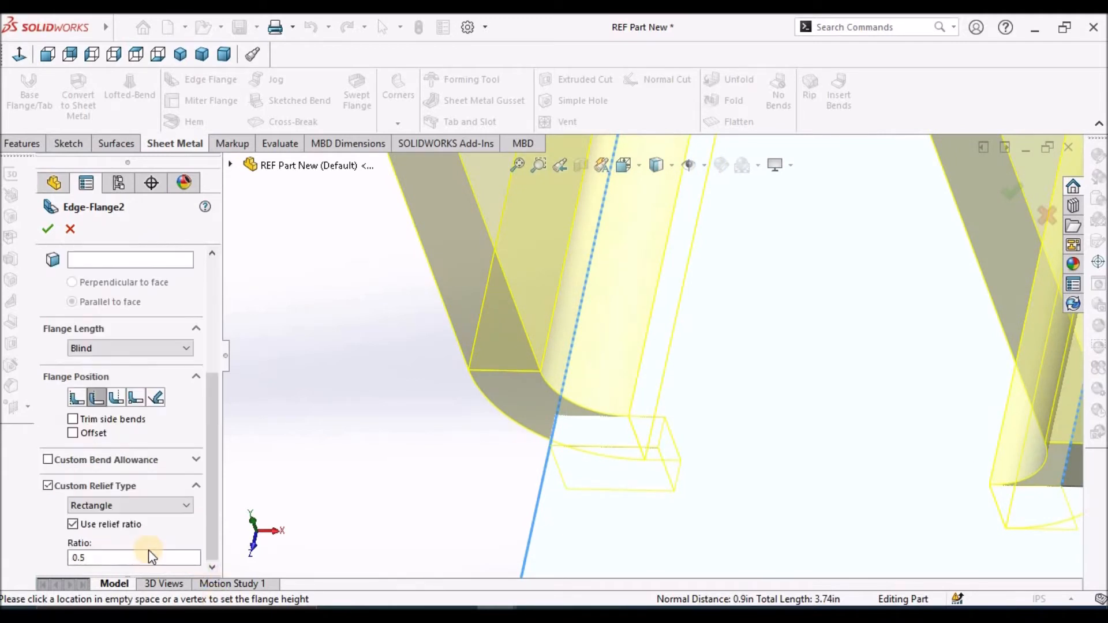
left_click(185, 505)
left_click(154, 519)
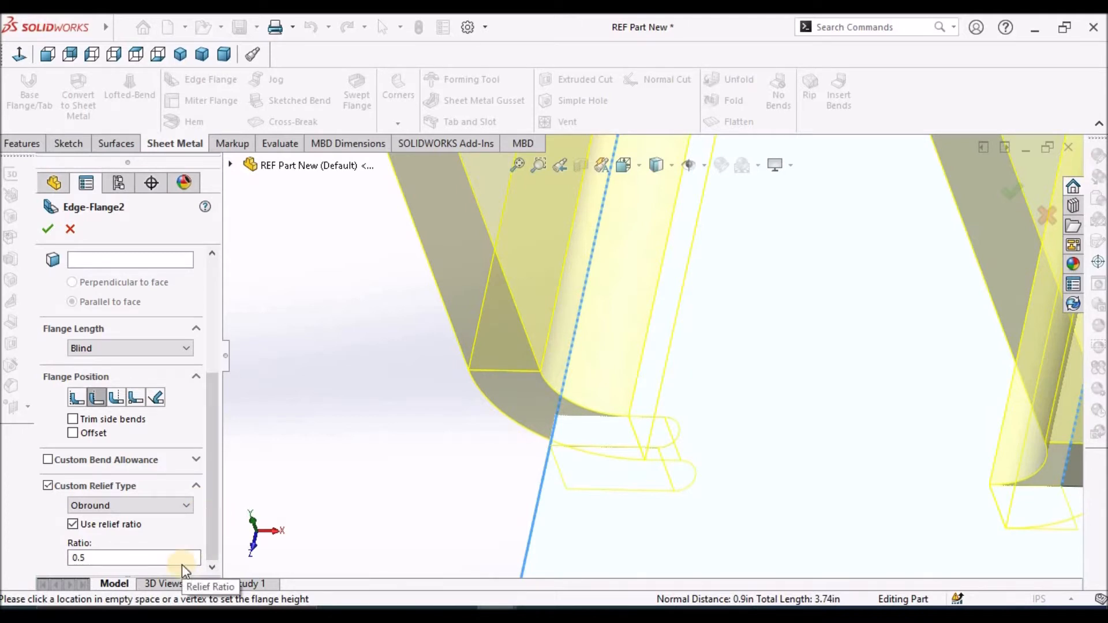
left_click(194, 504)
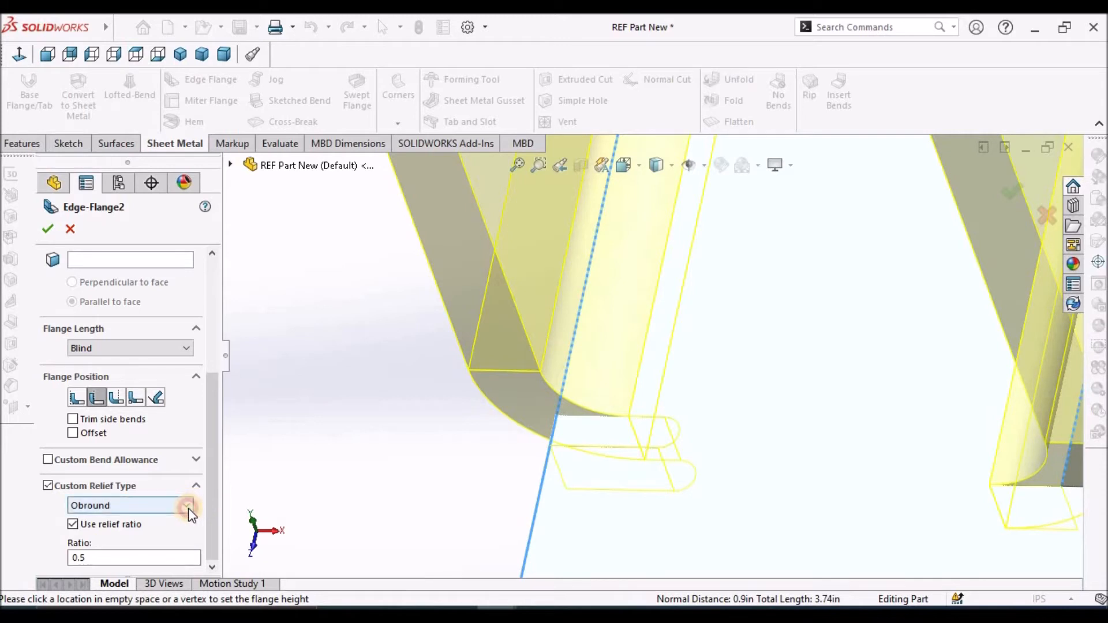
left_click(188, 508)
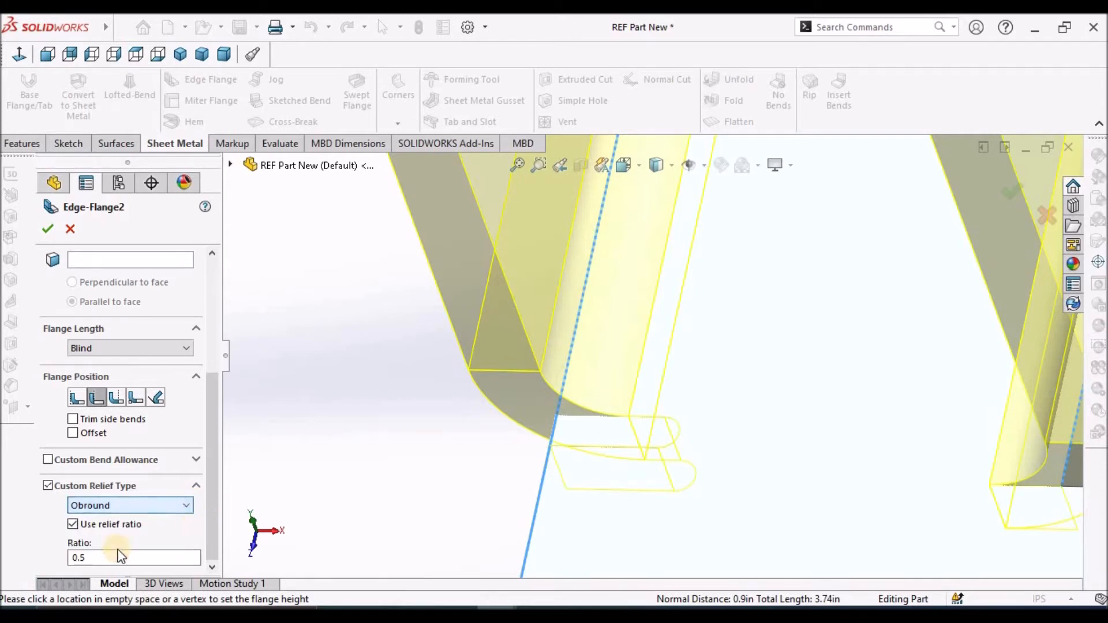
Turn off the relief ratio, set the relief width to 0.10 in and depth to 0.02 in, and accept the edge flange
left_click(71, 524)
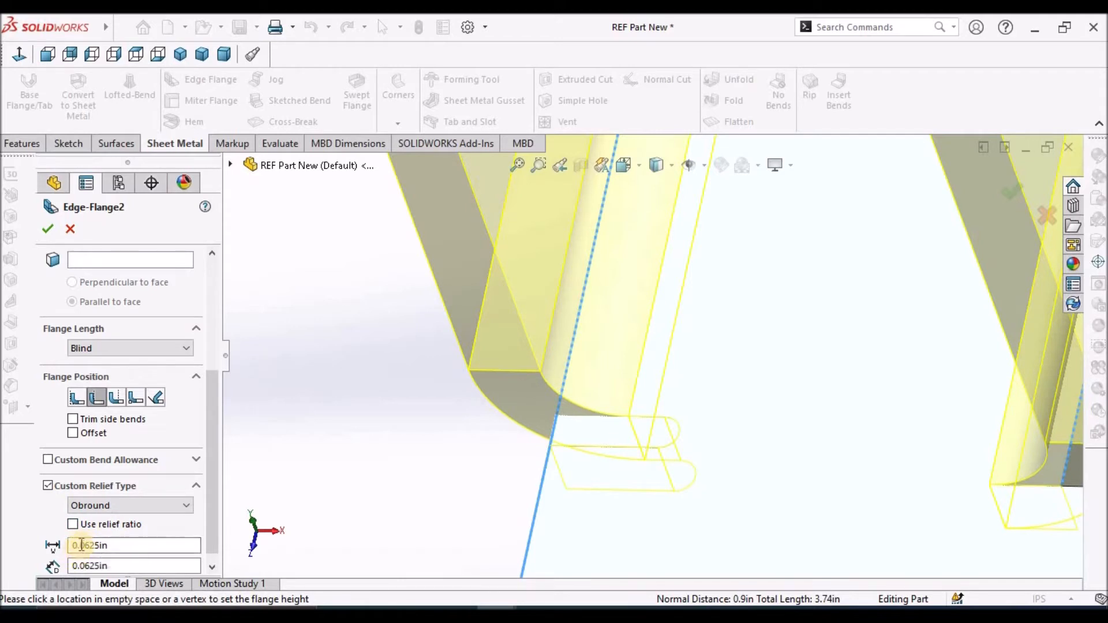
left_click_drag(79, 545, 196, 544)
type("1")
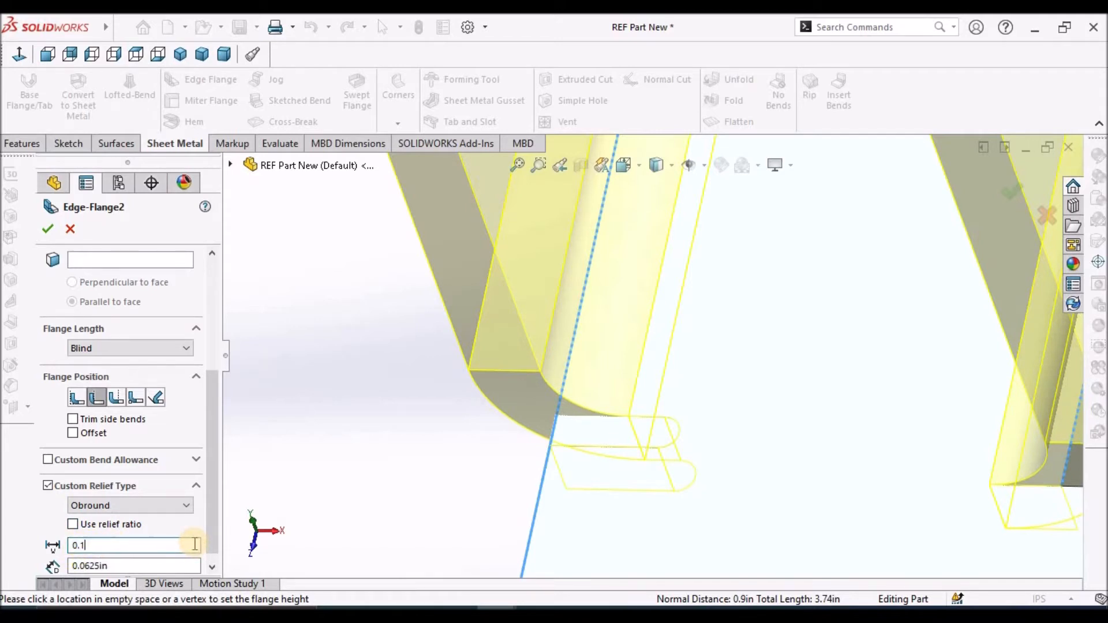
left_click(99, 565)
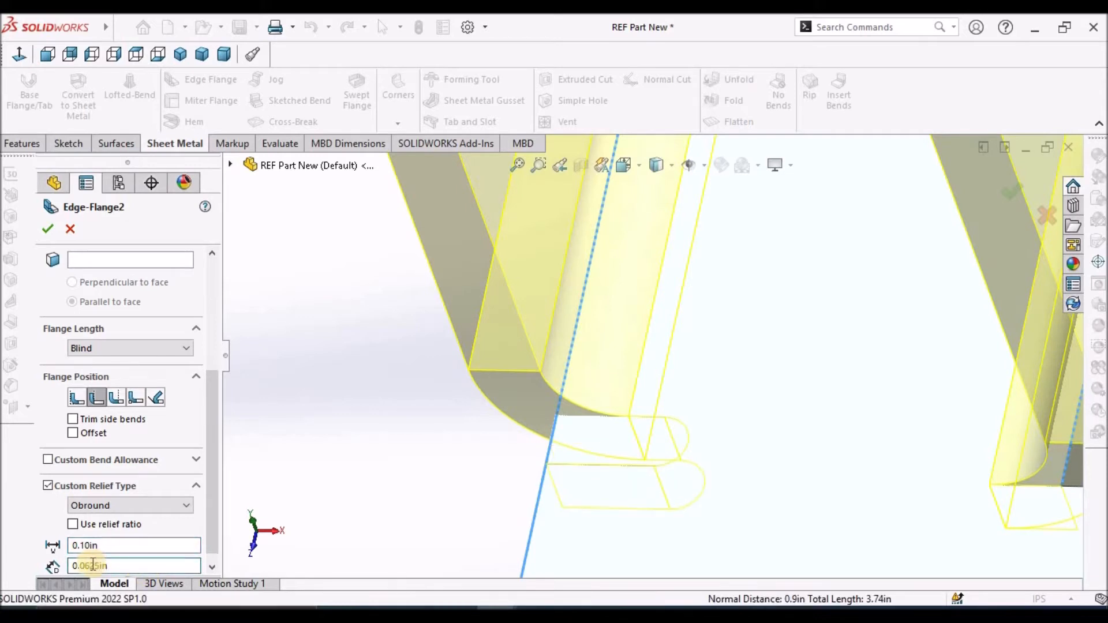
left_click_drag(76, 566, 142, 568)
type(".02")
left_click(173, 545)
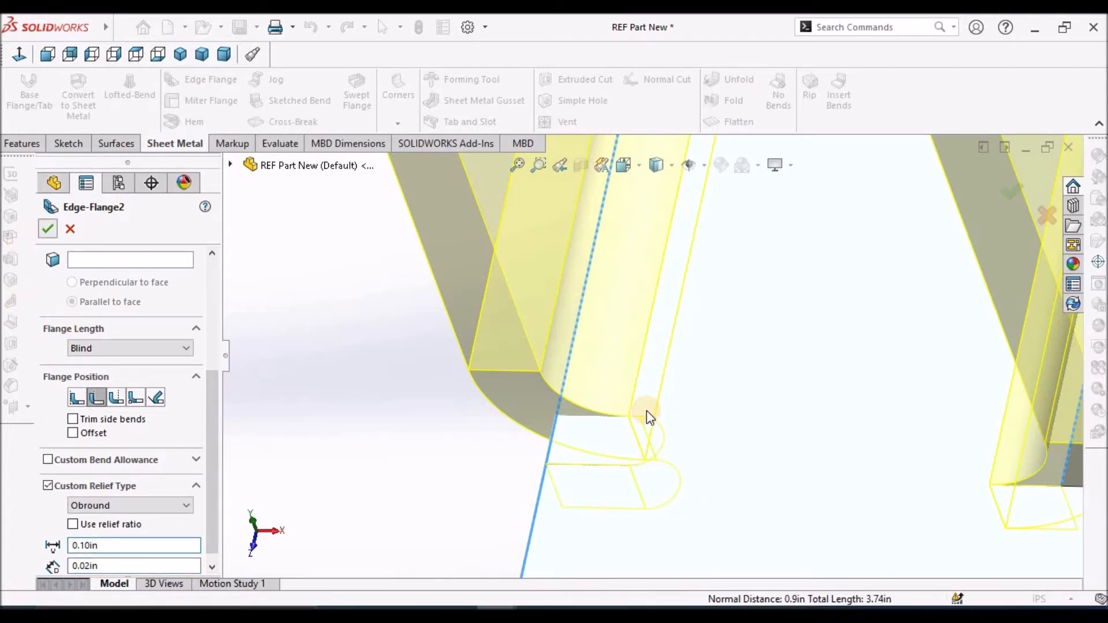
left_click(340, 437)
Edit the cutout-side flange's profile, Sketch18, and delete its top horizontal line and both vertical side lines
middle_click_drag(341, 438, 710, 346)
key("f")
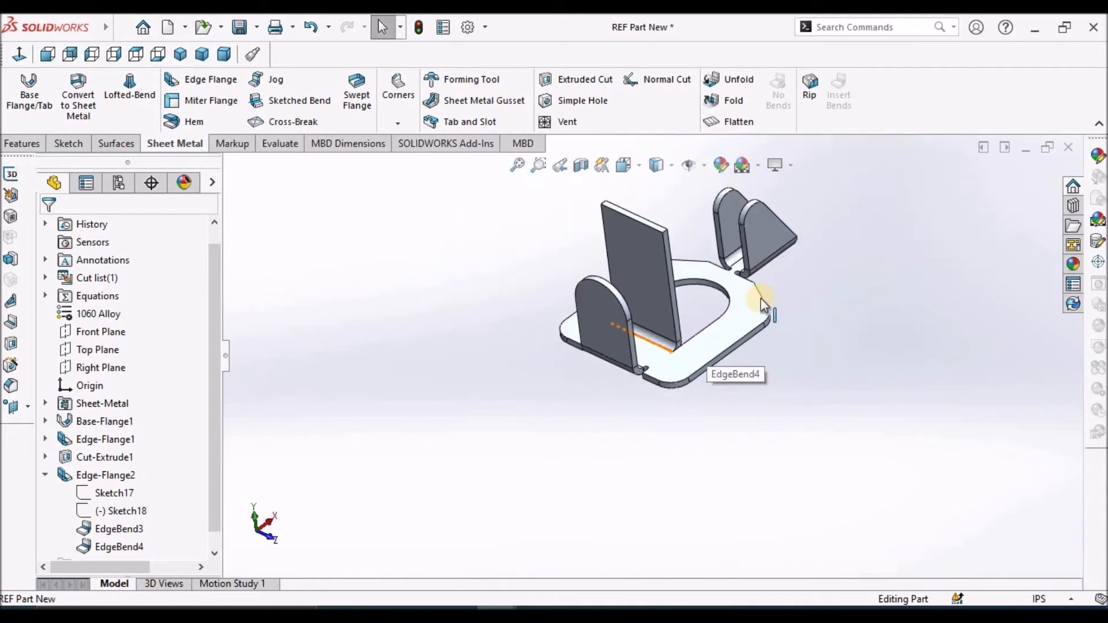
left_click(129, 511)
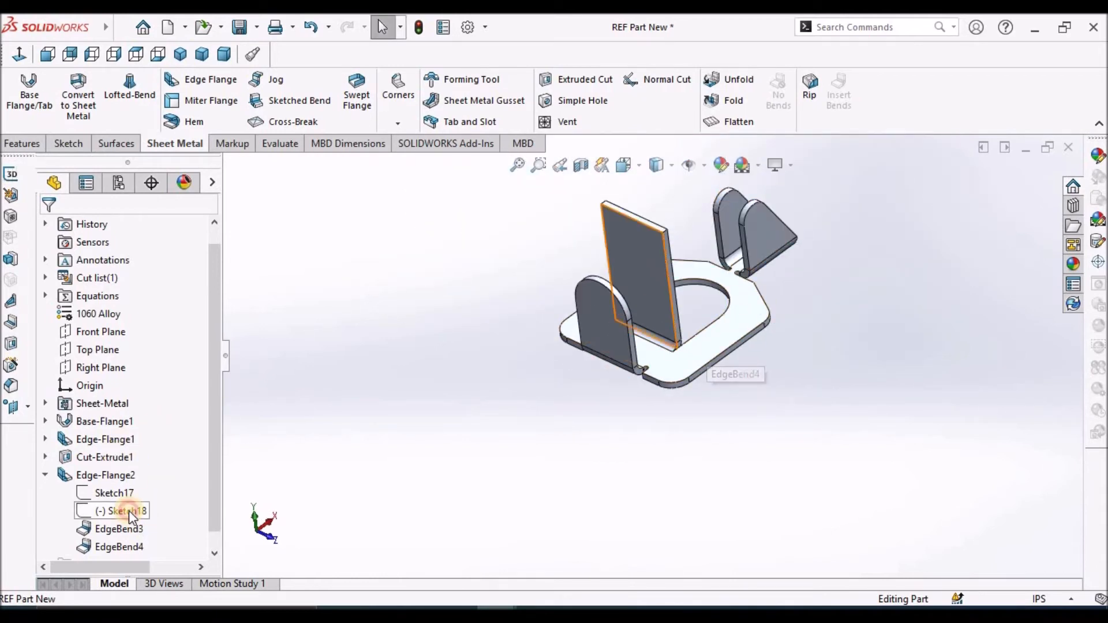
left_click(141, 469)
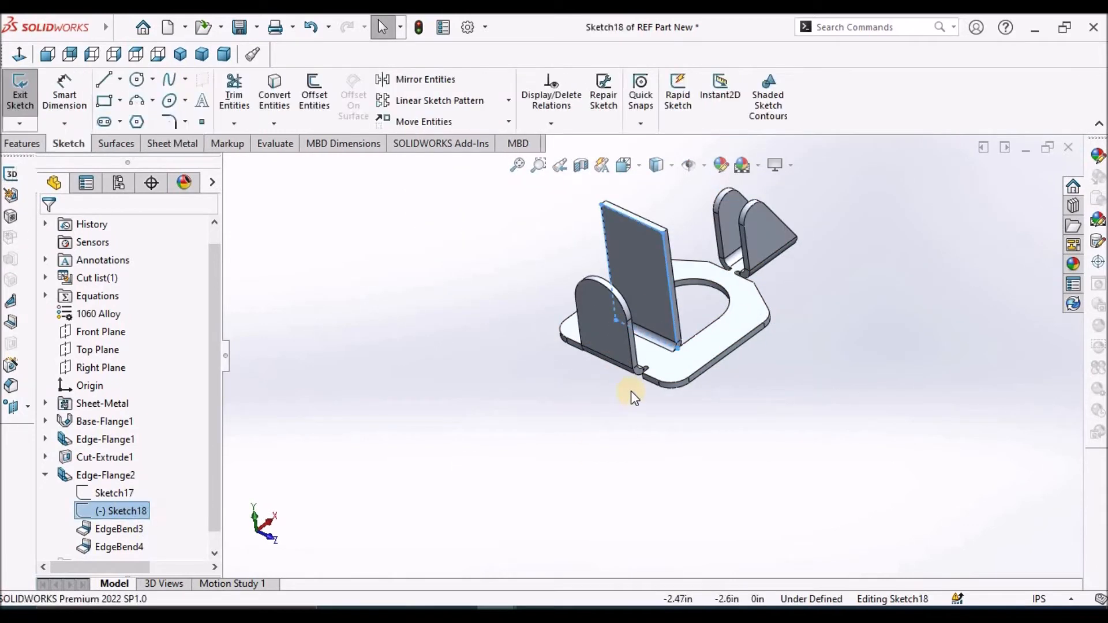
scroll(781, 282, "down", 4)
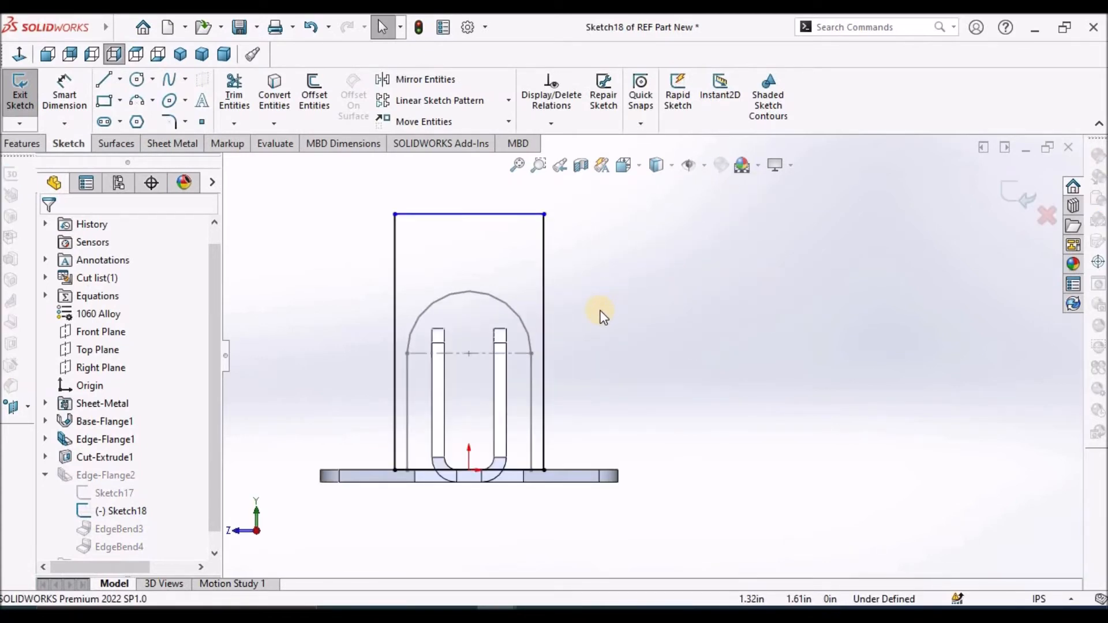
left_click(455, 216)
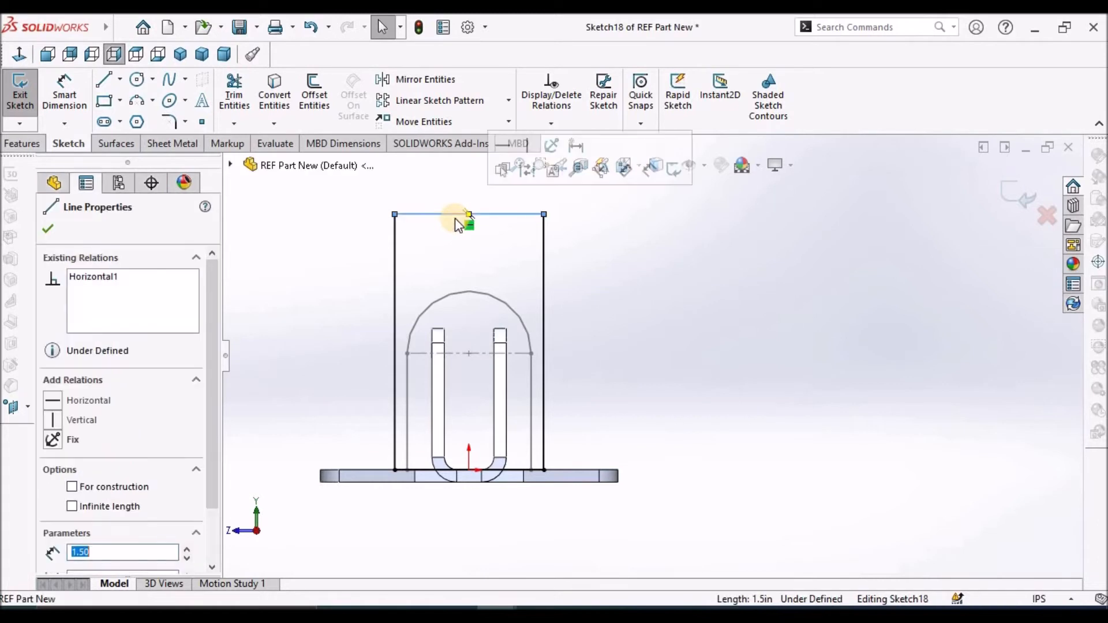
key("Delete")
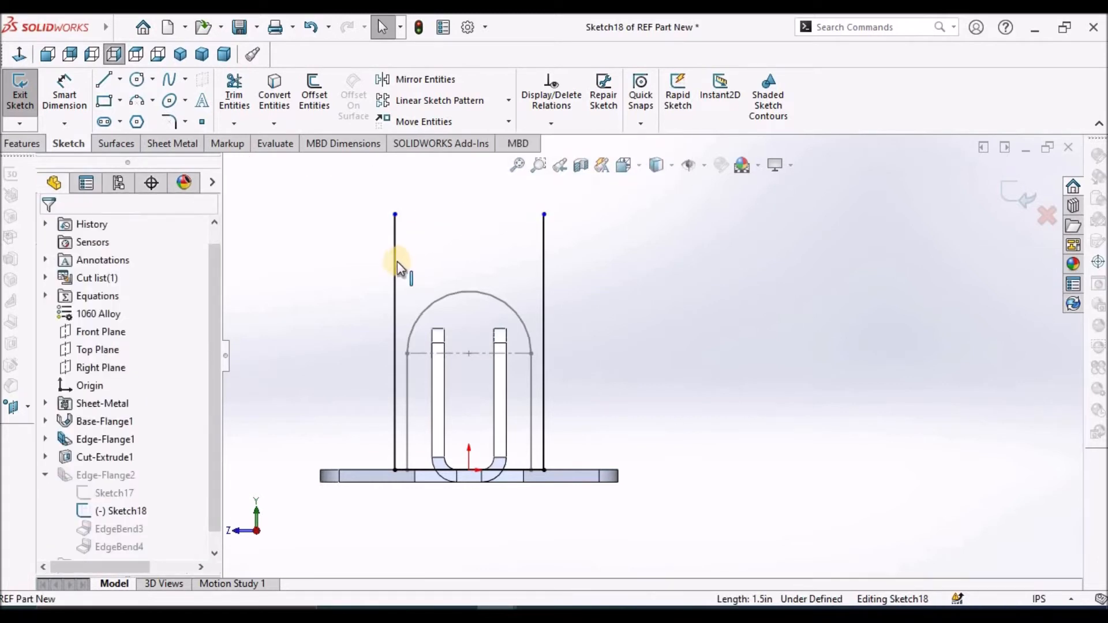
key("Delete")
left_click(544, 263)
key("Delete")
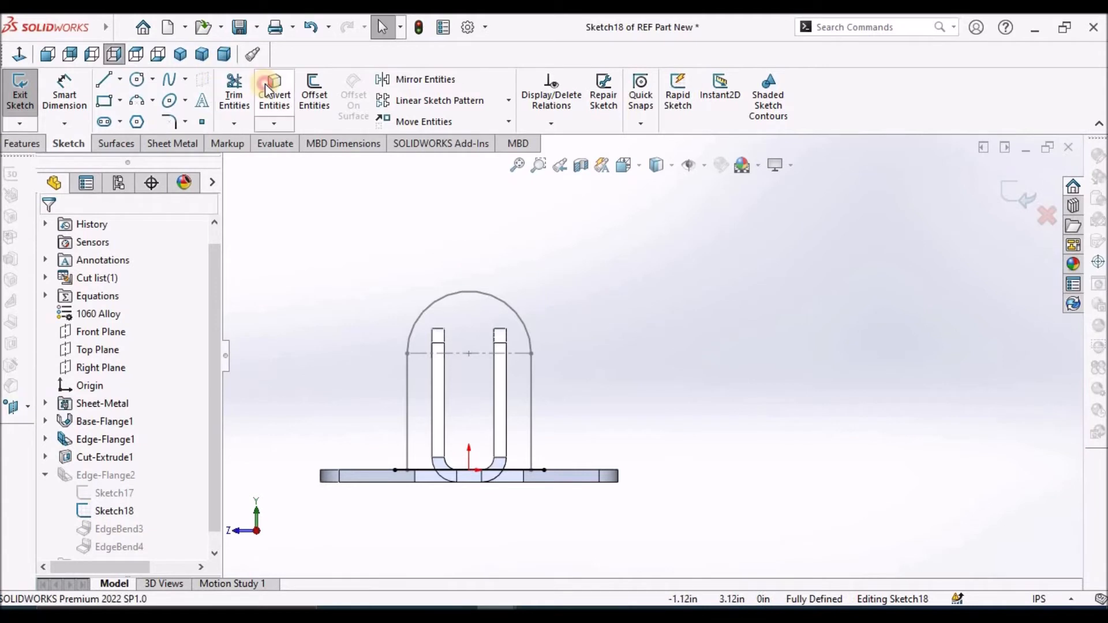
Convert the arc and two vertical side lines of Sketch17 into the cutout-side flange's profile sketch
left_click(269, 87)
left_click(501, 298)
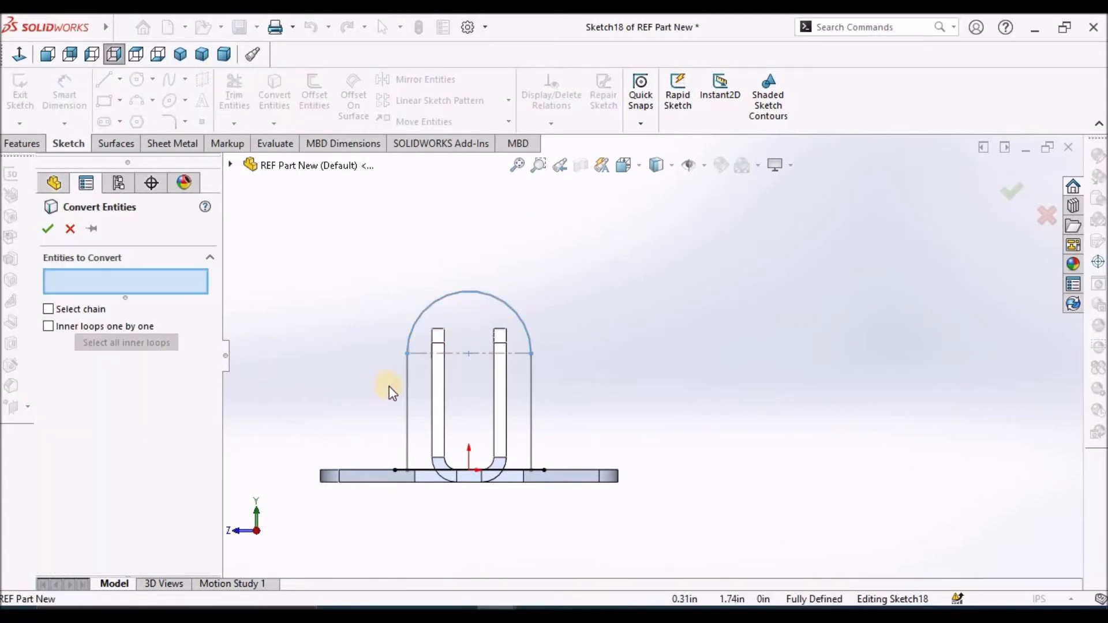
left_click(409, 384)
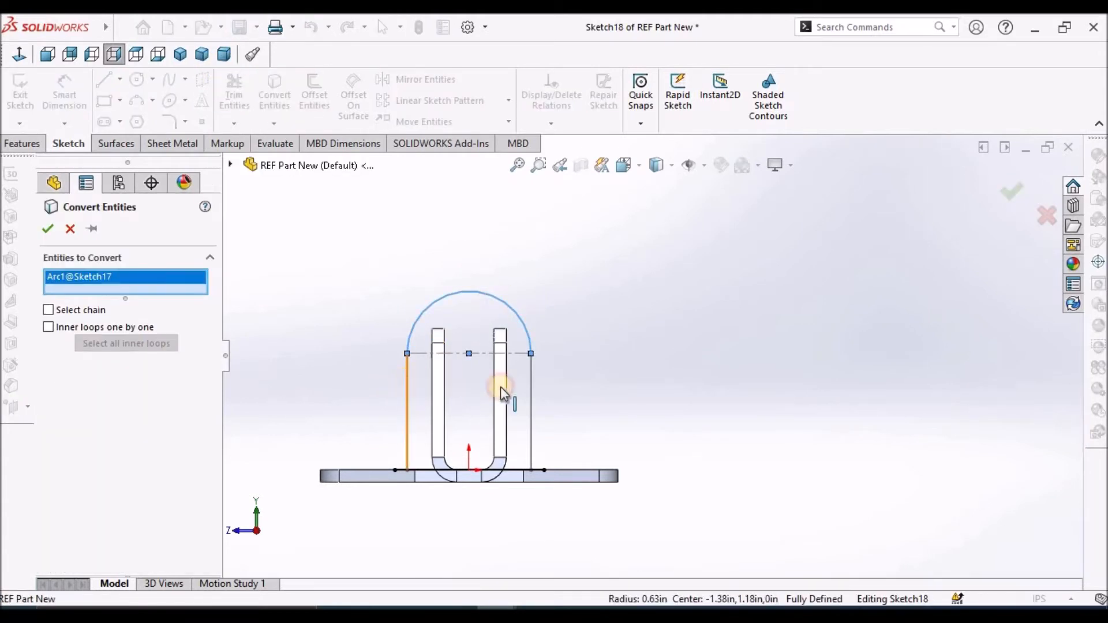
left_click(530, 387)
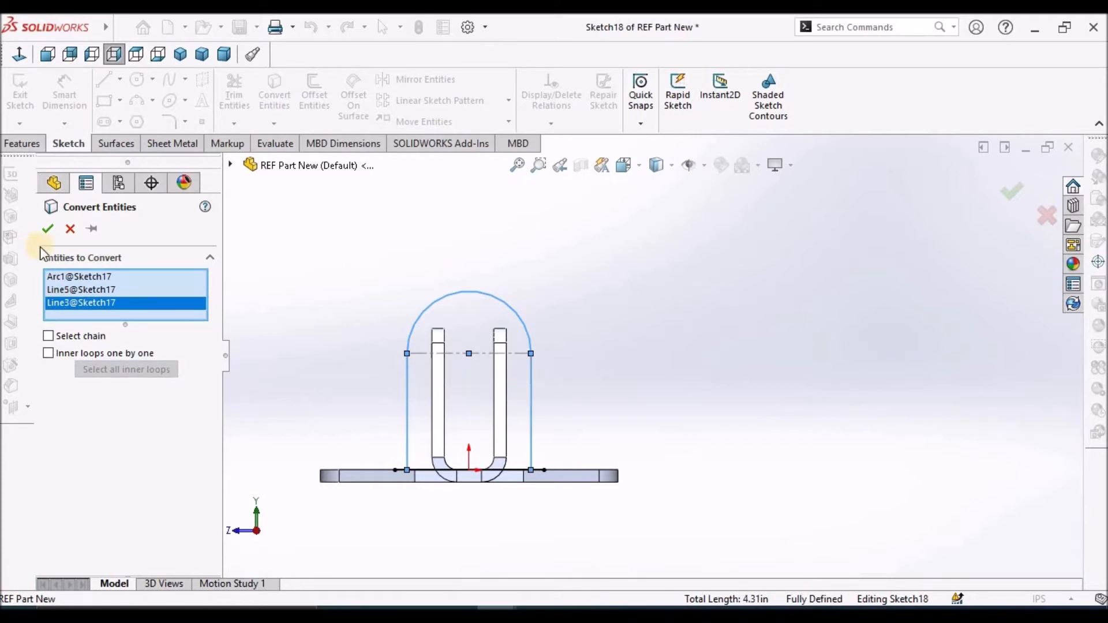
left_click(47, 229)
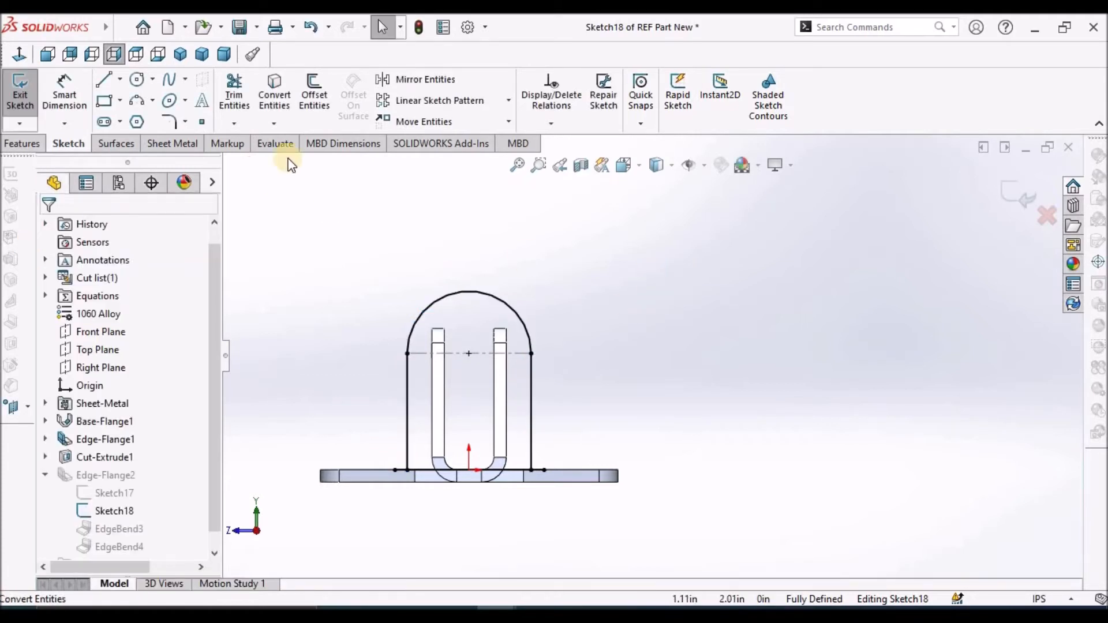
Corner-trim the overhanging ends of the bottom line in Sketch18 to the two vertical side lines
left_click(233, 95)
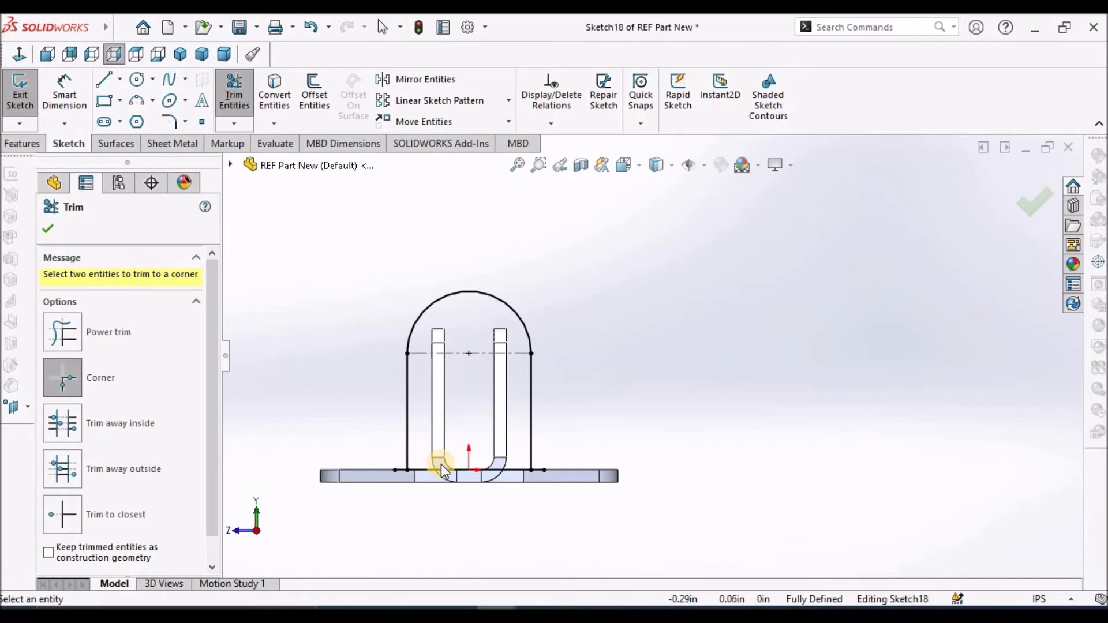
scroll(441, 464, "down", 5)
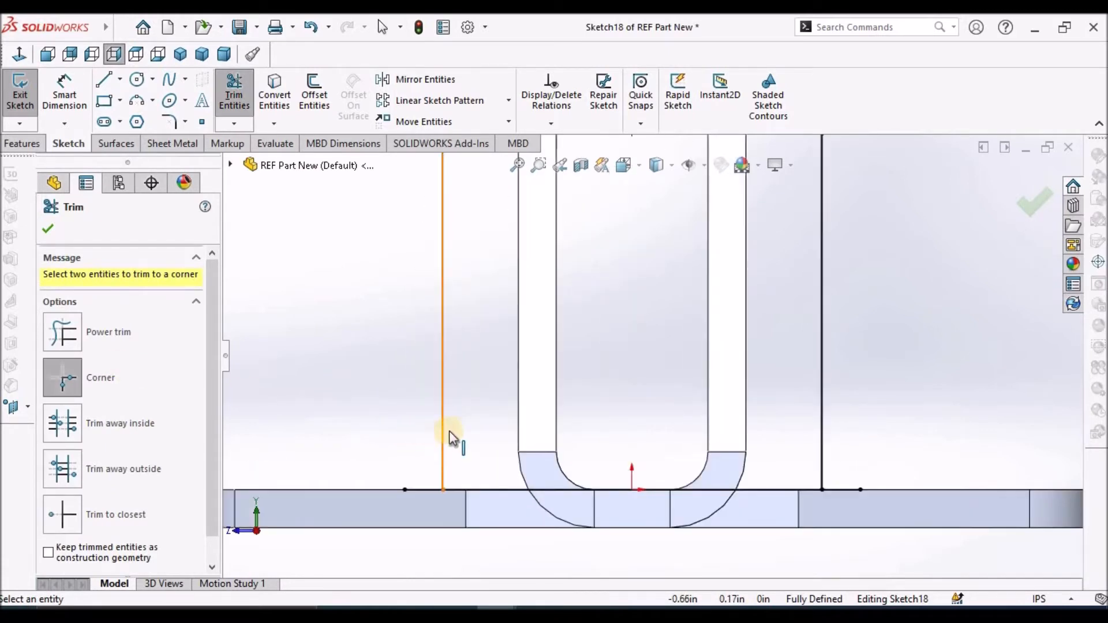
left_click(476, 490)
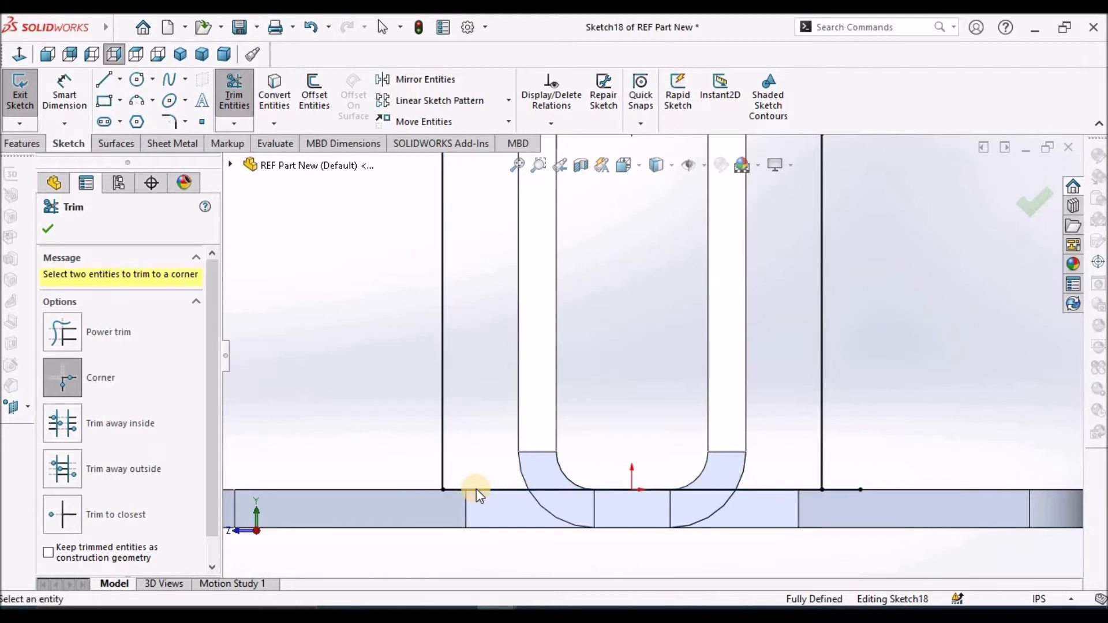
left_click(784, 490)
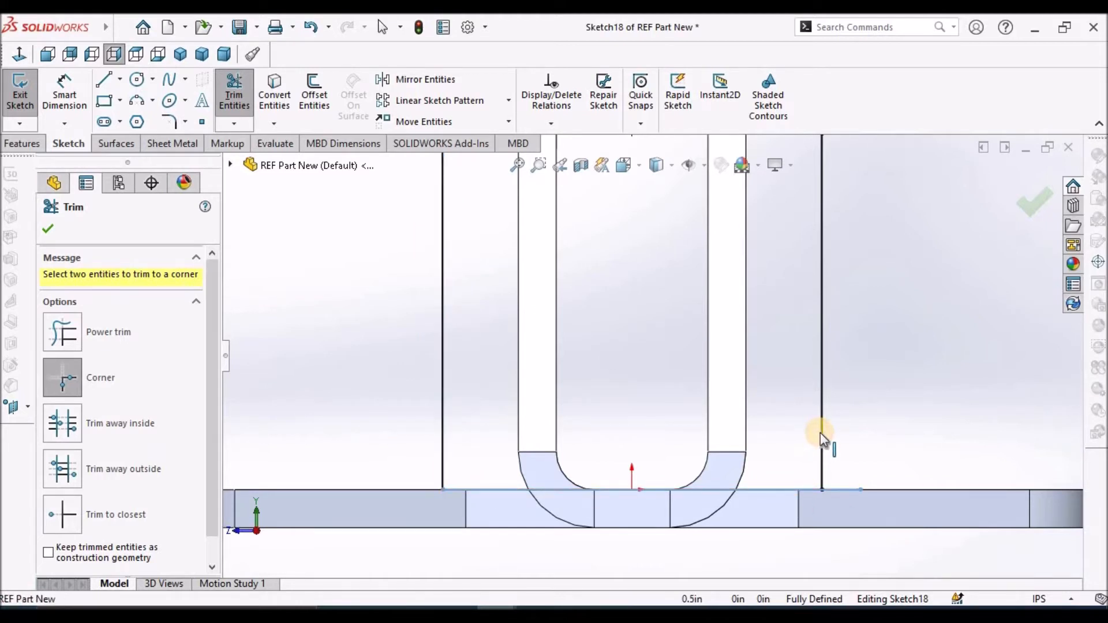
left_click(822, 432)
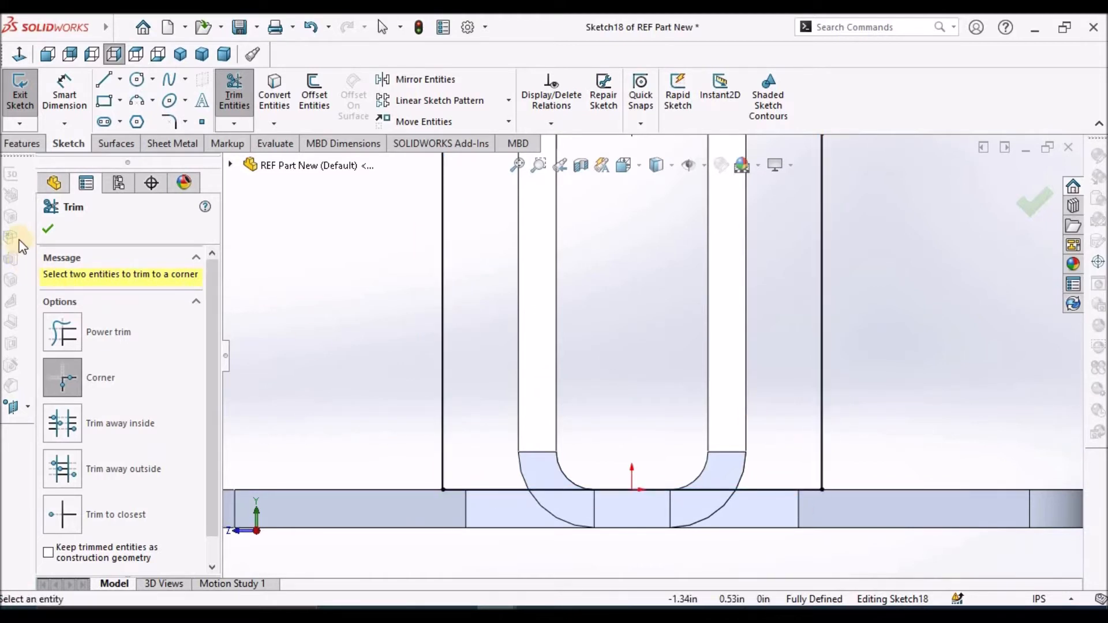
left_click(48, 229)
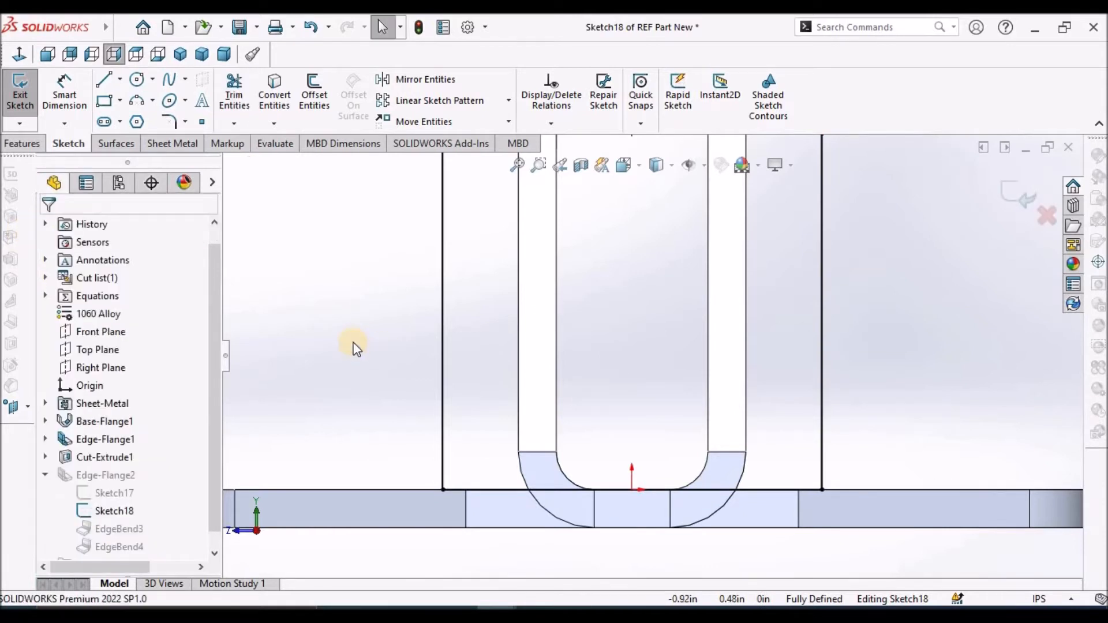
Exit the flange profile sketch to rebuild Edge-Flange2, and save the part
key("ctrl+7")
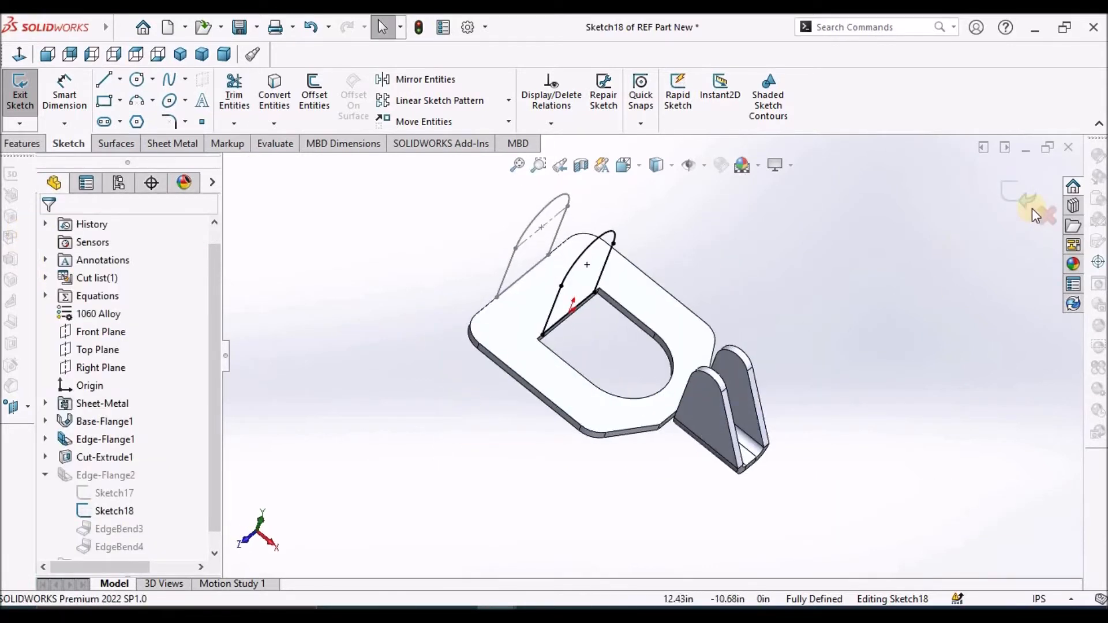
scroll(670, 290, "down", 3)
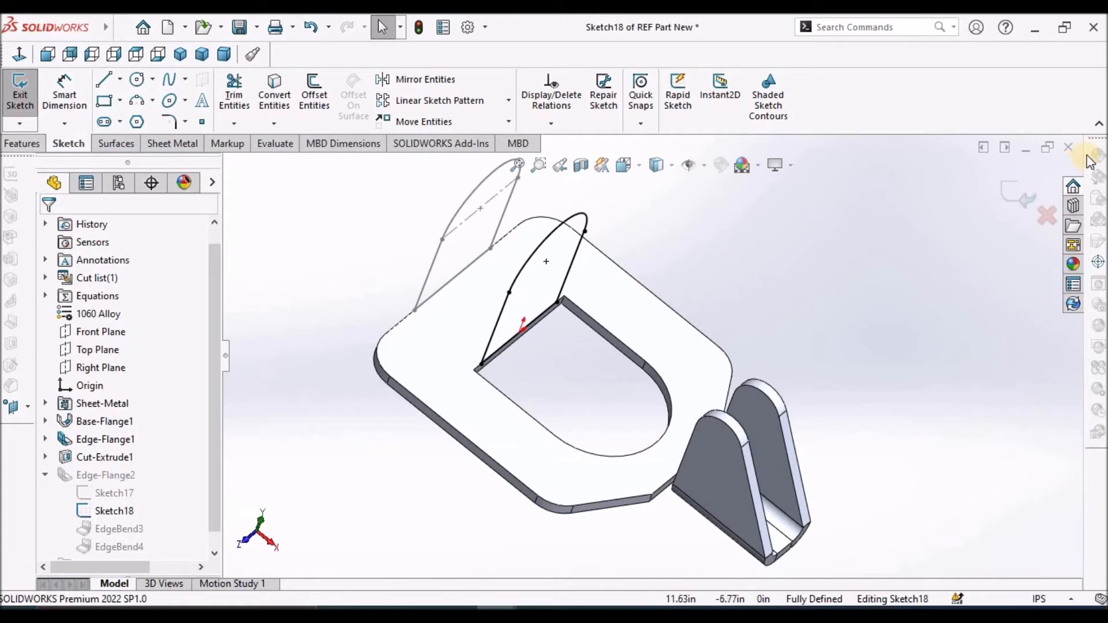
left_click(1019, 196)
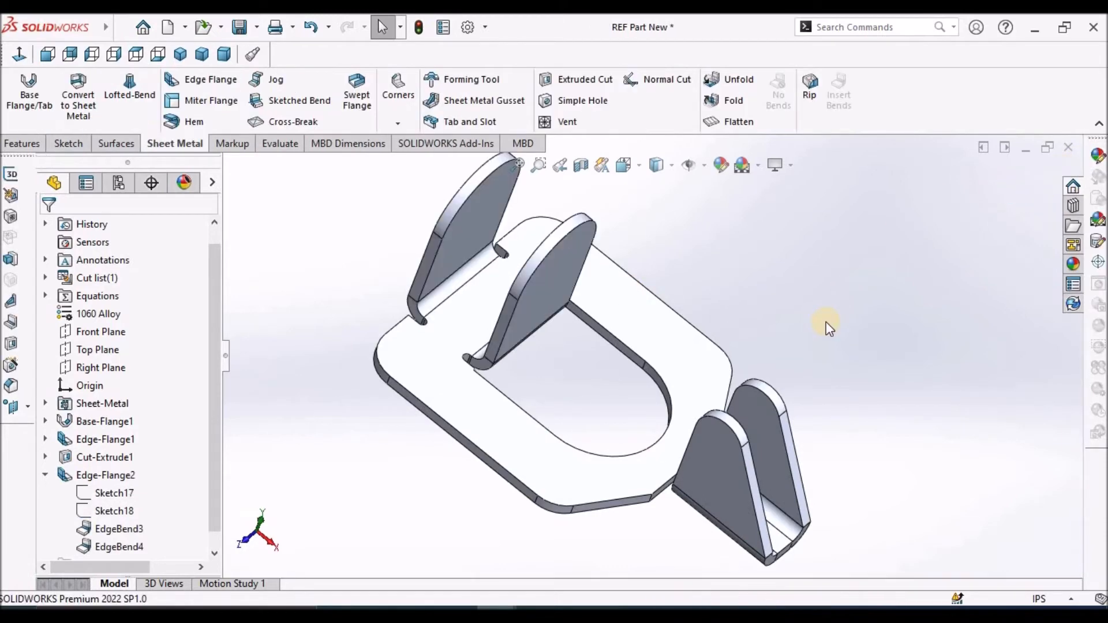
mouse_move(807, 304)
middle_mouse_down()
mouse_move(838, 215)
mouse_move(848, 346)
mouse_move(782, 404)
mouse_move(824, 311)
middle_mouse_up()
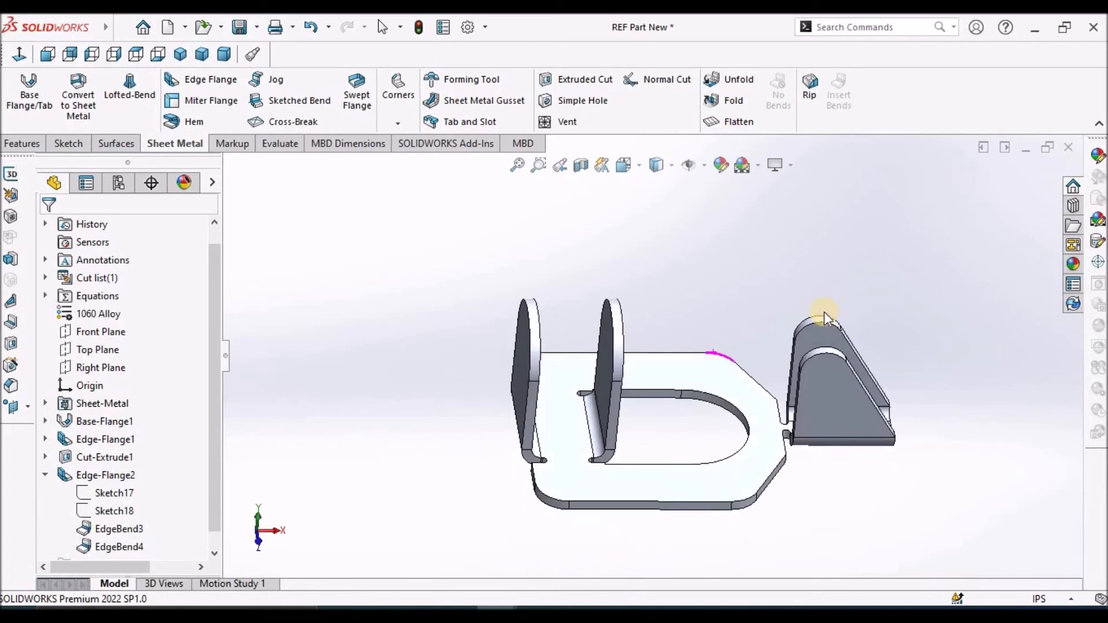
key("ctrl+s")
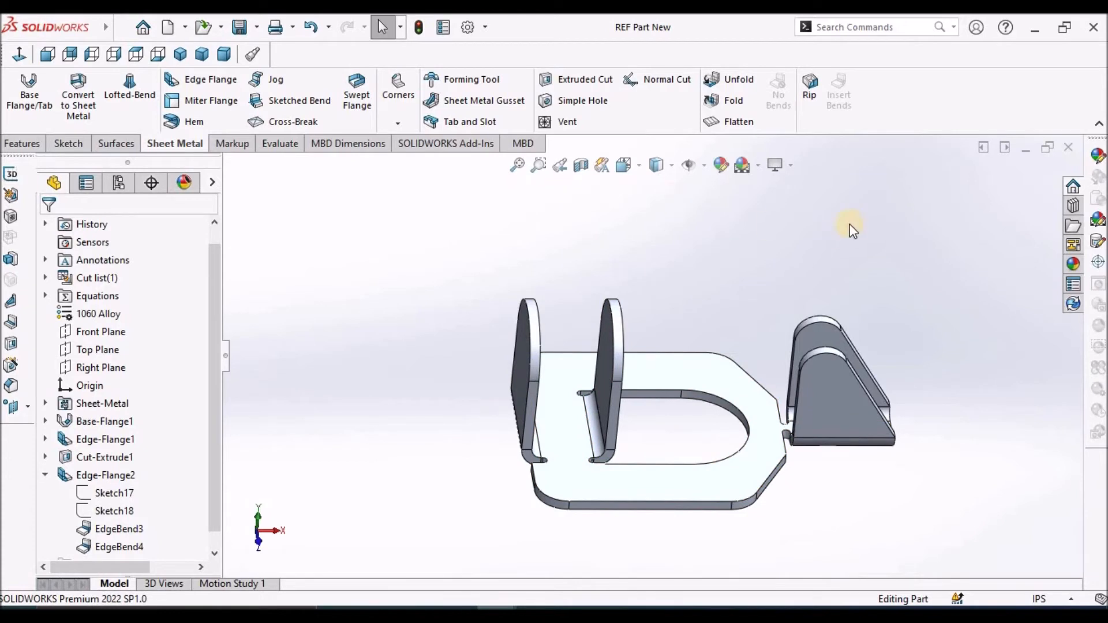
Add a simple hole with a Through All end condition on the outer face of the front tapered flange
left_click(826, 384)
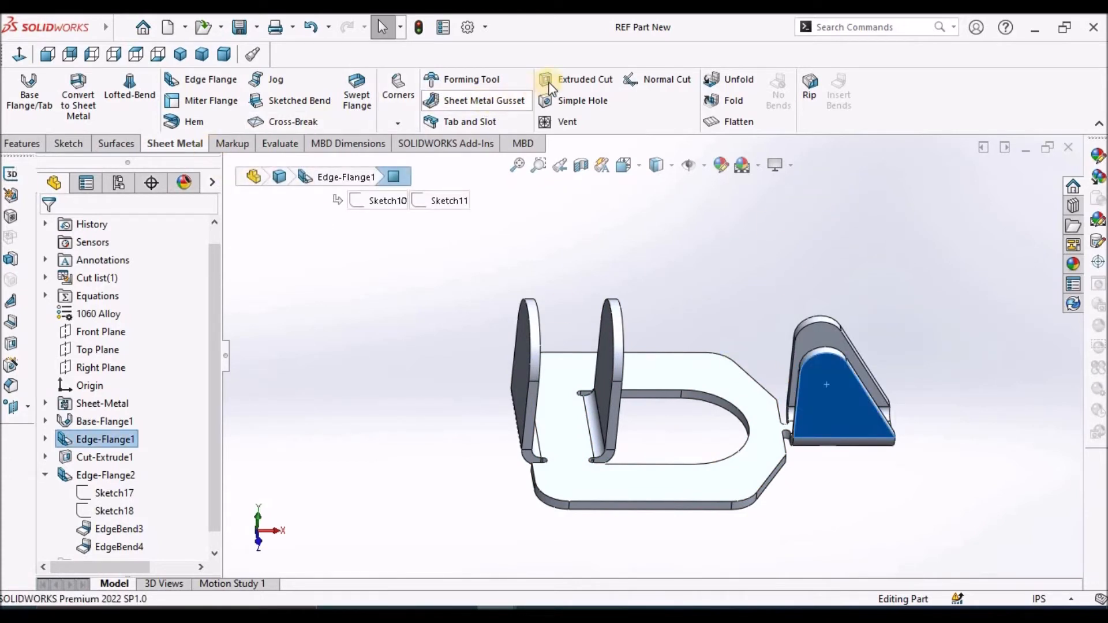
left_click(569, 103)
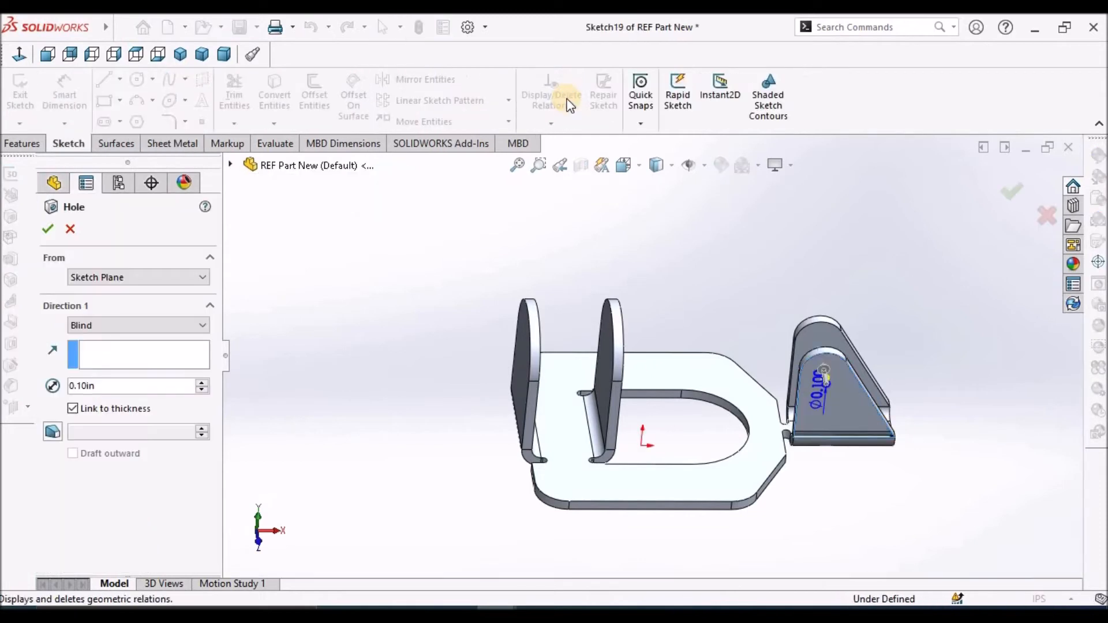
left_click(202, 325)
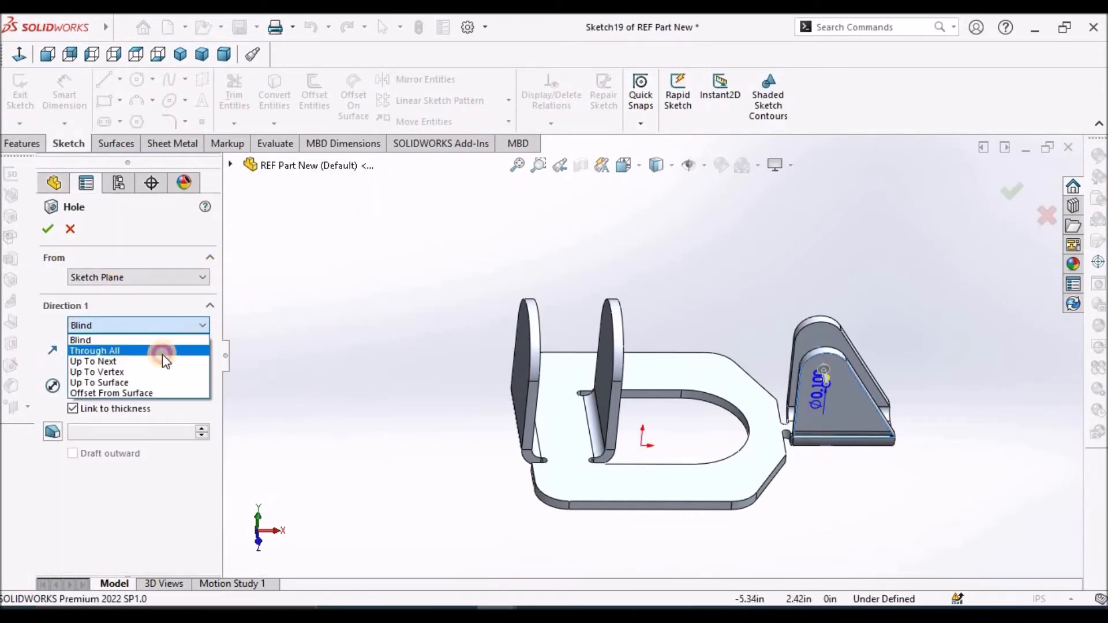
left_click(162, 352)
left_click(51, 228)
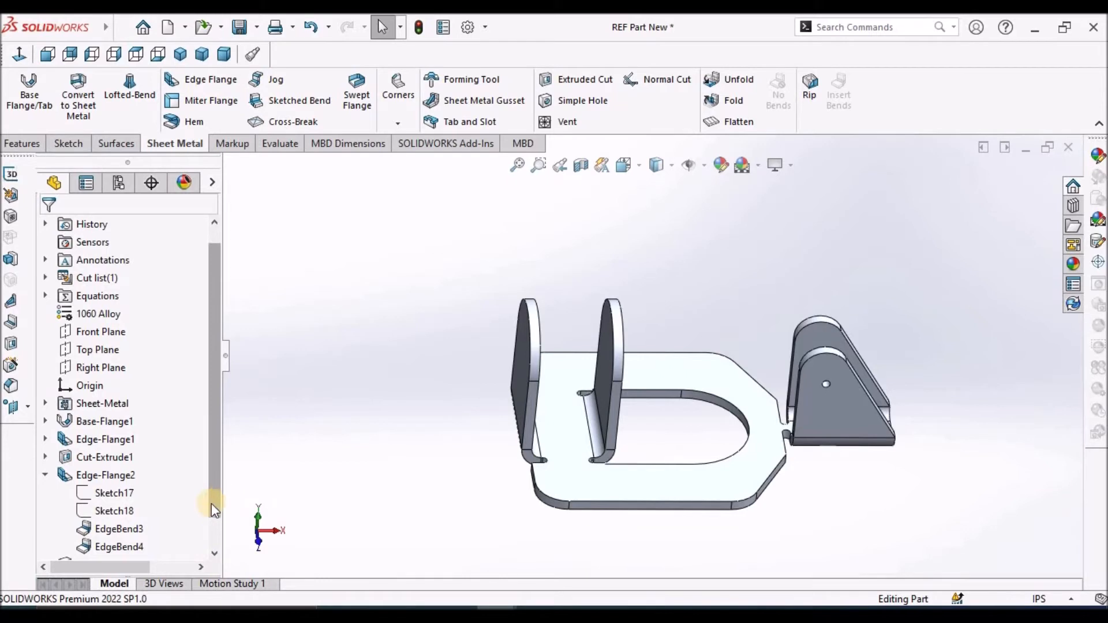
Edit the hole's sketch, place its diameter dimension outside the tapered flange, and set the diameter to 0.25 in
left_click(214, 553)
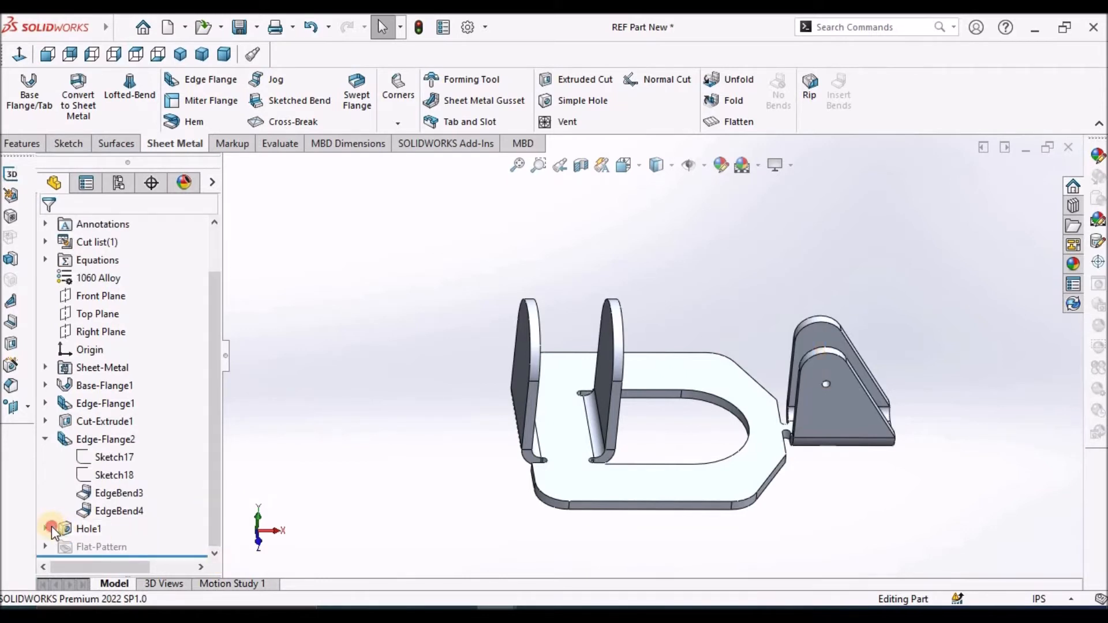
left_click(46, 528)
left_click(103, 545)
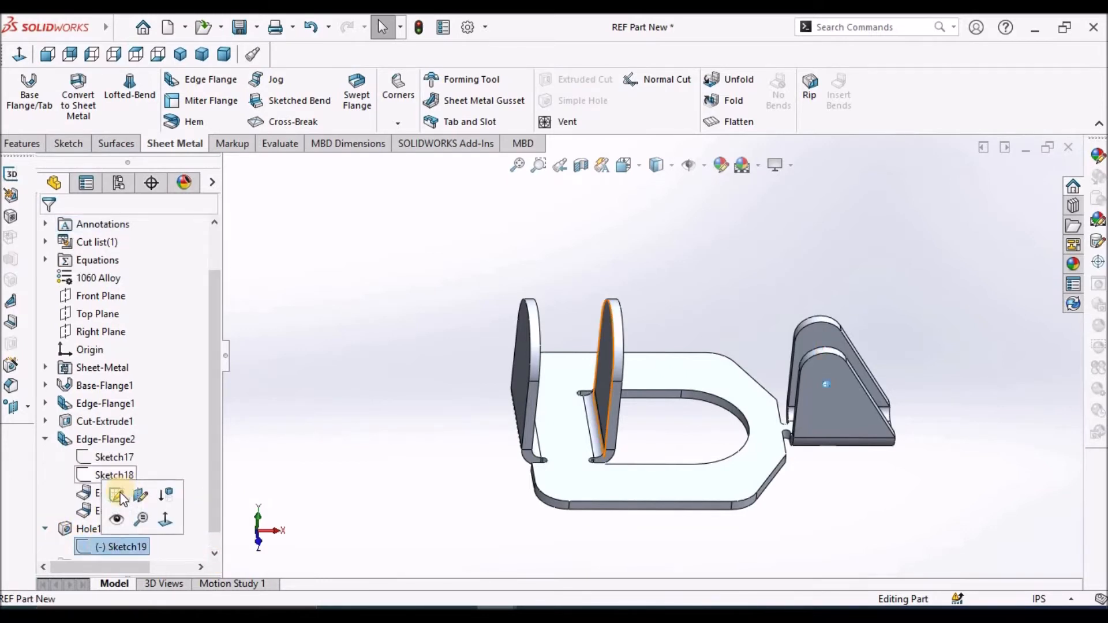
left_click(117, 496)
scroll(810, 344, "down", 4)
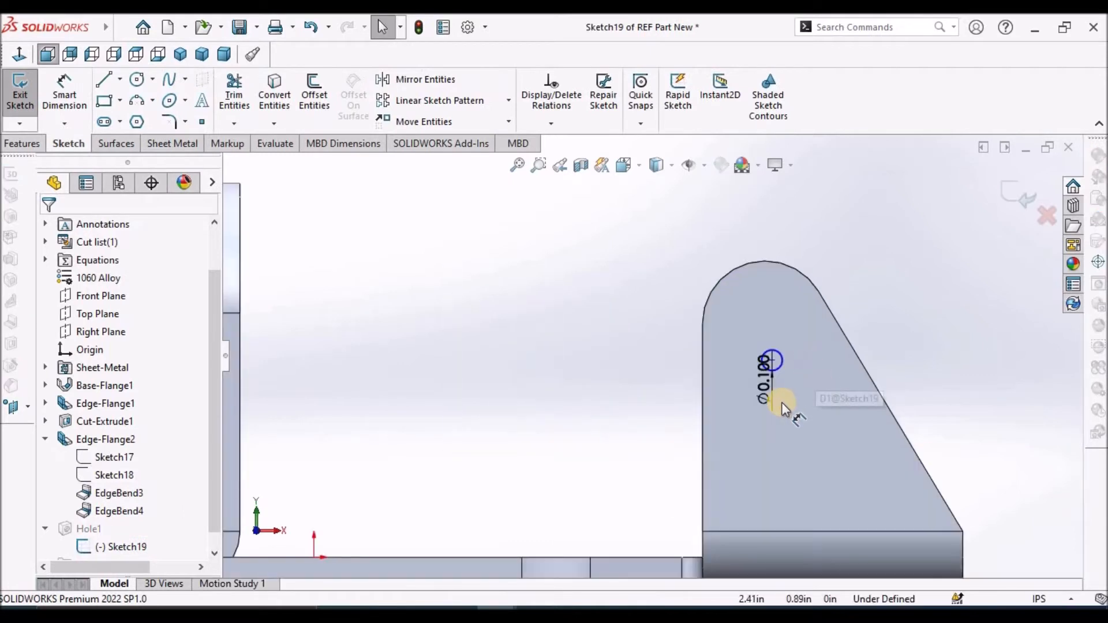
left_click_drag(769, 400, 902, 288)
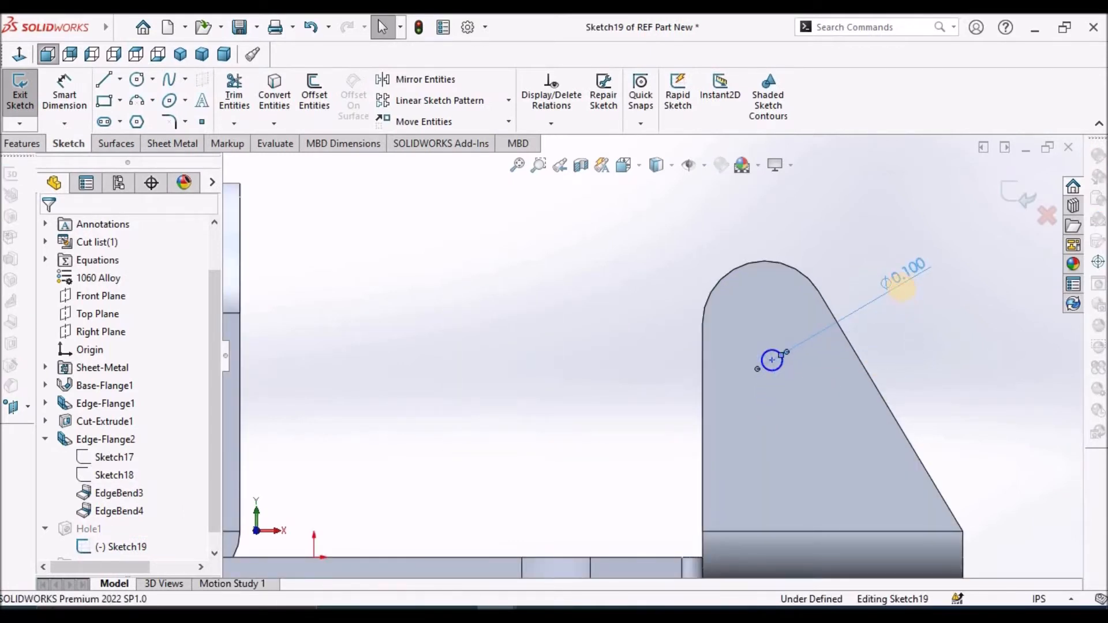
double_click(902, 288)
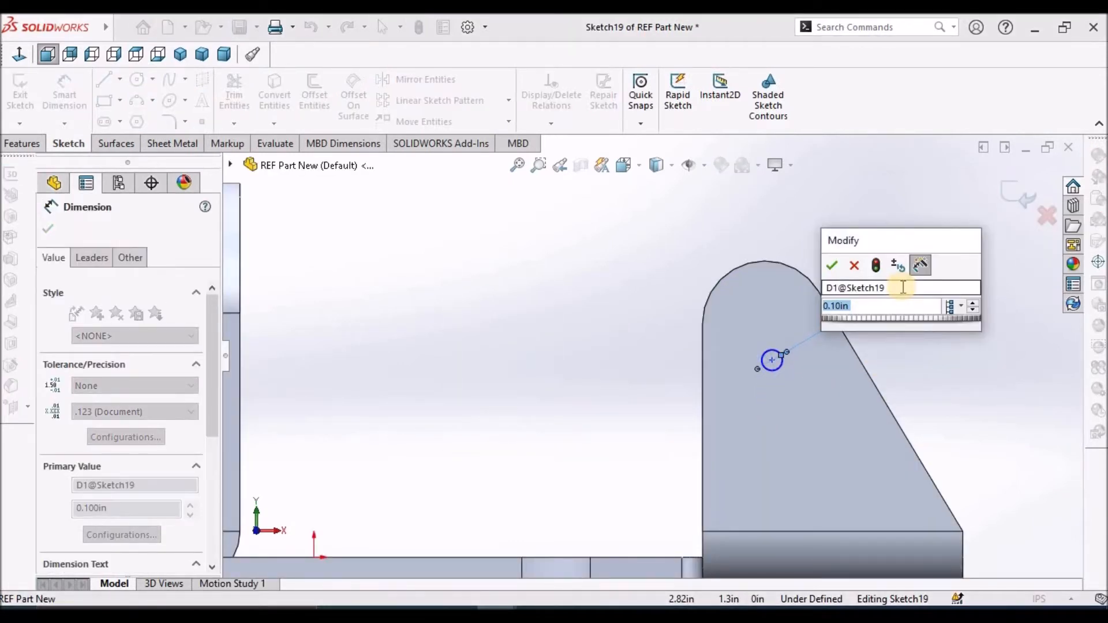
type(".25")
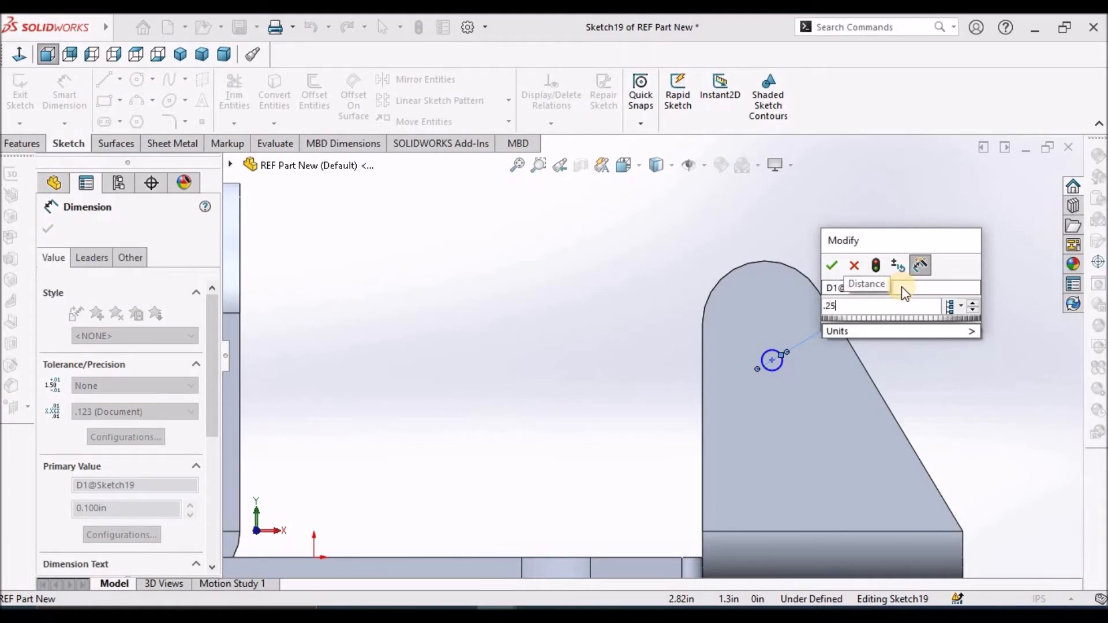
key("Return")
left_click(491, 367)
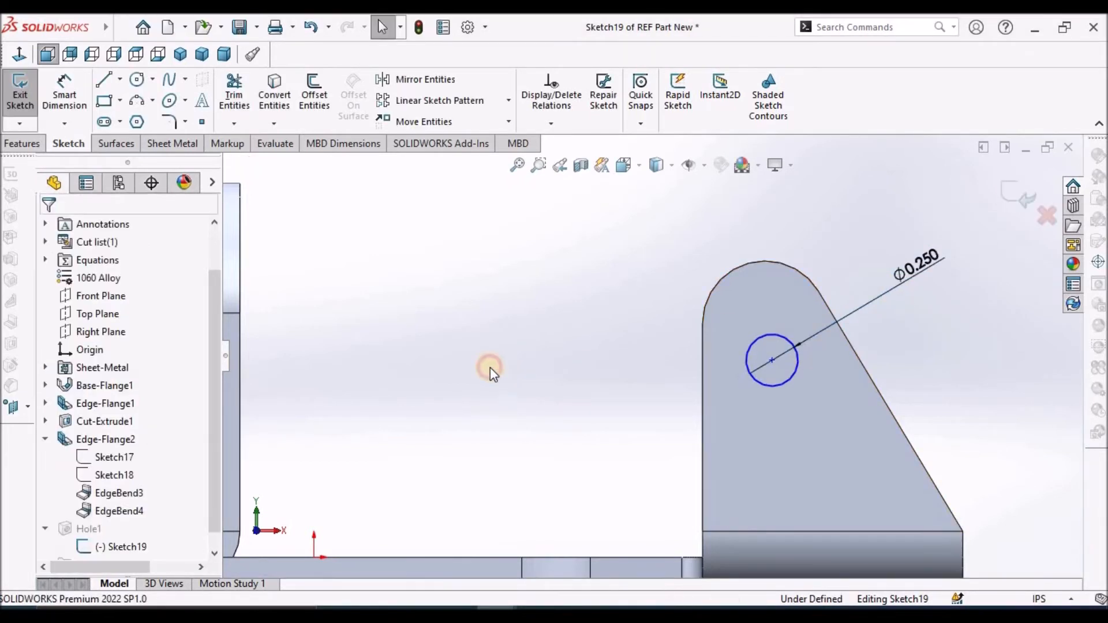
Make the hole circle's centre coincident with the centre of the tapered flange's rounded top, and exit the sketch
scroll(767, 363, "down", 1)
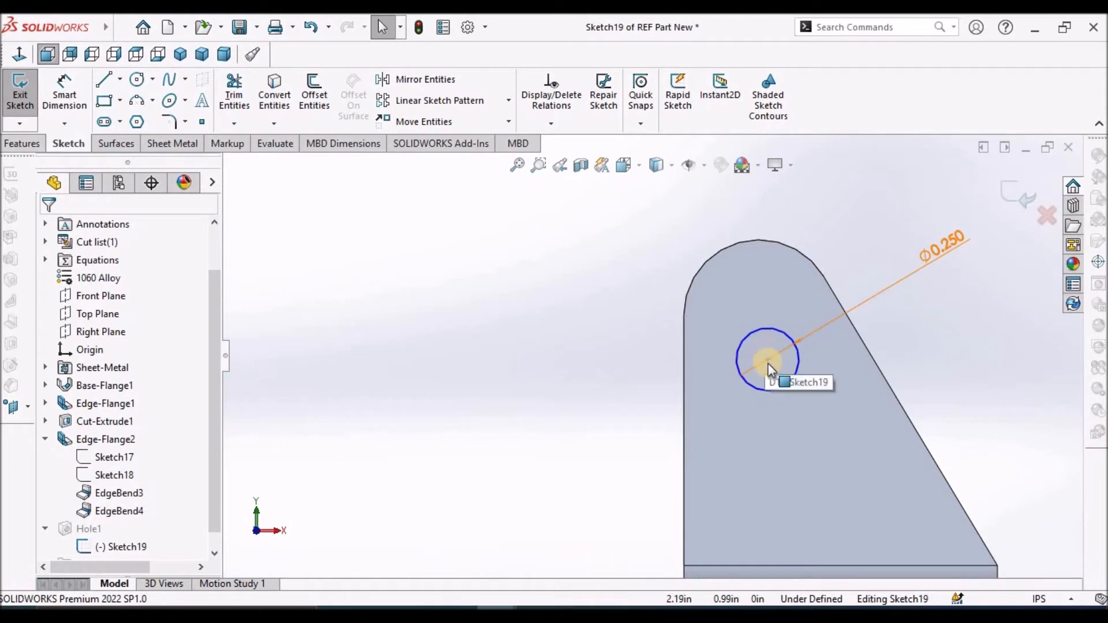
left_click_drag(768, 359, 735, 246)
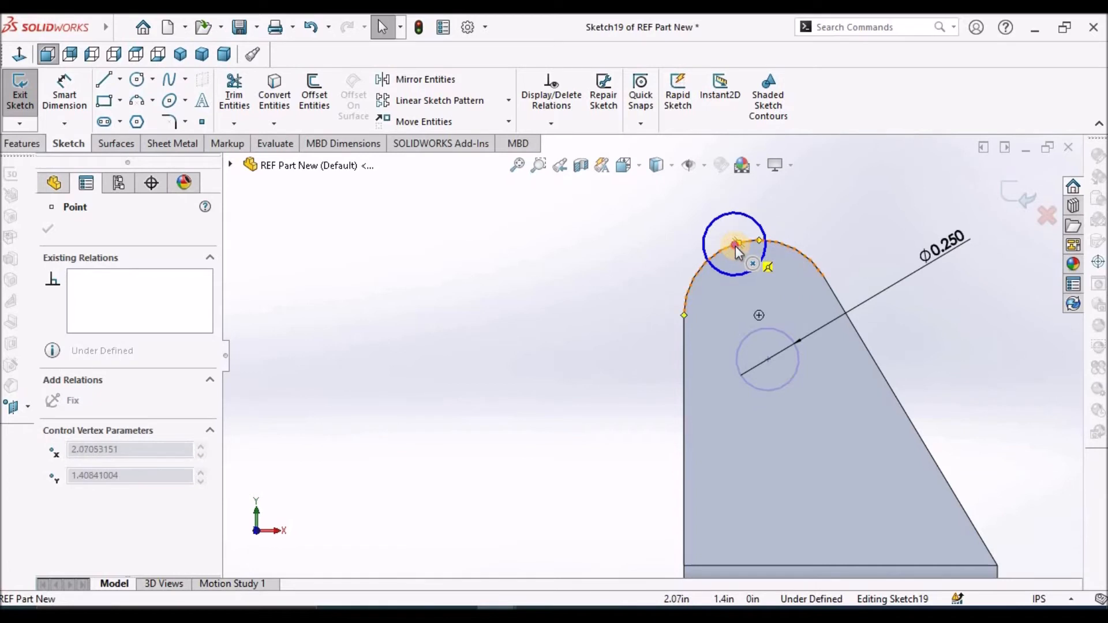
left_click_drag(736, 246, 757, 316)
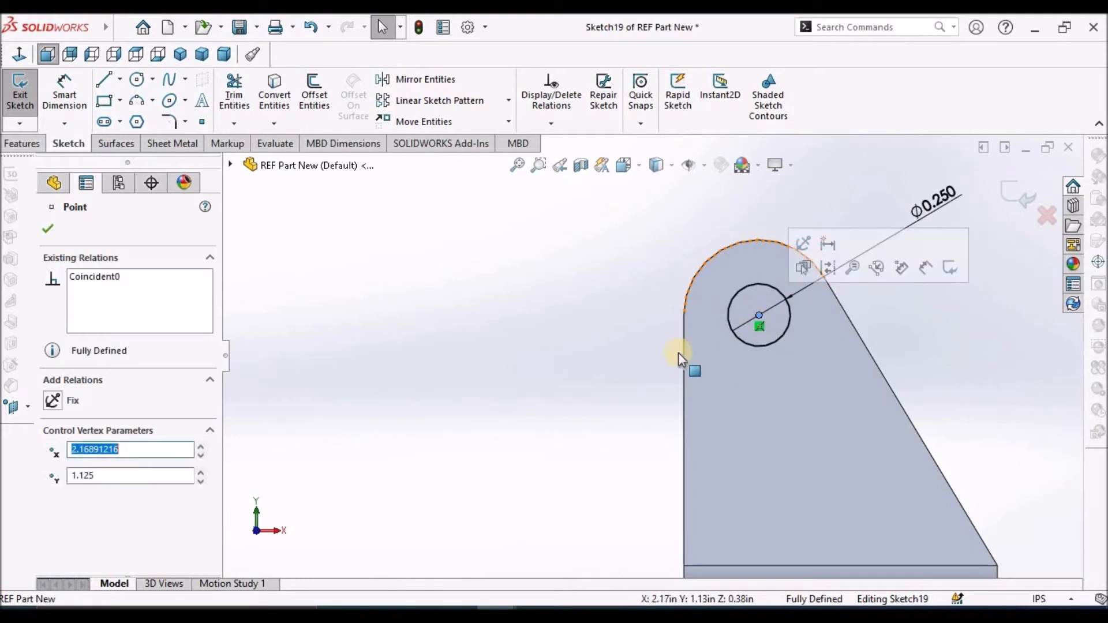
left_click(478, 361)
scroll(605, 334, "up", 3)
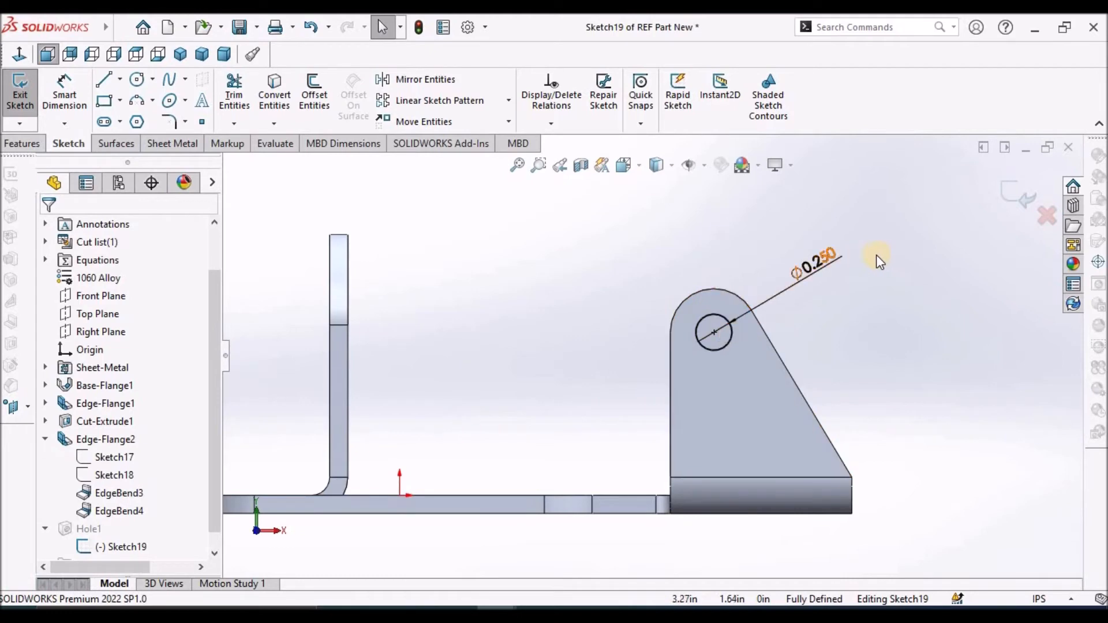
left_click(1027, 192)
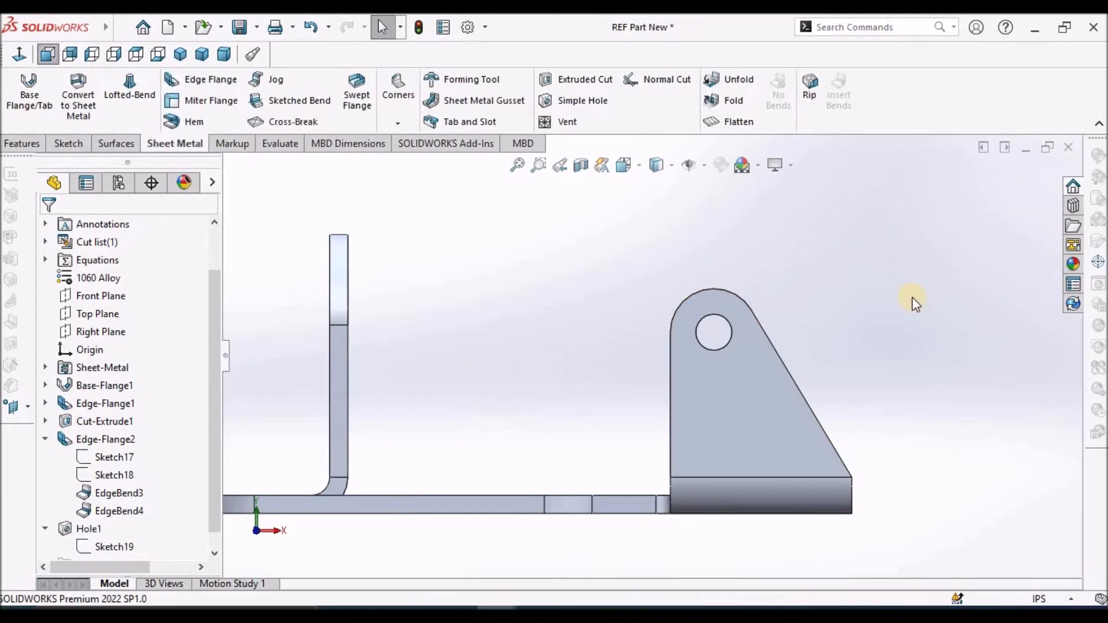
Select the outer face of the outermost round-topped flange as the plane for a new sketch
middle_click_drag(862, 436, 865, 443)
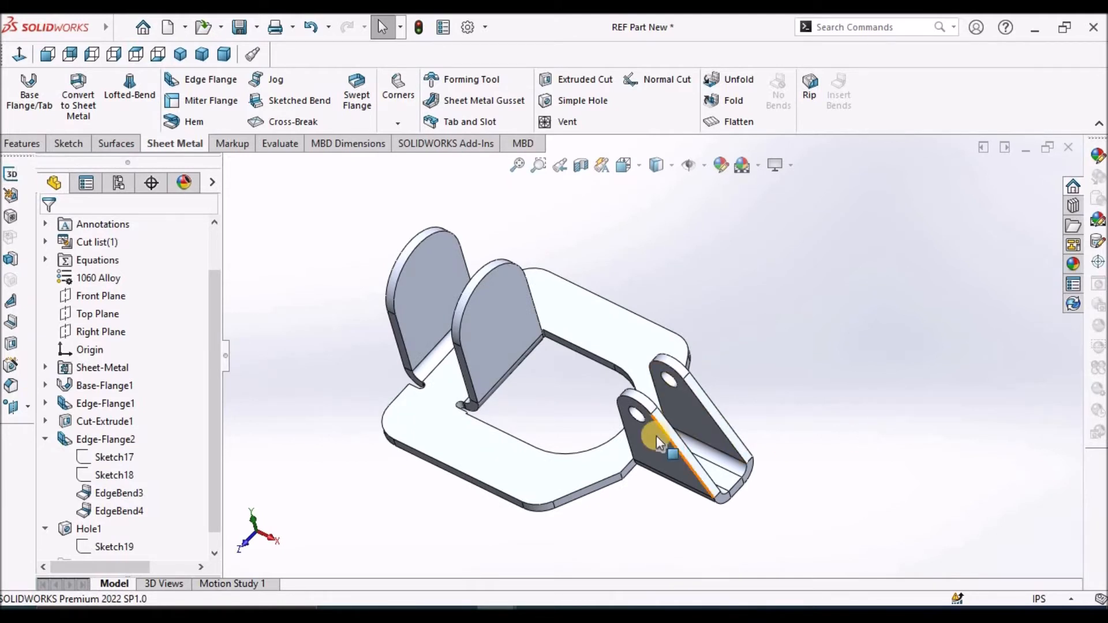
middle_click_drag(589, 346, 695, 375)
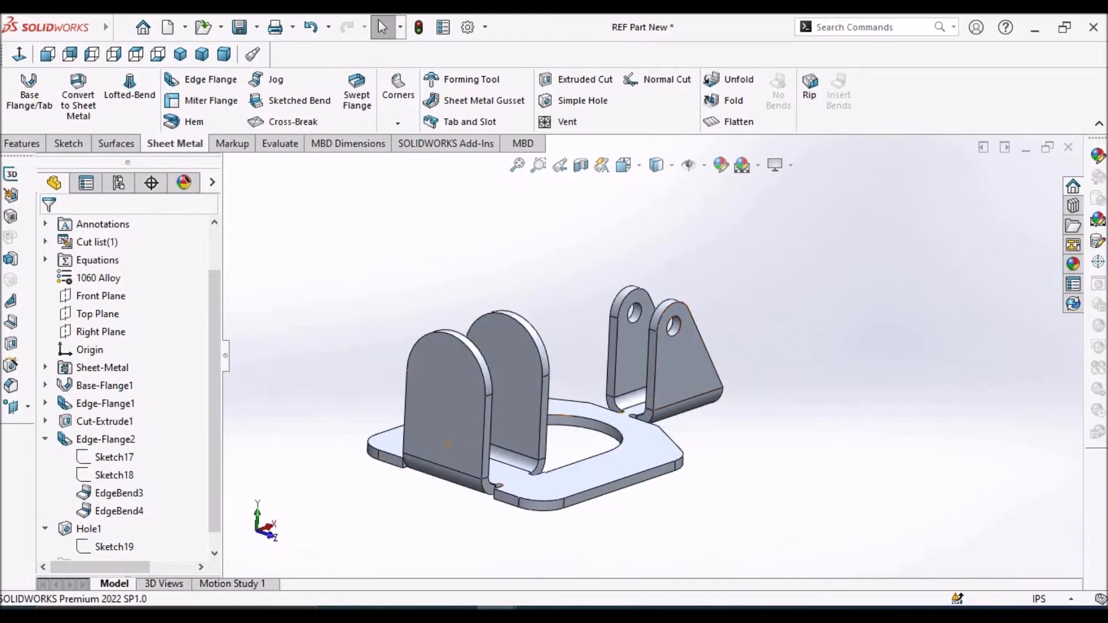
left_click(442, 414)
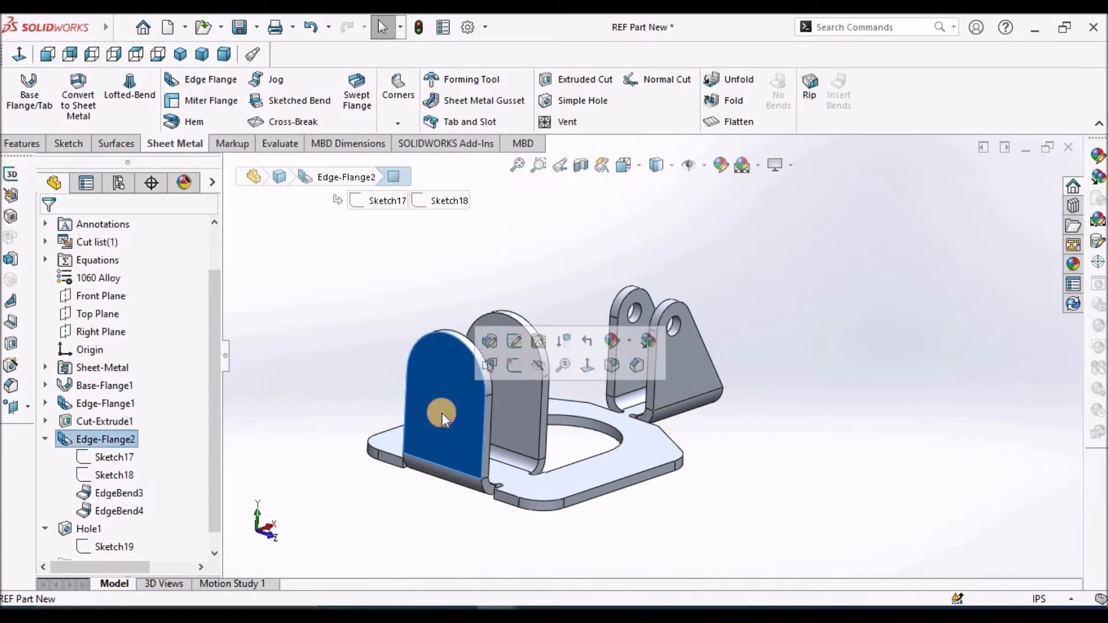
left_click(72, 144)
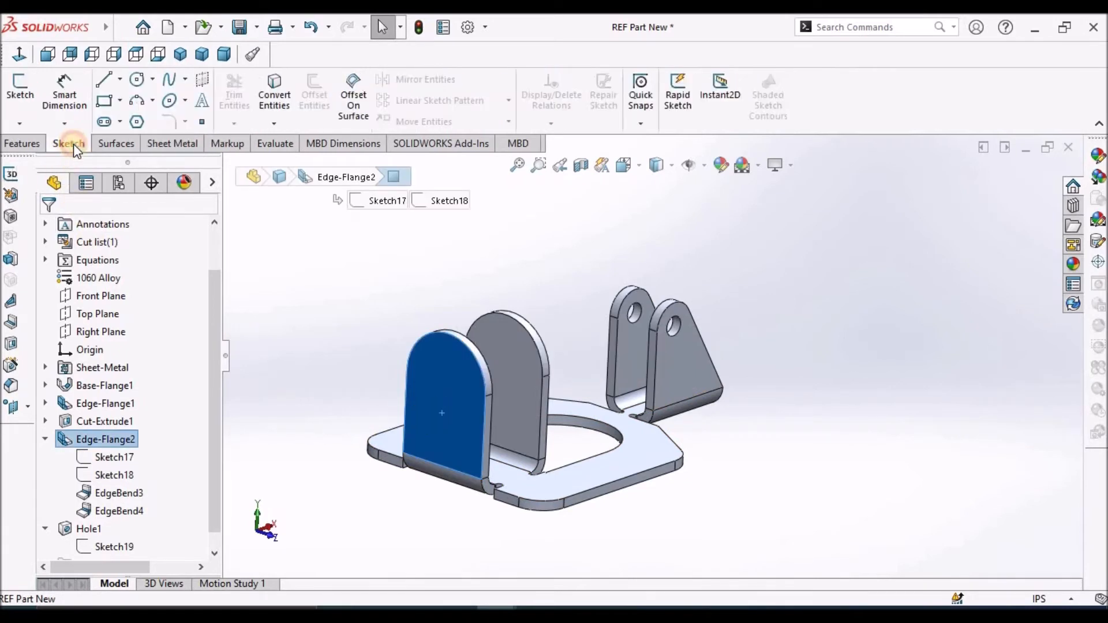
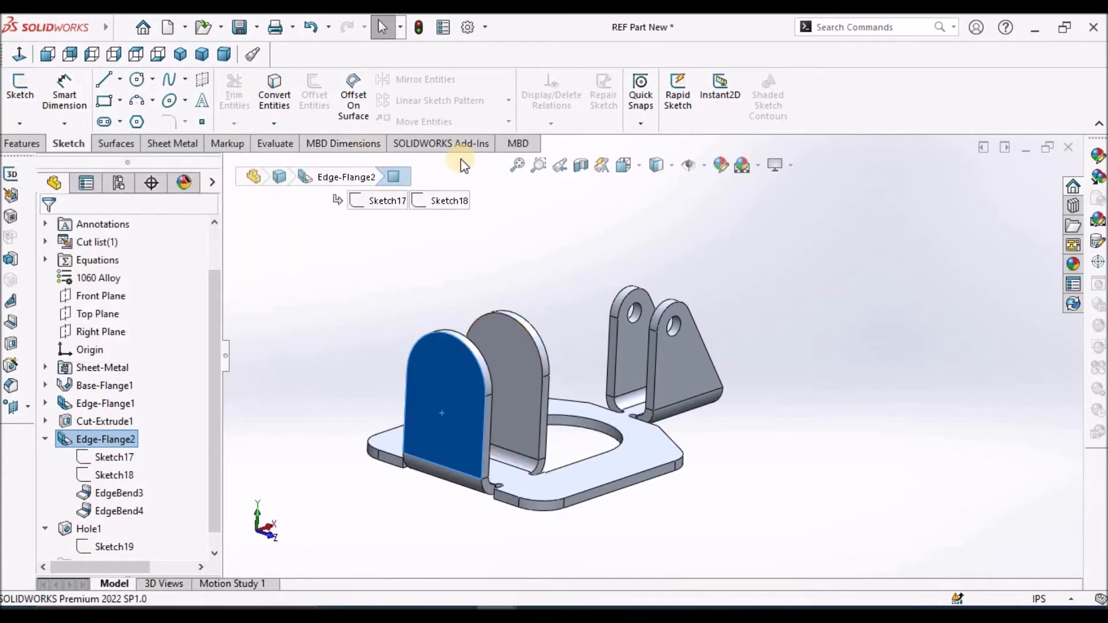
Start a simple hole on the outermost round-topped flange's outer face with a Blind end condition and a 0.60 in diameter
left_click(178, 145)
left_click(578, 101)
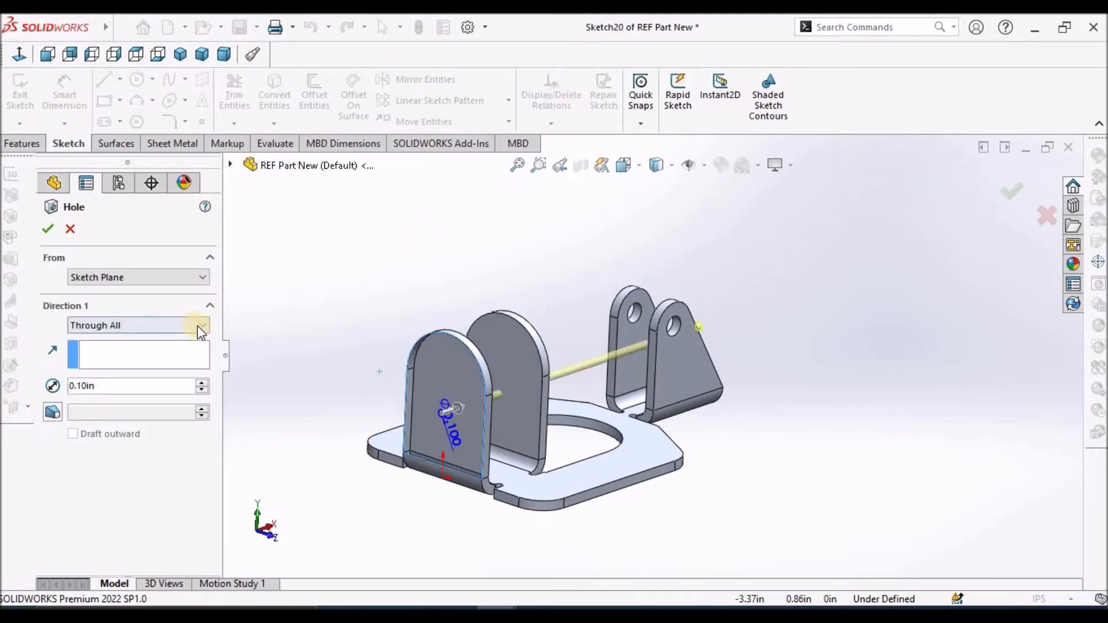
left_click(203, 327)
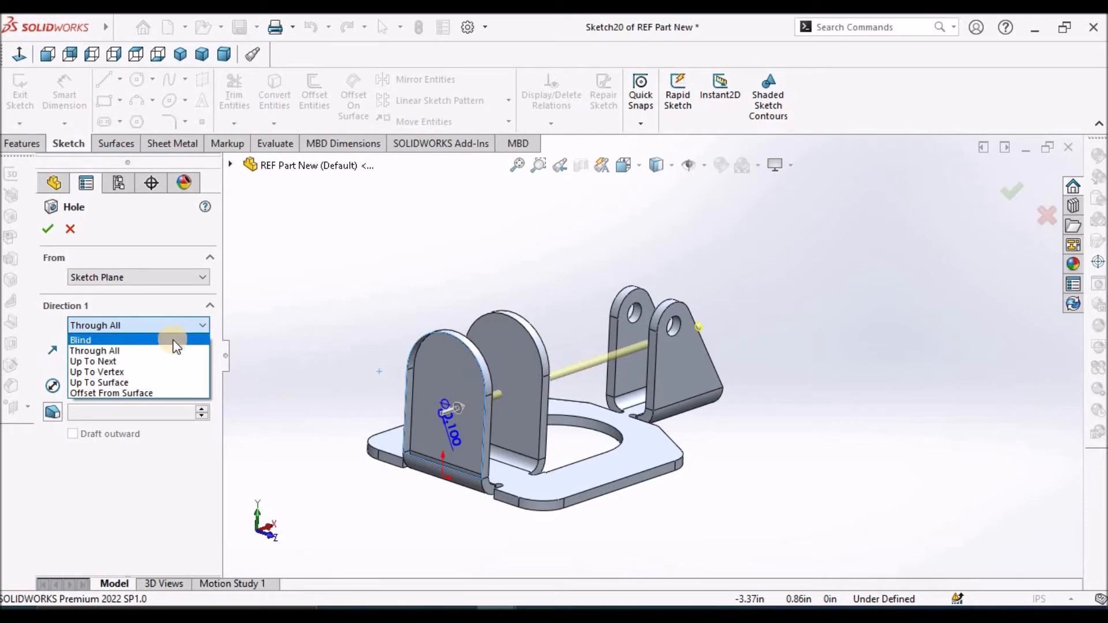
left_click(176, 340)
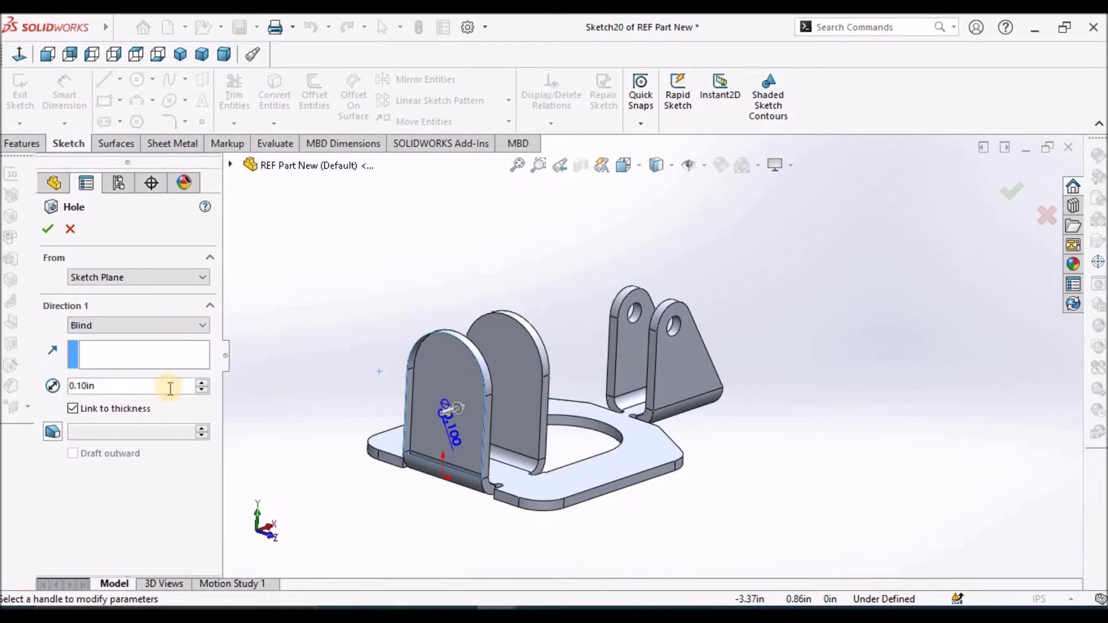
left_click(204, 383)
left_click(203, 383)
left_click(204, 384)
left_click(203, 384)
left_click(202, 384)
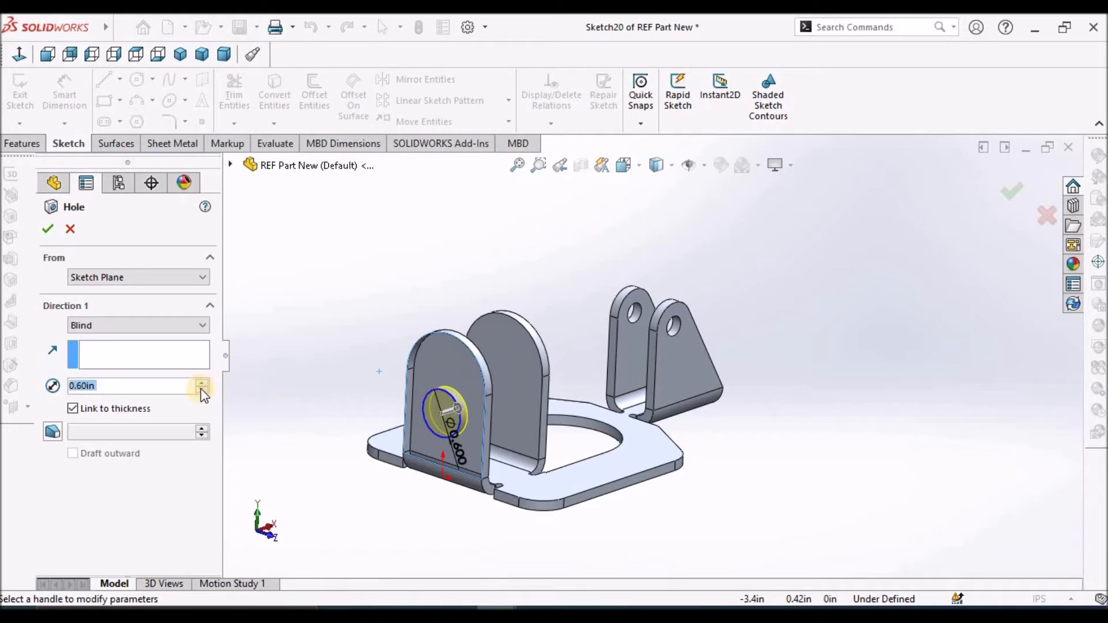
left_click(200, 327)
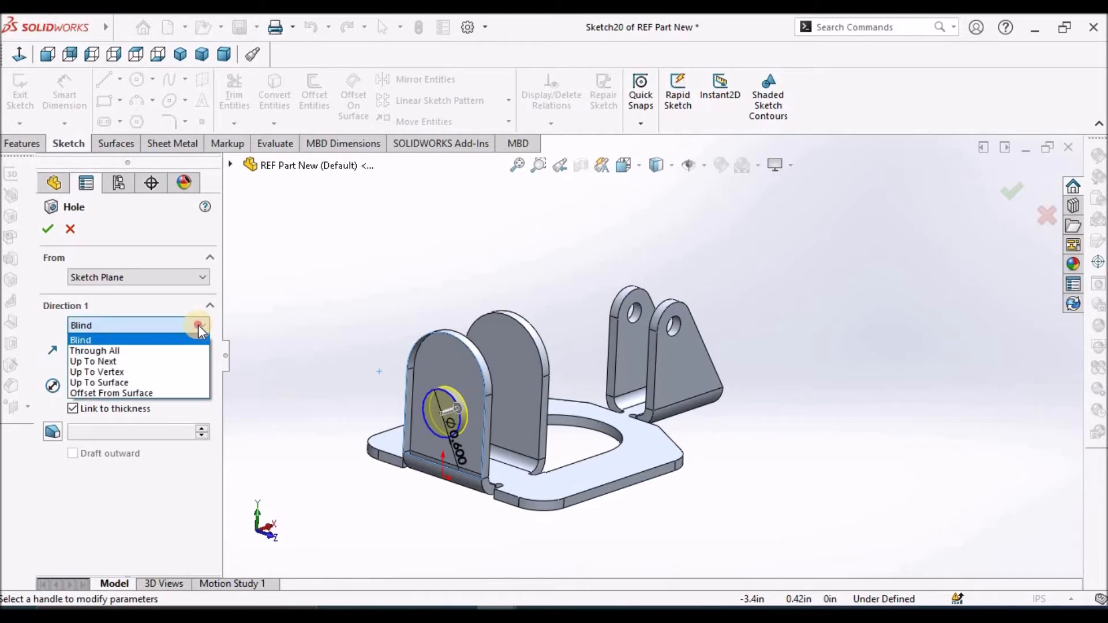
left_click(198, 325)
left_click(198, 325)
left_click(135, 456)
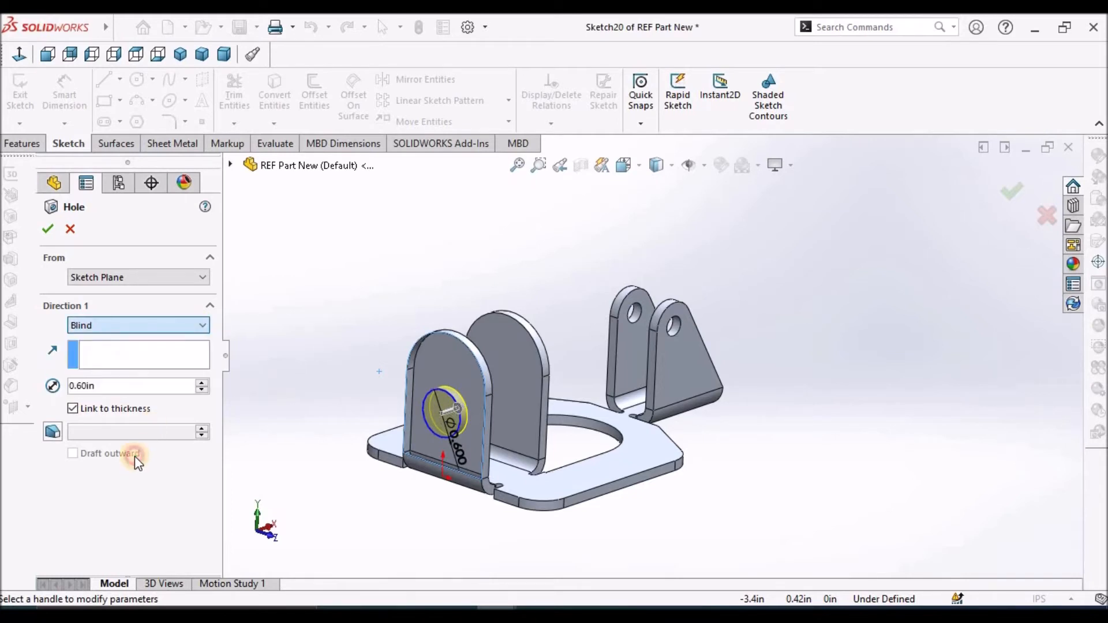
Unlink the hole's depth from the sheet thickness and set the depth to 1.425 in, reaching through both round-topped flanges
middle_click_drag(594, 337, 436, 359)
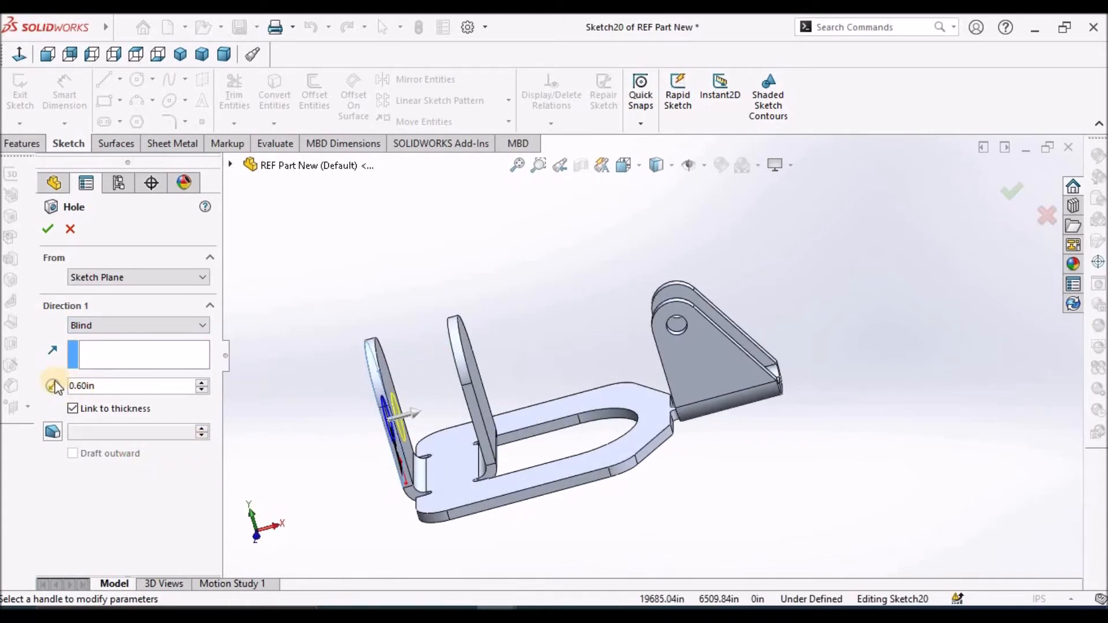
left_click(73, 409)
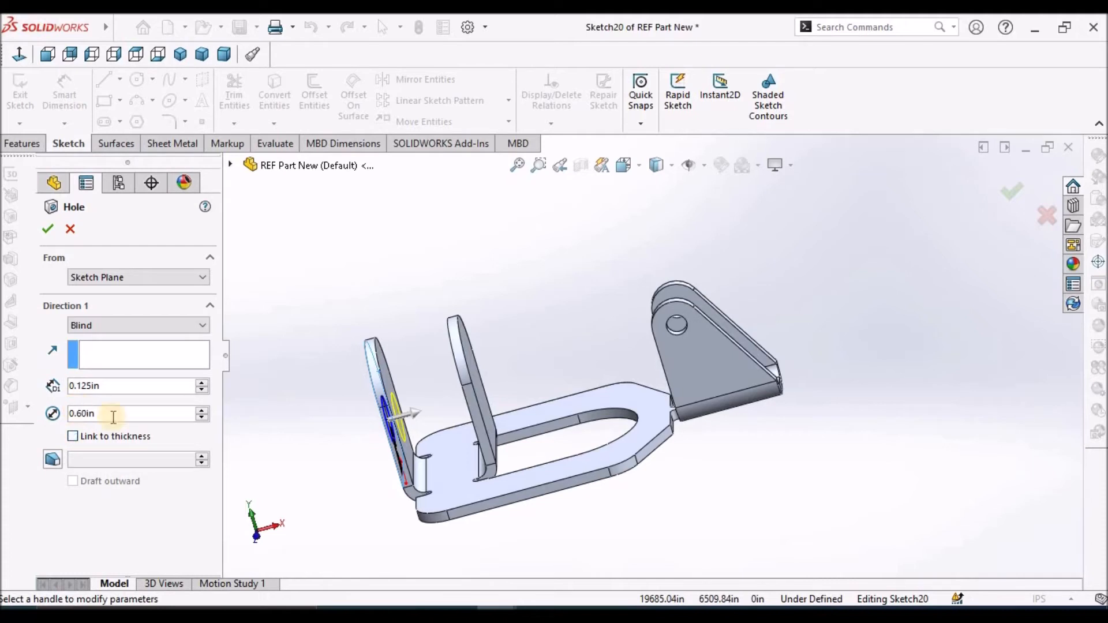
left_click(203, 383)
left_click(203, 383)
left_click(202, 383)
left_click(203, 383)
left_click(202, 383)
left_click(202, 382)
left_click(203, 383)
left_click(202, 383)
left_click(203, 383)
left_click(203, 383)
left_click(203, 383)
Set the hole's diameter to 0.625 in and accept the hole through the two round-topped flanges
middle_click_drag(589, 243, 588, 325)
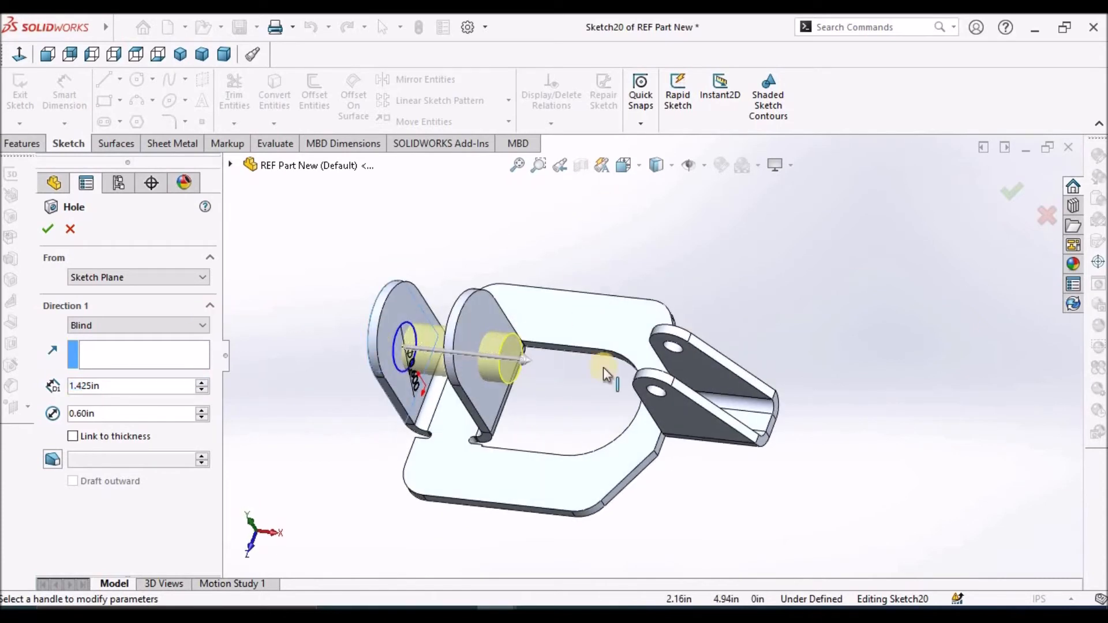
middle_click_drag(710, 323, 681, 407)
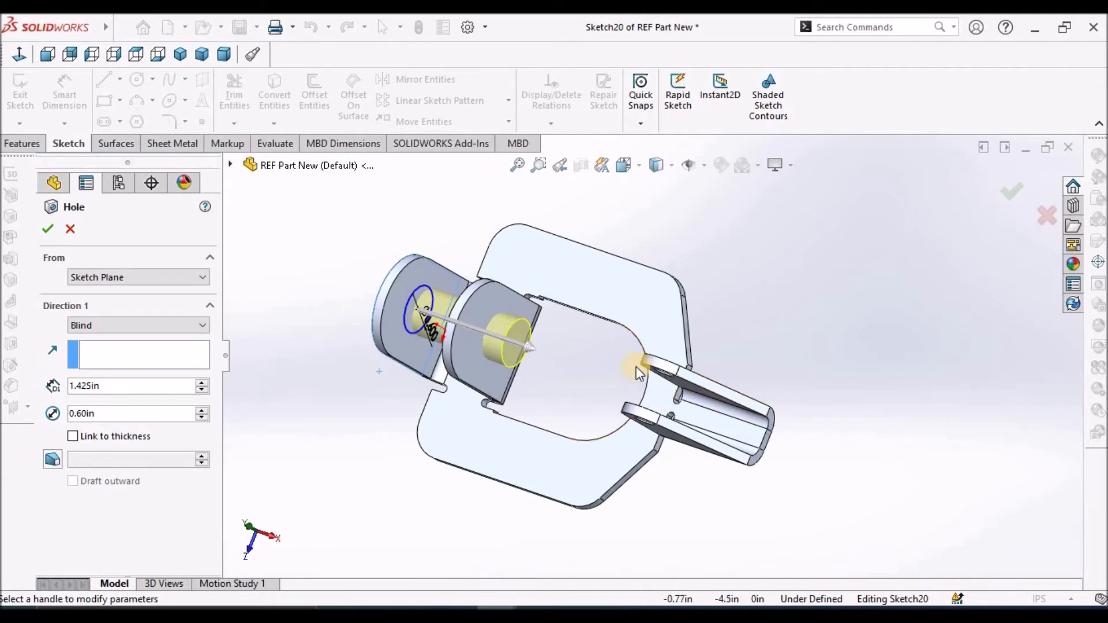
scroll(636, 366, "down", 3)
middle_click_drag(639, 361, 753, 316)
scroll(753, 317, "up", 6)
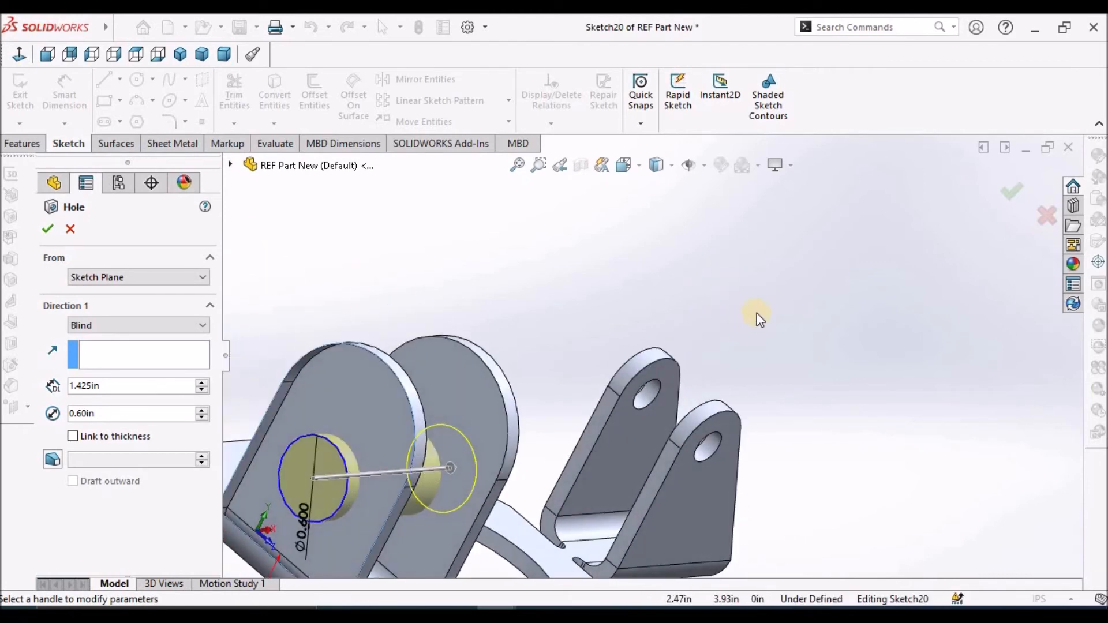
middle_click_drag(564, 391, 477, 450)
scroll(492, 430, "down", 4)
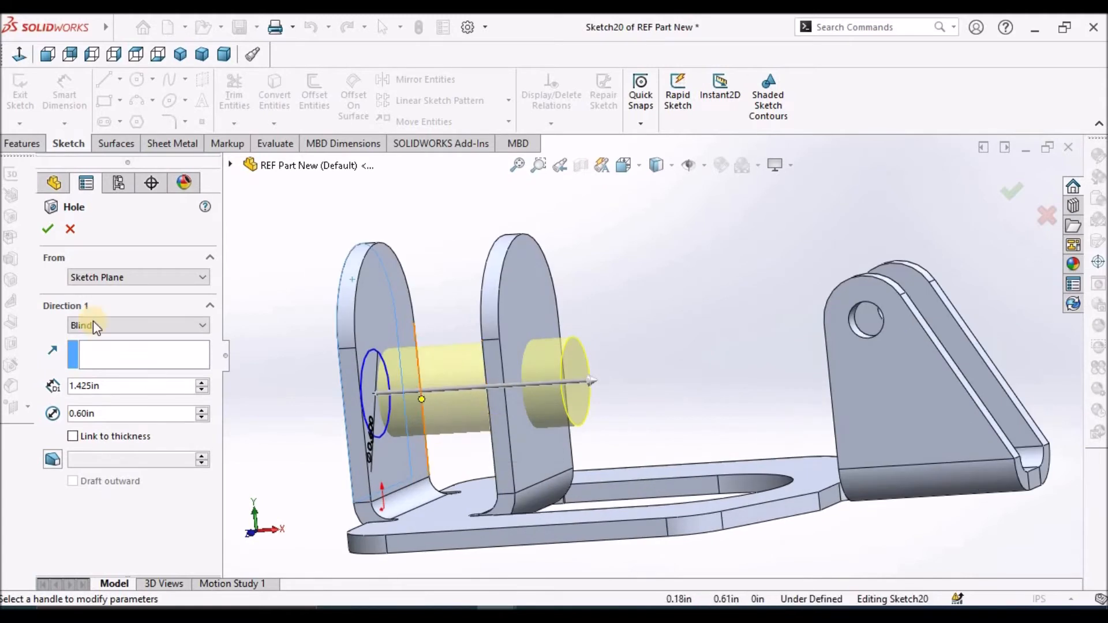
double_click(153, 416)
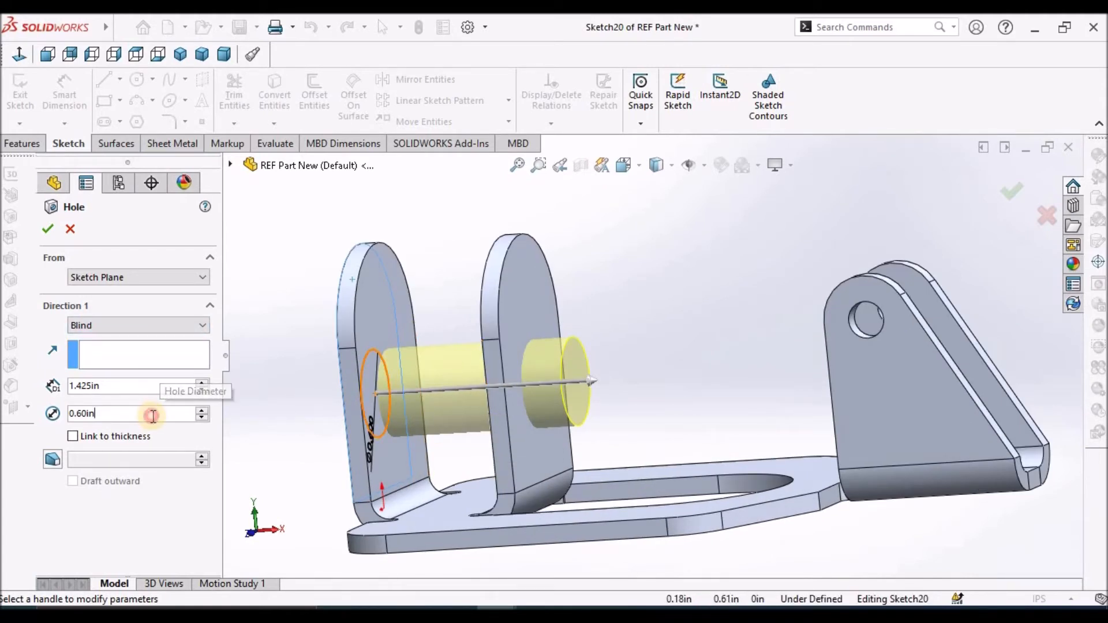
type(".625")
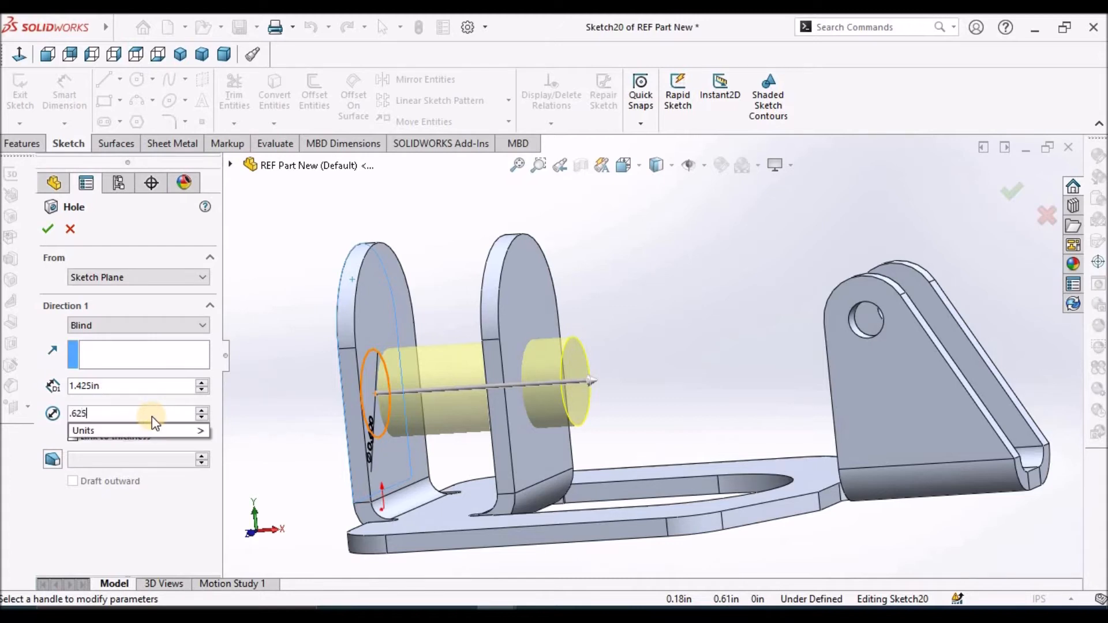
key("Return")
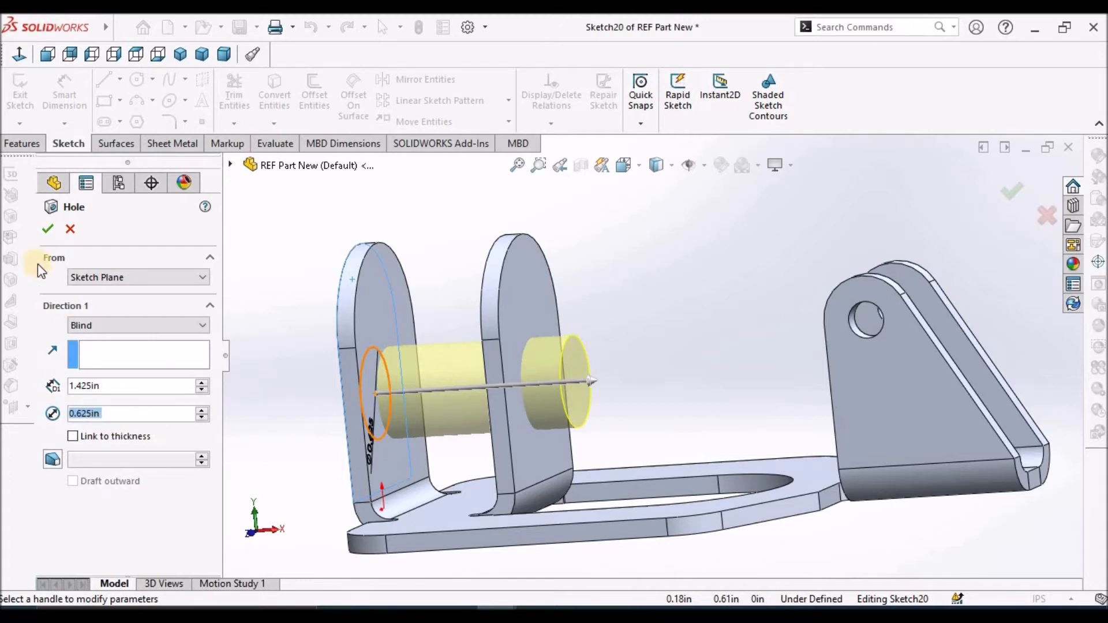
left_click(47, 229)
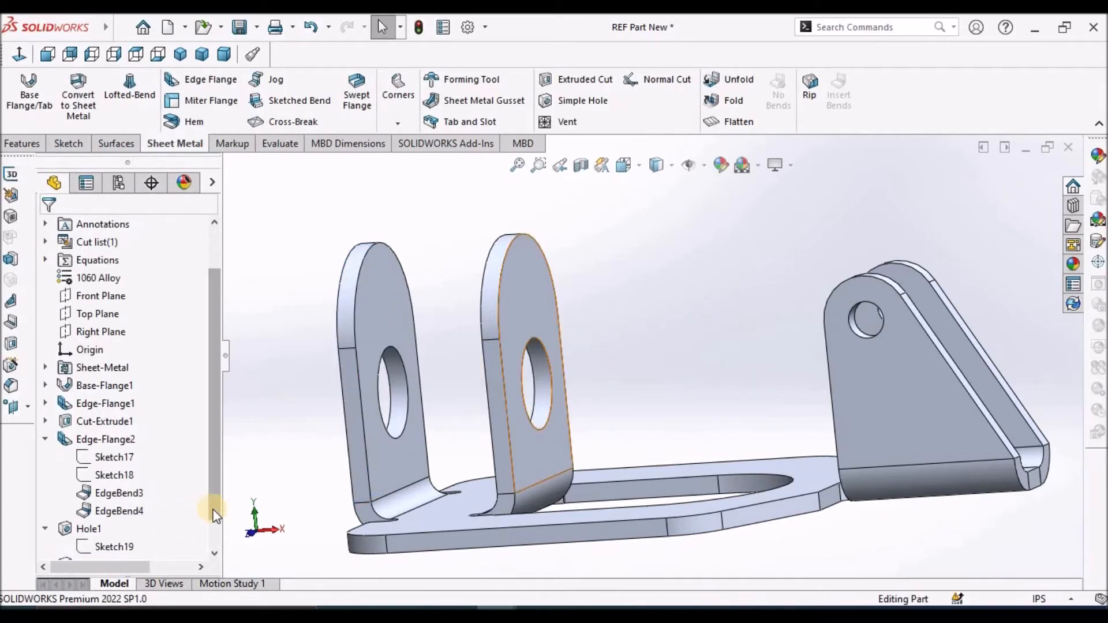
Edit the 0.625 in hole's sketch, make the circle's centre coincident with the centre of the flange's rounded top, and exit the sketch
left_click(216, 522)
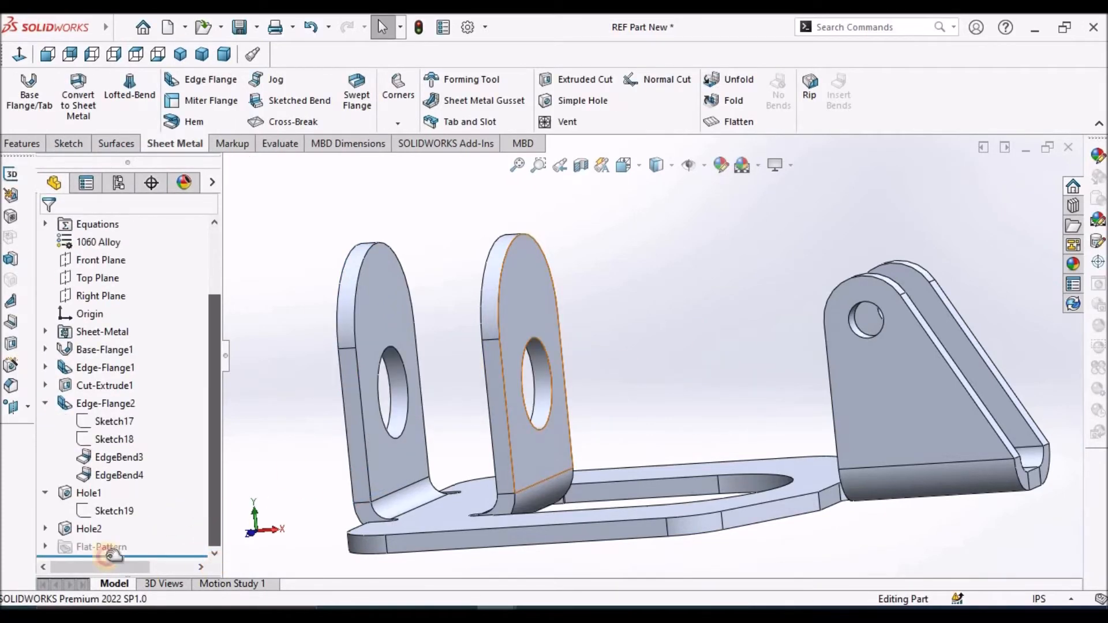
left_click(46, 530)
right_click(106, 545)
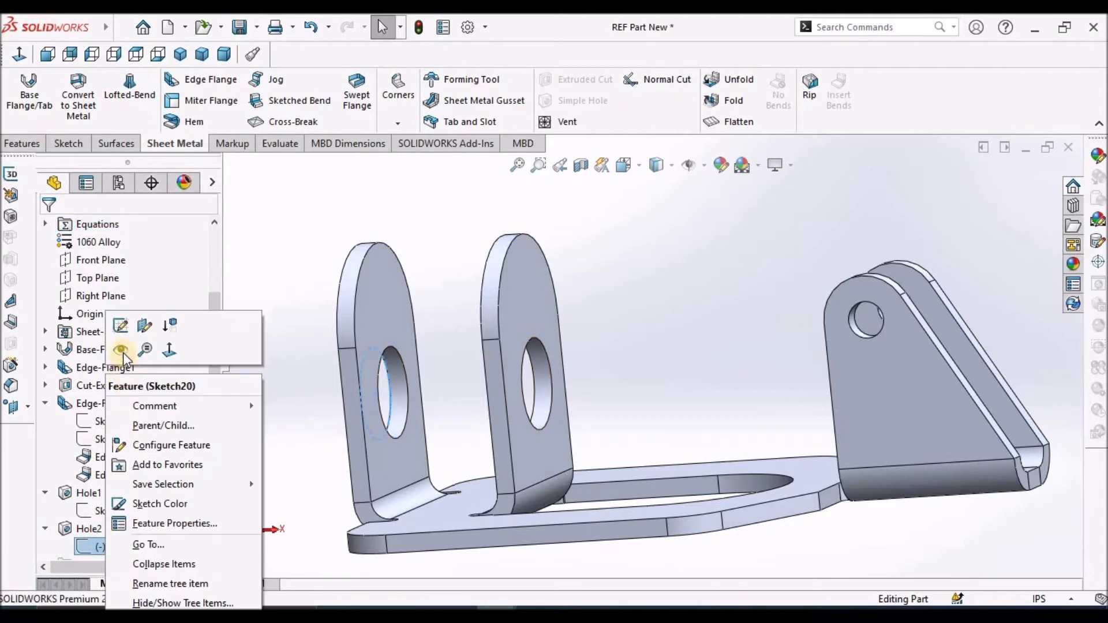
left_click(121, 324)
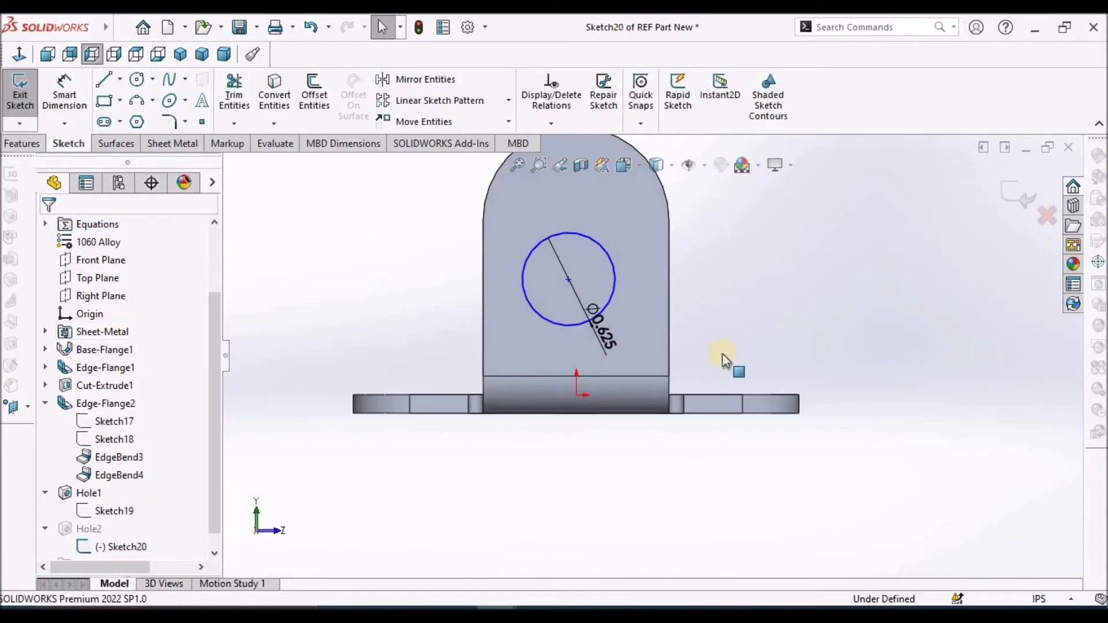
scroll(558, 234, "up", 2)
scroll(550, 259, "up", 1)
scroll(653, 314, "down", 5)
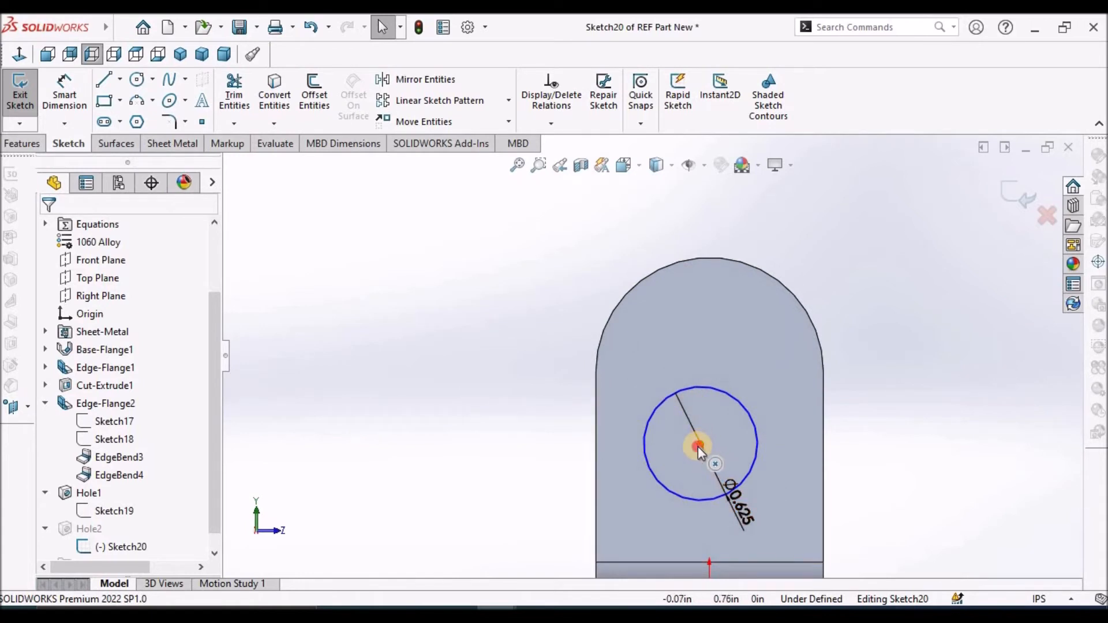
left_click(698, 445)
mouse_move(698, 445)
left_mouse_down()
mouse_move(732, 258)
mouse_move(718, 267)
mouse_move(710, 372)
left_mouse_up()
left_click(960, 440)
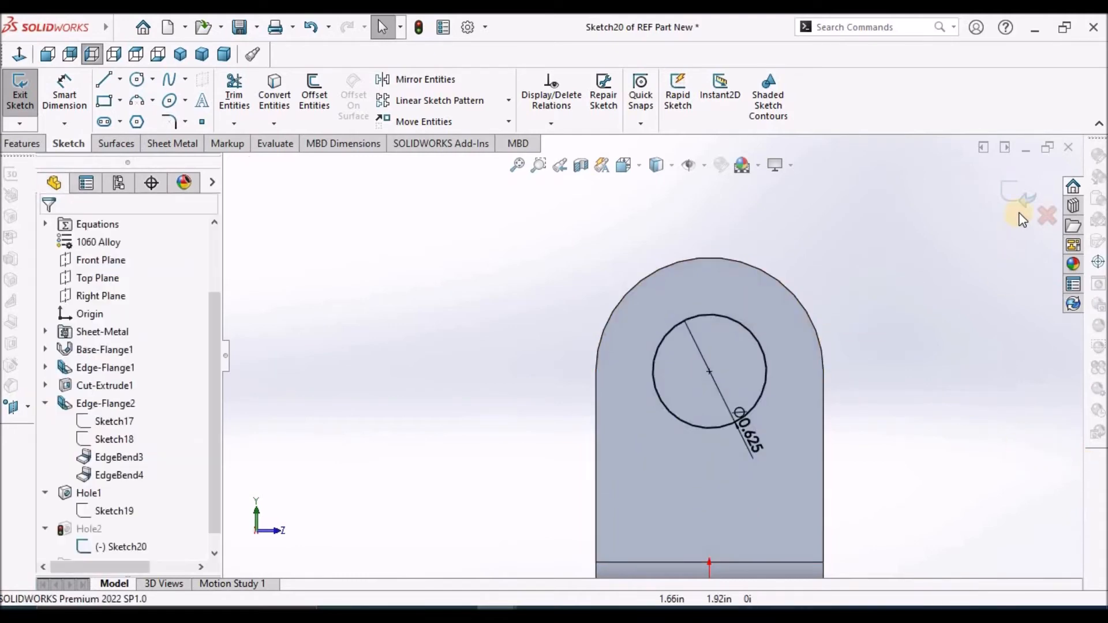
Add a 0.25 in diameter Blind simple hole, linked to thickness, on the base's upper face near the front corner beside the round-topped flanges
mouse_move(899, 309)
middle_mouse_down()
mouse_move(838, 339)
mouse_move(700, 470)
mouse_move(809, 428)
mouse_move(800, 497)
middle_mouse_up()
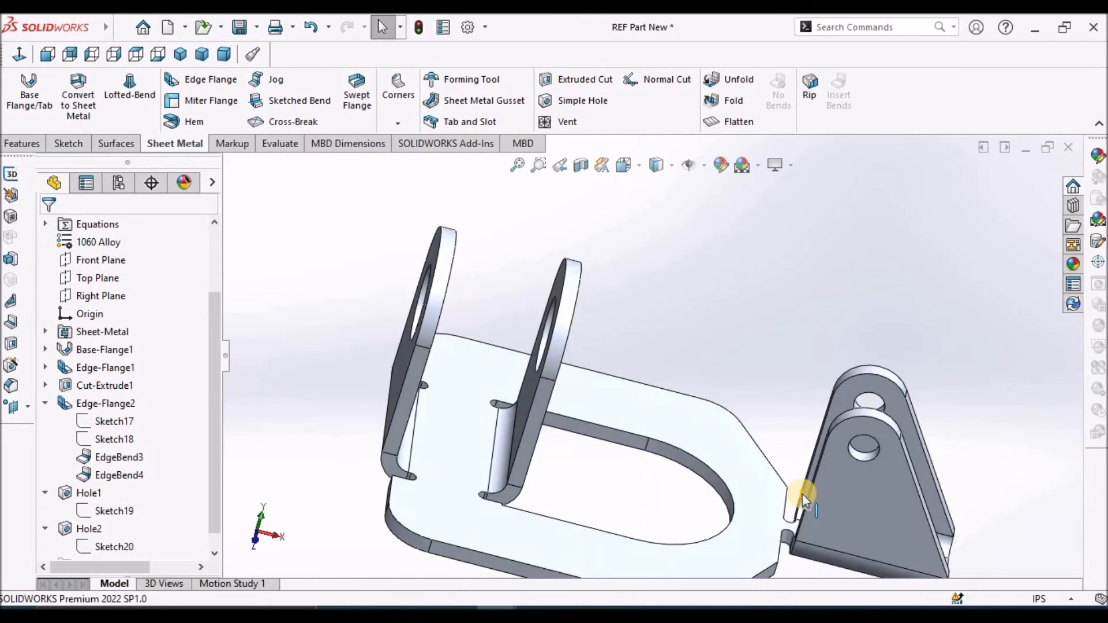
scroll(800, 497, "up", 4)
left_click(592, 109)
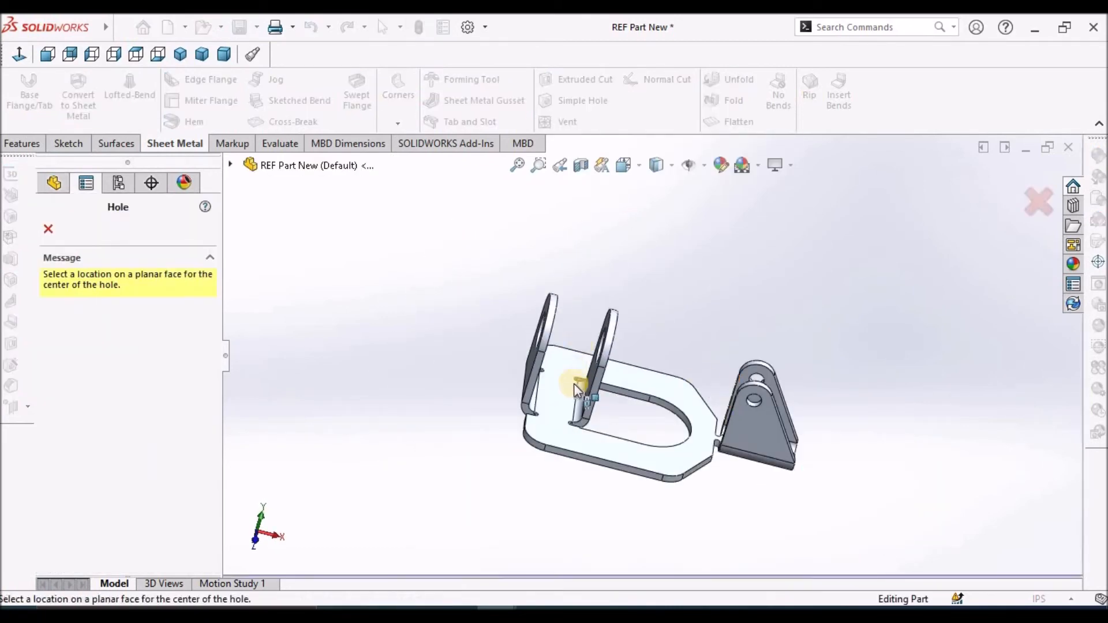
left_click(556, 438)
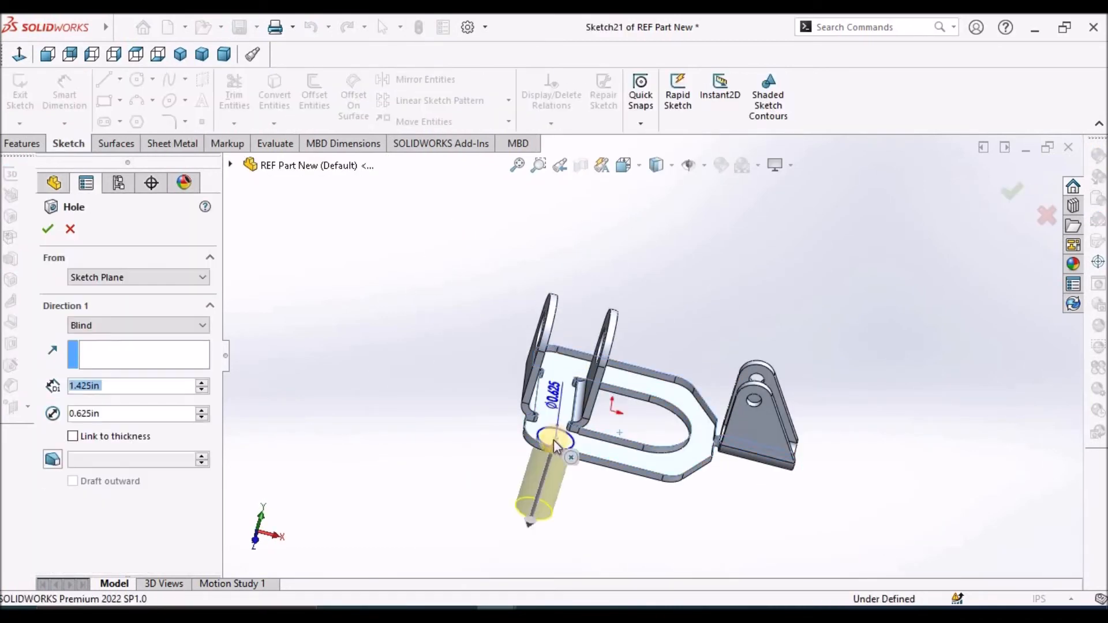
left_click(74, 439)
left_click(120, 387)
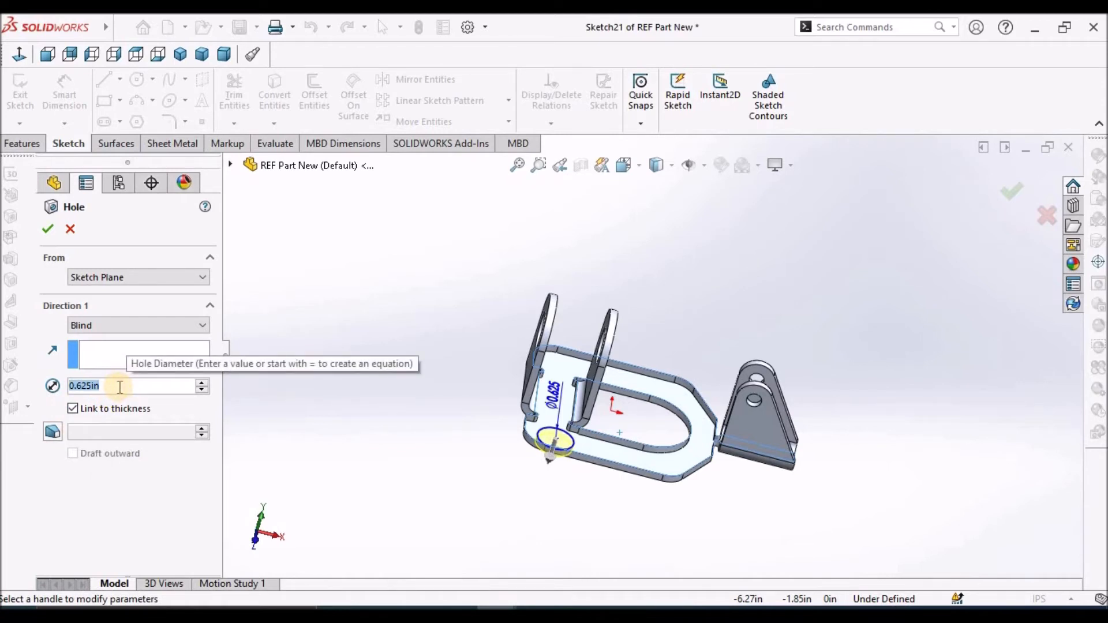
type("0.25")
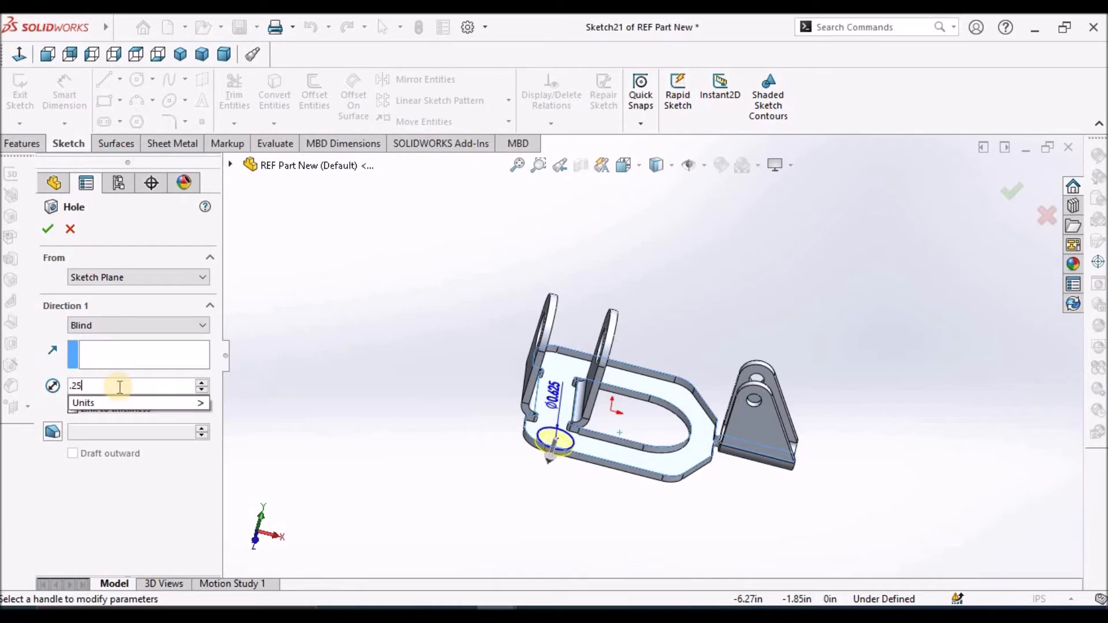
key("Return")
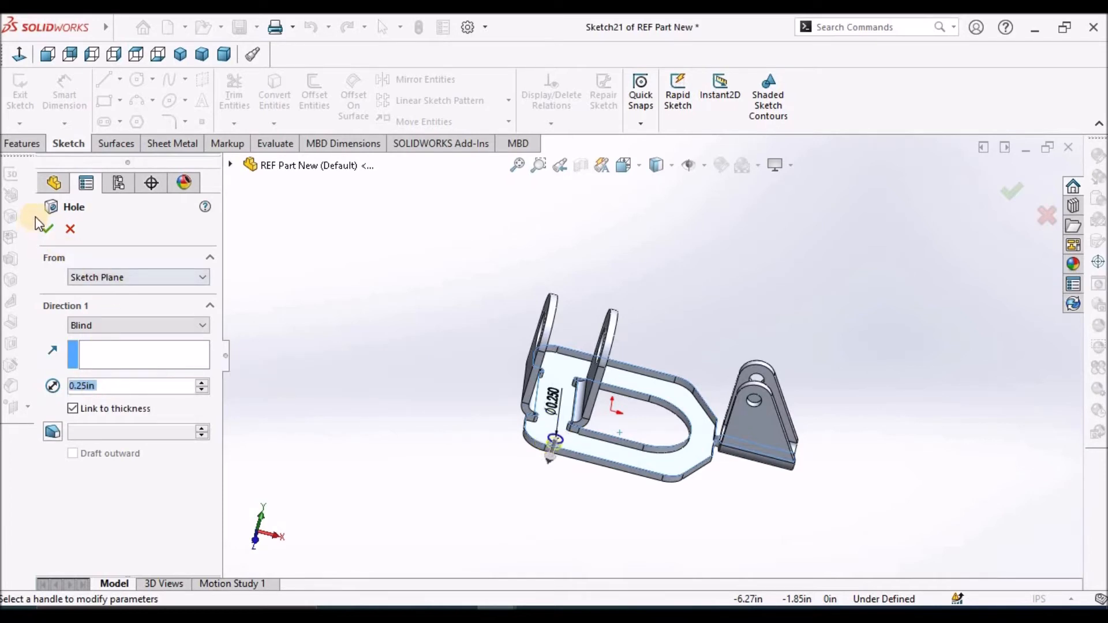
left_click(45, 230)
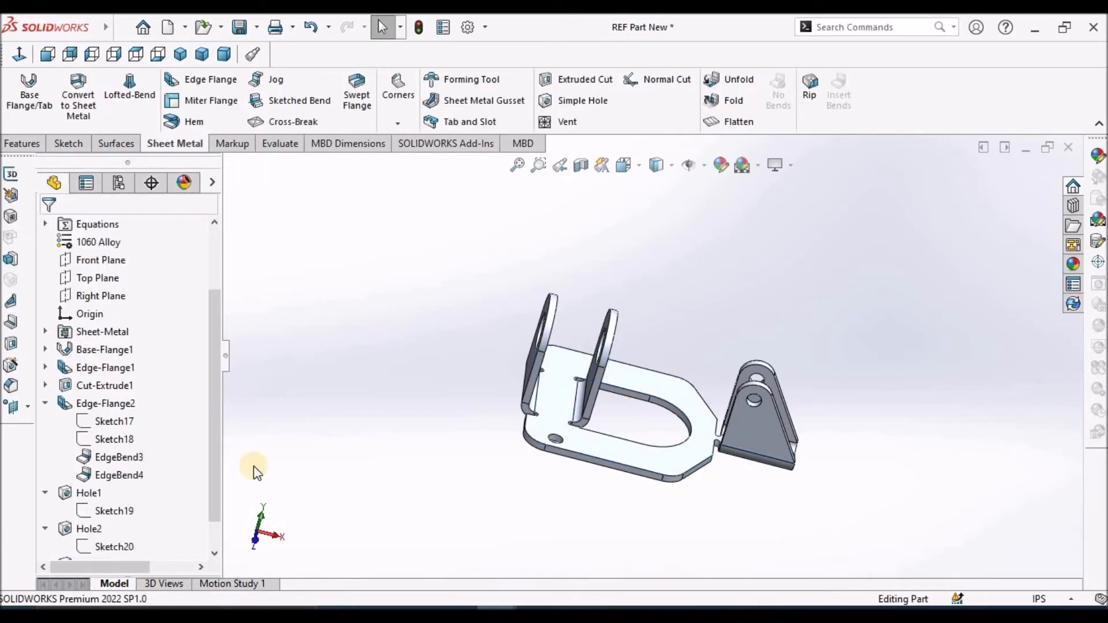
Edit the base hole's sketch and draw a horizontal centerline about 1.12 in long from the origin toward the tapered flanges
left_click(215, 553)
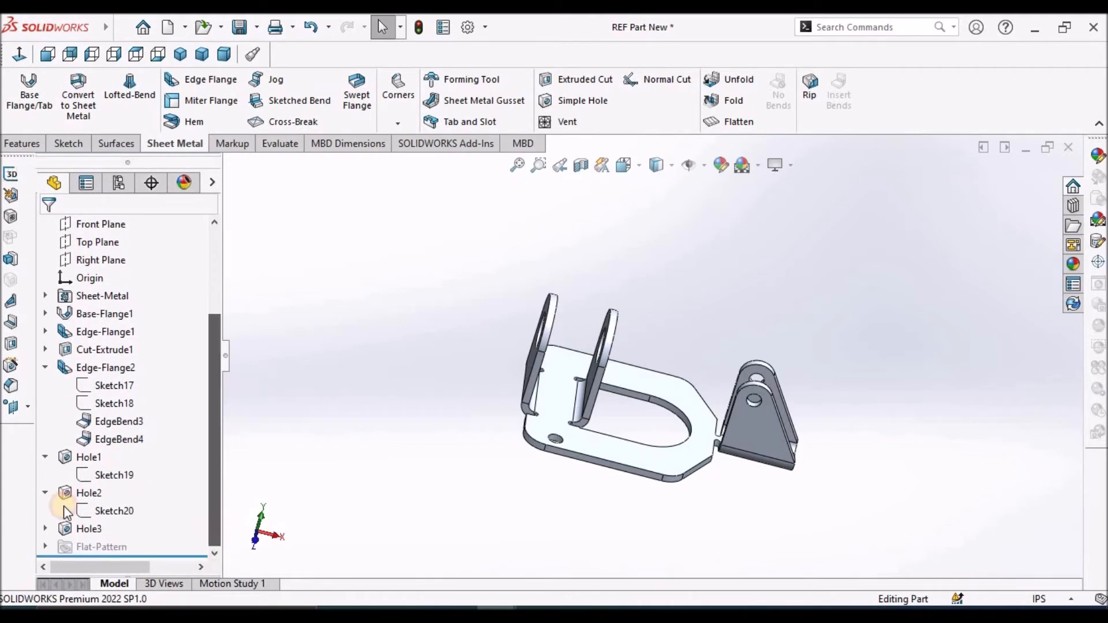
left_click(117, 548)
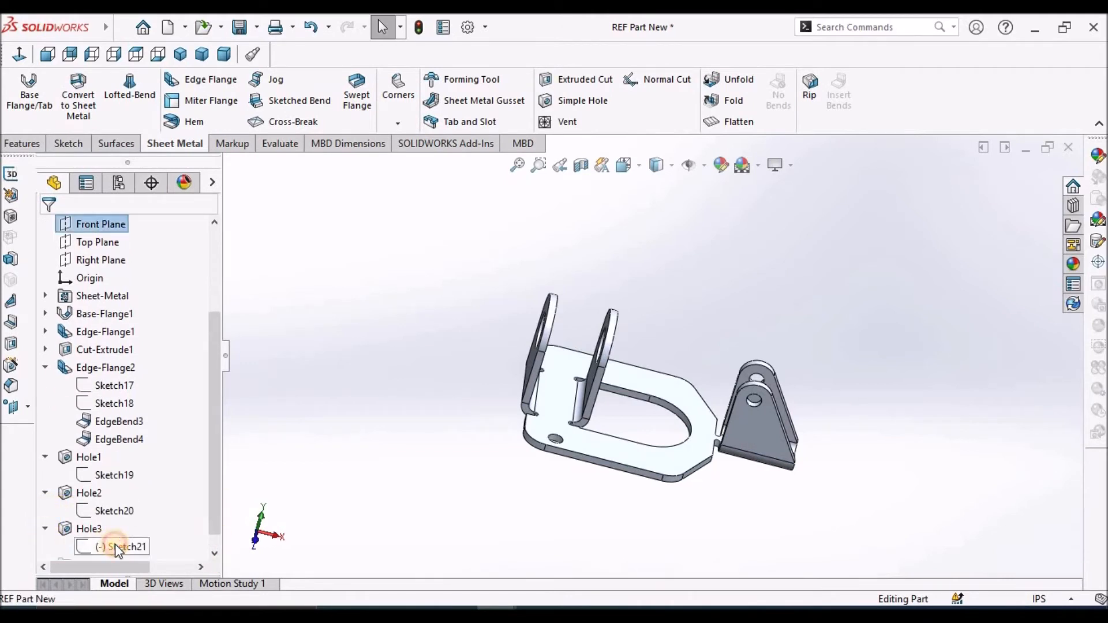
left_click(127, 493)
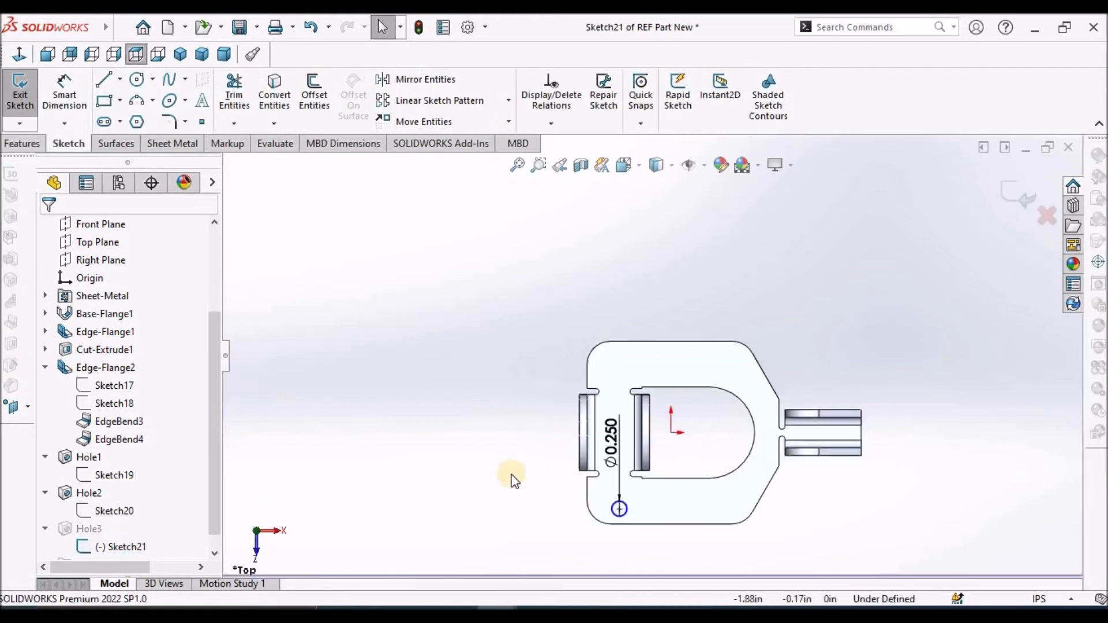
left_click(121, 81)
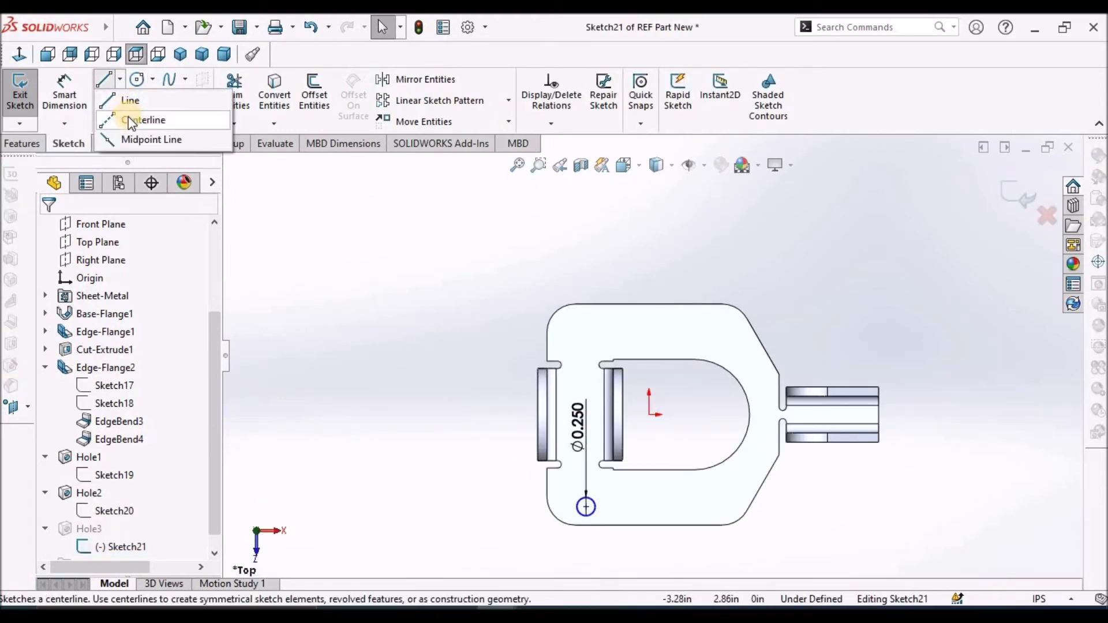
left_click(130, 117)
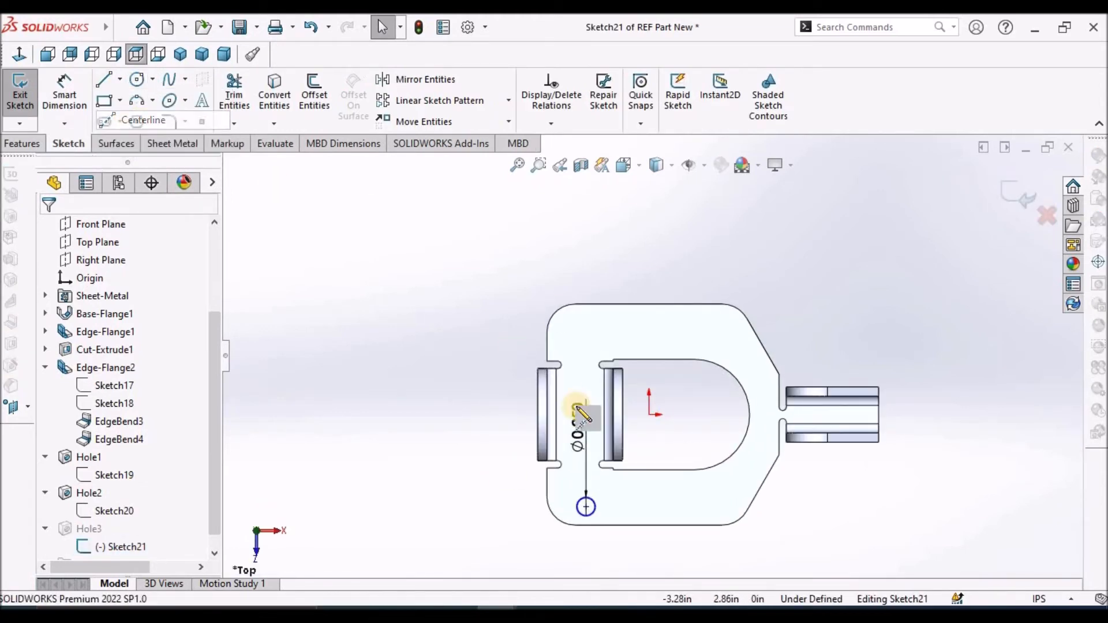
left_click(650, 416)
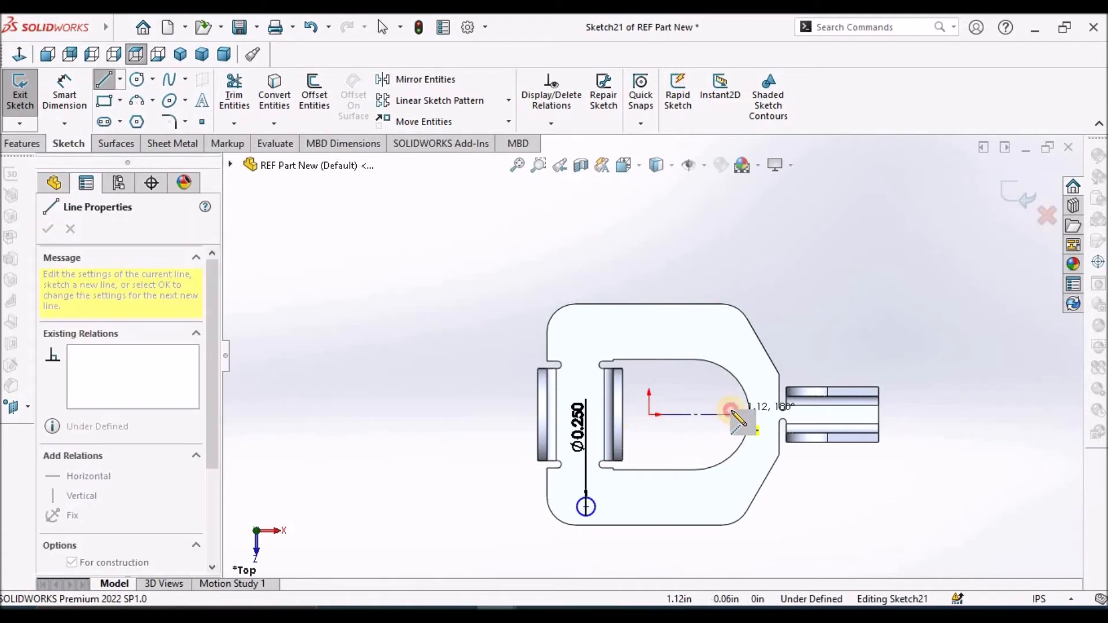
left_click(732, 415)
right_click(878, 301)
left_click(875, 318)
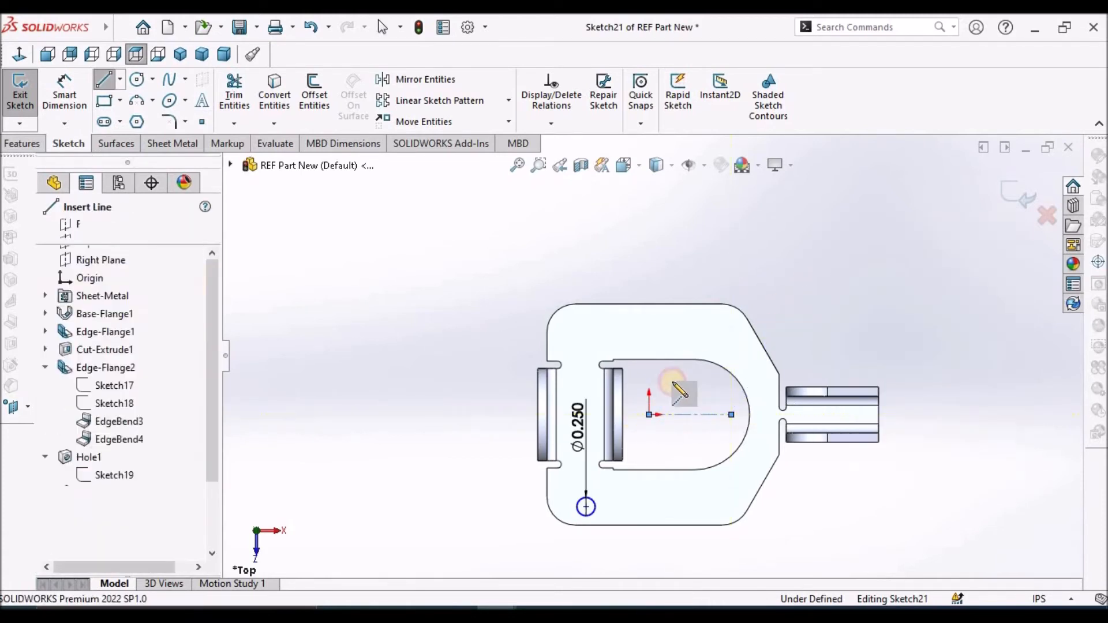
Draw a short vertical centerline from the origin toward the front edge of the base, inside the cutout
left_click(649, 459)
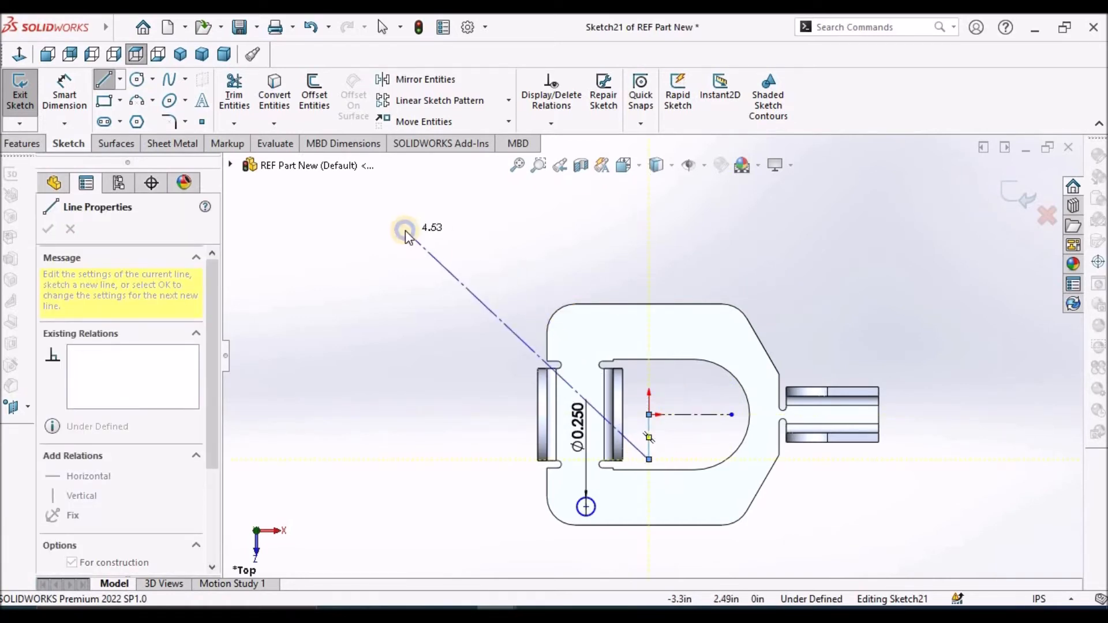
right_click(406, 232)
left_click(446, 243)
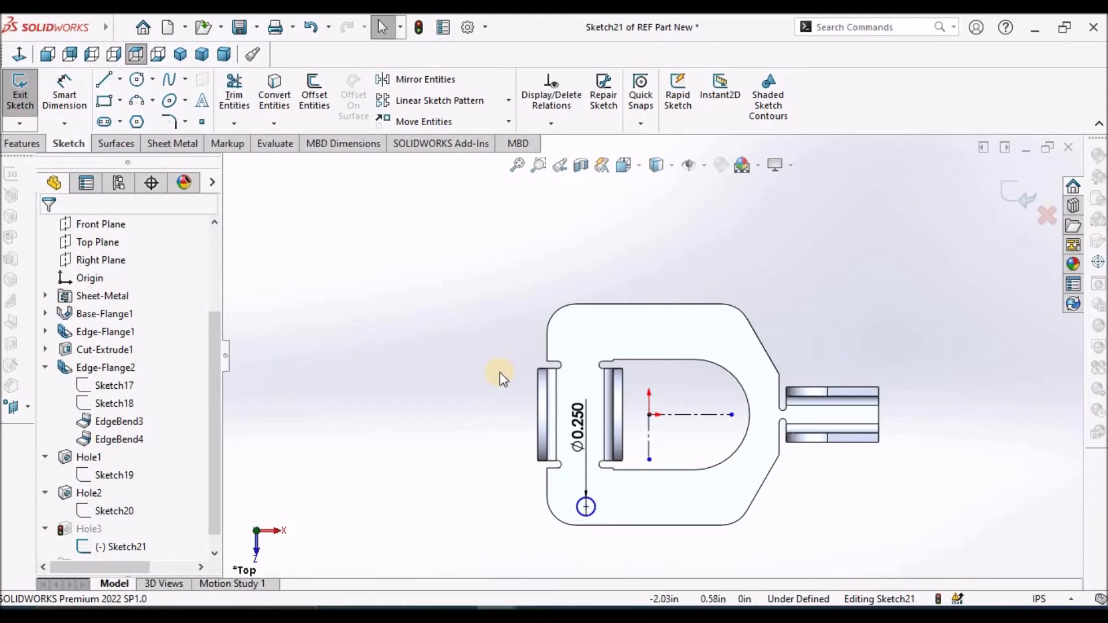
Mirror the 0.25 in hole circle about the horizontal centerline, keeping the original
left_click(411, 79)
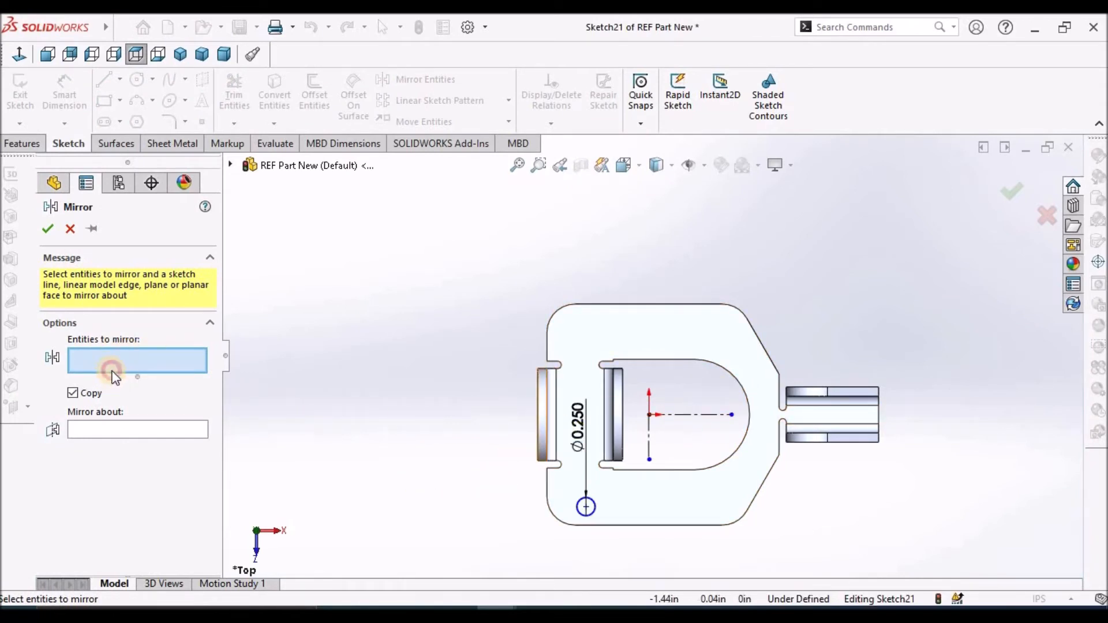
left_click(591, 507)
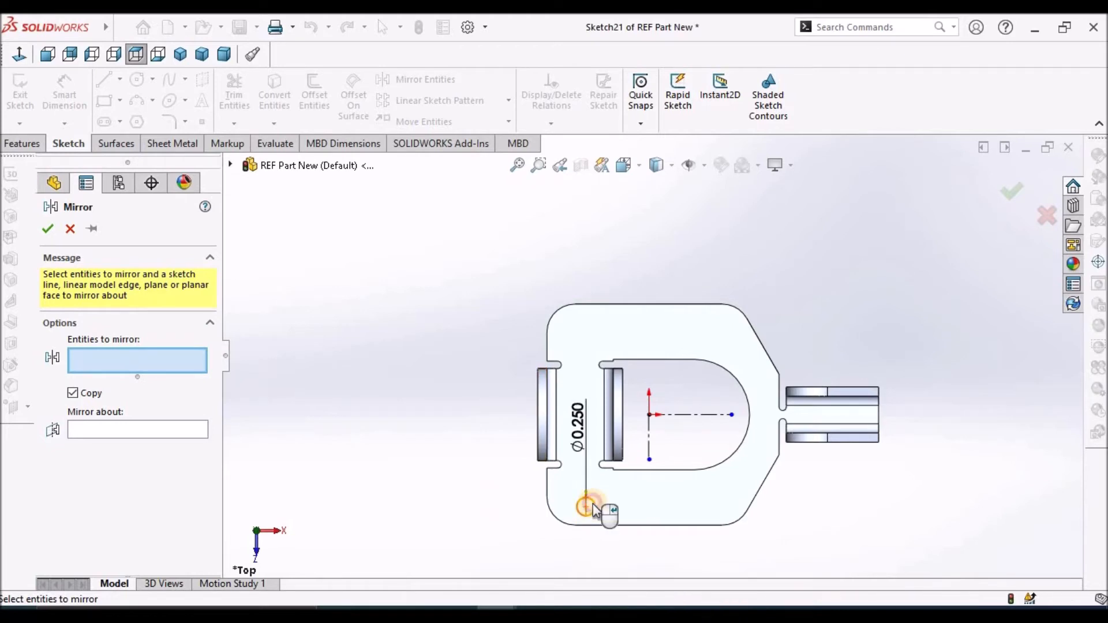
left_click(118, 430)
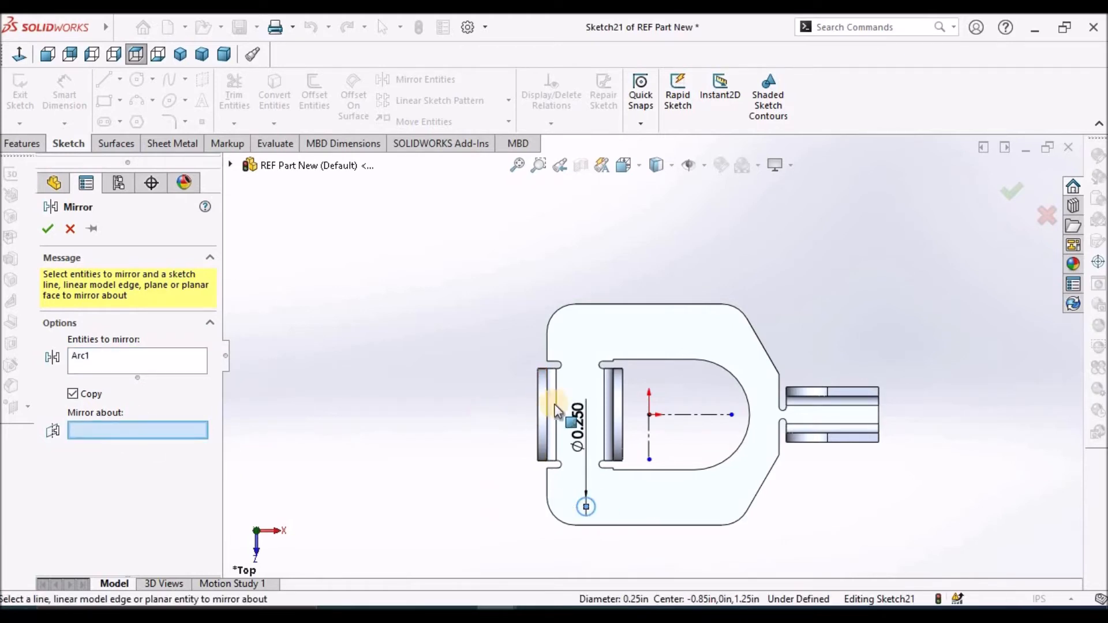
left_click(709, 416)
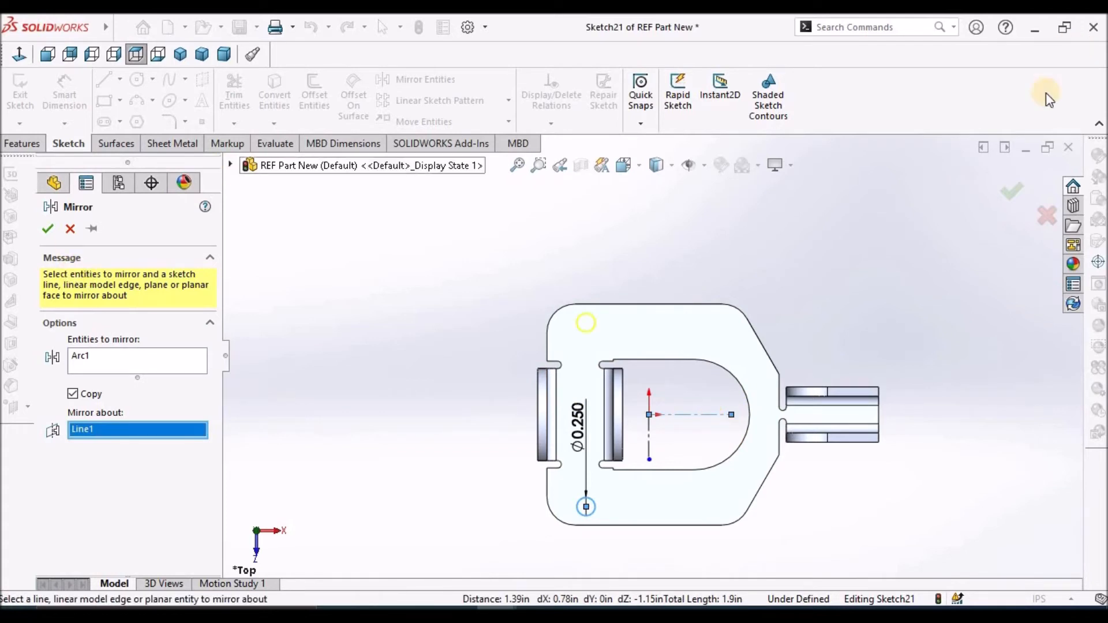
left_click(48, 231)
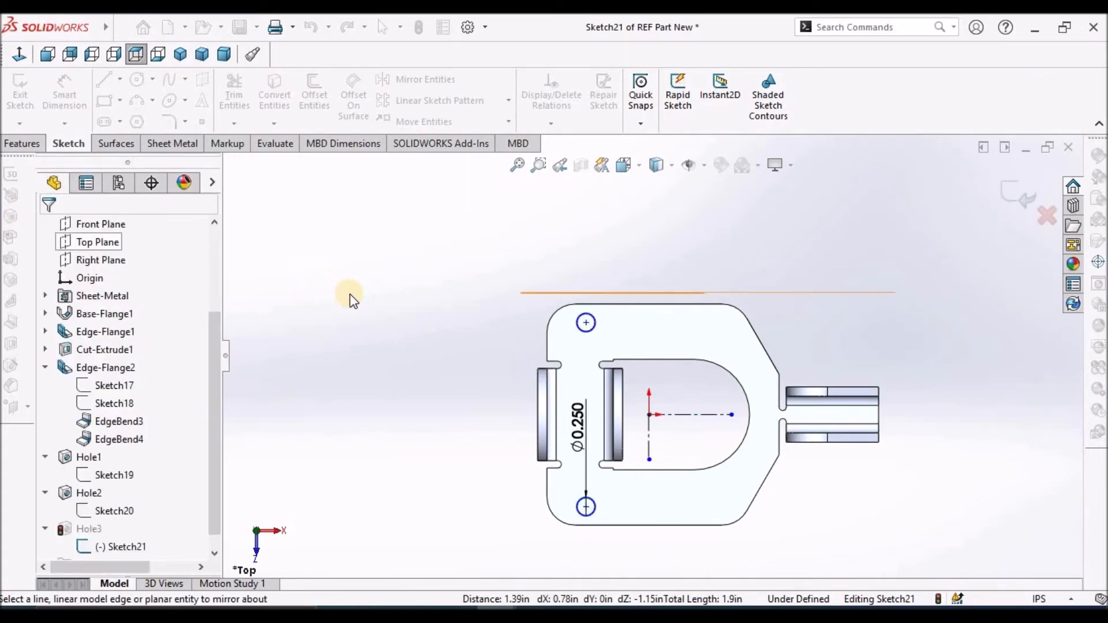
Mirror both hole circles beside the round-topped flanges about the vertical centerline
left_click_drag(452, 234, 619, 579)
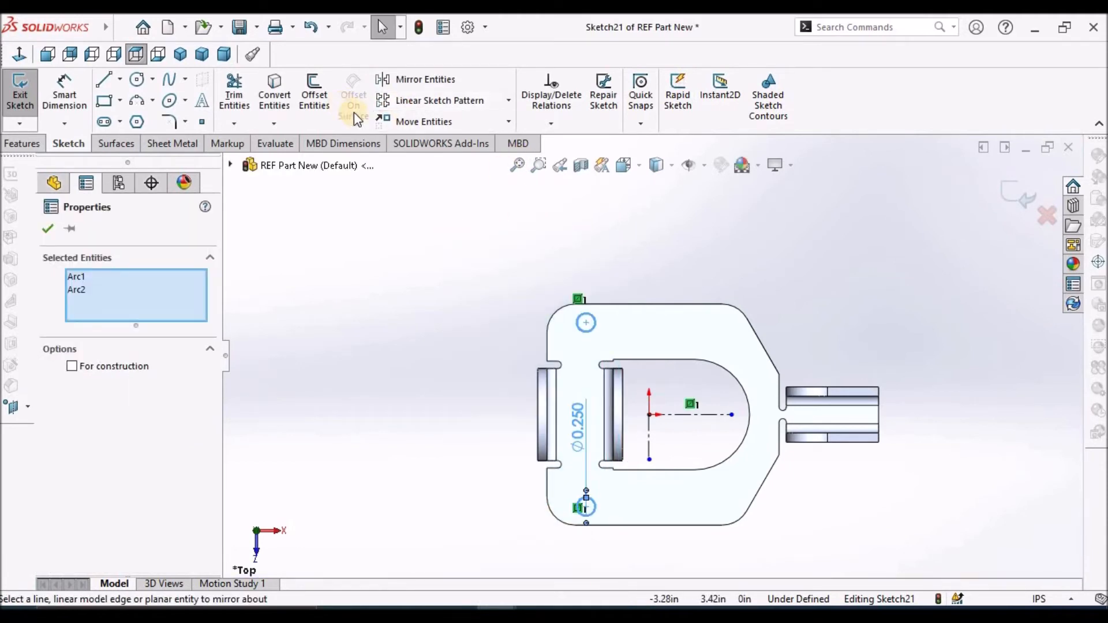
left_click(404, 84)
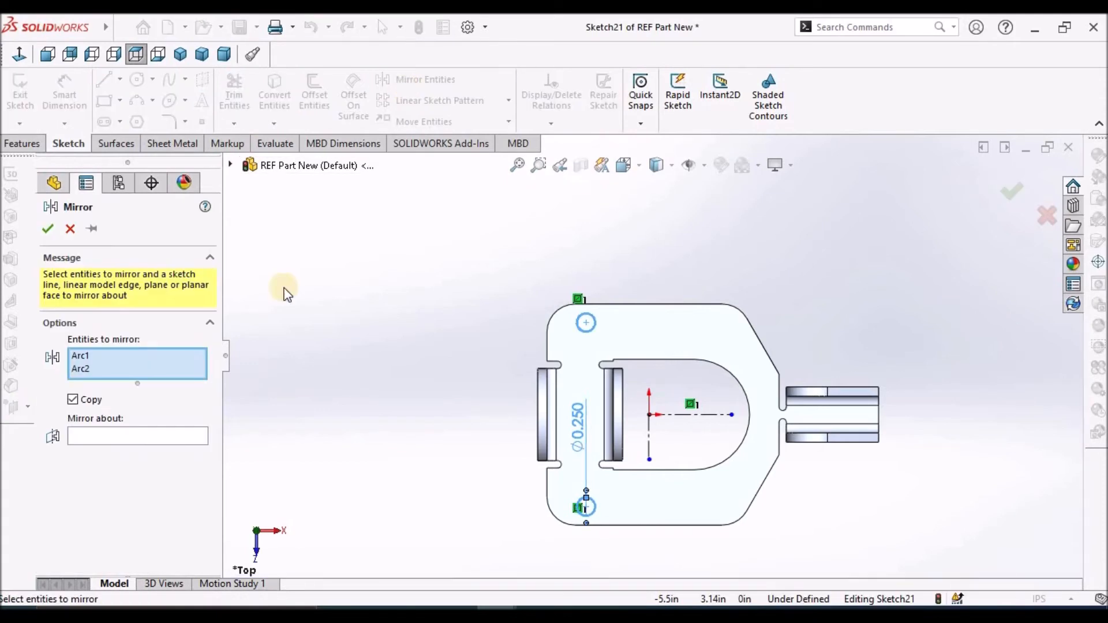
left_click(130, 434)
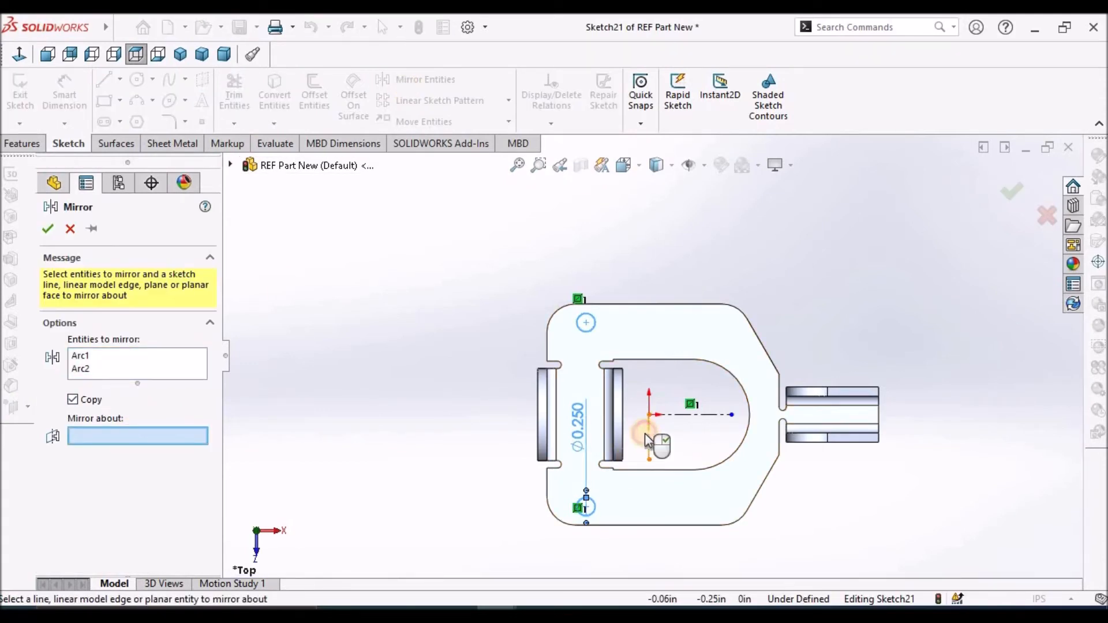
left_click(648, 438)
left_click(46, 229)
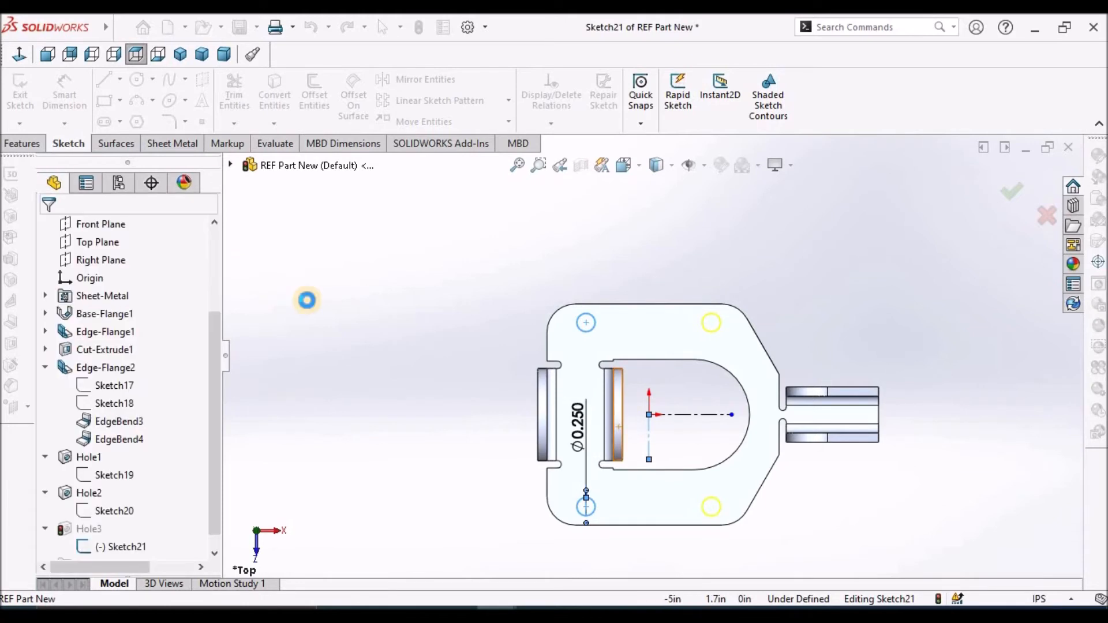
Dimension the spacing between the front and back hole centres beside the round-topped flanges as 2.25 in
left_click(65, 88)
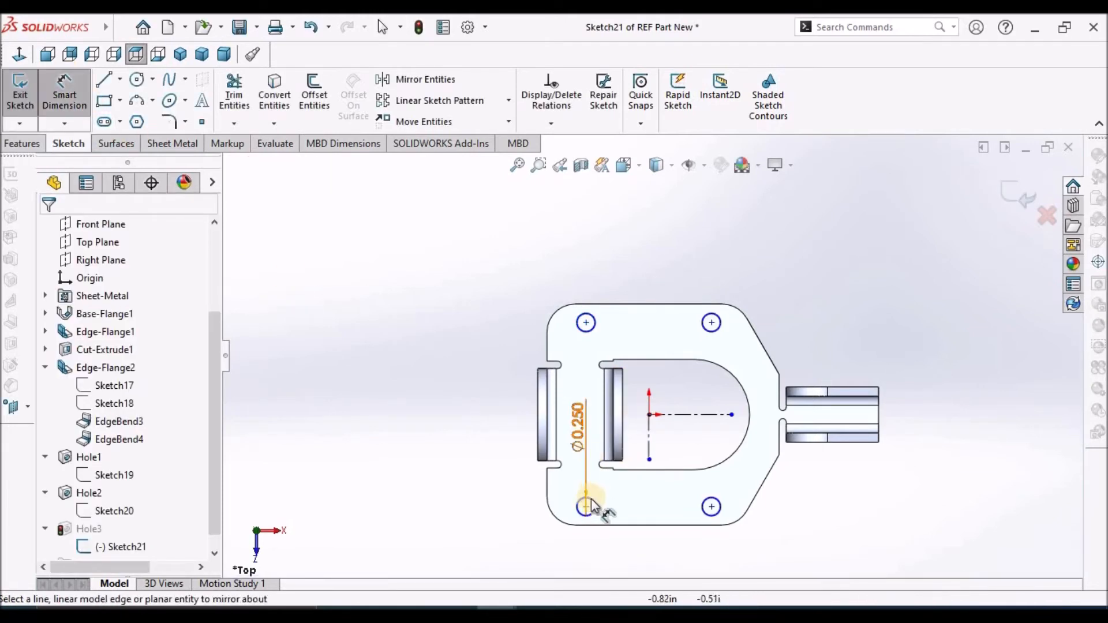
left_click(586, 507)
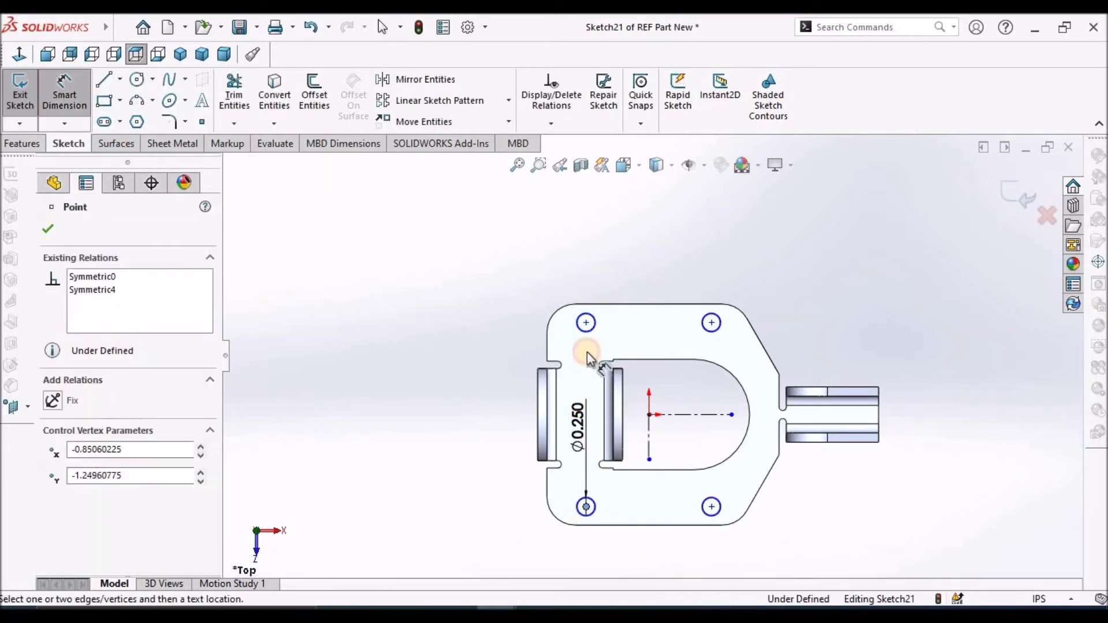
left_click(586, 323)
left_click(467, 446)
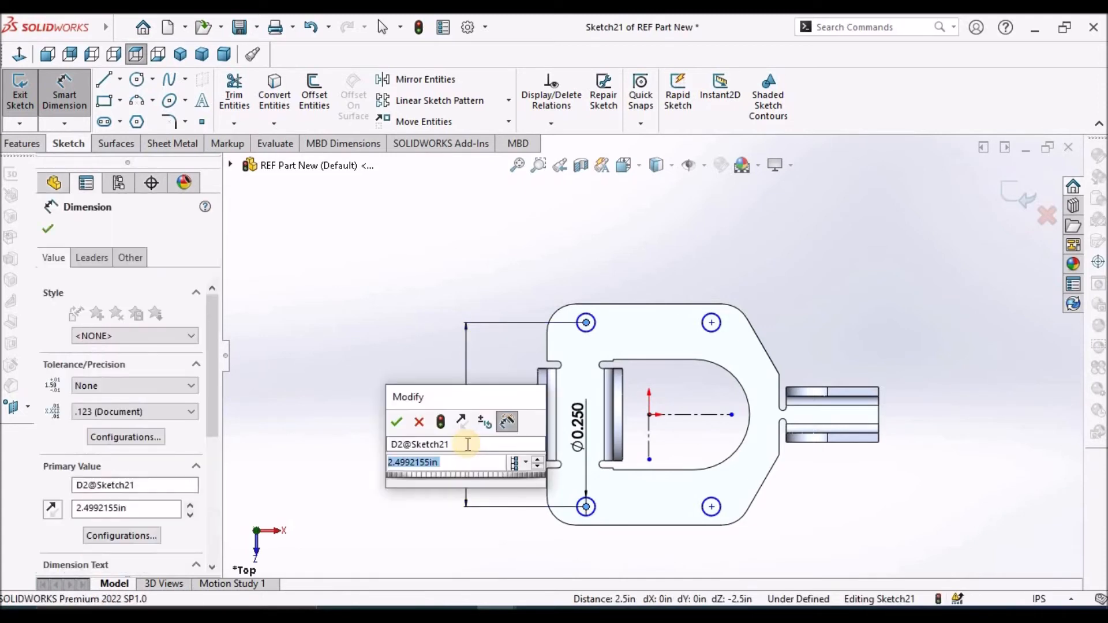
type("2.25")
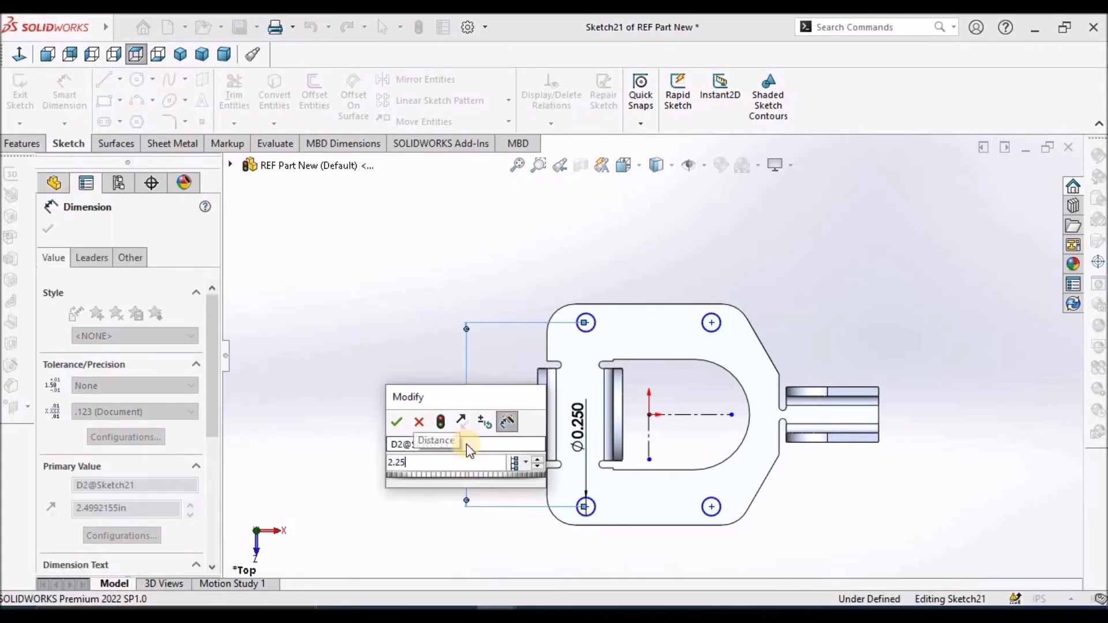
key("Return")
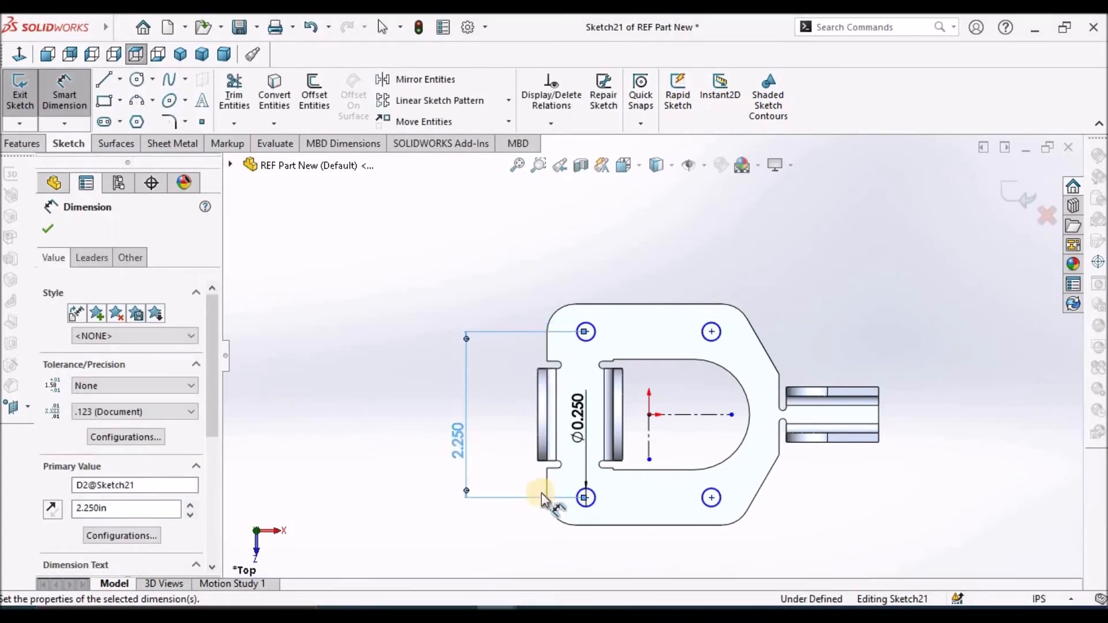
left_click(582, 278)
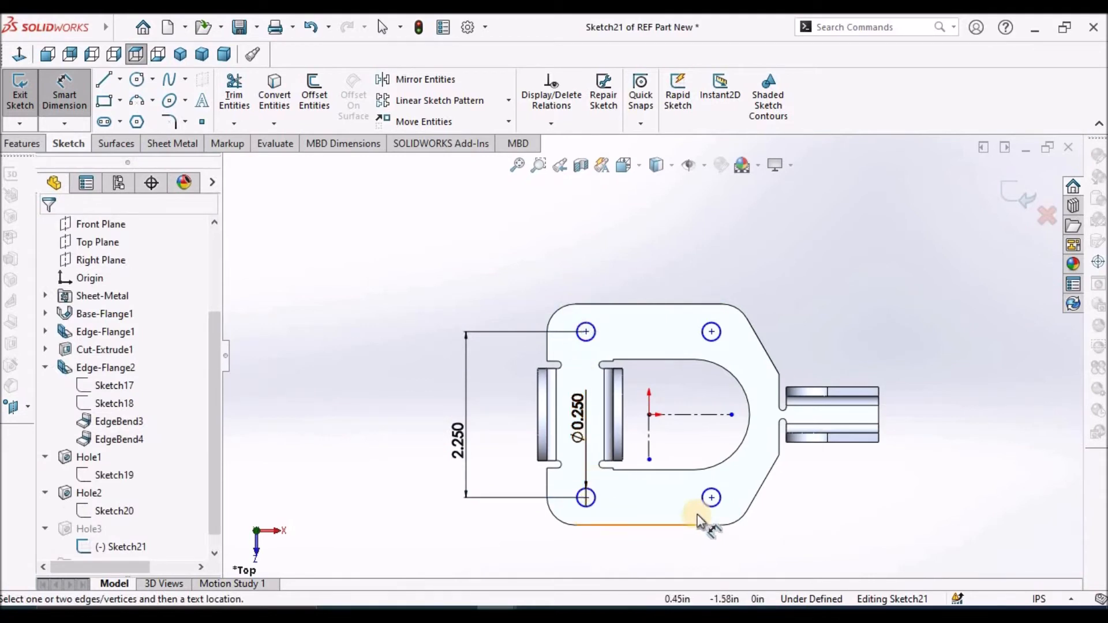
Dimension the spacing between the two front hole centres along the base as 2 in and exit the sketch
left_click(711, 498)
left_click(578, 500)
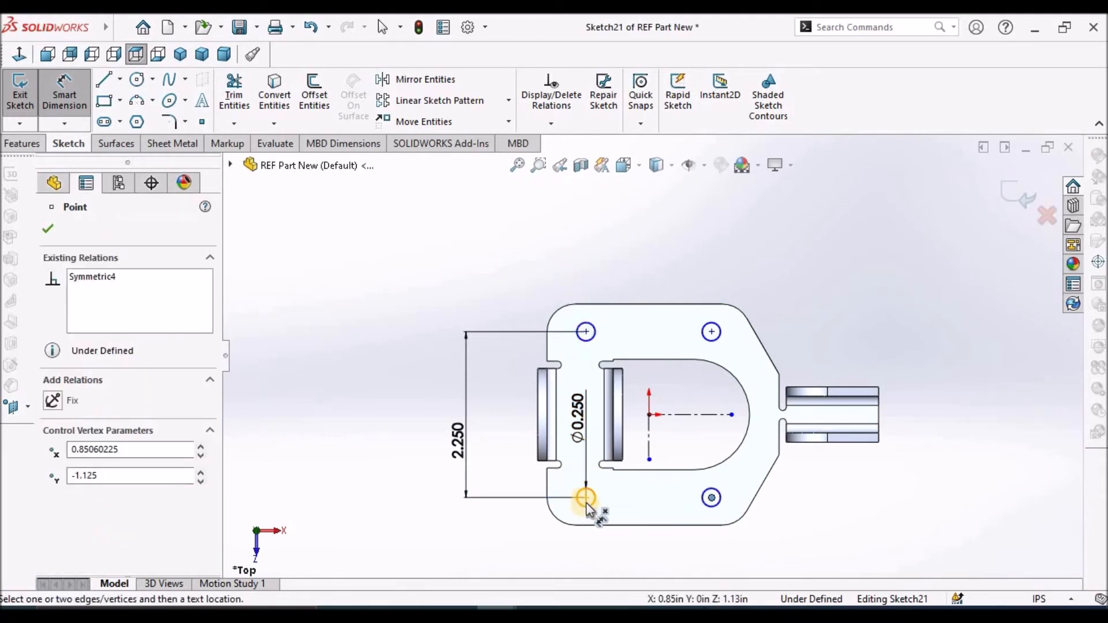
left_click(657, 564)
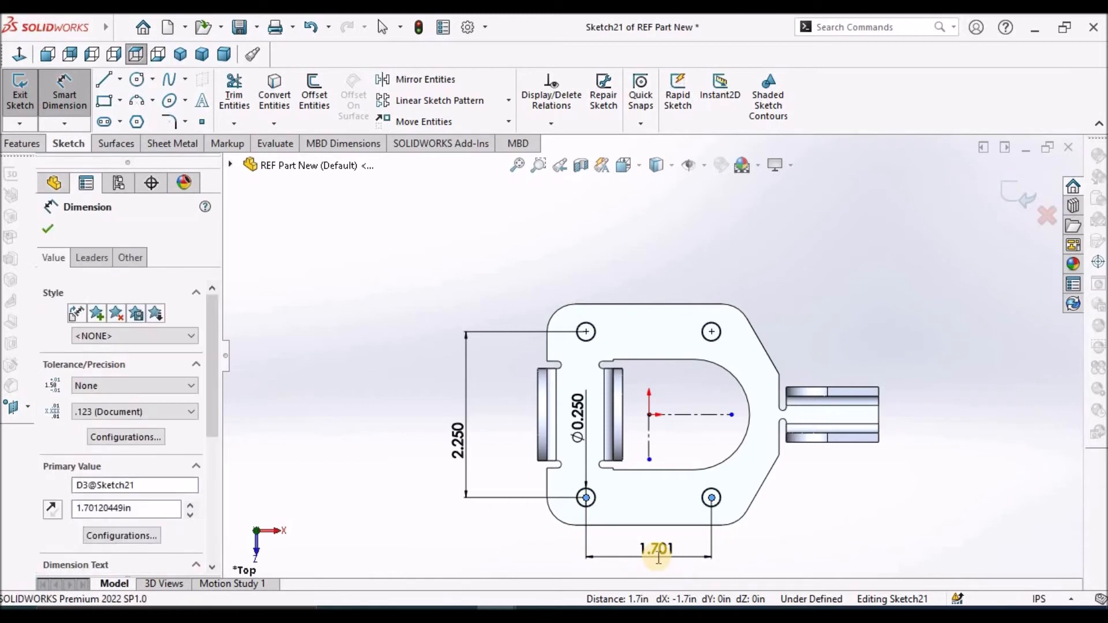
type("2")
key("Return")
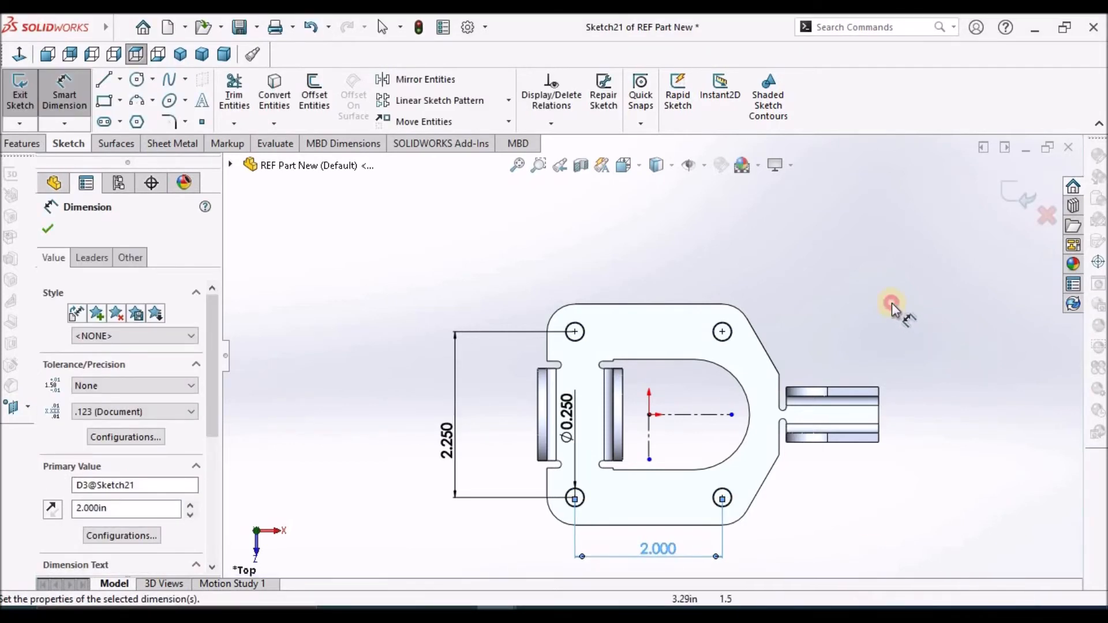
left_click(1029, 198)
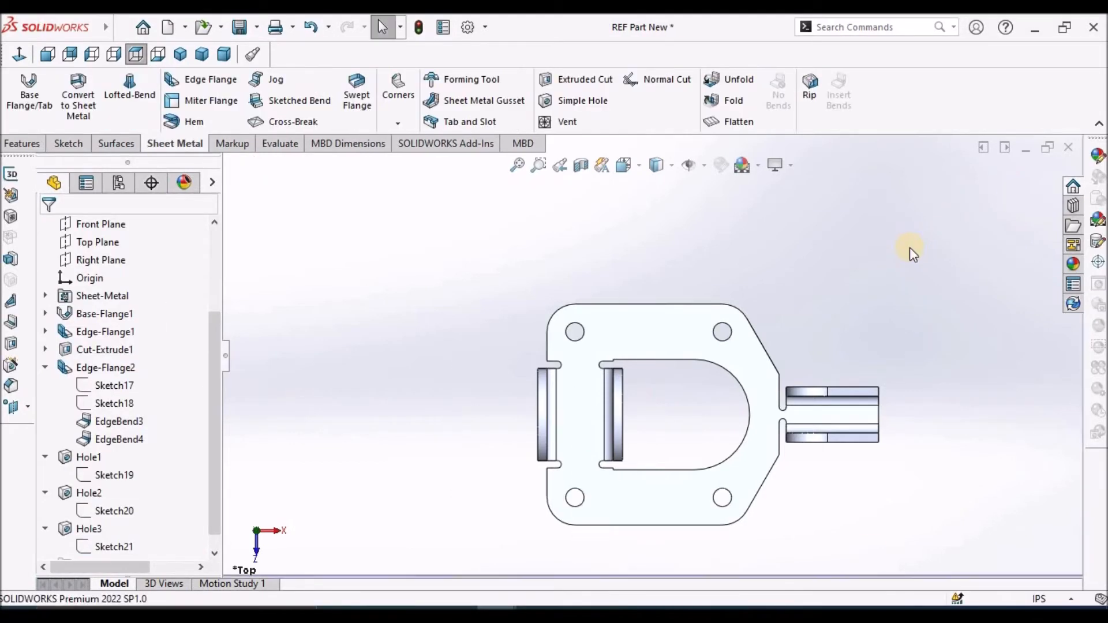
Collapse Edge-Flange2, Hole1, Hole2 and Hole3 in the feature tree and clear the selection
left_click(44, 368)
left_click(49, 477)
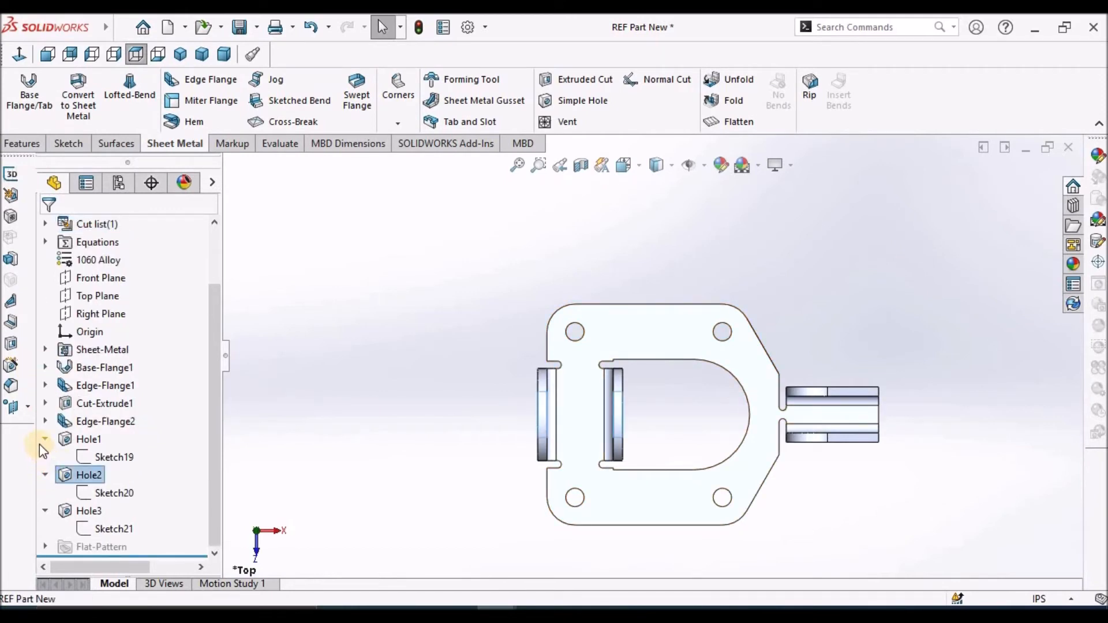
left_click(45, 474)
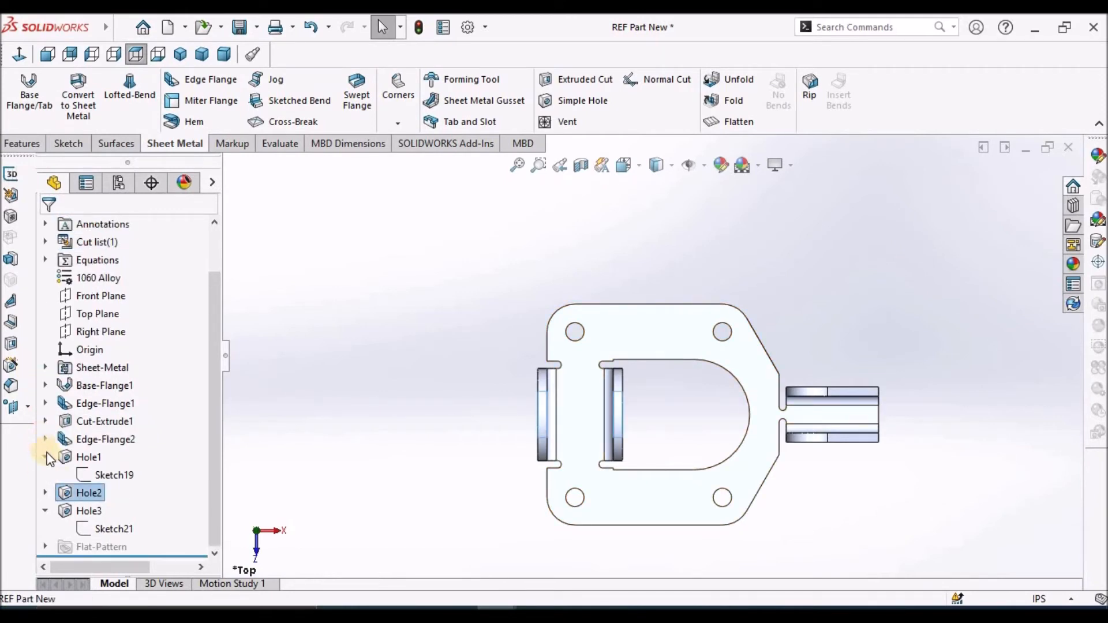
left_click(45, 457)
left_click(45, 511)
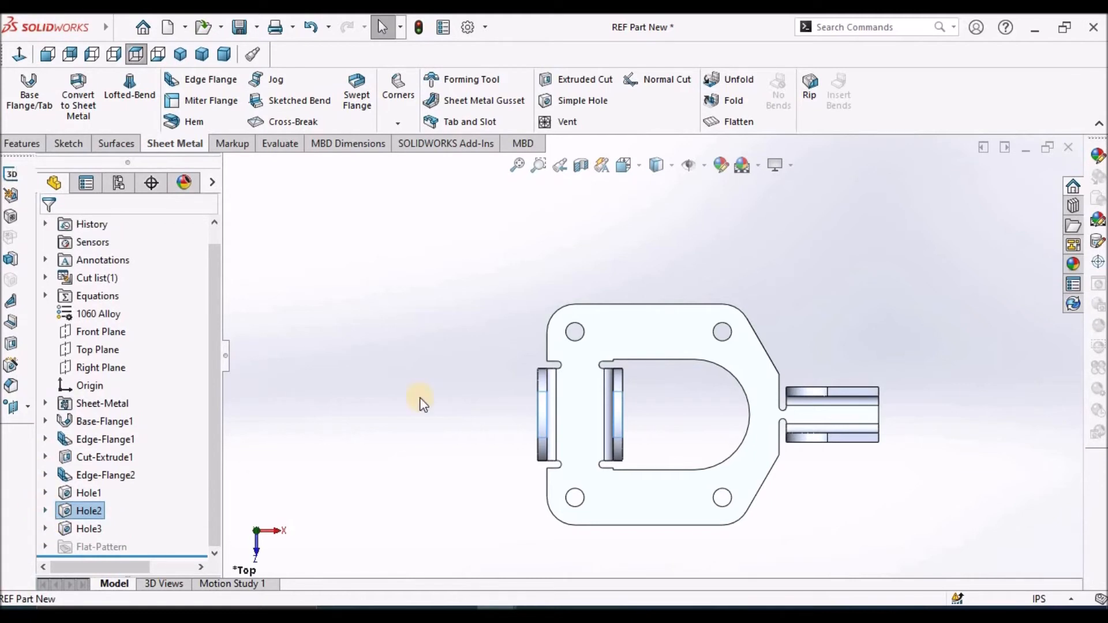
left_click(318, 114)
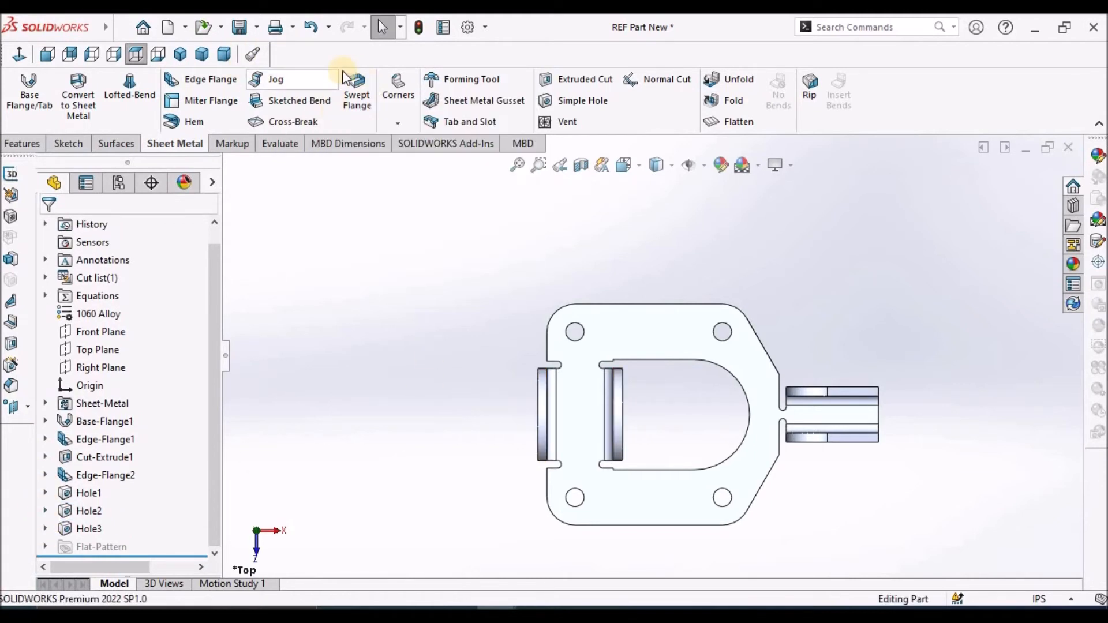
Examine the finished bracket from the dimetric view, a rotated angle and the trimetric view
left_click(219, 50)
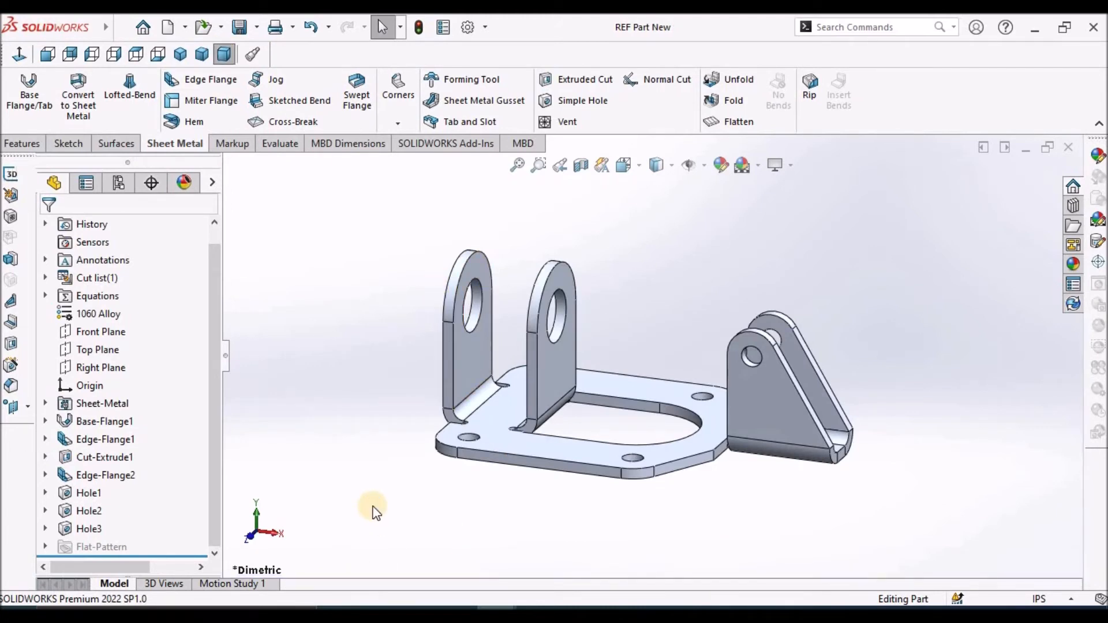
scroll(608, 354, "up", 3)
middle_click_drag(608, 354, 683, 317)
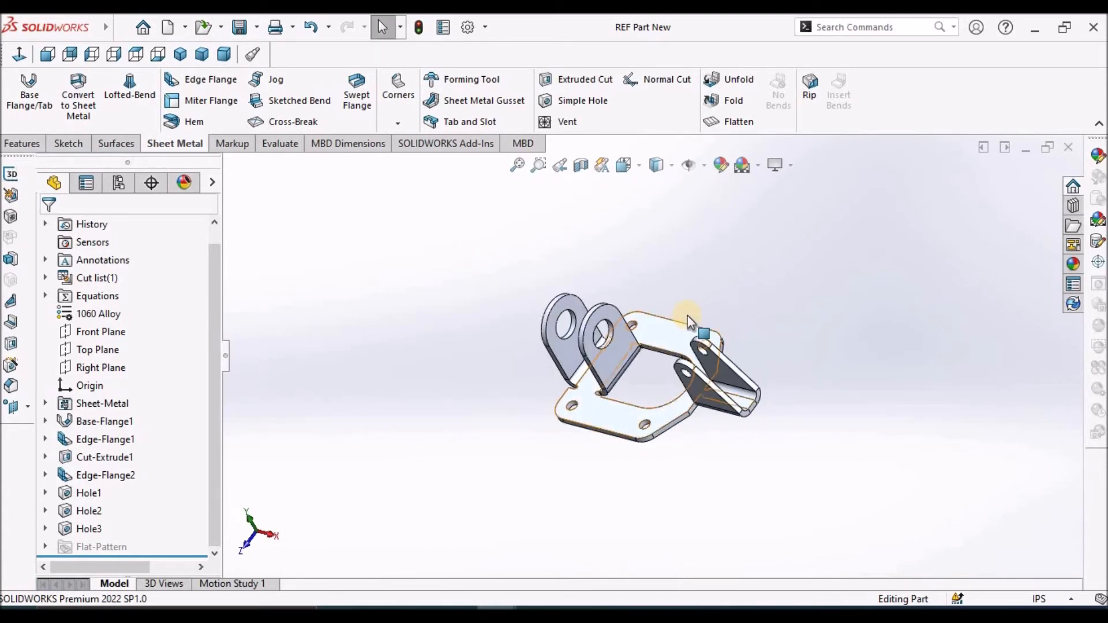
scroll(689, 320, "down", 3)
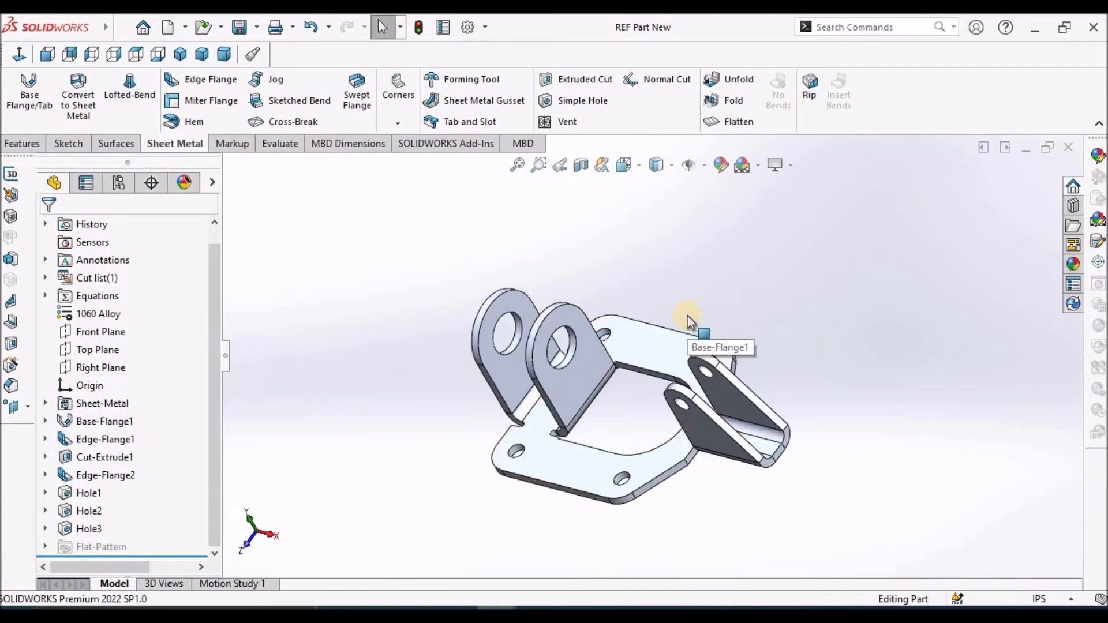
left_click(202, 54)
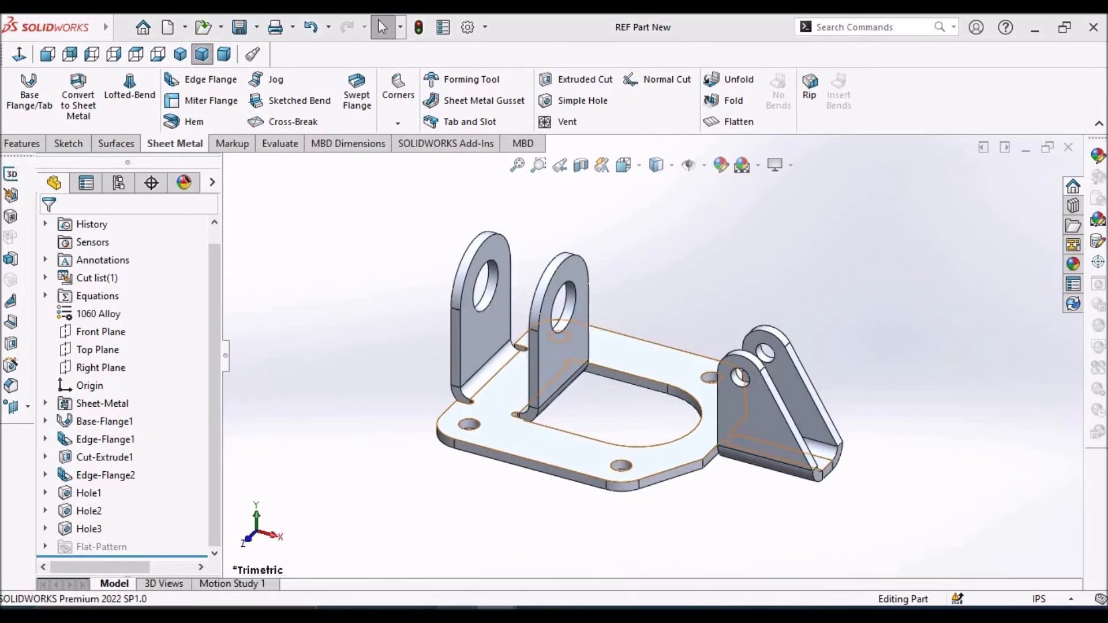
Switch to REF Drawing New and insert a model view of REF Part New in Front orientation on the sheet's left half
key("alt+Tab")
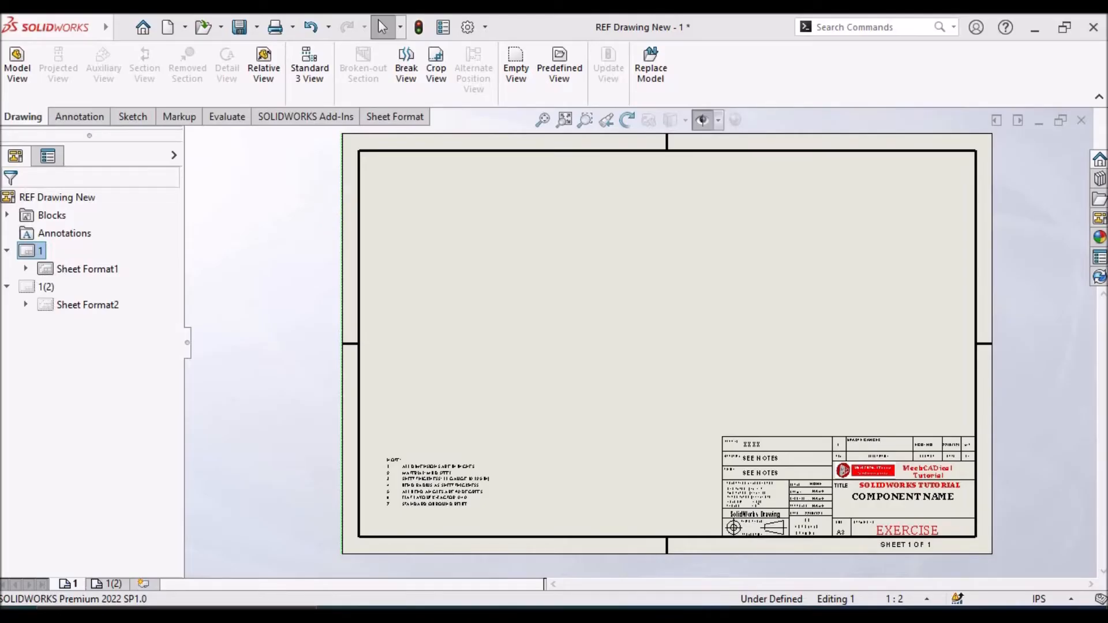
left_click(16, 65)
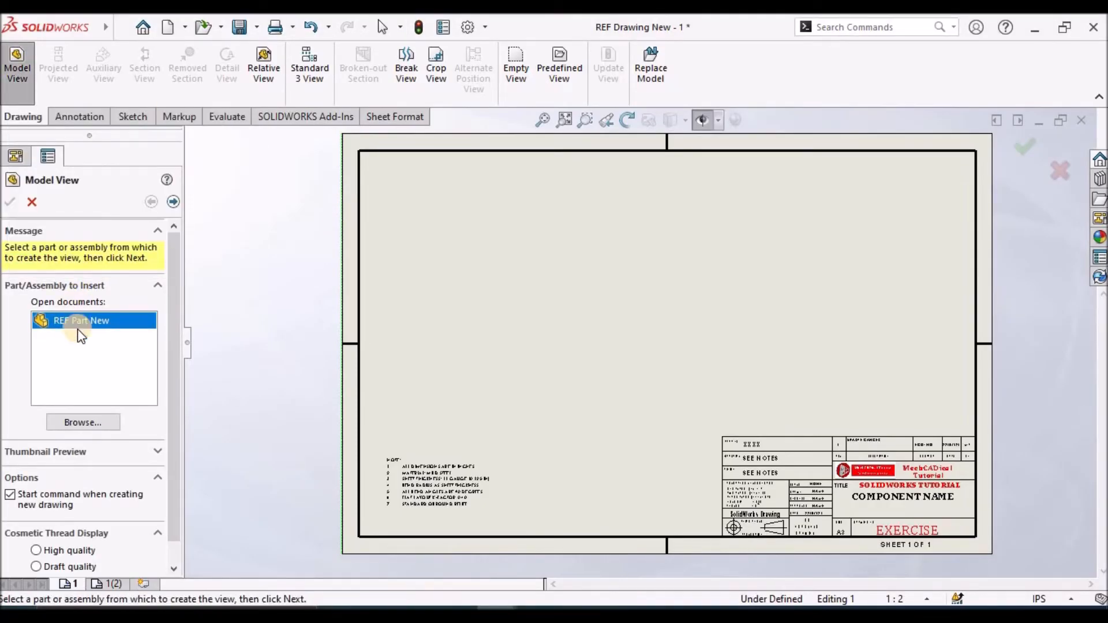
double_click(79, 321)
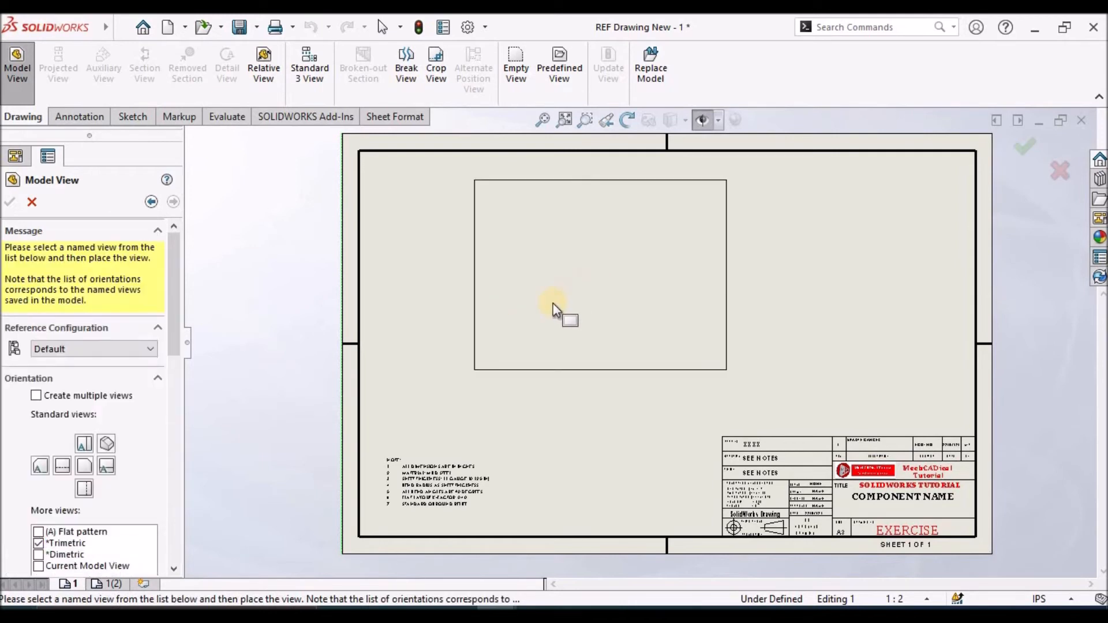
left_click(524, 307)
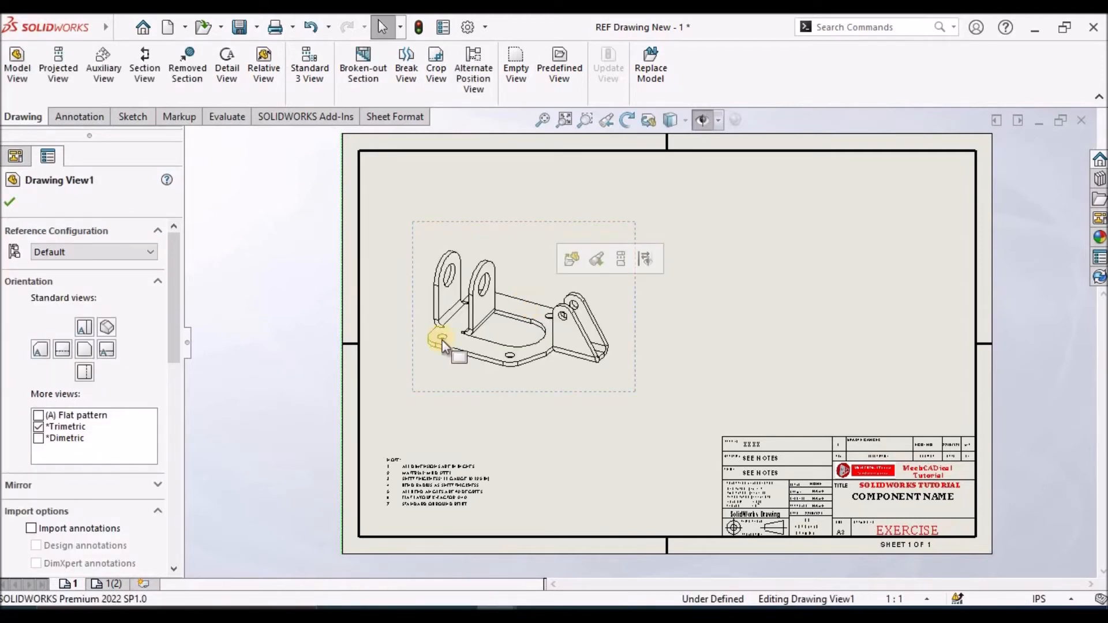
left_click(83, 353)
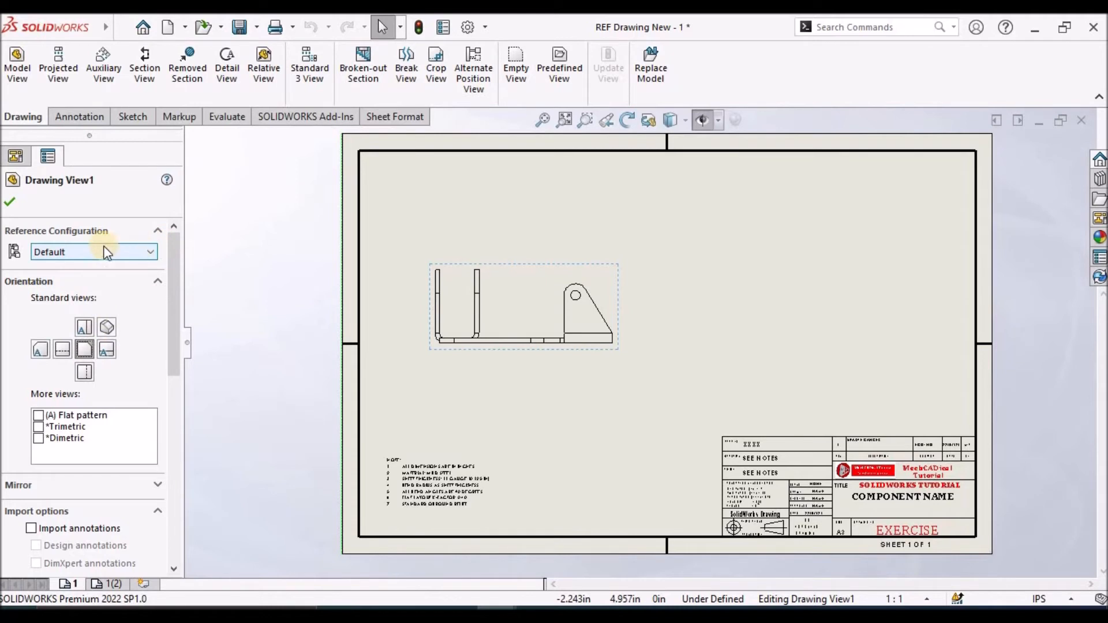
left_click(9, 201)
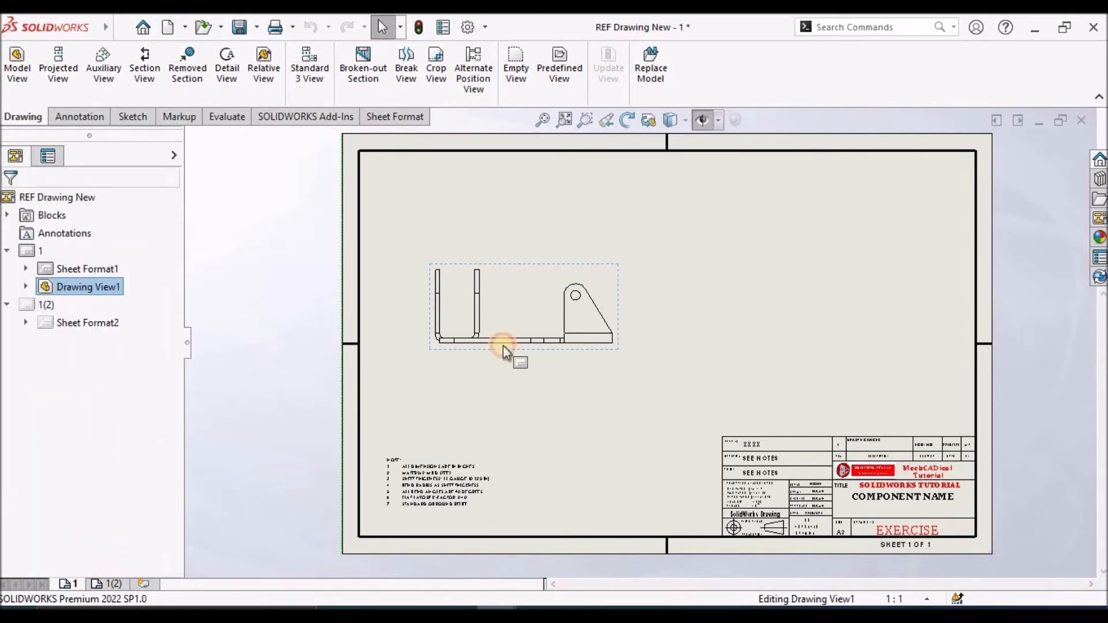
Change the sheet scale of sheet 1 to 1:2, scaling the annotations' position and text height with it
key("Escape")
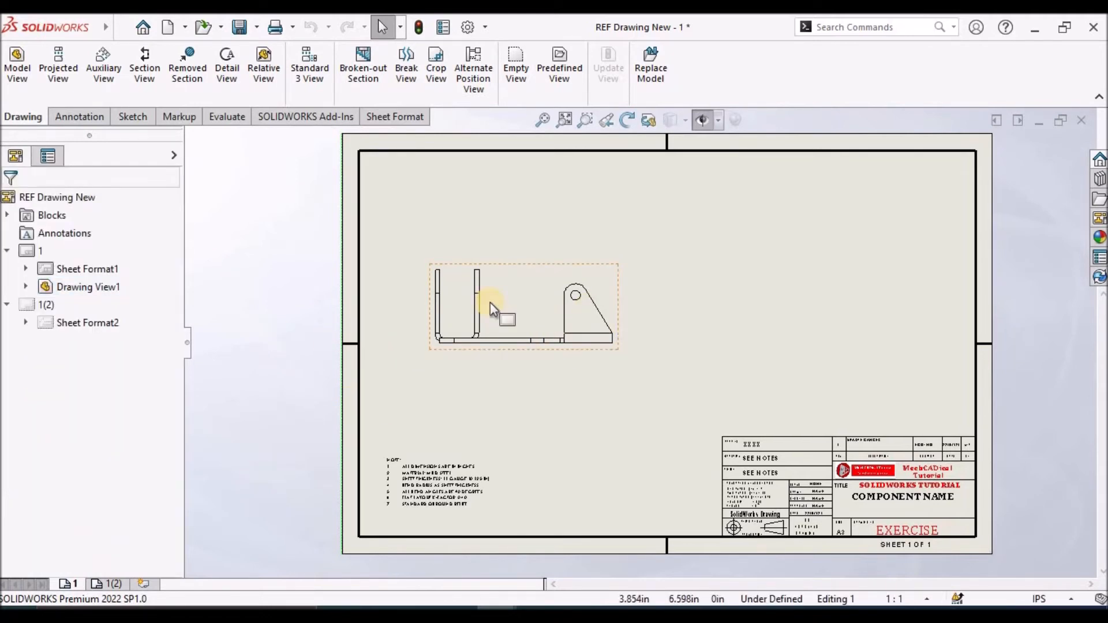
right_click(72, 583)
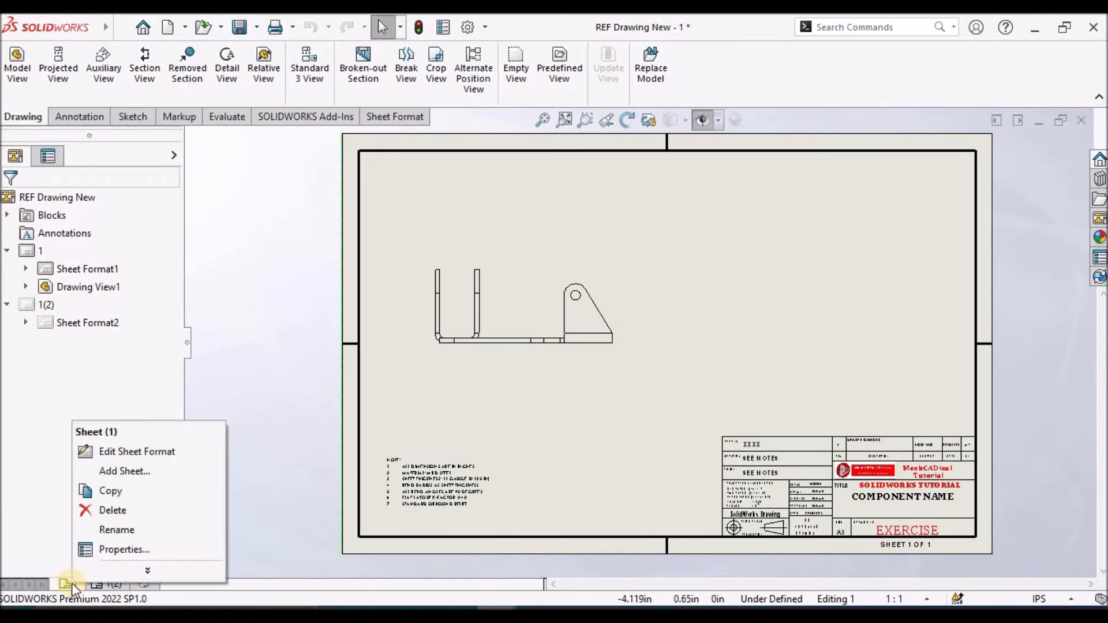
left_click(126, 549)
left_click(207, 227)
type("2")
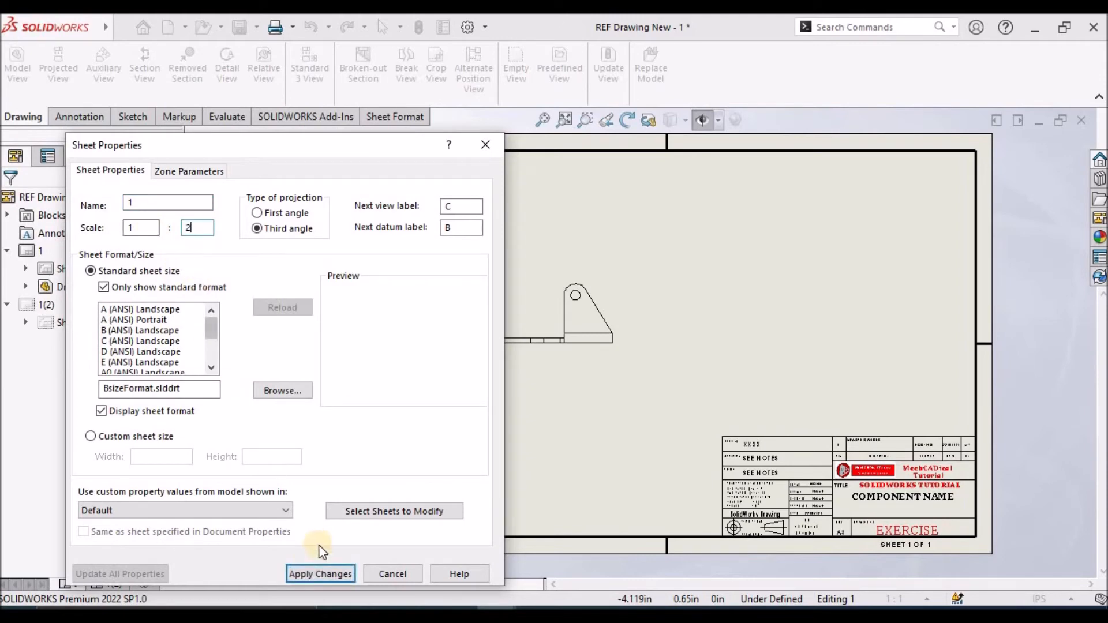
left_click(345, 573)
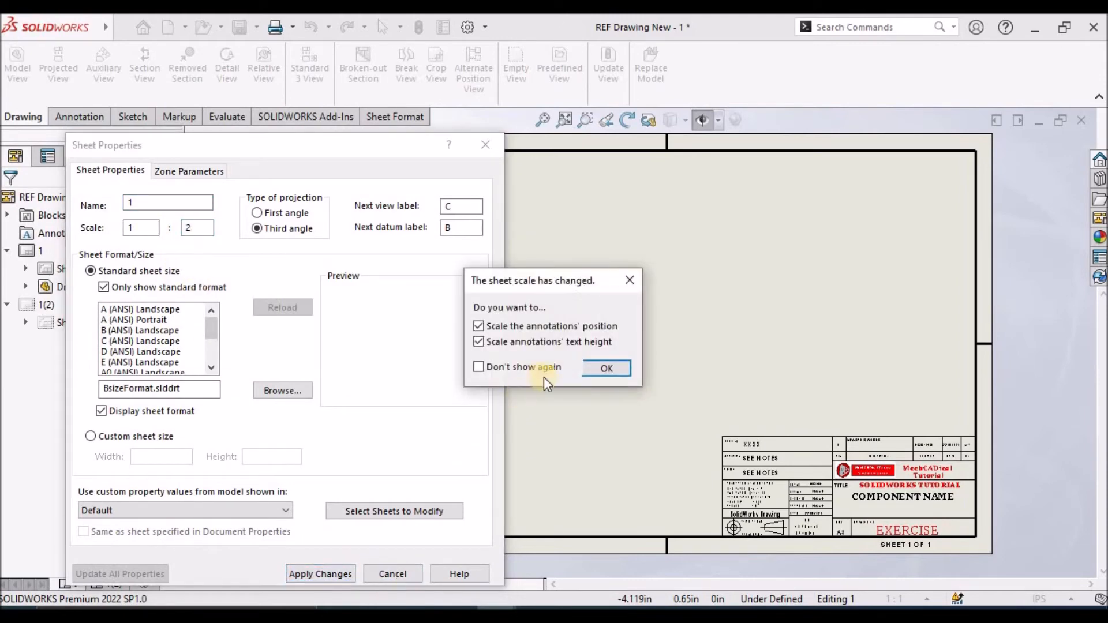
left_click(580, 369)
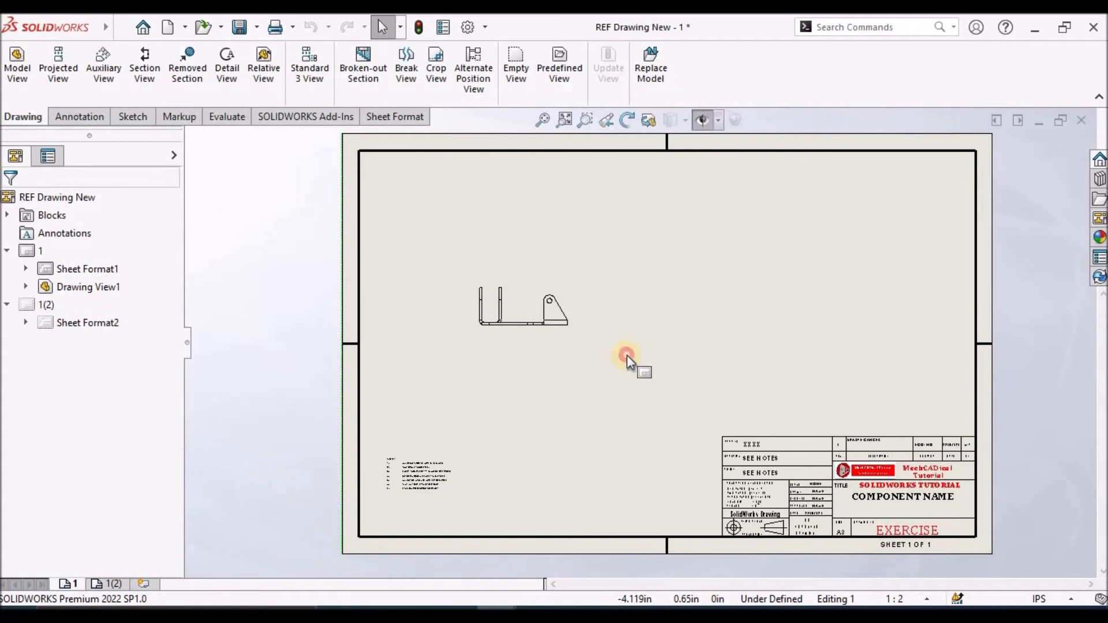
Move the front view slightly down and left on the sheet and clear the selection
scroll(482, 289, "down", 2)
mouse_move(622, 367)
left_mouse_down()
mouse_move(547, 377)
mouse_move(575, 410)
left_mouse_up()
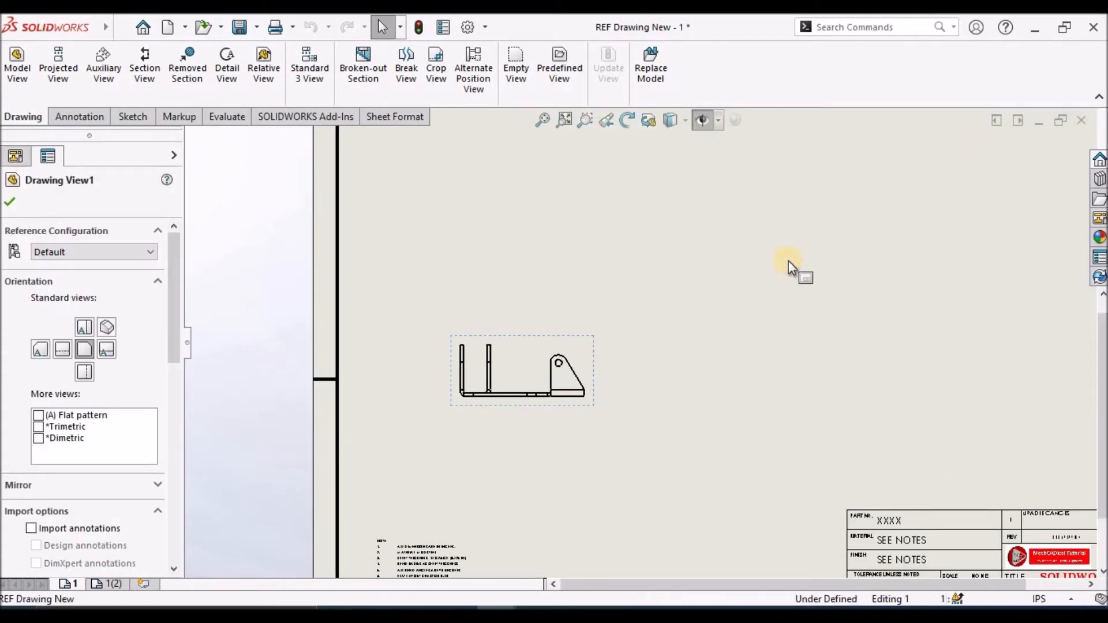
left_click(789, 262)
scroll(789, 262, "up", 2)
Project a side view to the right of the front view and a top view above it
left_click(50, 73)
left_click(554, 368)
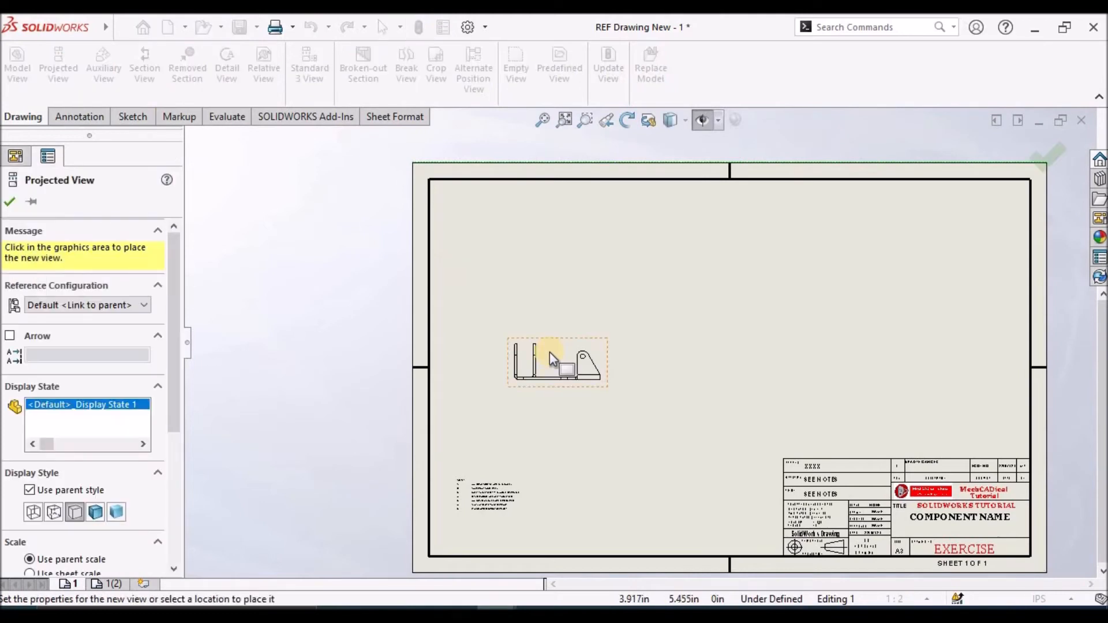
left_click(687, 373)
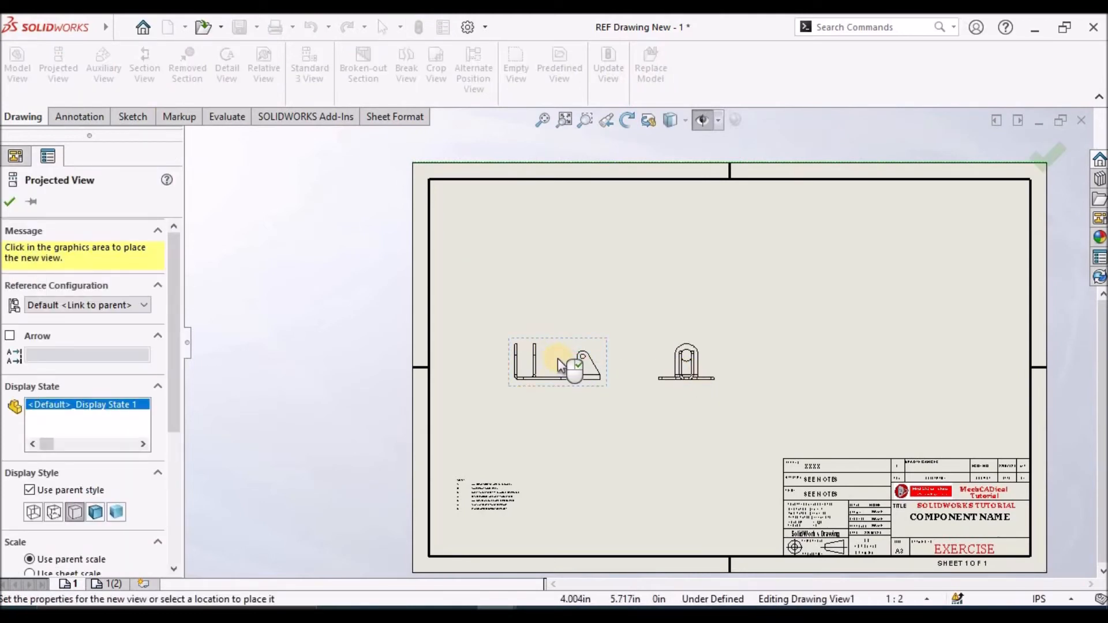
left_click(567, 263)
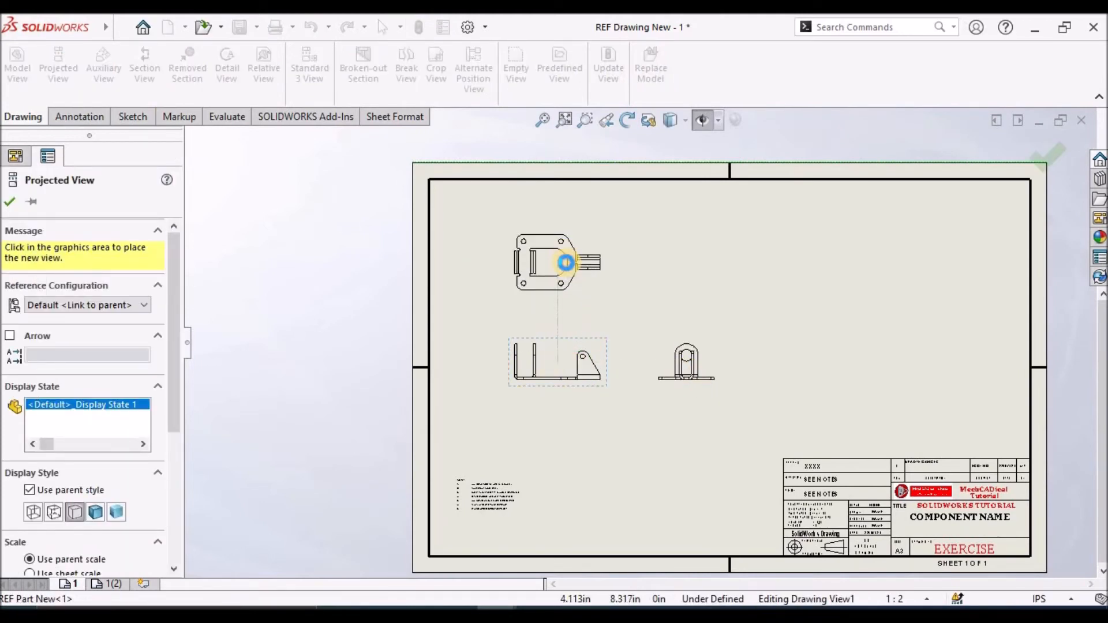
key("Escape")
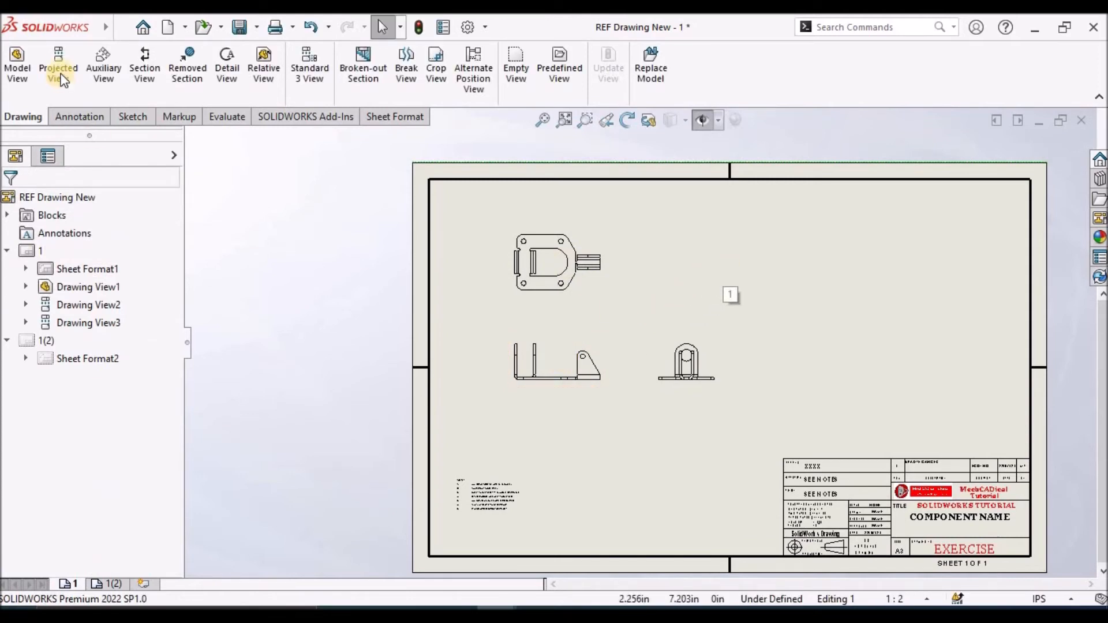
Project an isometric view from the front view, place it in the sheet's upper right and display it Shaded With Edges
left_click(71, 73)
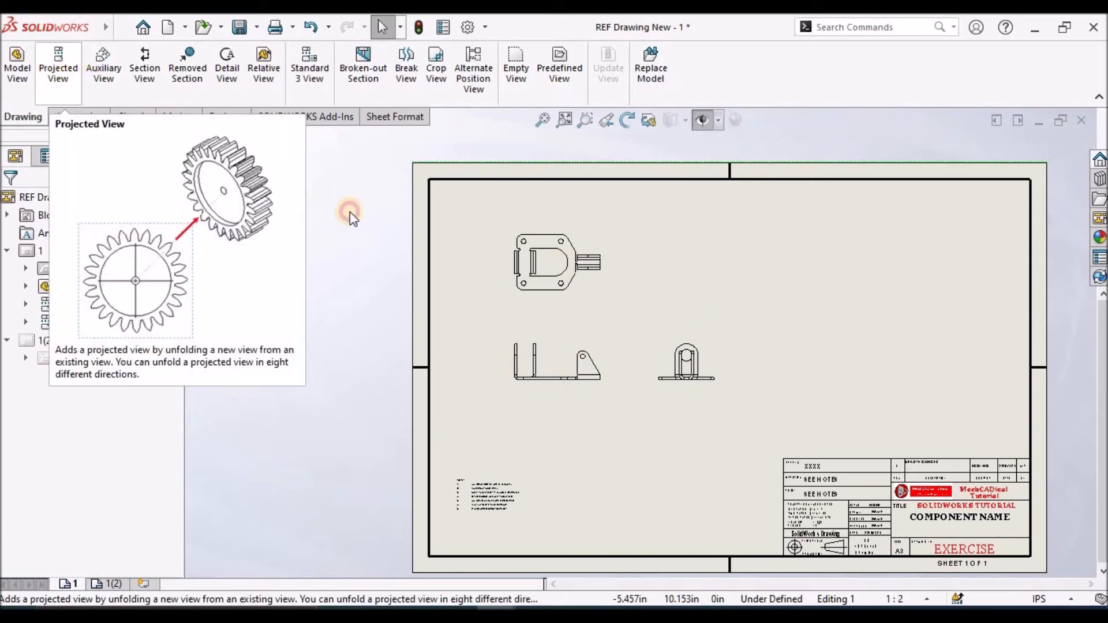
left_click(600, 344)
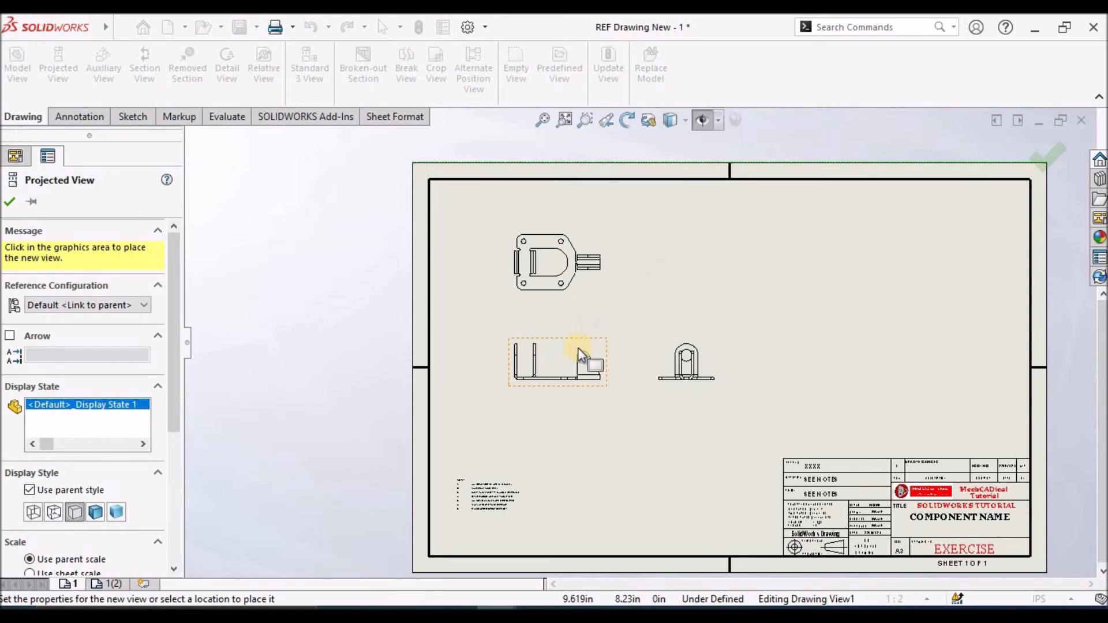
left_click(738, 286)
left_click_drag(680, 270, 789, 304)
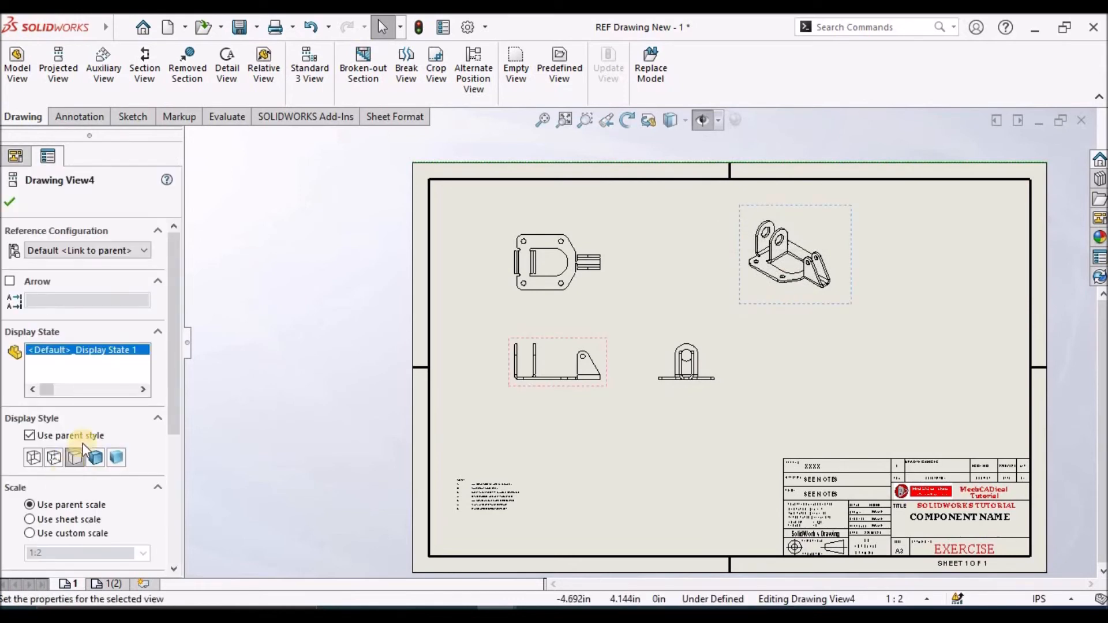
left_click(104, 458)
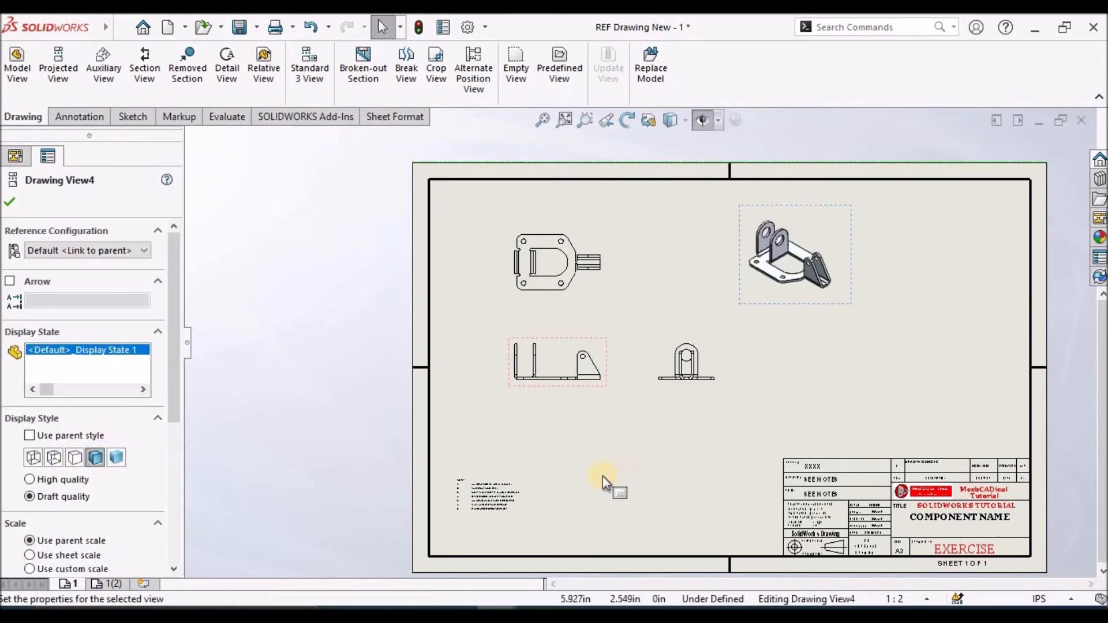
left_click(664, 355)
Dimension the height of the triangular flange's hole centre above the base's bottom edge in the front view
scroll(668, 302, "down", 2)
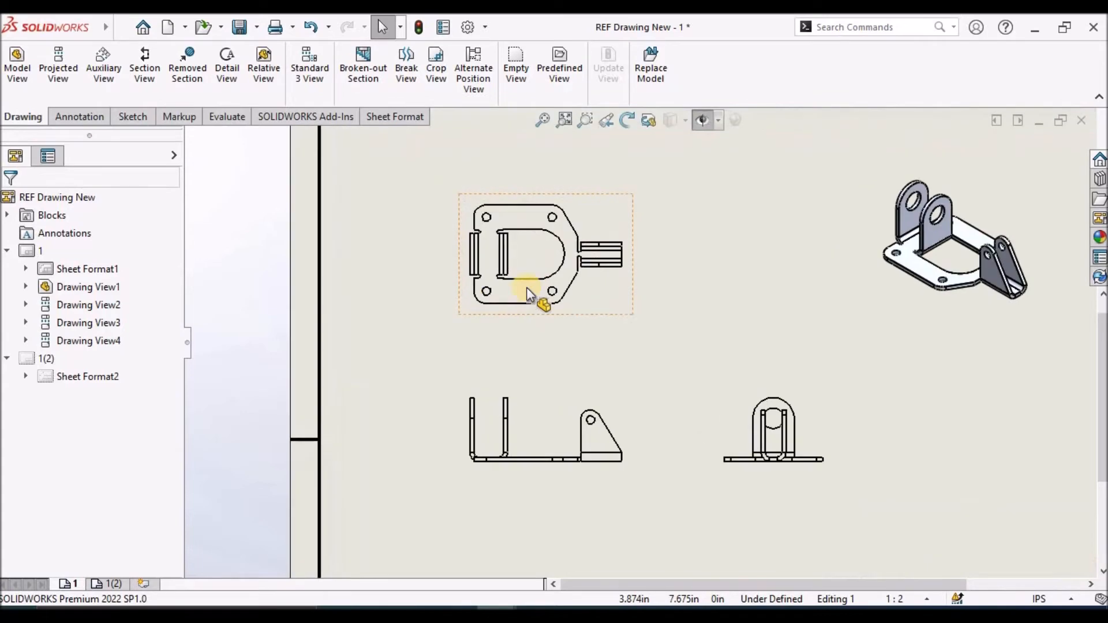
scroll(589, 254, "down", 3)
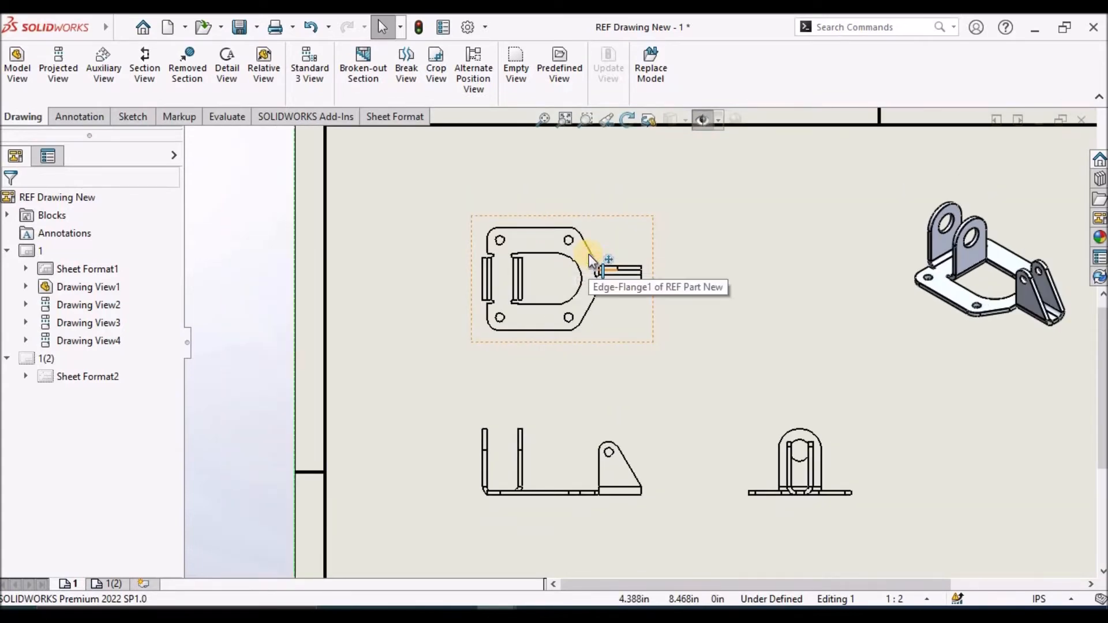
scroll(607, 384, "up", 2)
scroll(693, 416, "down", 2)
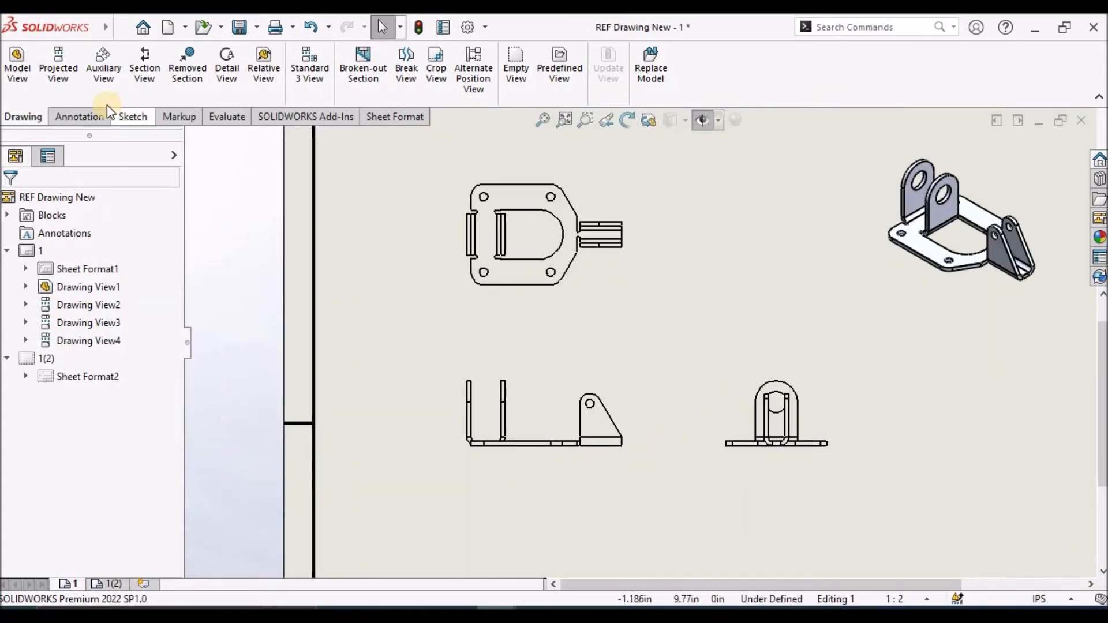
left_click(84, 116)
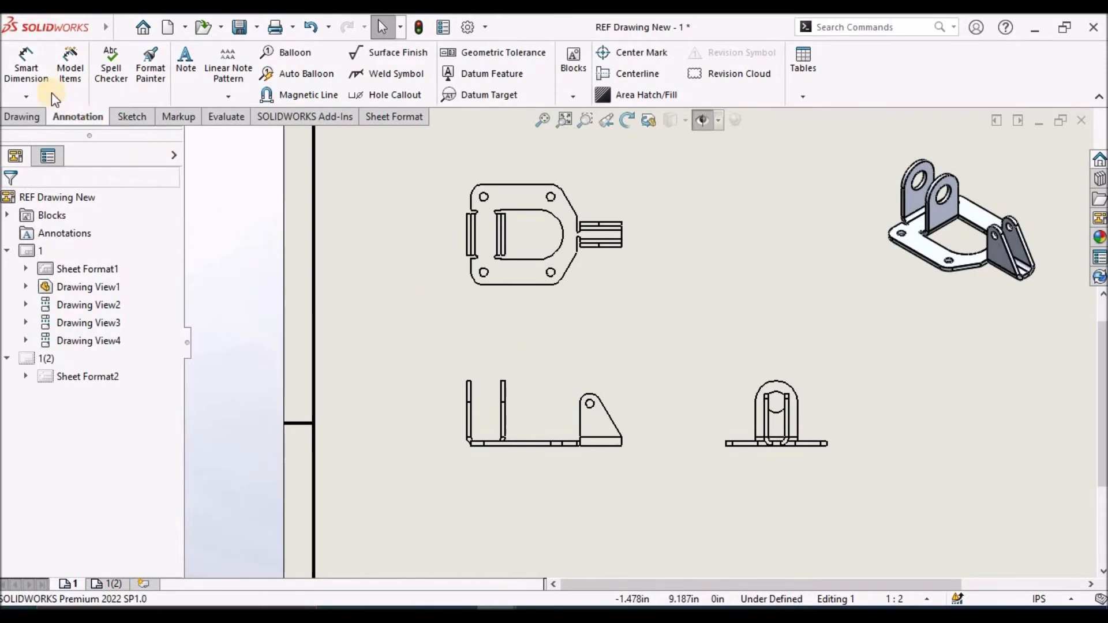
left_click(29, 67)
scroll(619, 421, "down", 4)
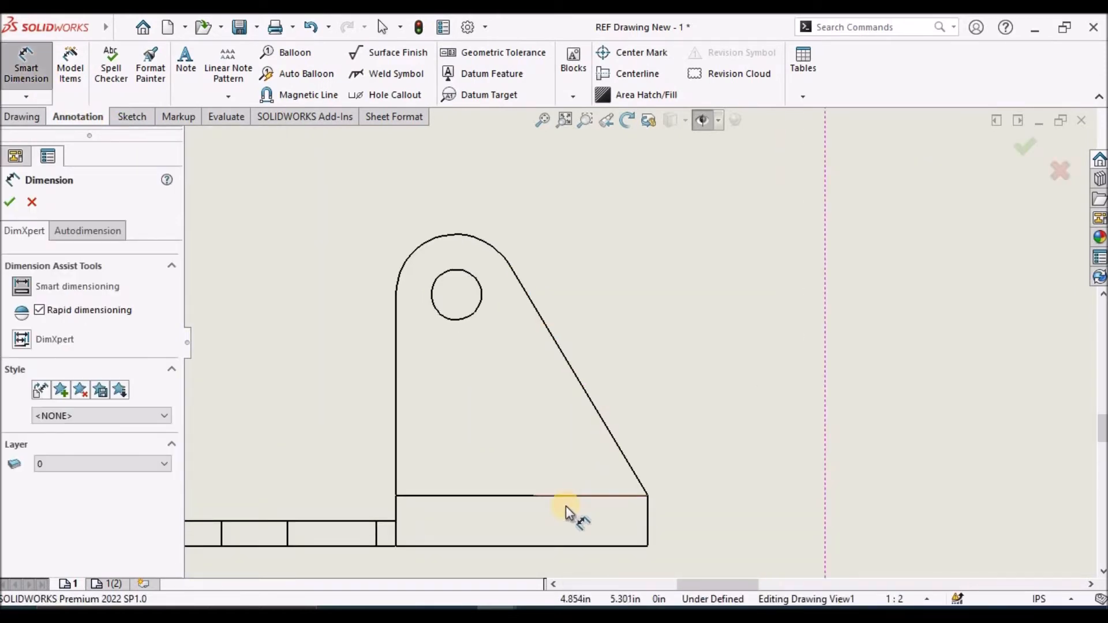
left_click(302, 484)
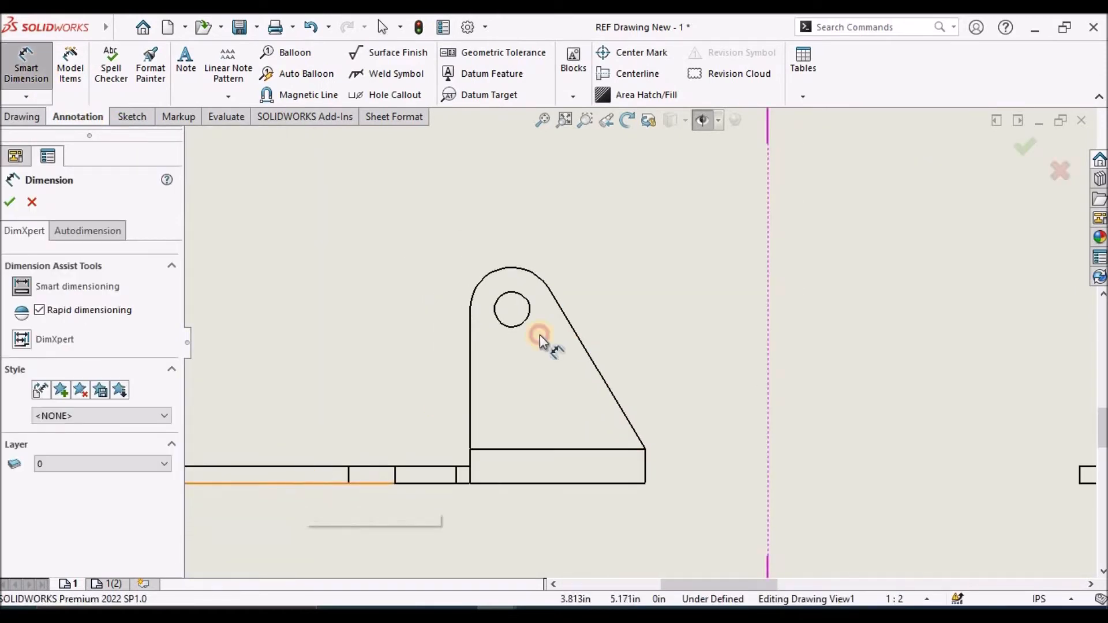
left_click(541, 321)
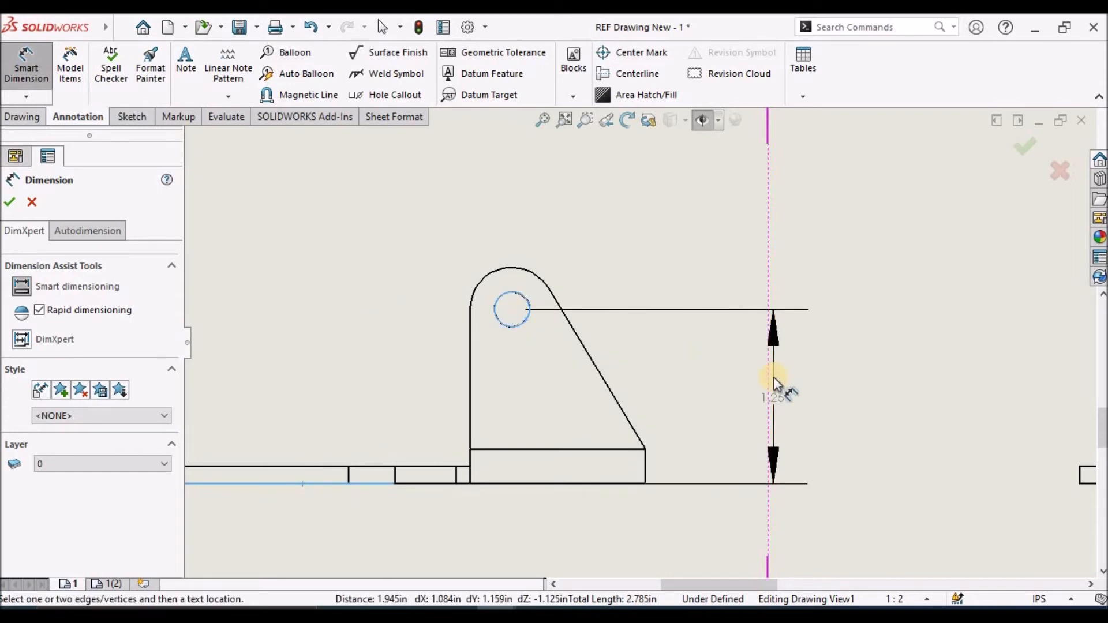
left_click(774, 376)
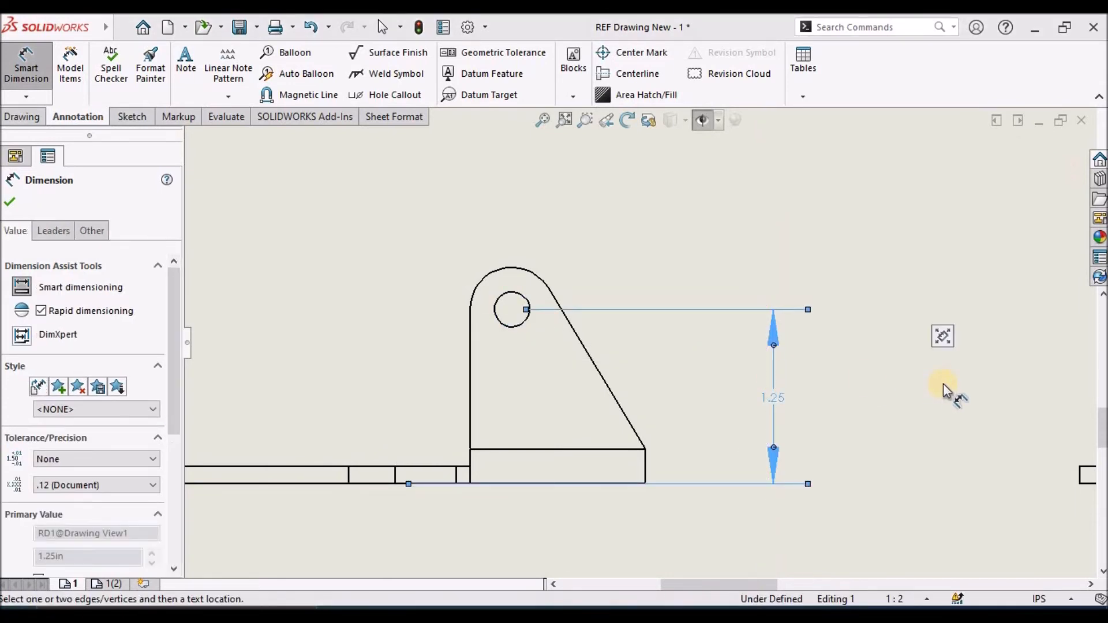
Dimension the triangular flange's hole diameter and the radius of its rounded top in the front view
left_click(527, 299)
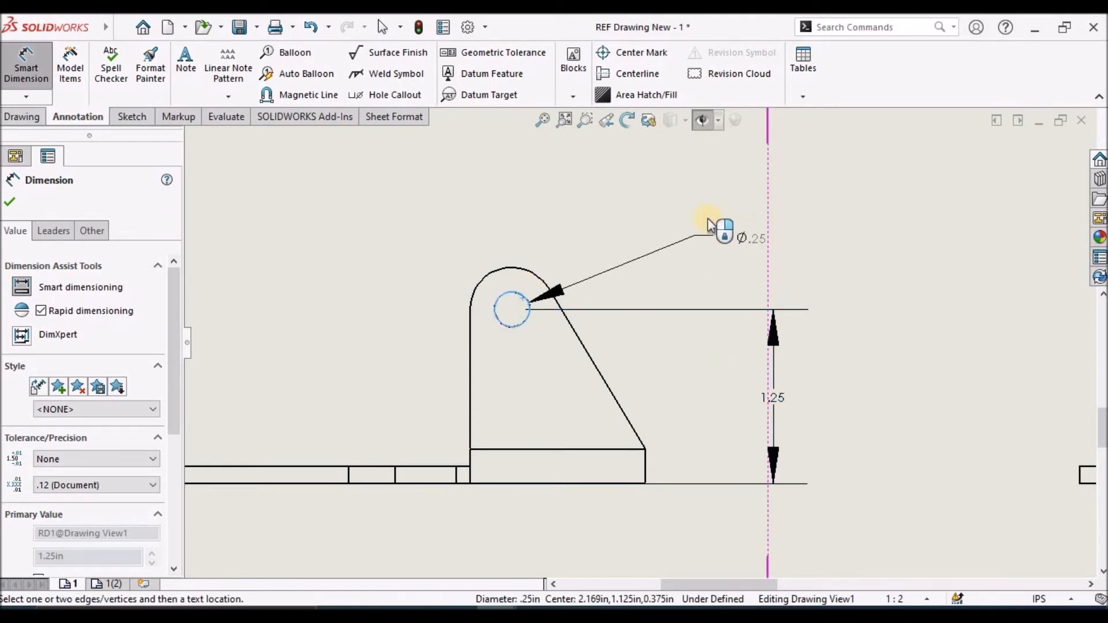
left_click(682, 205)
left_click(507, 273)
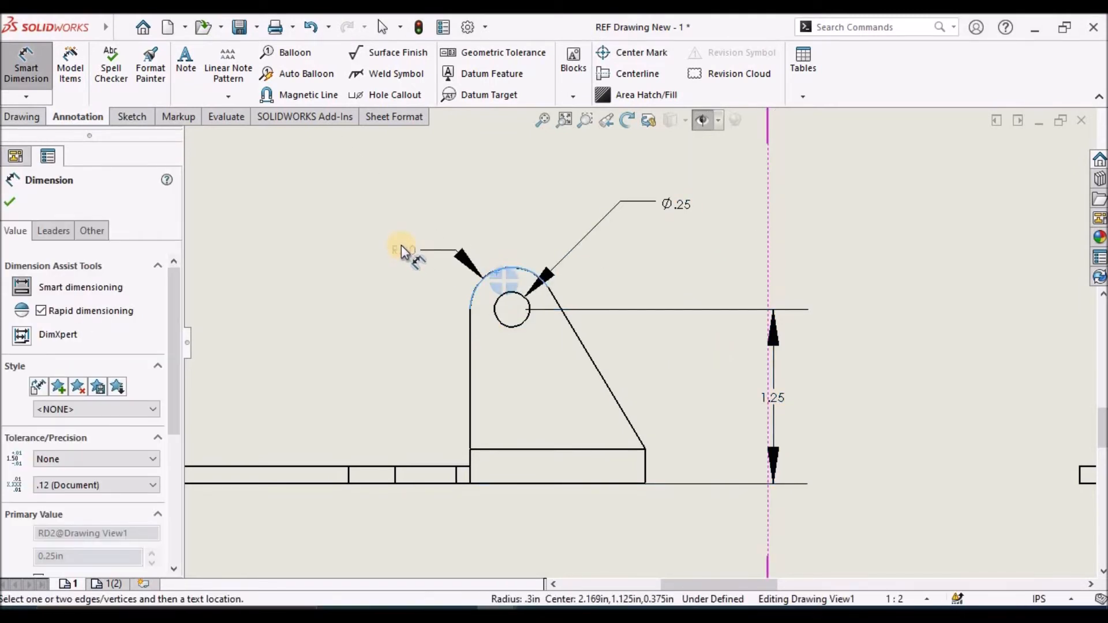
left_click(376, 219)
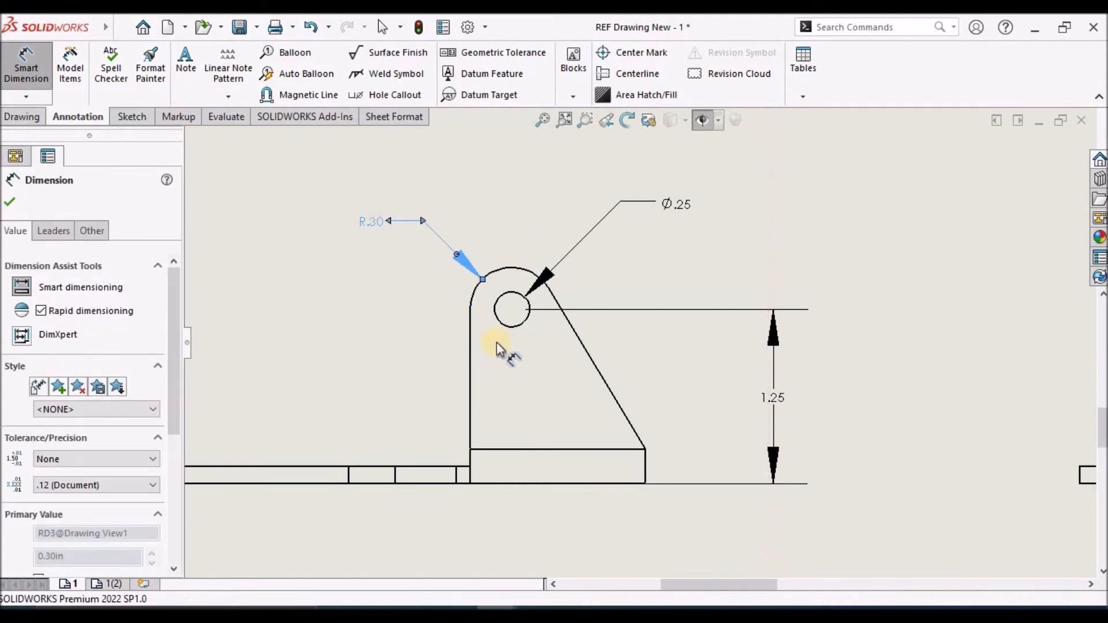
left_click(757, 259)
Dimension the inside gap between the two upright flanges, placed above them in the front view, and finish dimensioning
scroll(757, 259, "up", 6)
left_click(645, 463)
scroll(668, 301, "down", 2)
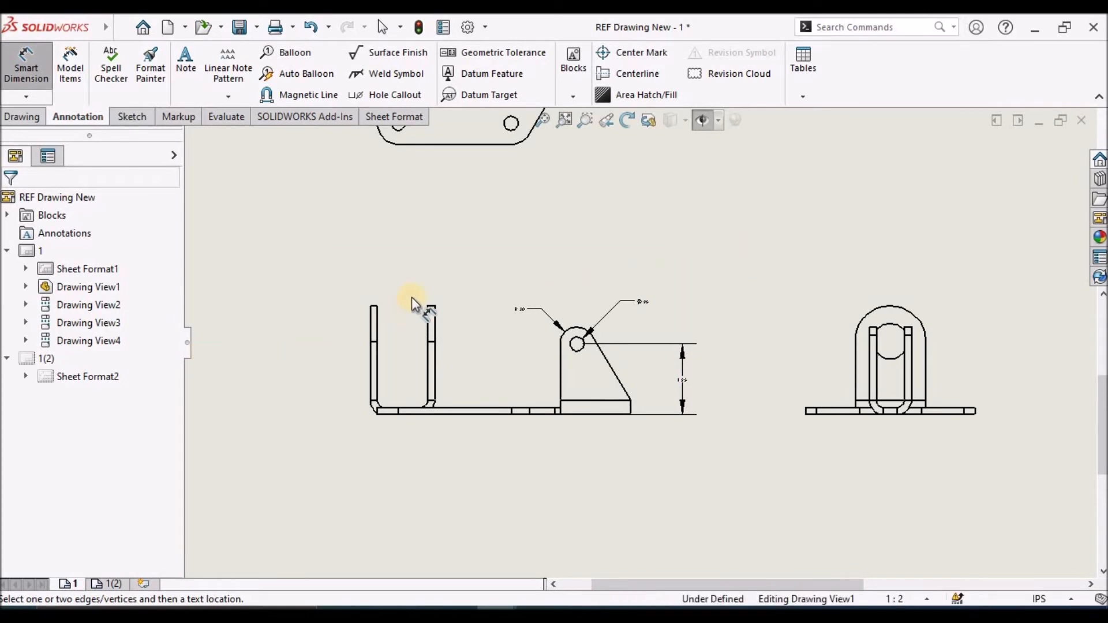
scroll(411, 296, "down", 3)
left_click(388, 345)
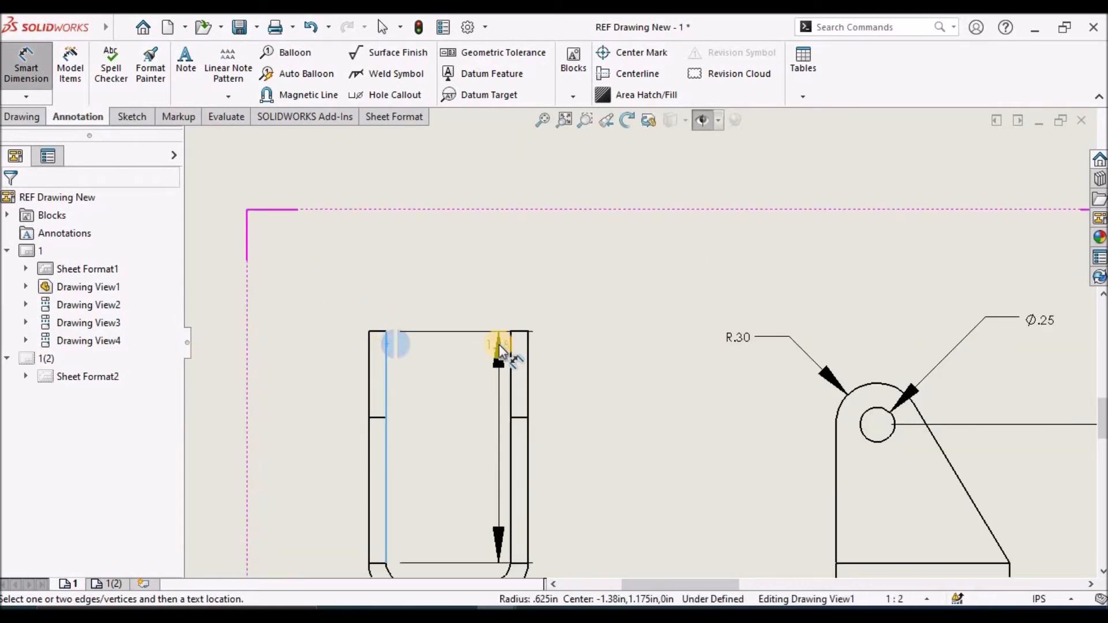
left_click(510, 348)
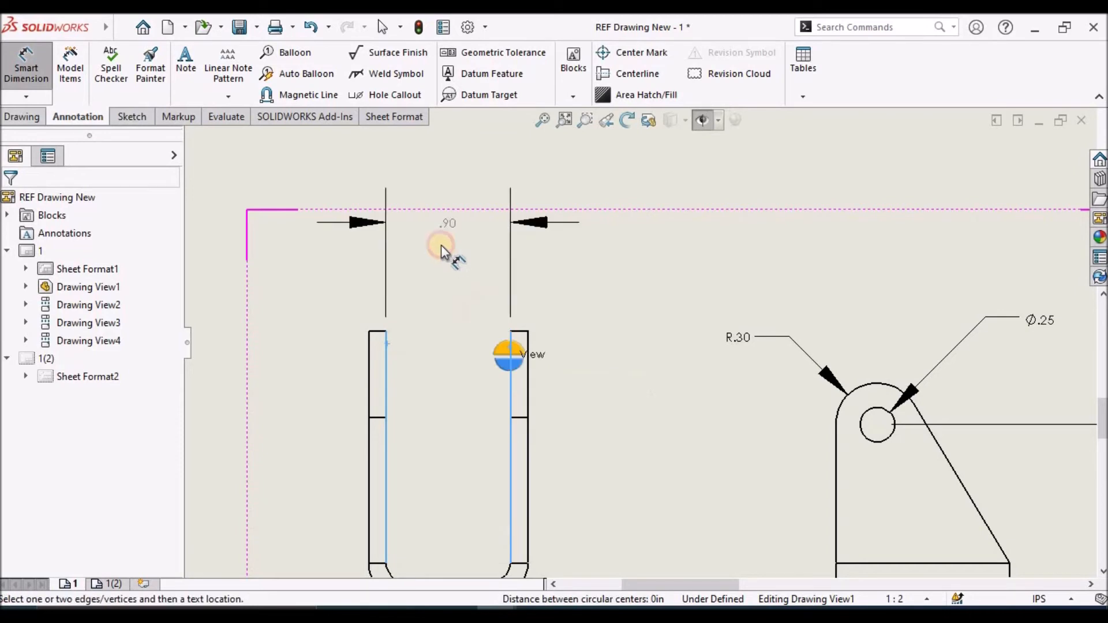
left_click(441, 244)
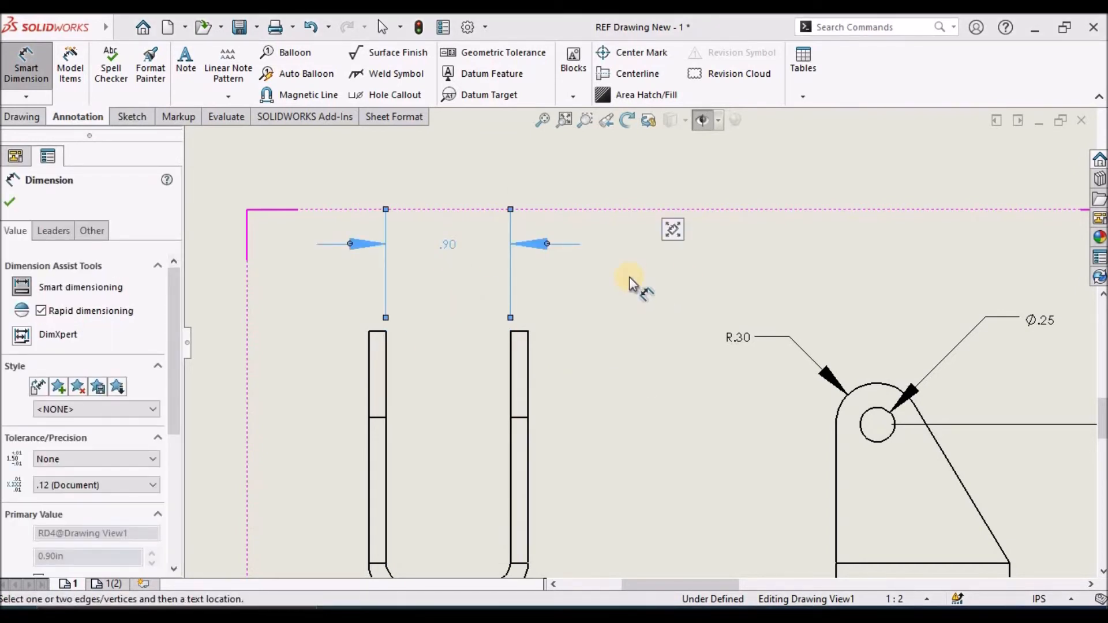
left_click(9, 201)
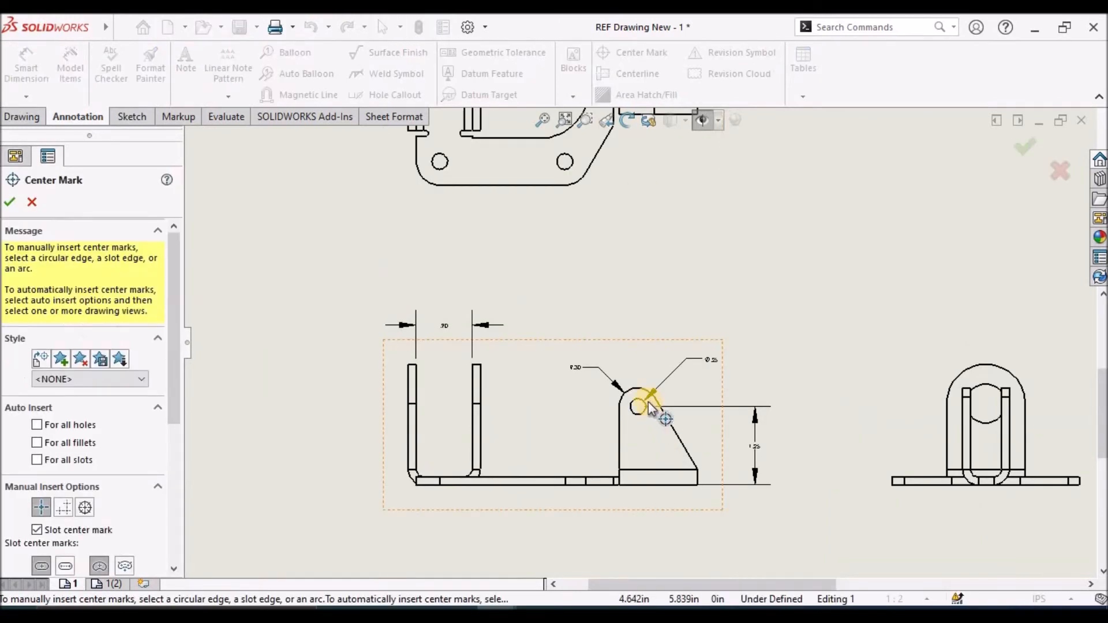
Add a center mark to the triangular flange's hole in the front view
scroll(651, 409, "down", 2)
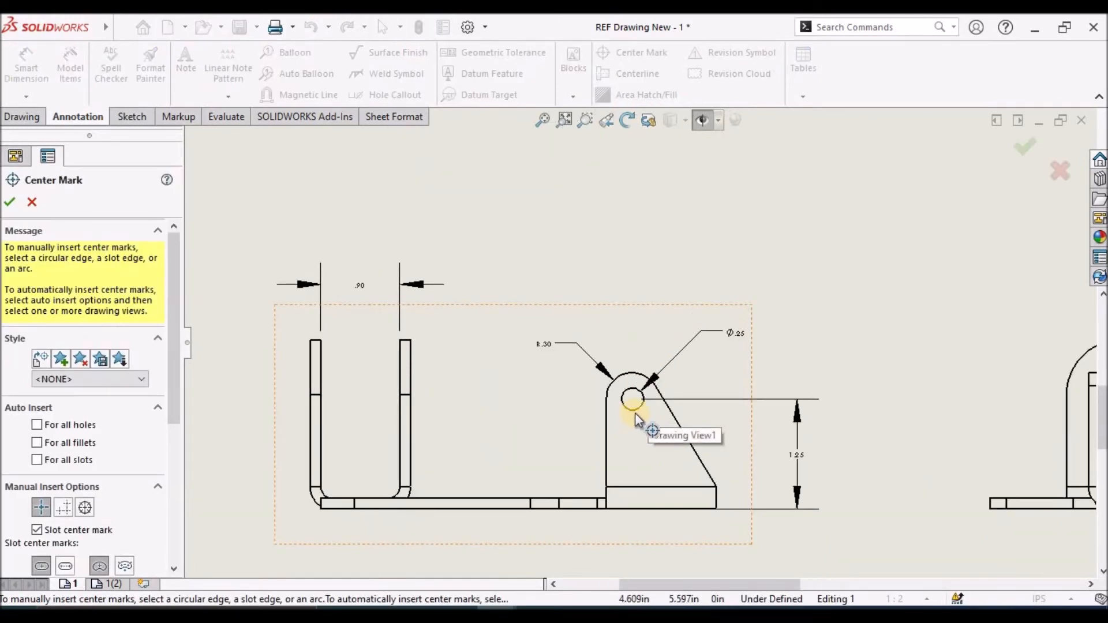
left_click(635, 410)
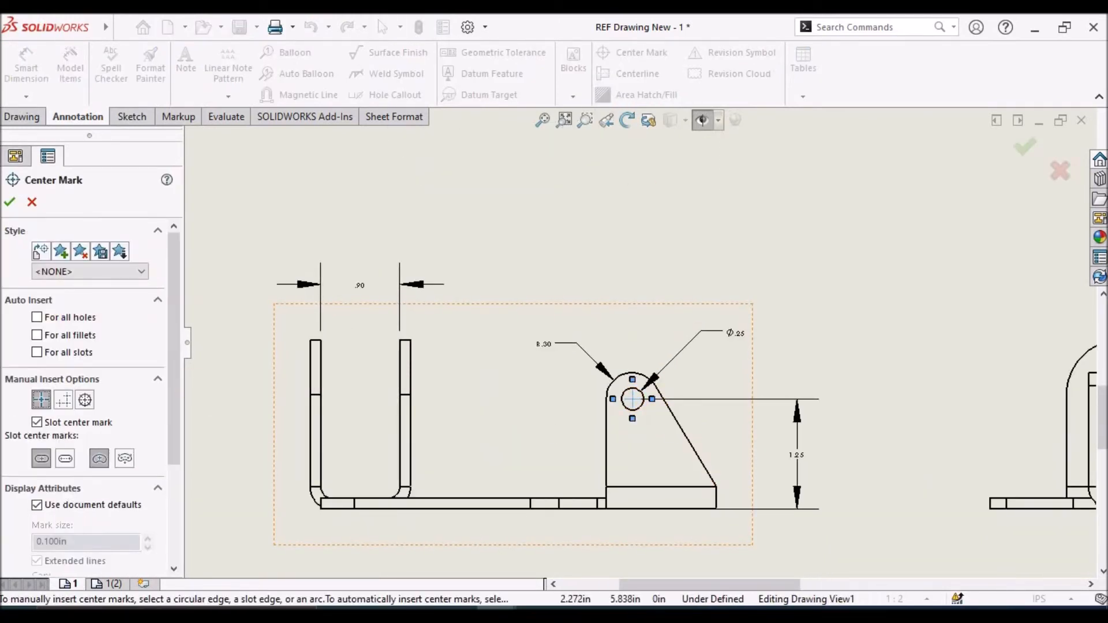
left_click(9, 201)
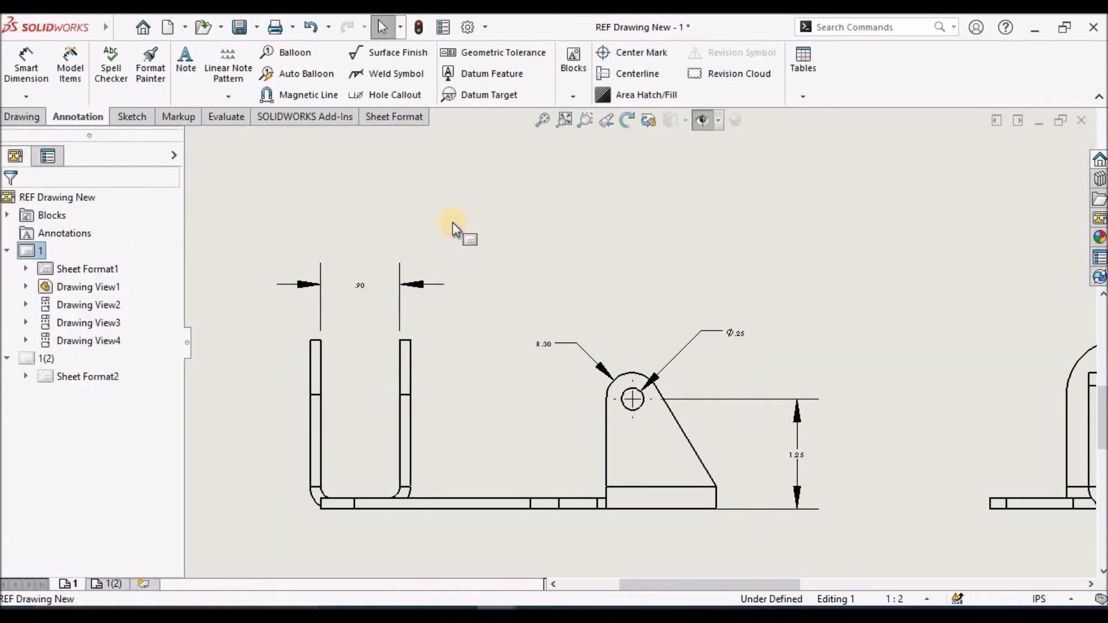
Dimension the upright flange's hole diameter and the radius of its rounded top in the side view, and finish dimensioning
scroll(668, 292, "up", 4)
scroll(801, 391, "down", 1)
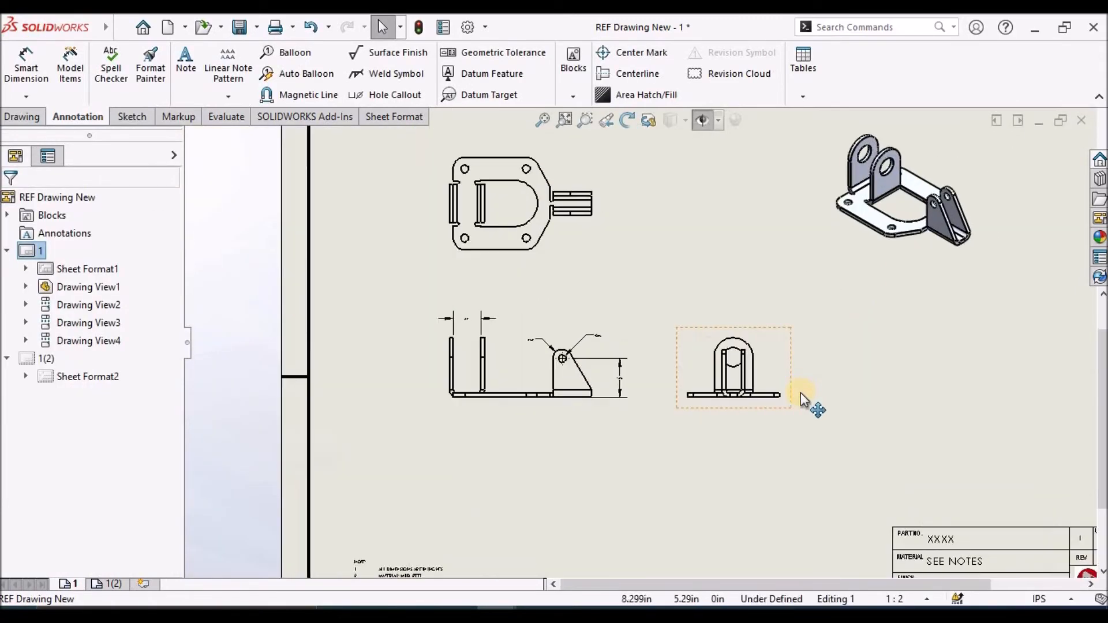
scroll(762, 333, "down", 9)
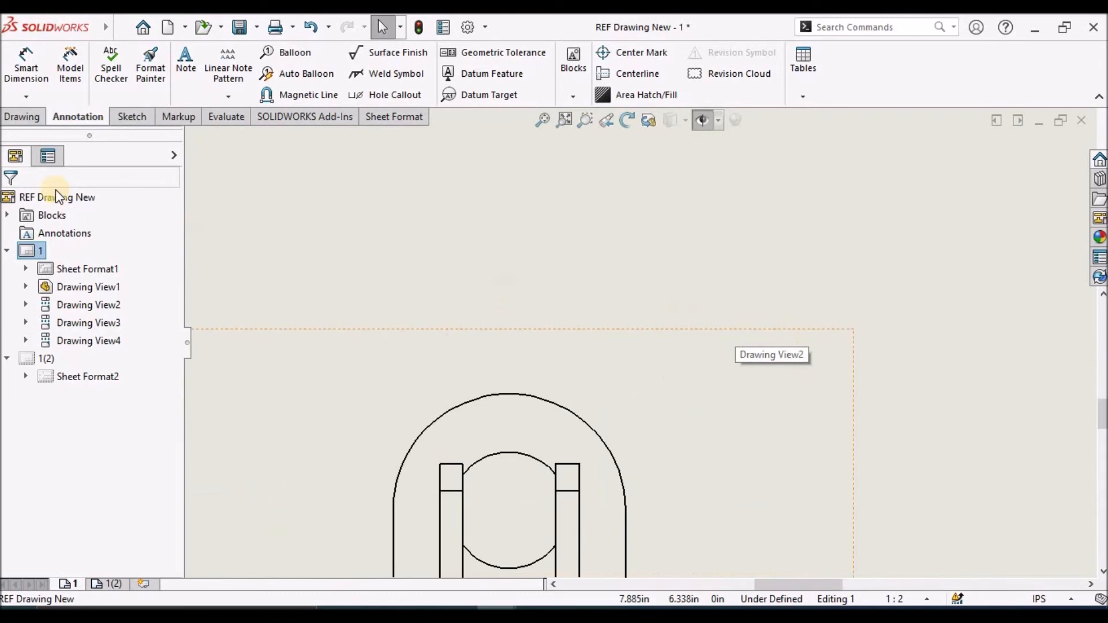
left_click(26, 68)
left_click(523, 456)
left_click(713, 321)
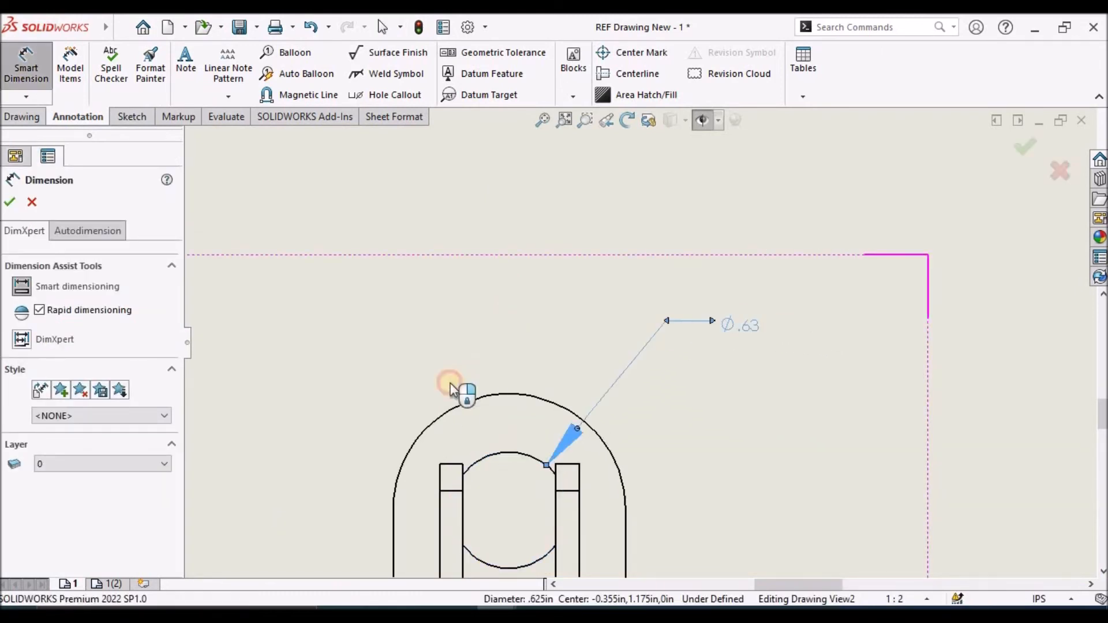
left_click(462, 416)
left_click(336, 311)
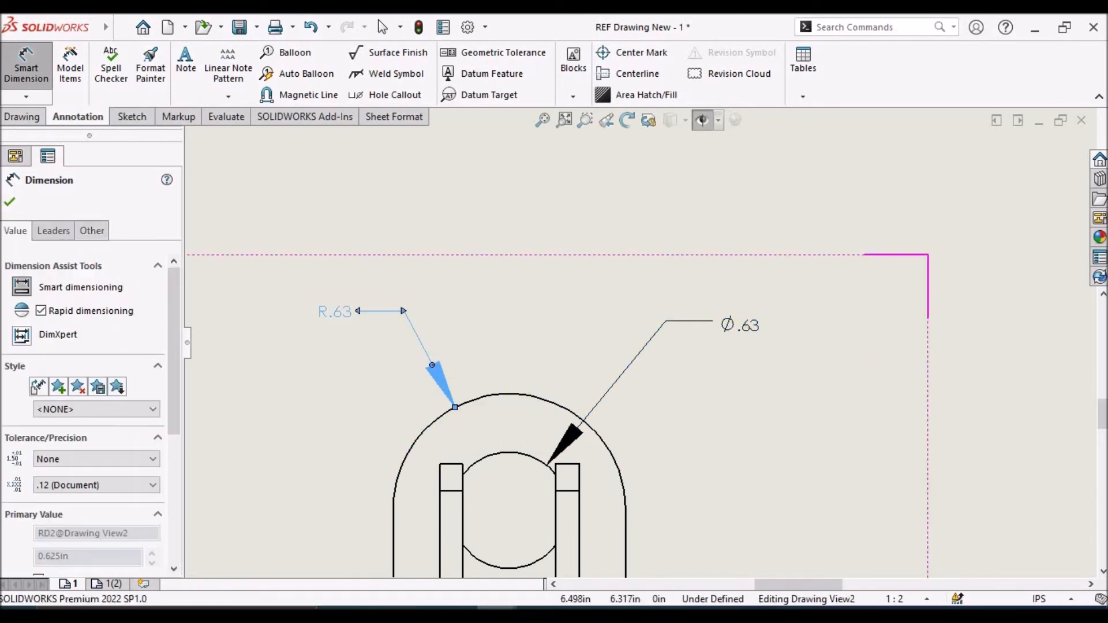
key("Escape")
key("f")
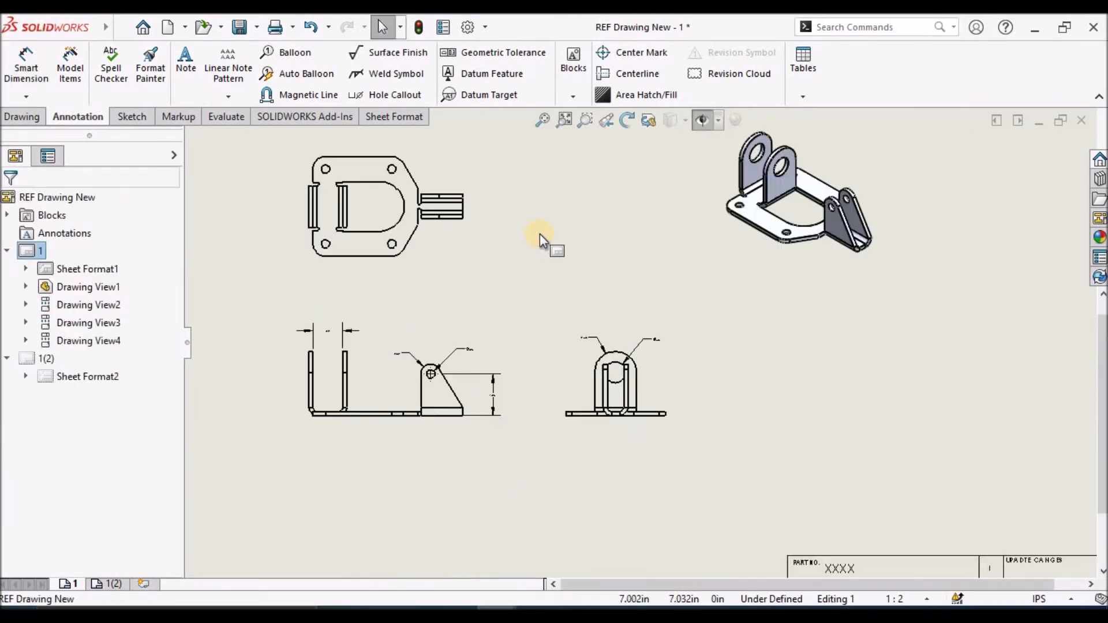
Dimension the horizontal spacing between the two lower mounting holes in the top view, placed below the base
scroll(435, 216, "down", 2)
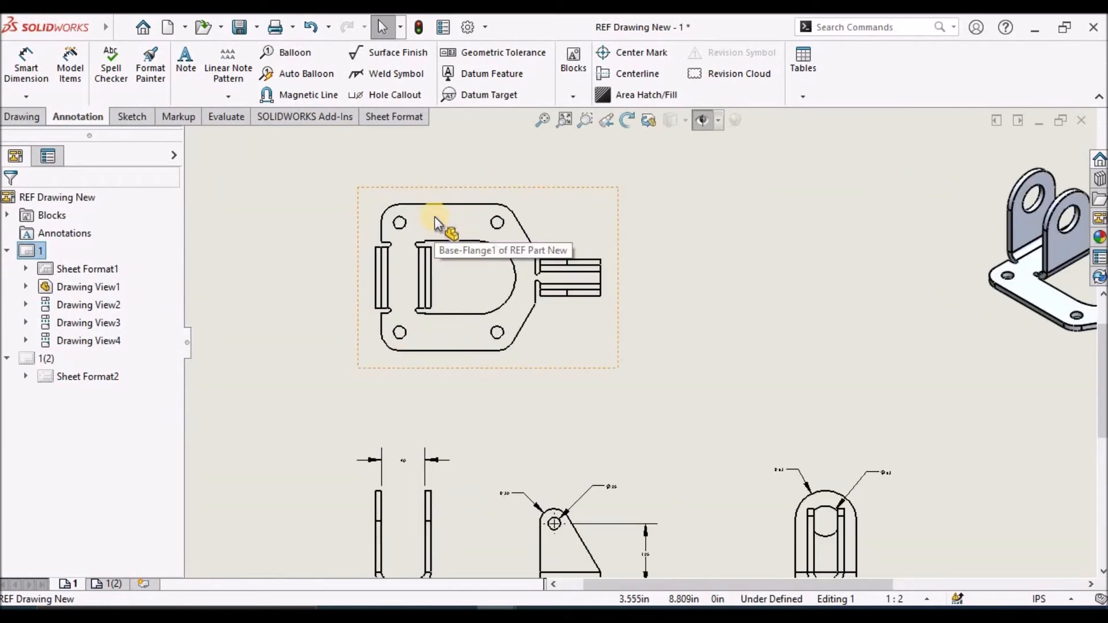
scroll(435, 213, "down", 2)
scroll(435, 213, "down", 1)
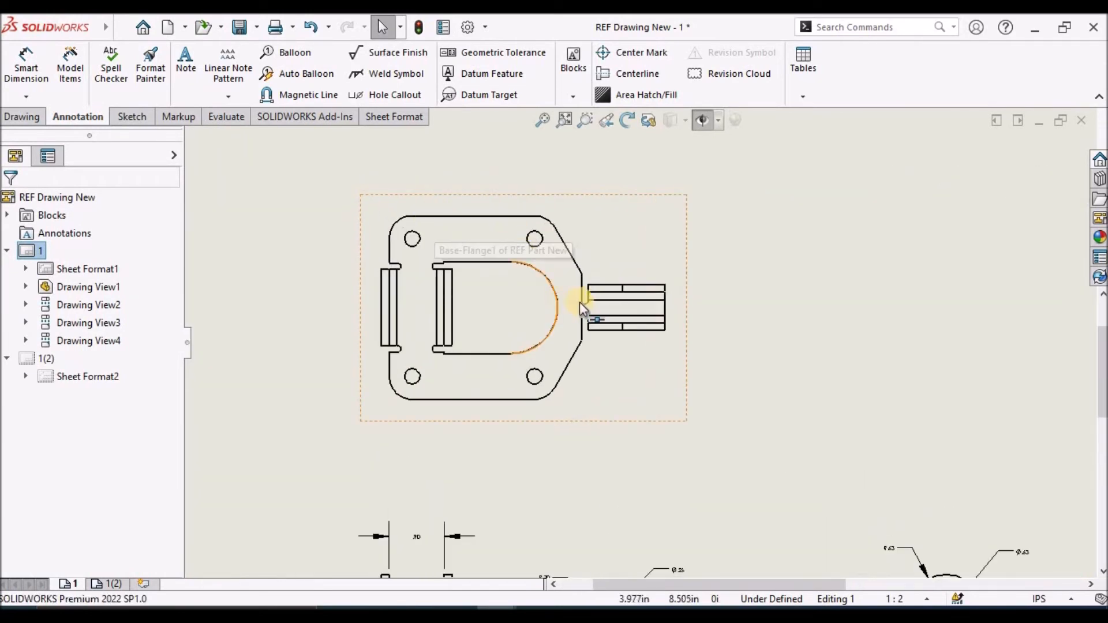
left_click(24, 70)
scroll(396, 361, "down", 3)
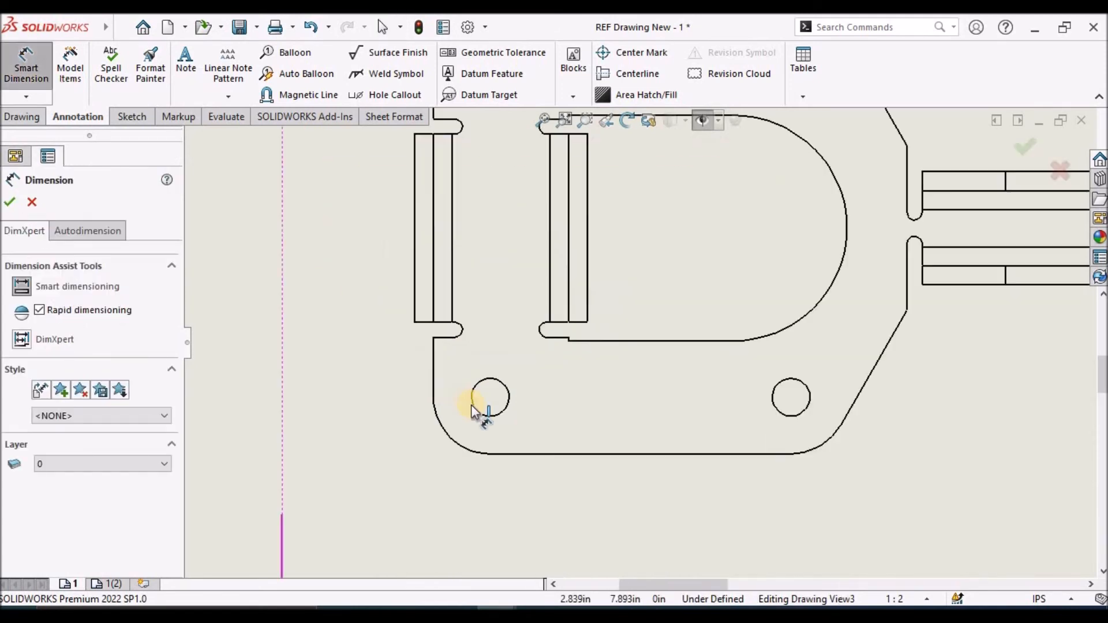
left_click(500, 413)
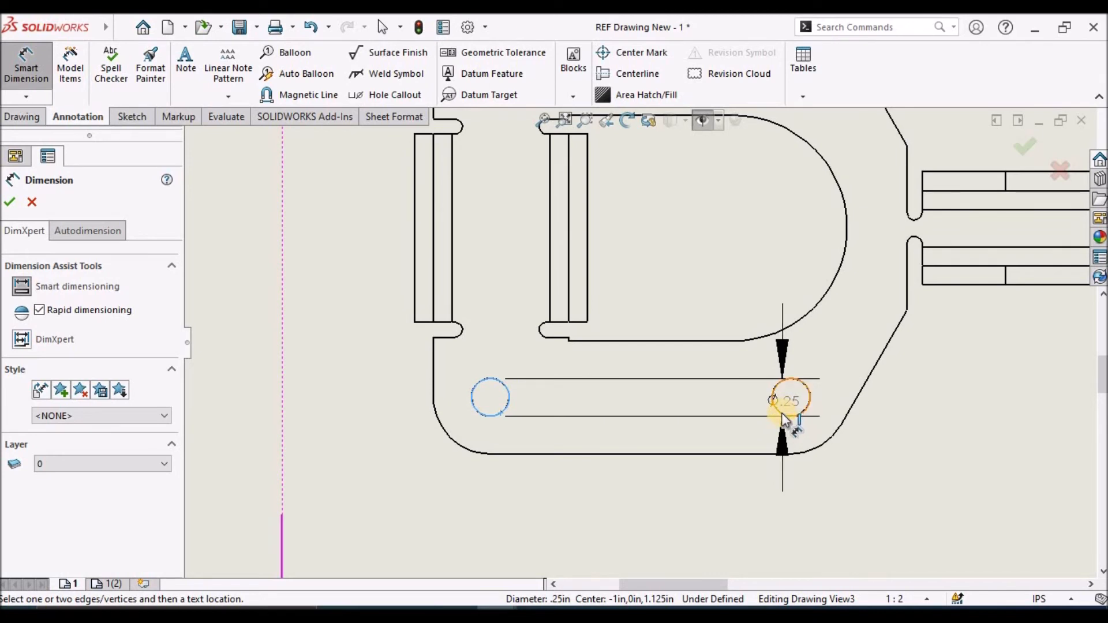
left_click(783, 415)
scroll(695, 477, "up", 3)
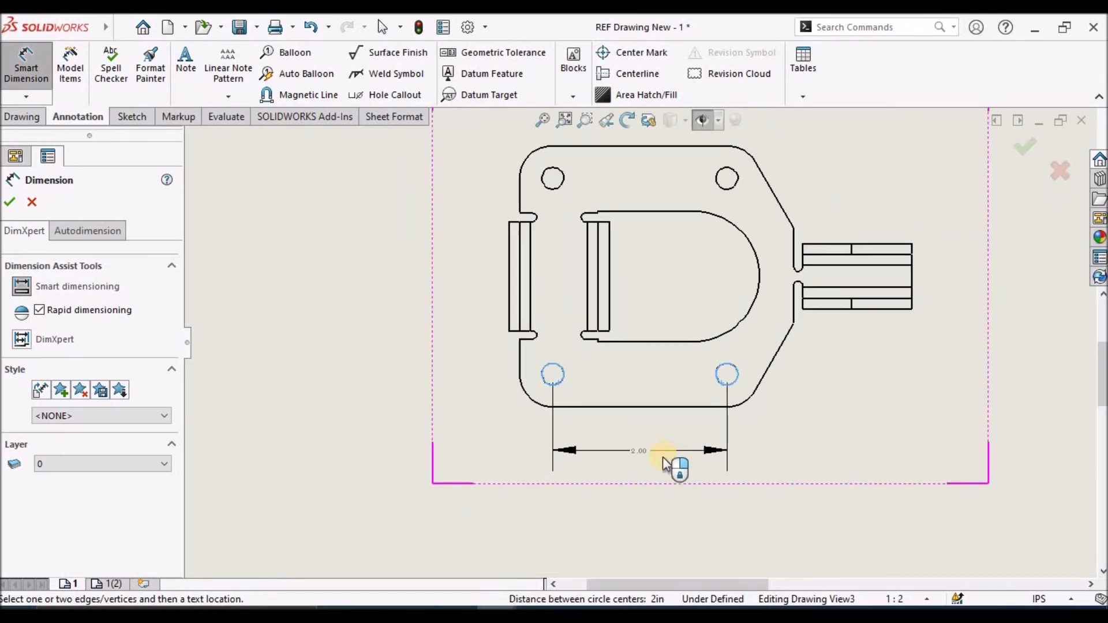
left_click(645, 468)
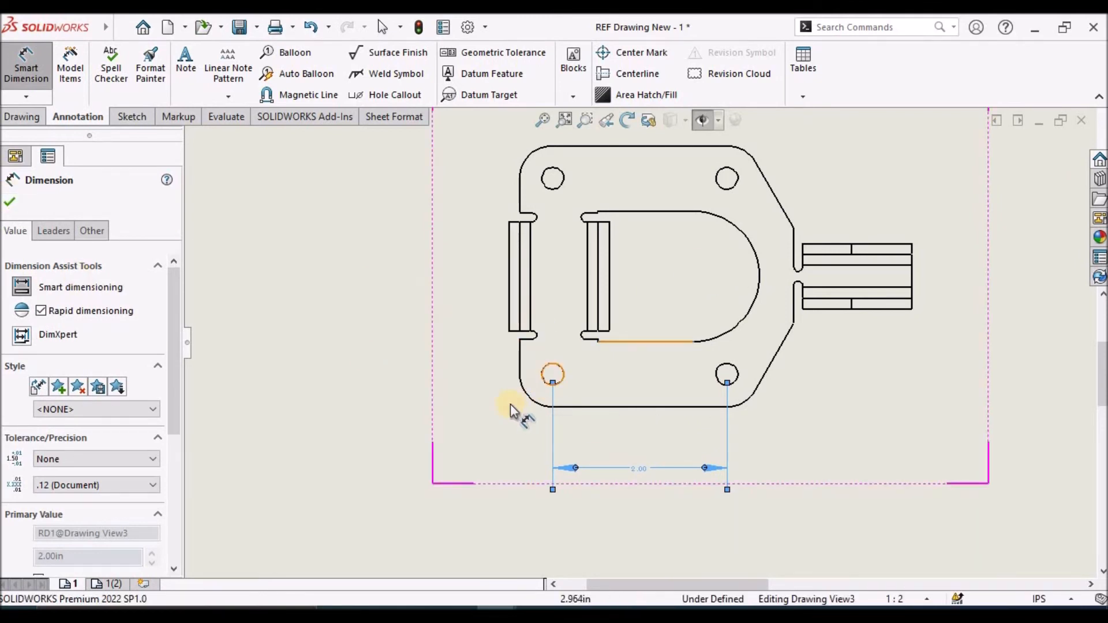
Dimension the horizontal distance from the base's left edge to the centre of the cutout's arc, below the hole spacing, and finish dimensioning
left_click(518, 352)
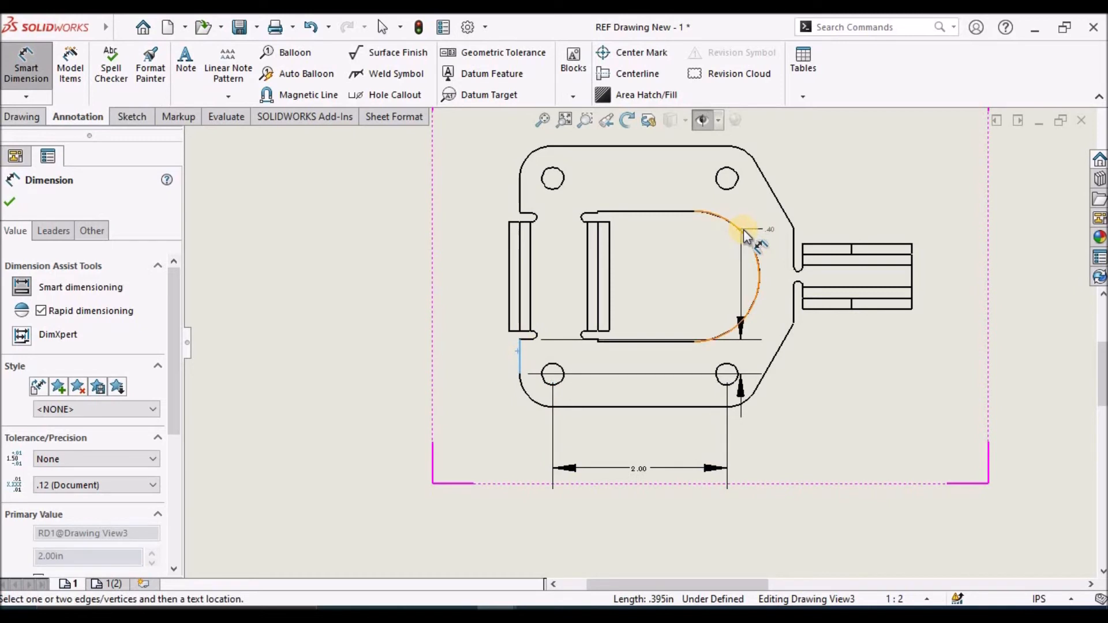
left_click(745, 237)
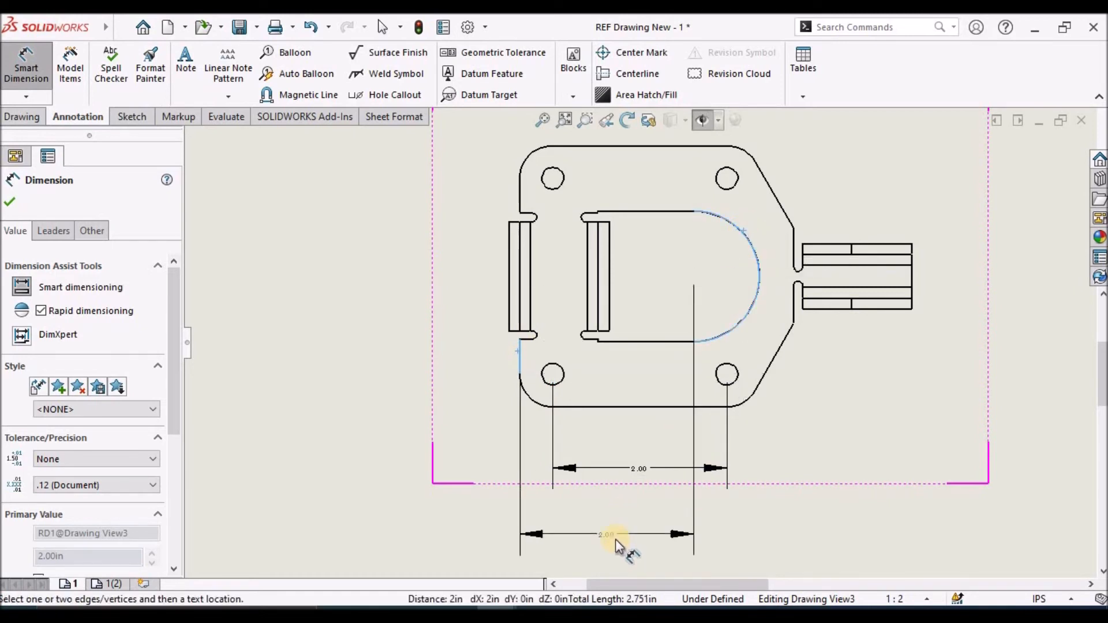
left_click(622, 528)
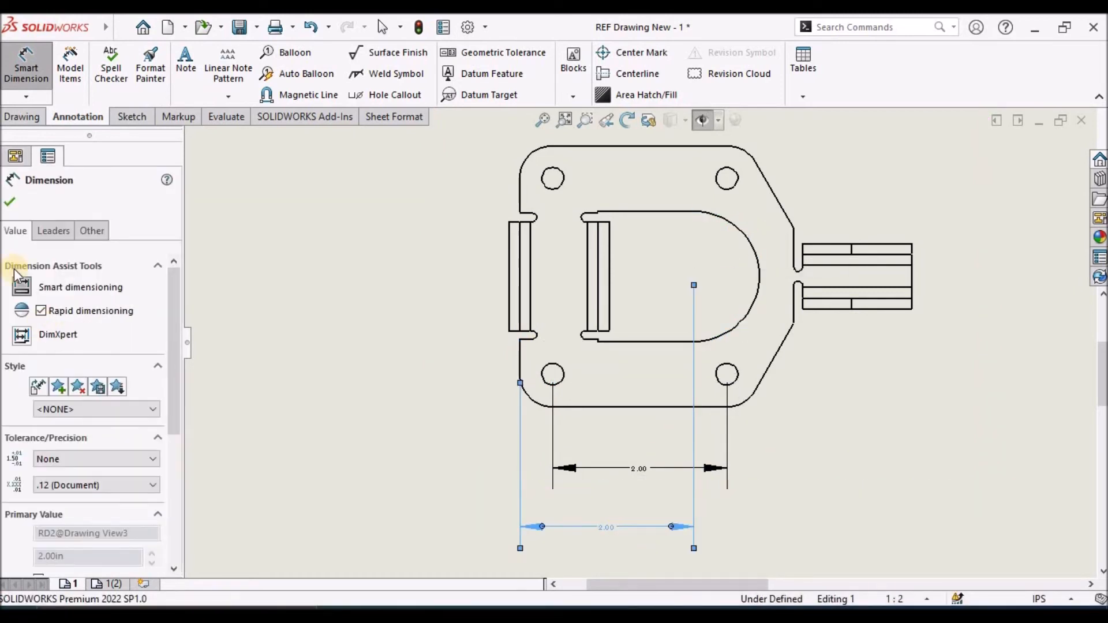
left_click(12, 200)
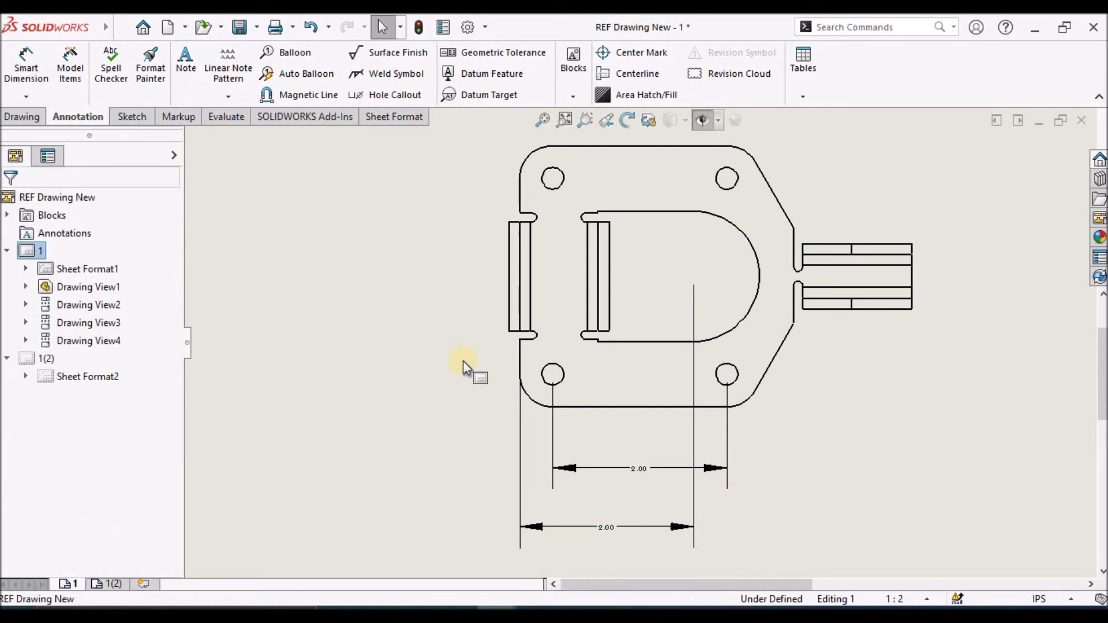
Move the hole spacing and cutout arc centre dimensions closer to the base's bottom edge in the top view
scroll(655, 420, "up", 3)
scroll(657, 379, "down", 5)
scroll(657, 380, "down", 5)
scroll(583, 263, "up", 5)
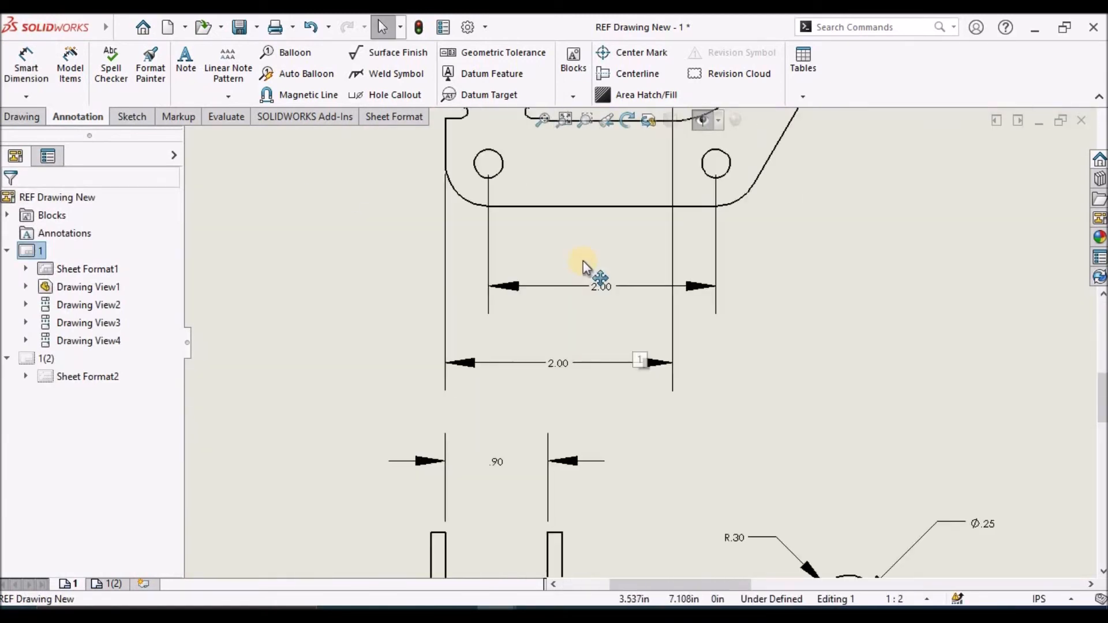
scroll(583, 263, "down", 2)
left_click_drag(615, 287, 612, 268)
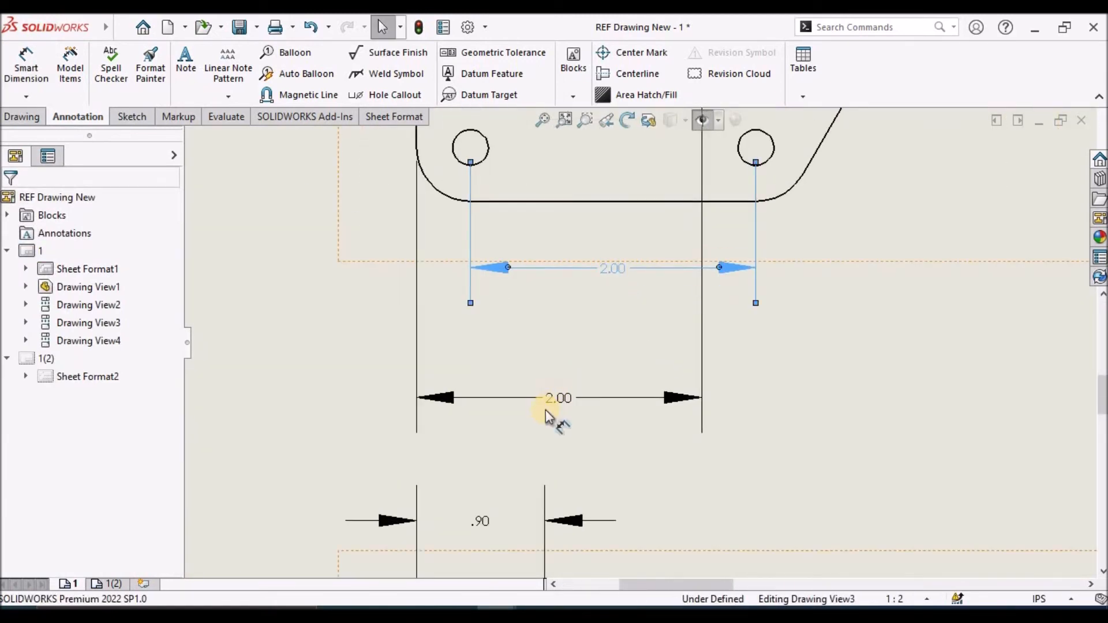
left_click_drag(559, 399, 570, 358)
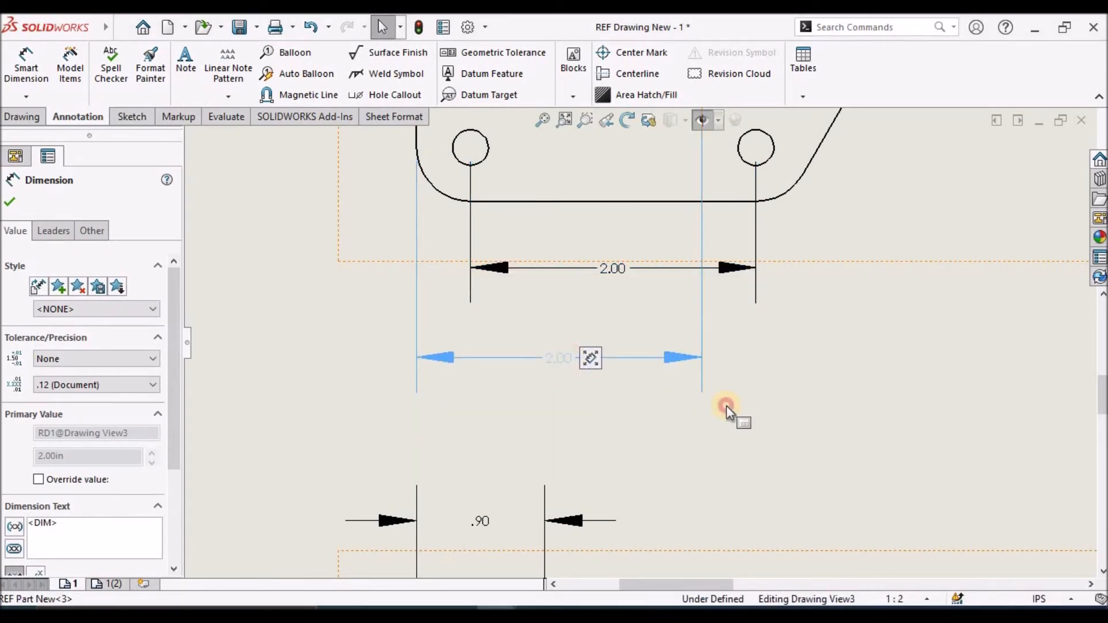
left_click(876, 420)
Dimension the width of the left upright flange in the top view, placed to the left of the flange
scroll(876, 421, "up", 1)
scroll(684, 209, "up", 4)
scroll(678, 203, "down", 4)
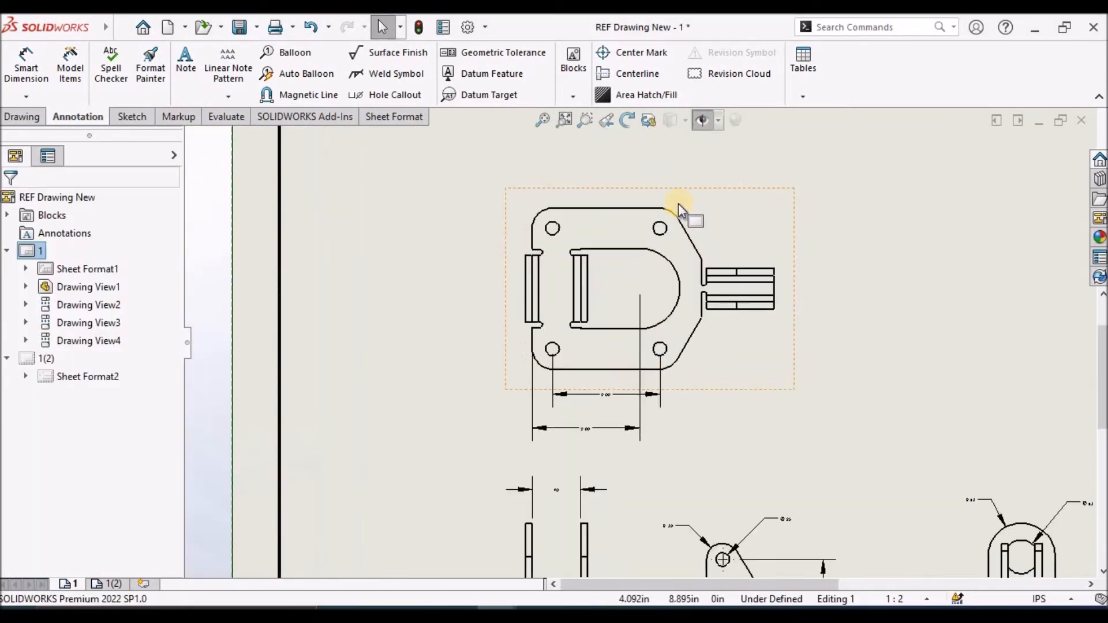
left_click(23, 56)
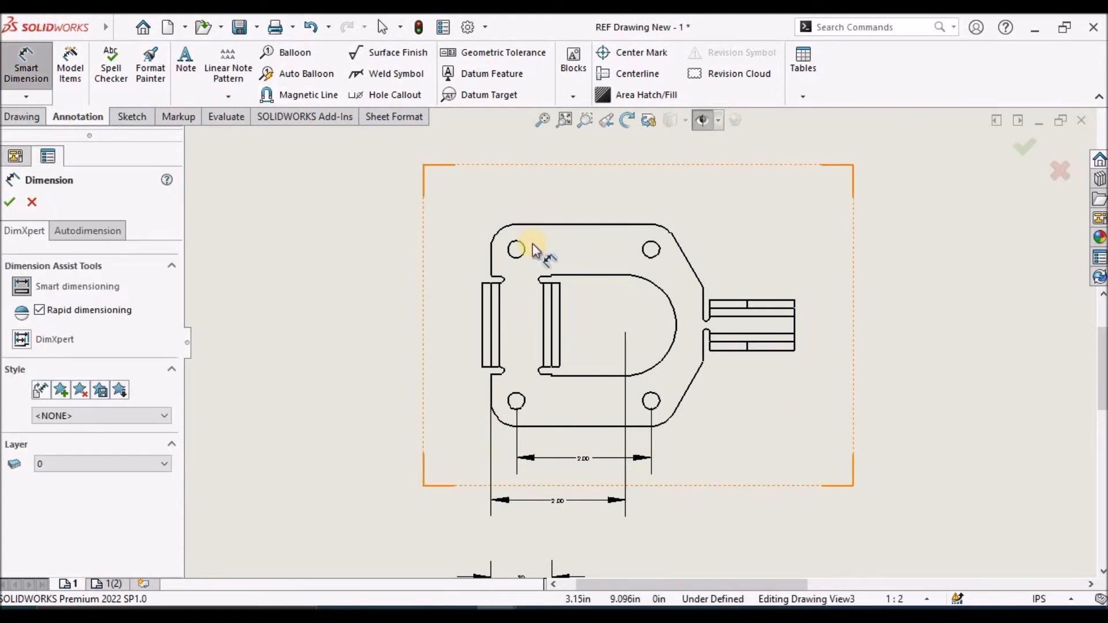
scroll(521, 289, "down", 2)
scroll(521, 289, "down", 2)
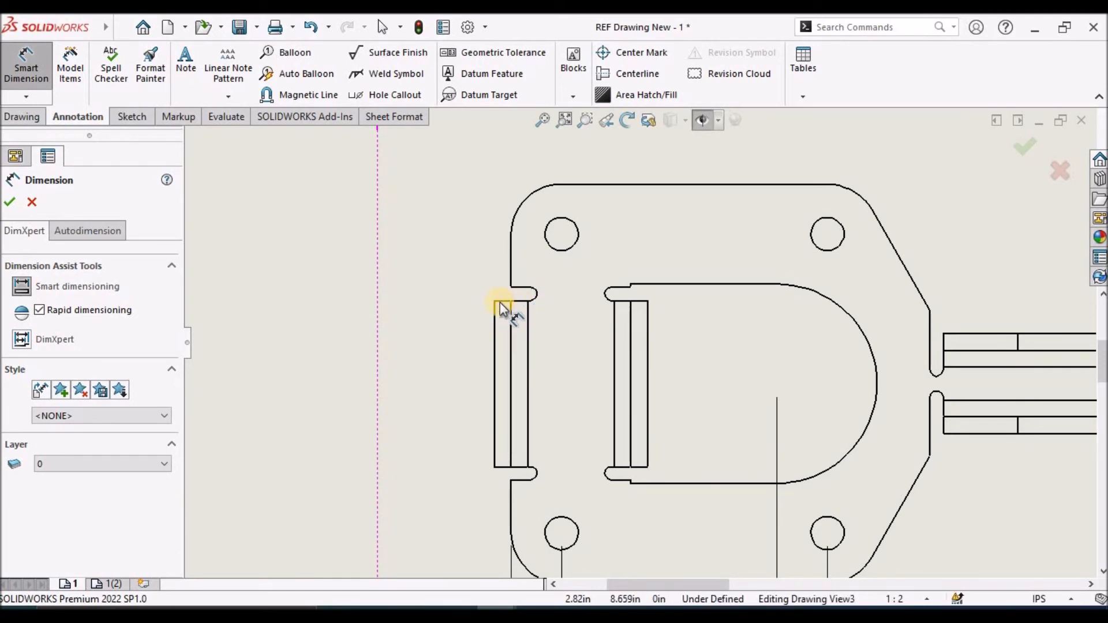
left_click(496, 328)
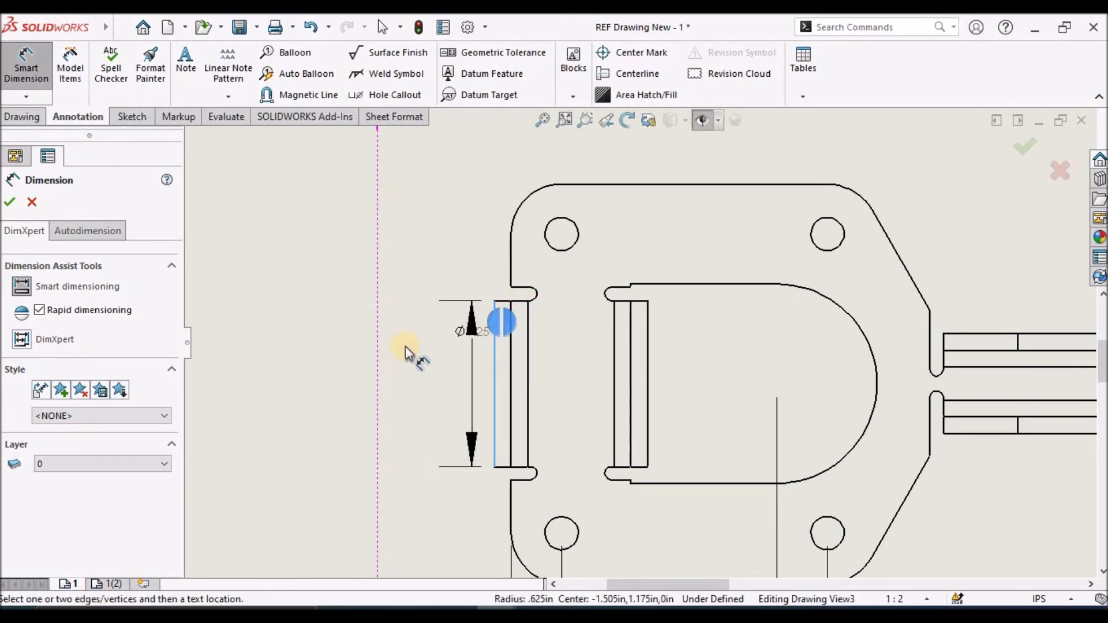
left_click(399, 383)
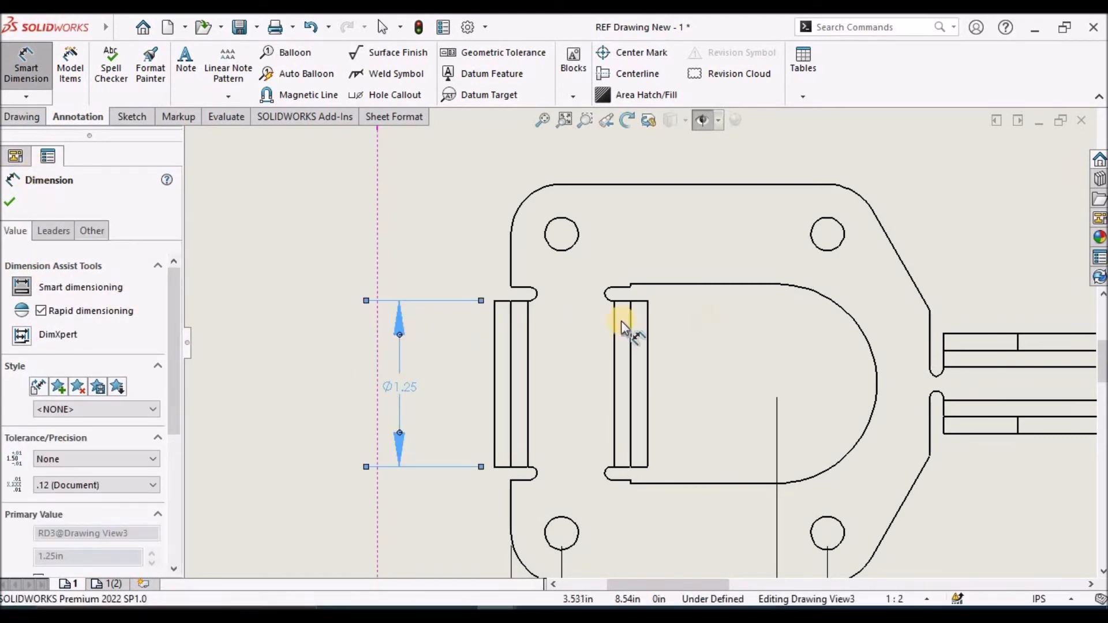
left_click(331, 219)
Dimension the base's overall height between its top and bottom edges in the top view, placed outside the flange width dimension
left_click(679, 185)
scroll(700, 428, "up", 4)
scroll(590, 411, "down", 3)
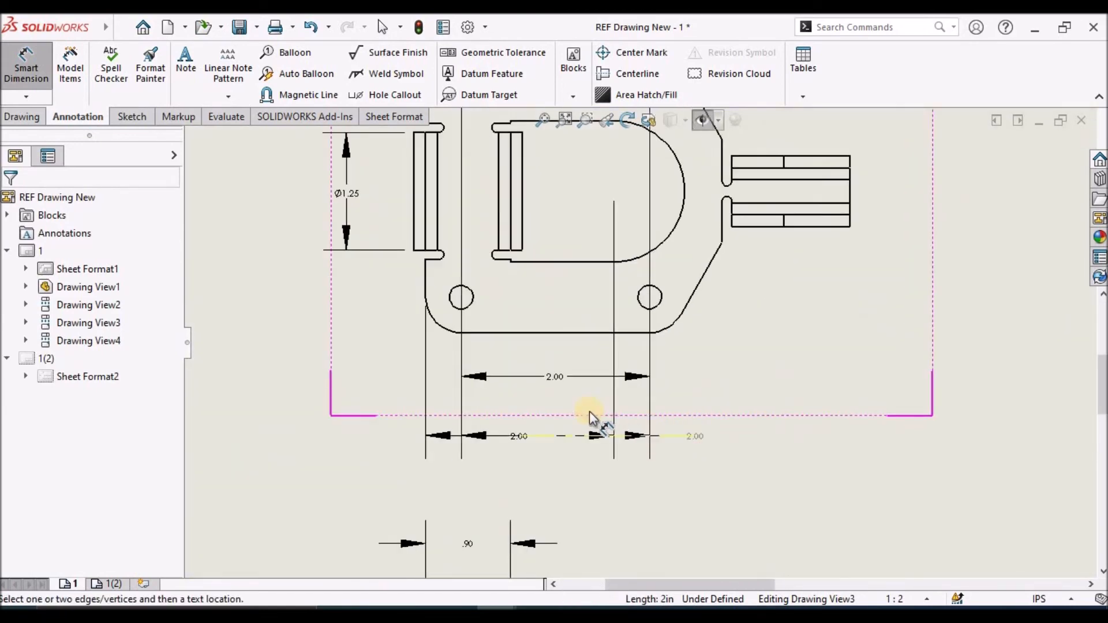
left_click(555, 334)
scroll(517, 244, "up", 4)
scroll(547, 339, "down", 2)
scroll(547, 339, "down", 1)
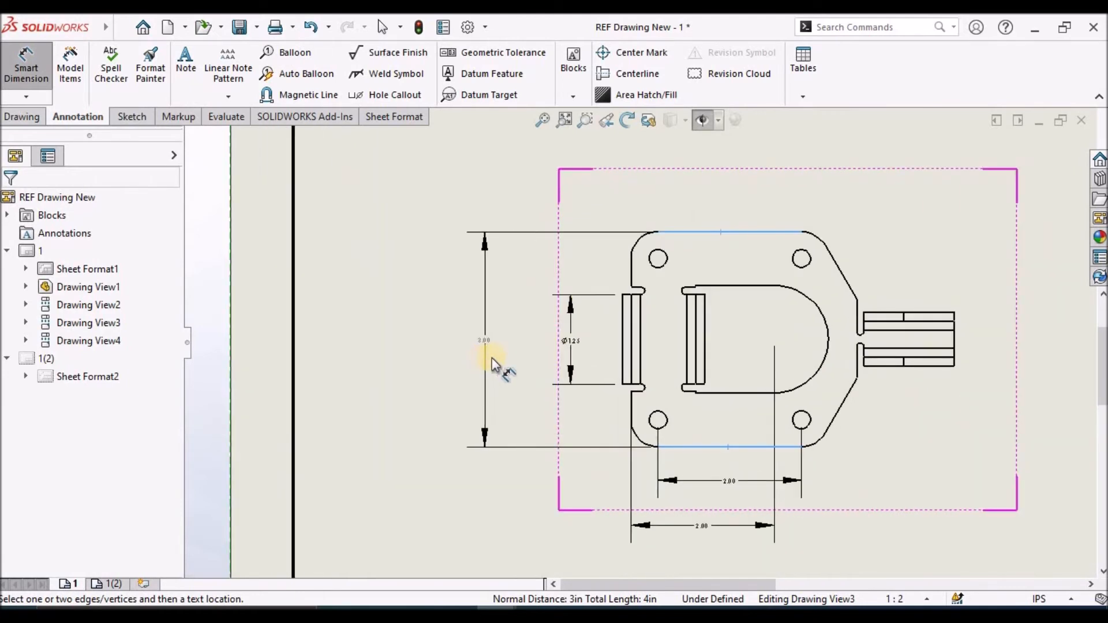
left_click(525, 350)
left_click(418, 376)
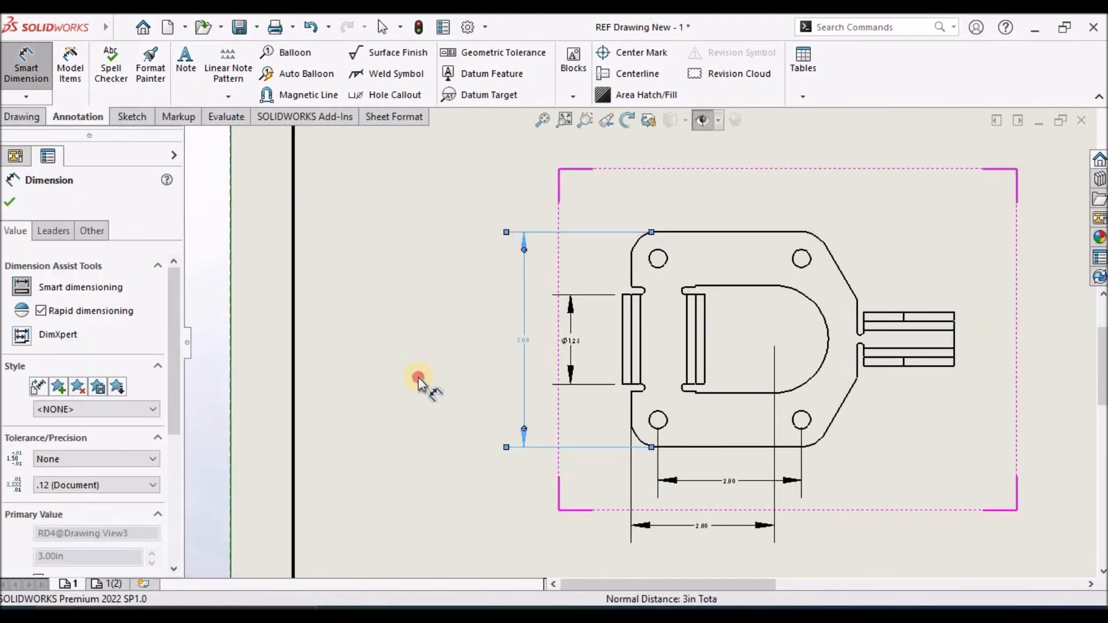
Dimension the diameter of the upper-left mounting hole in the top view, placed above and left of the base
scroll(553, 355, "down", 5)
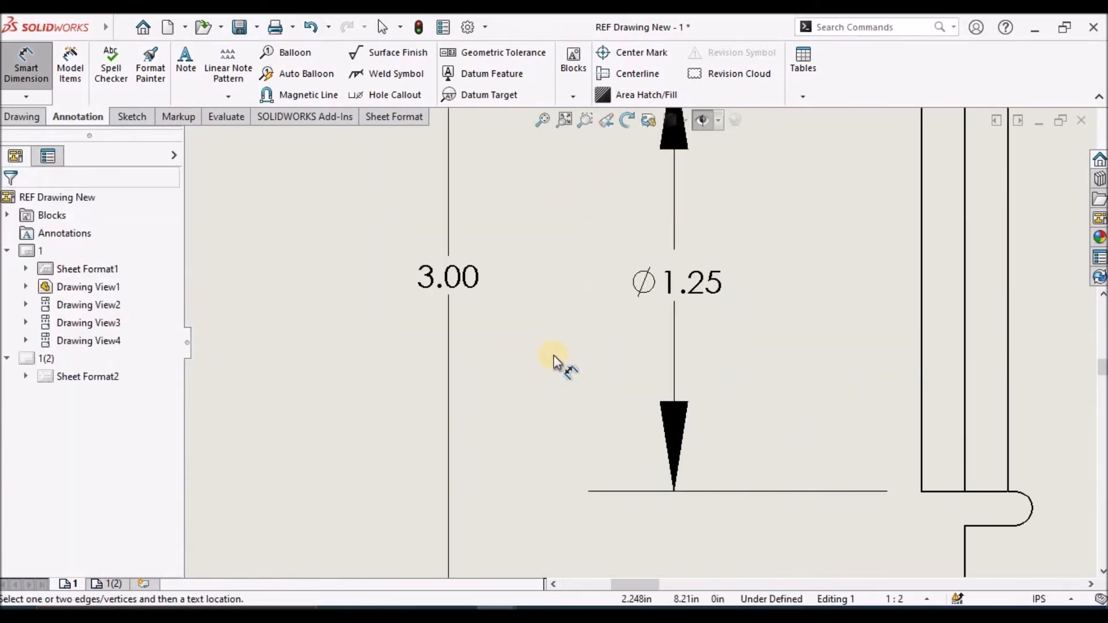
scroll(553, 355, "up", 4)
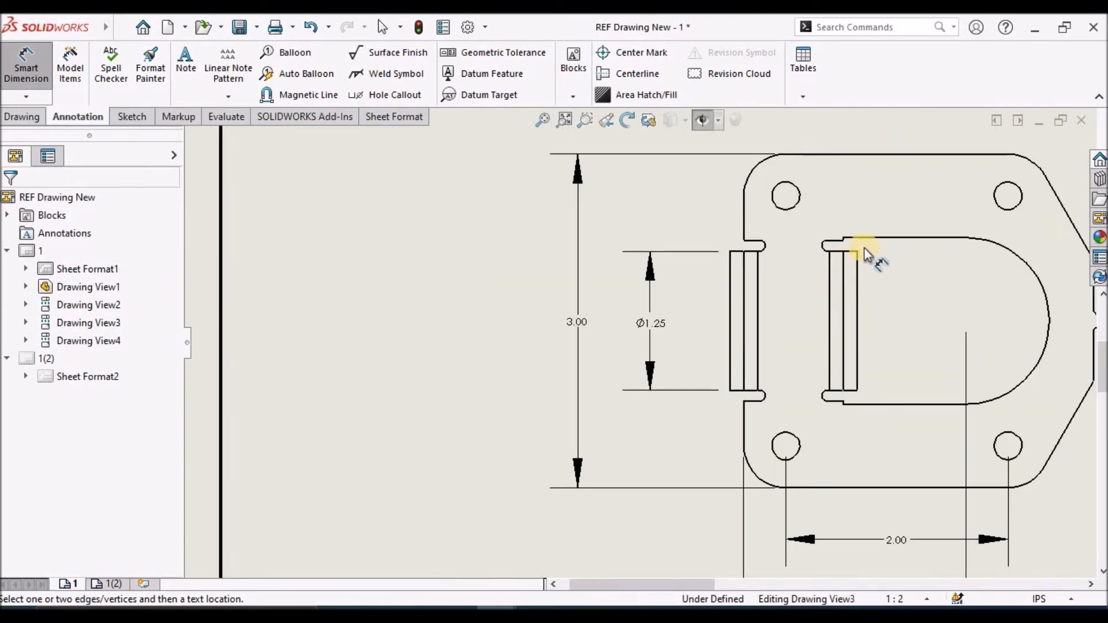
scroll(864, 247, "down", 1)
scroll(877, 260, "up", 3)
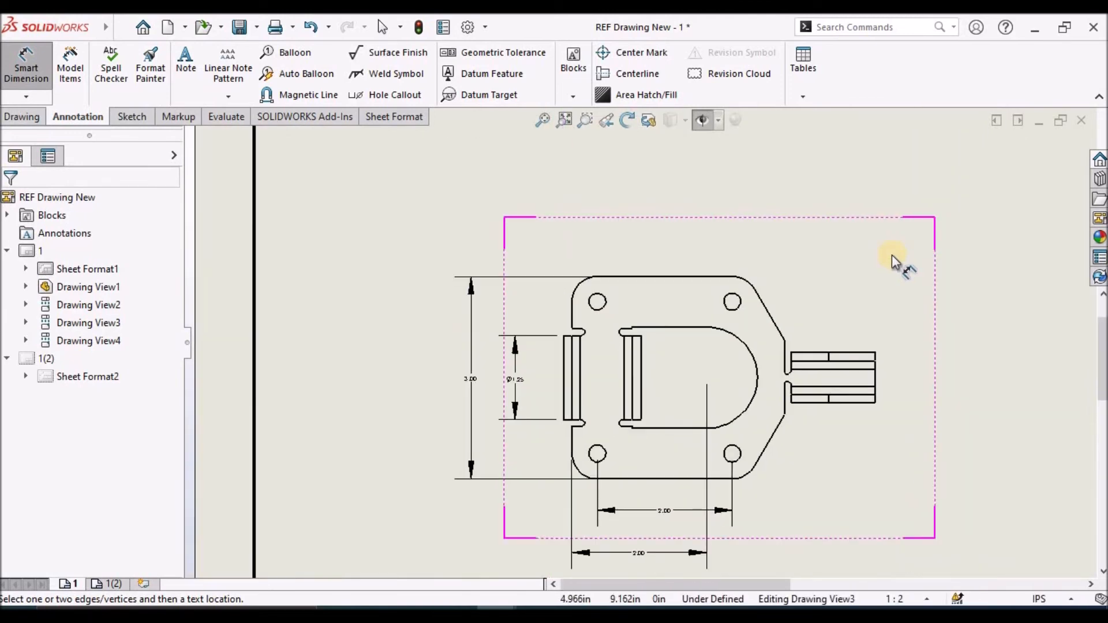
scroll(556, 347, "down", 1)
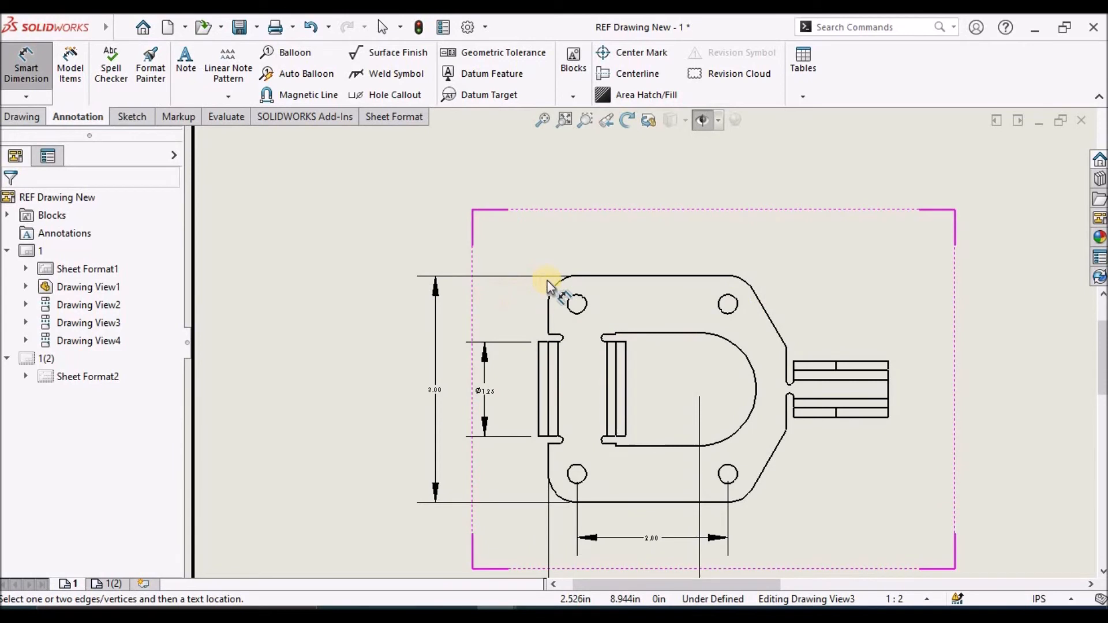
scroll(591, 294, "down", 2)
left_click(602, 305)
left_click(483, 209)
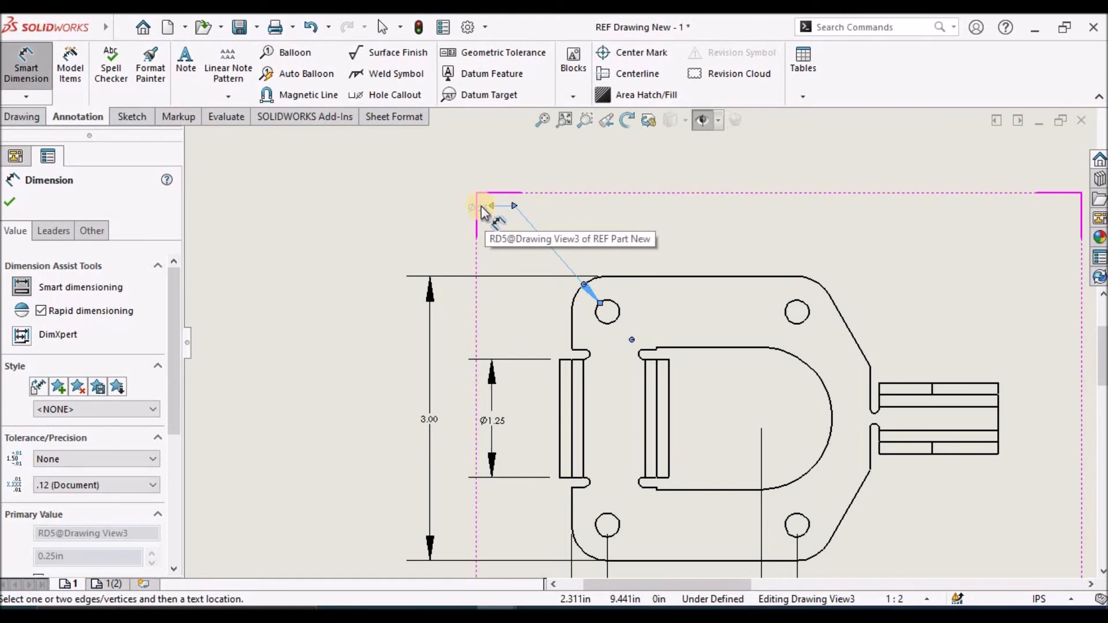
Add the prefix "4x" to the mounting hole's diameter dimension text and finish dimensioning
left_click_drag(173, 421, 185, 534)
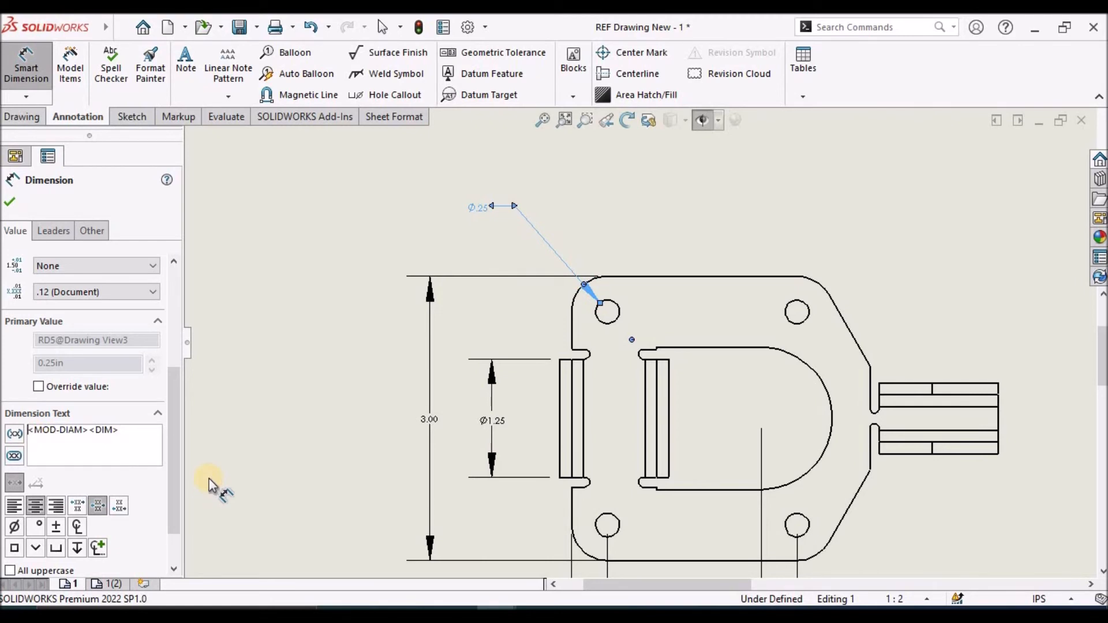
type("4x")
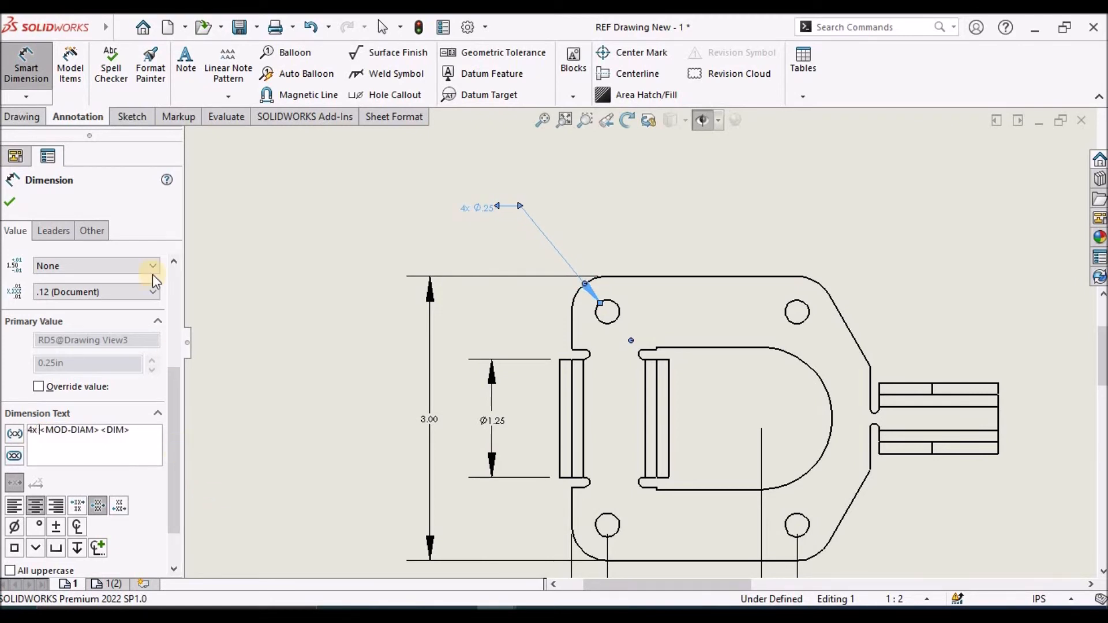
left_click(12, 204)
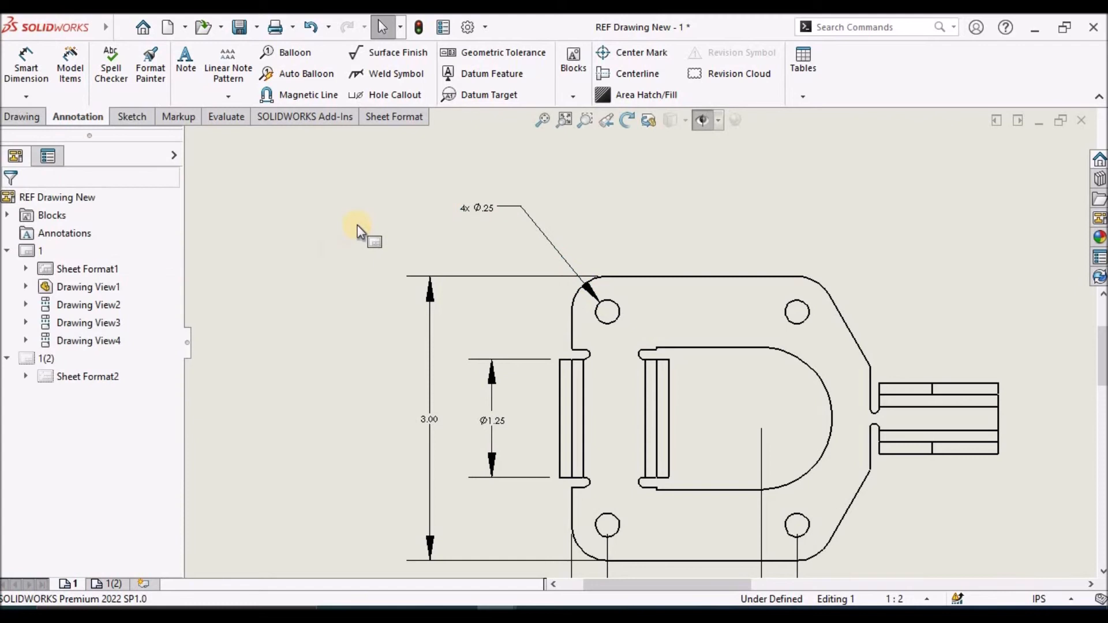
Move the 4x mounting hole diameter callout closer to the base's upper-left corner
scroll(508, 228, "down", 1)
mouse_move(498, 217)
left_mouse_down()
mouse_move(527, 235)
mouse_move(520, 250)
left_mouse_up()
left_click(305, 246)
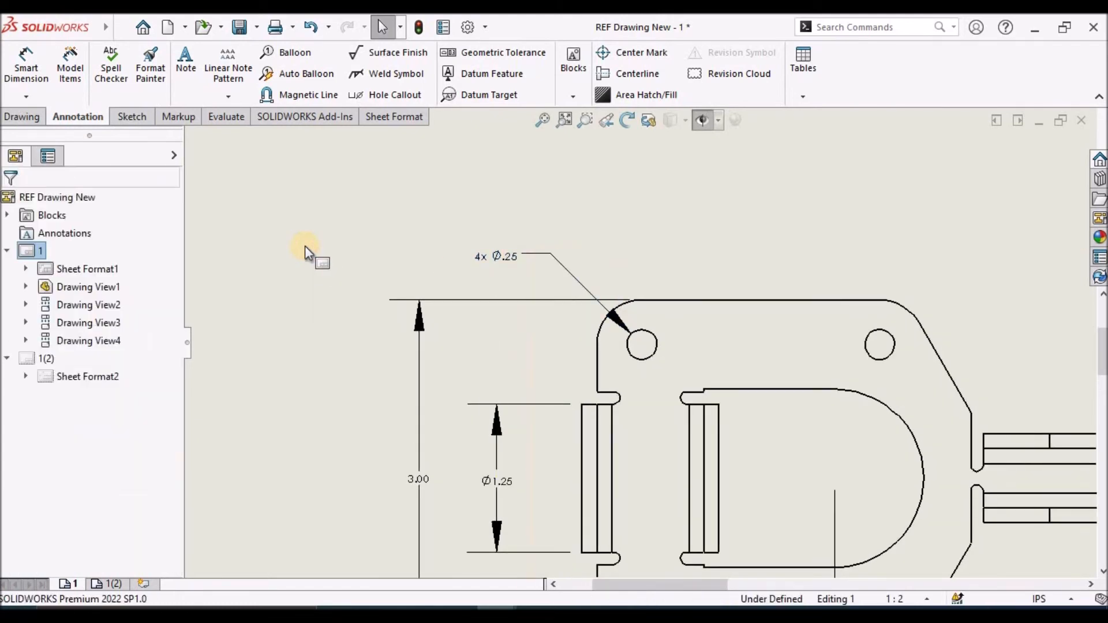
Dimension the horizontal distance from the inner flange's edge to the cutout's arc center in the top view, placed above the base
scroll(868, 400, "up", 5)
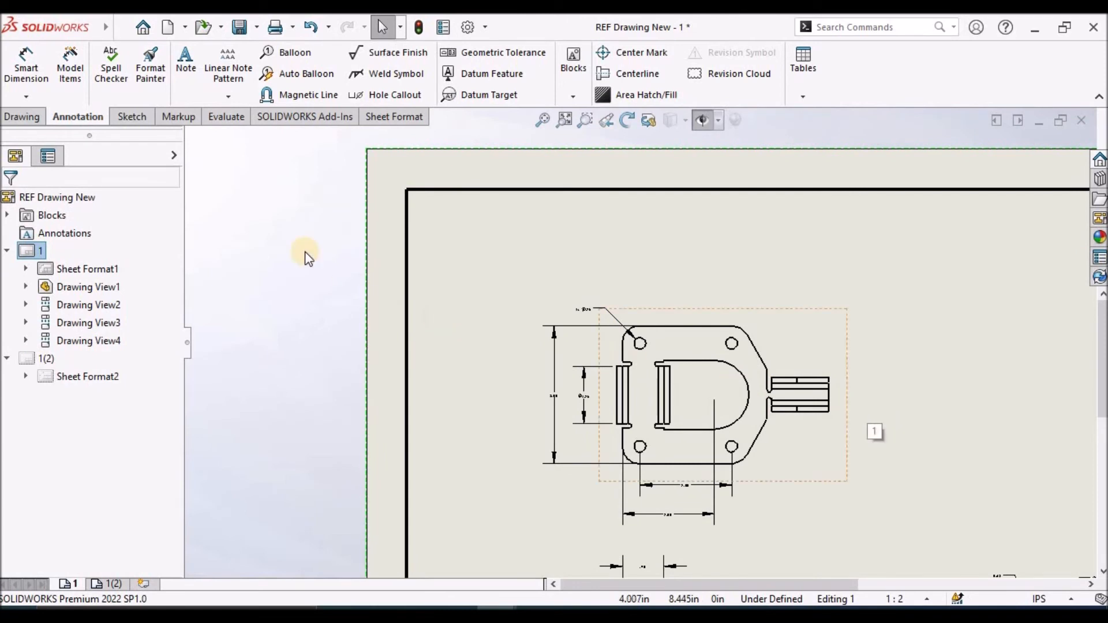
left_click(22, 68)
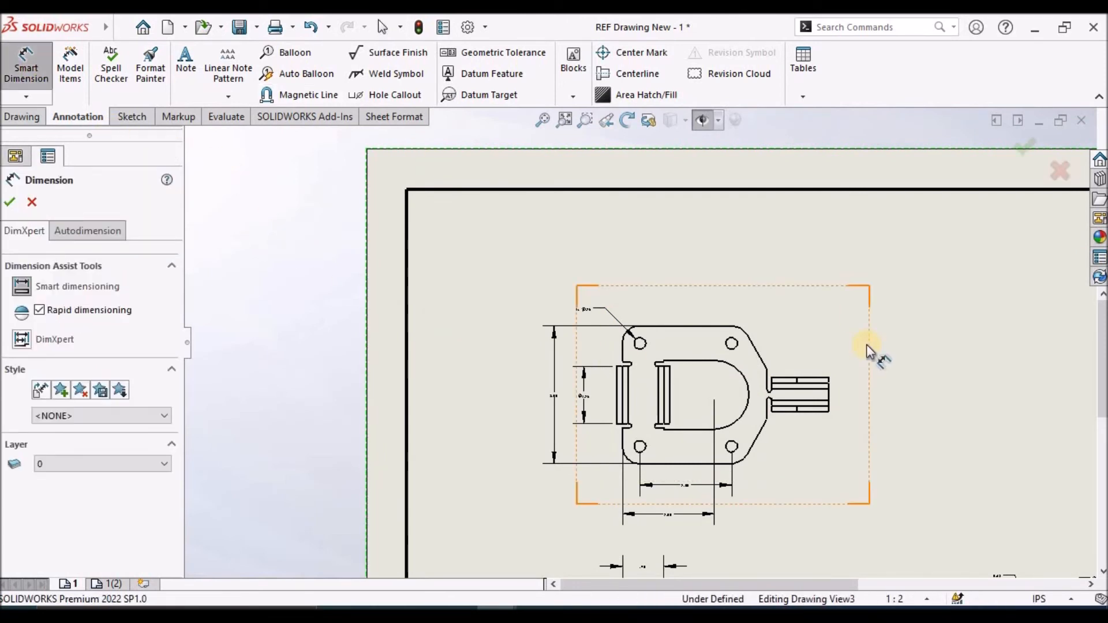
scroll(868, 347, "down", 1)
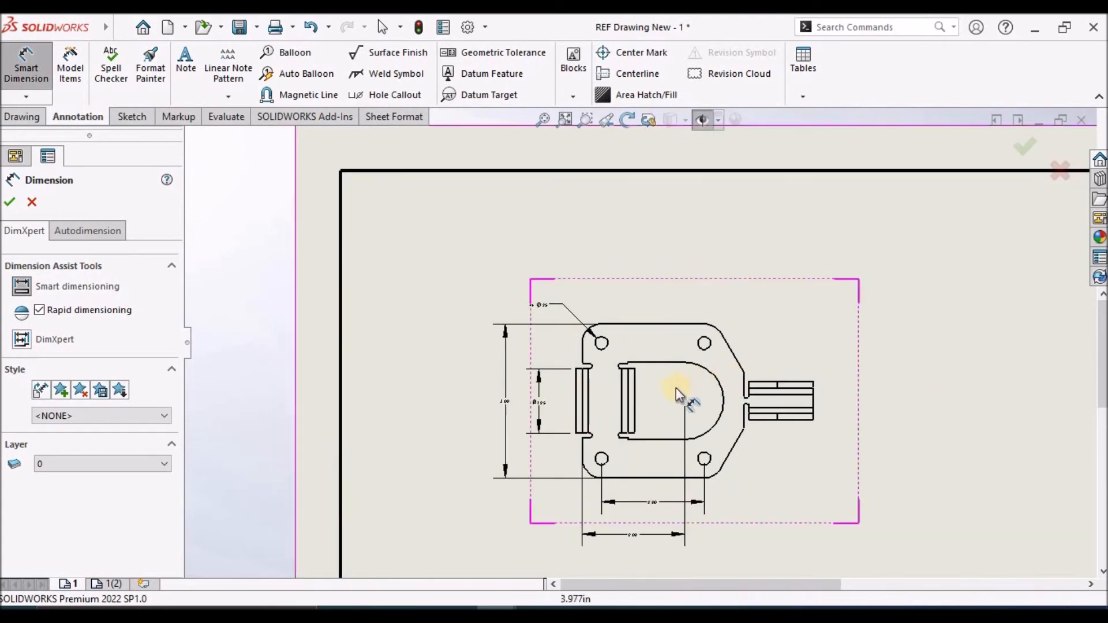
left_click(640, 401)
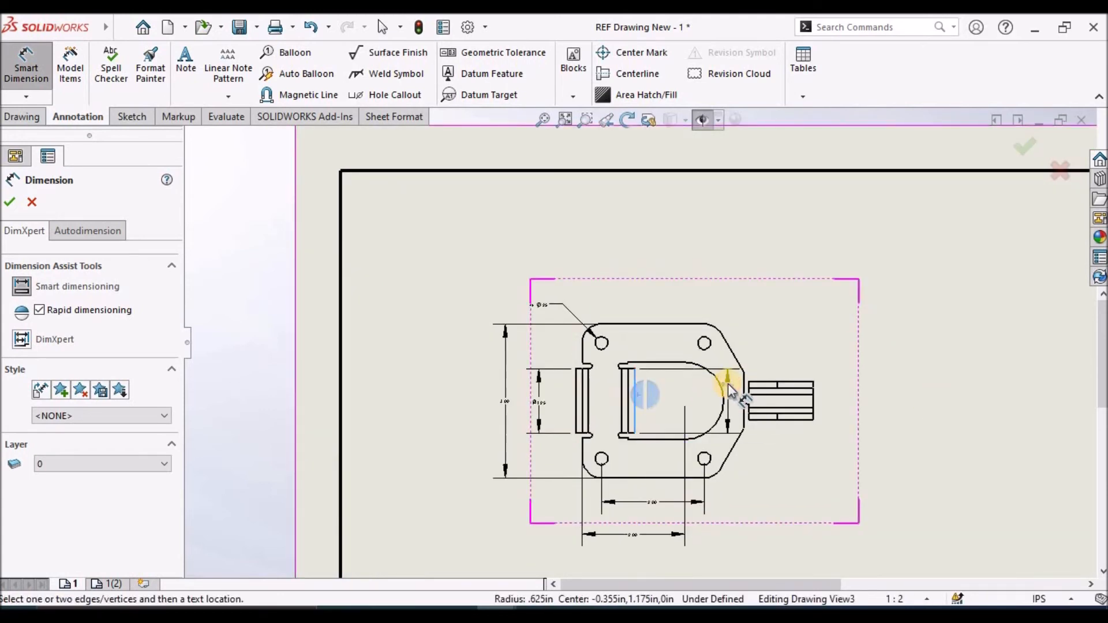
left_click(721, 387)
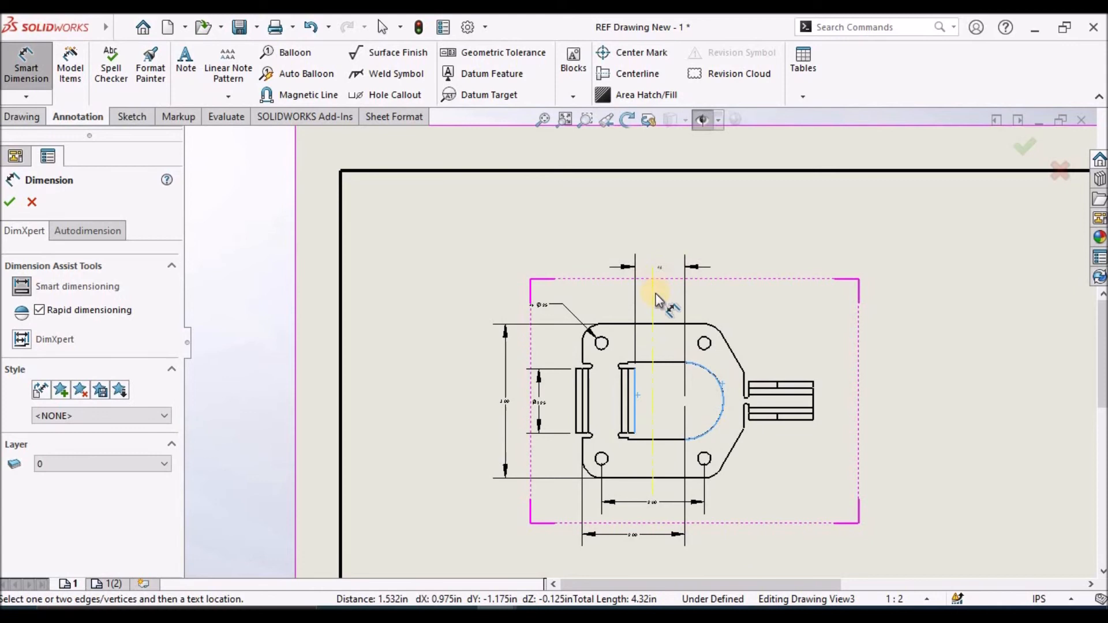
scroll(664, 306, "down", 5)
left_click(622, 266)
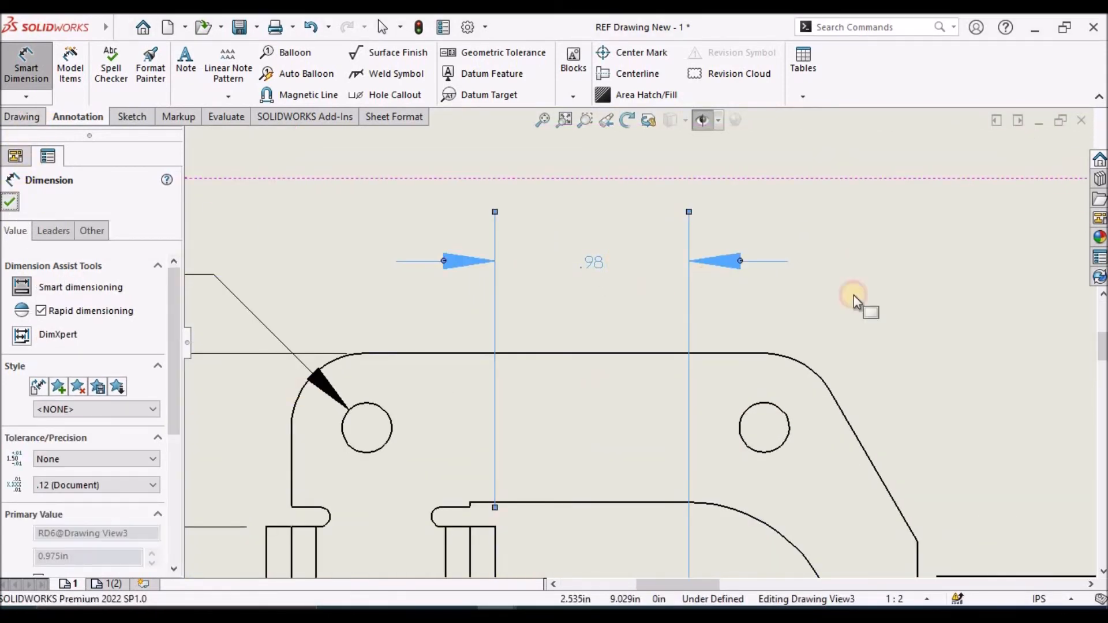
key("Escape")
scroll(854, 296, "up", 5)
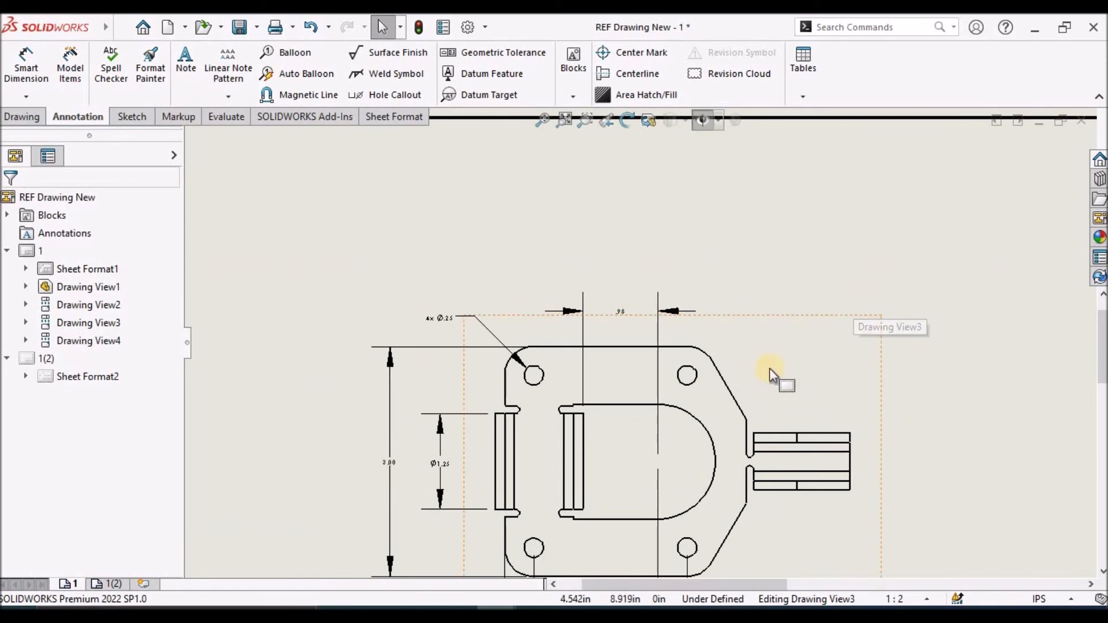
Dimension the angle between the base's top edge and its slanted upper-right edge in the top view, placed outside the corner
scroll(771, 370, "down", 4)
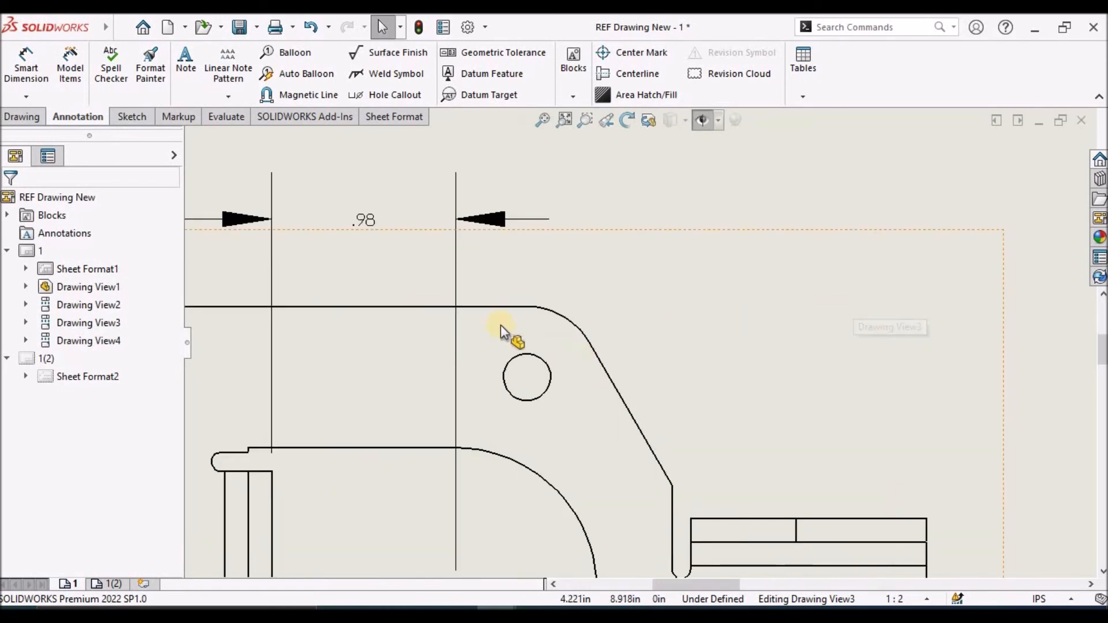
left_click(477, 308)
left_click(612, 384, "ctrl")
left_click(646, 402)
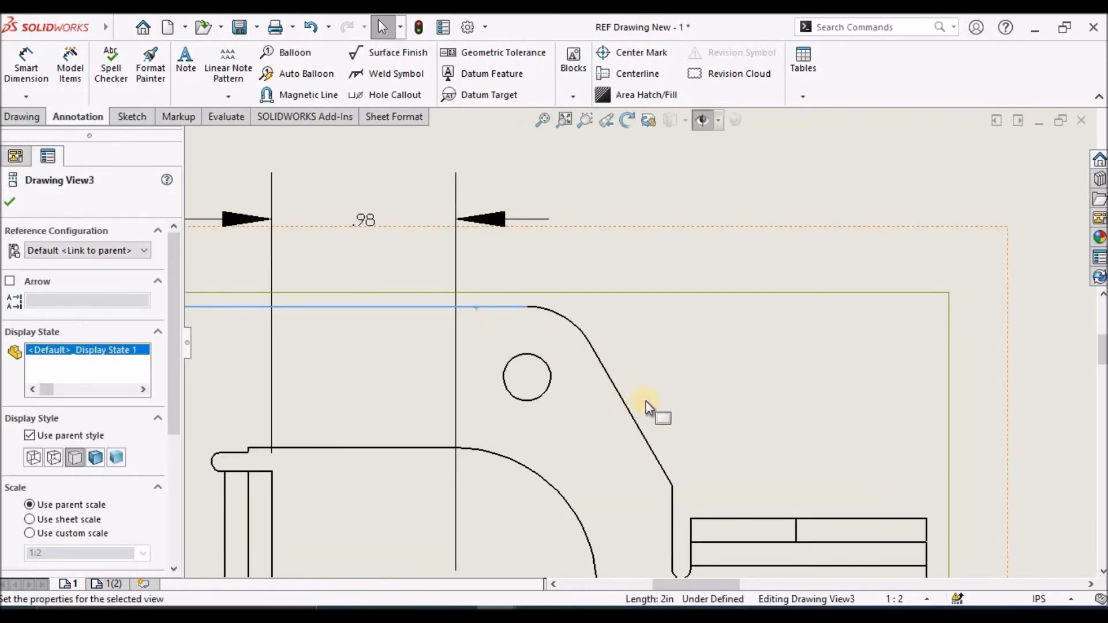
left_click(629, 407)
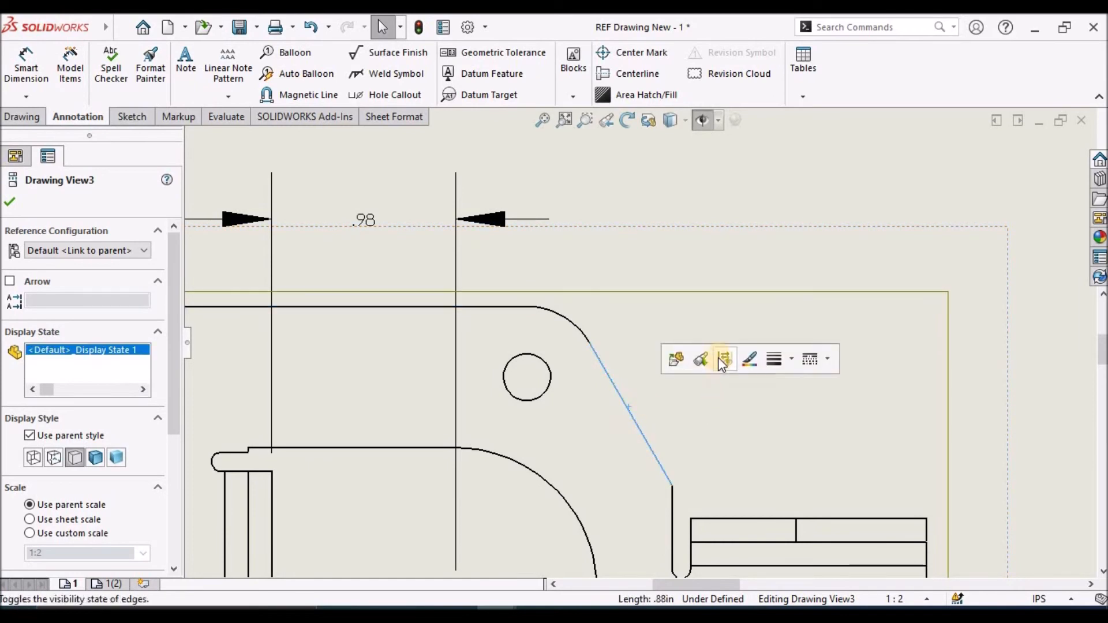
left_click(26, 65)
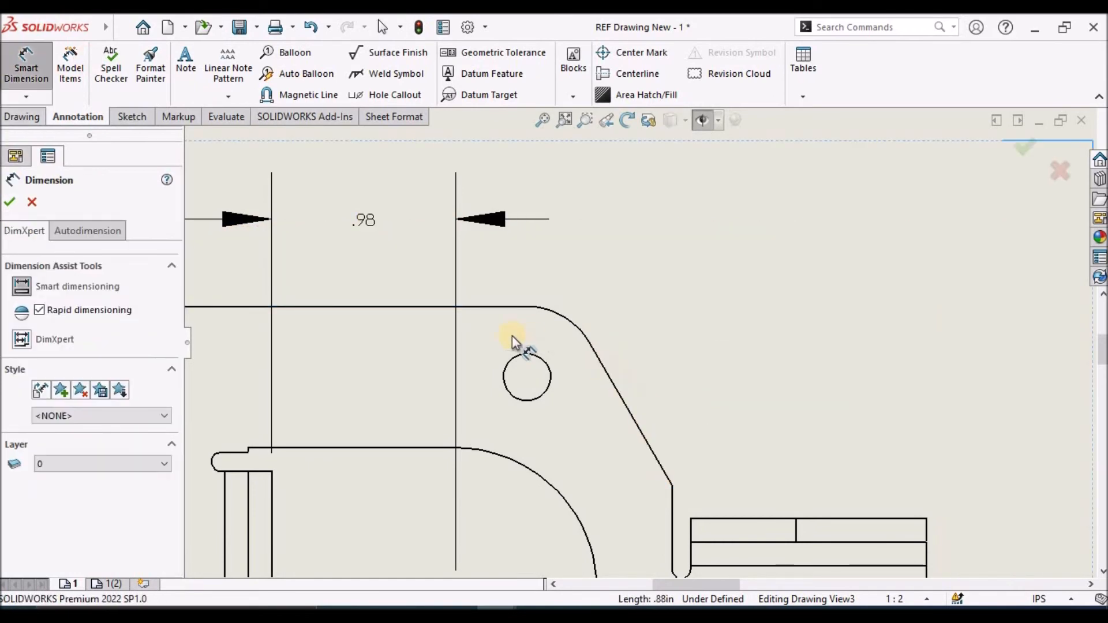
left_click(499, 308)
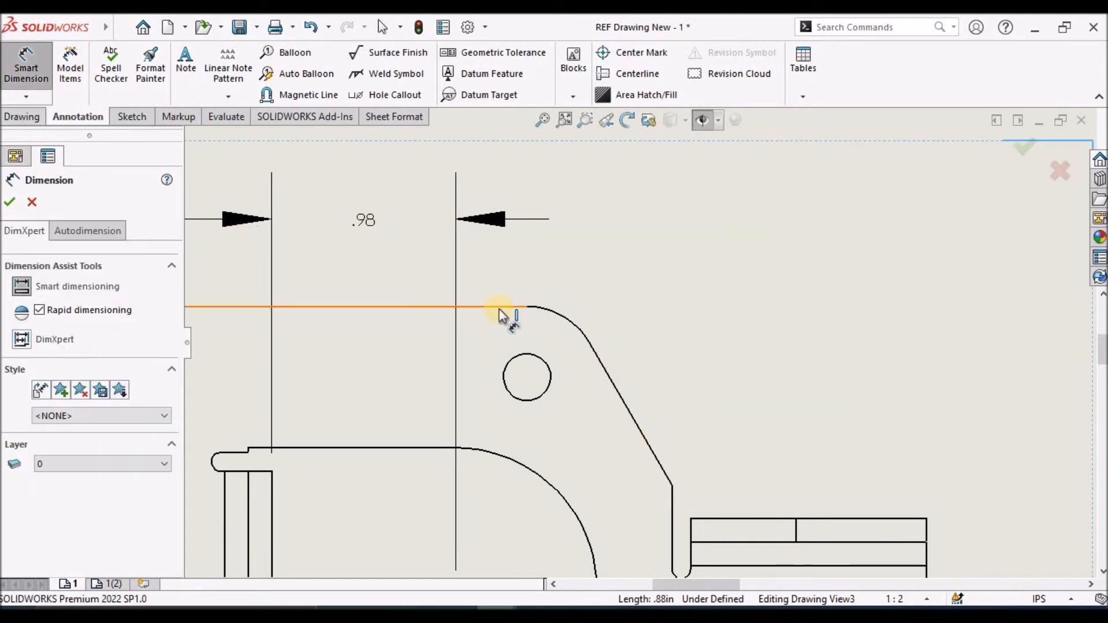
left_click(629, 407)
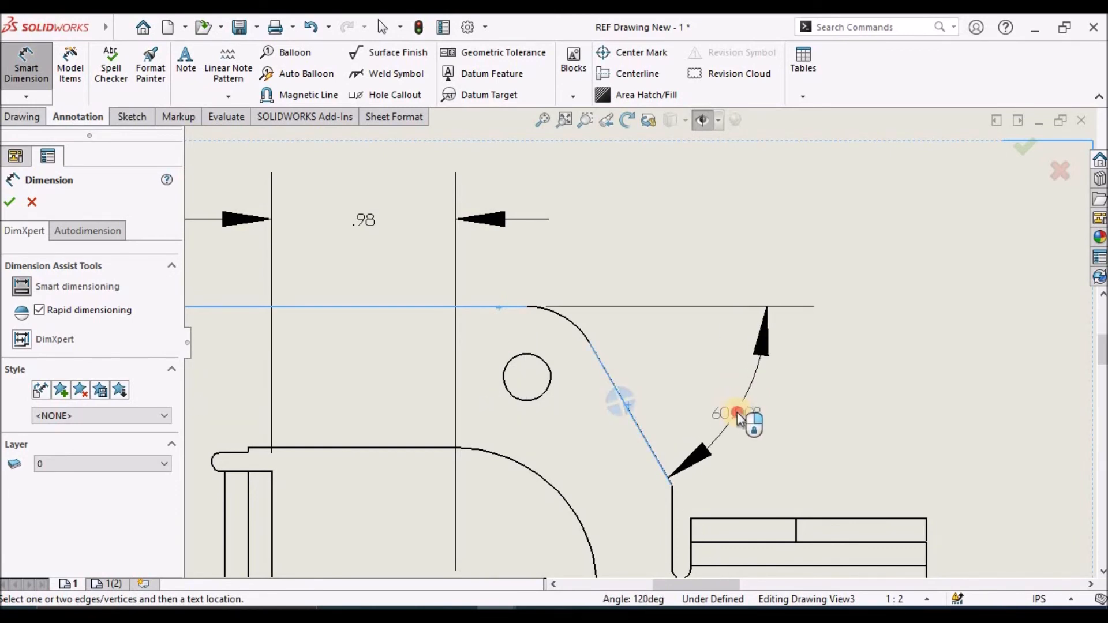
left_click(736, 410)
Set the corner angle dimension's precision to None and finish dimensioning
left_click(154, 491)
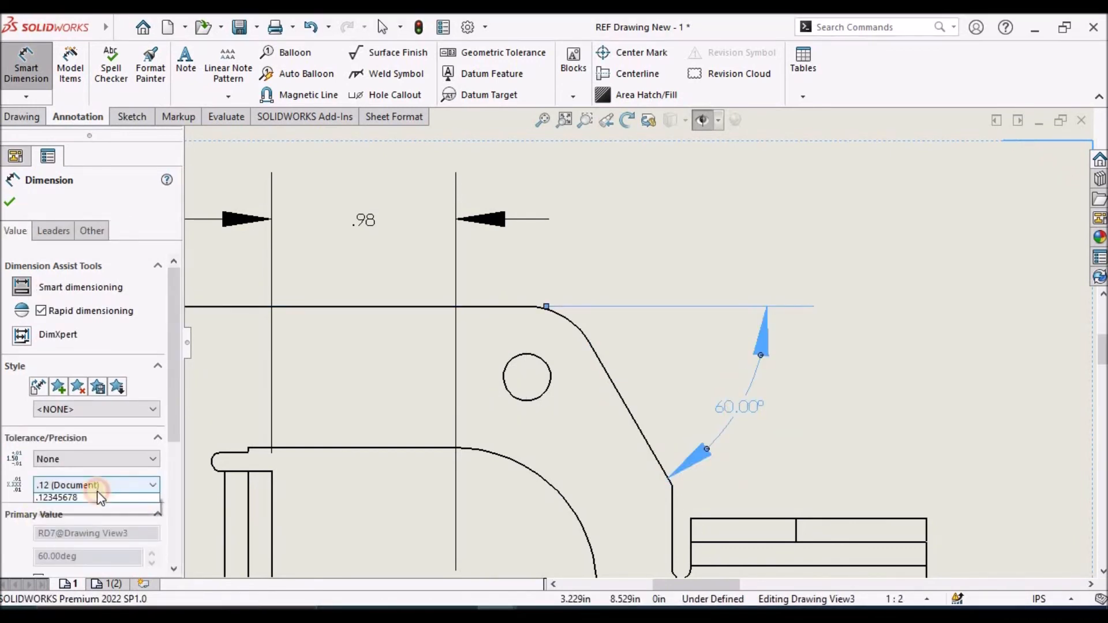
left_click(75, 504)
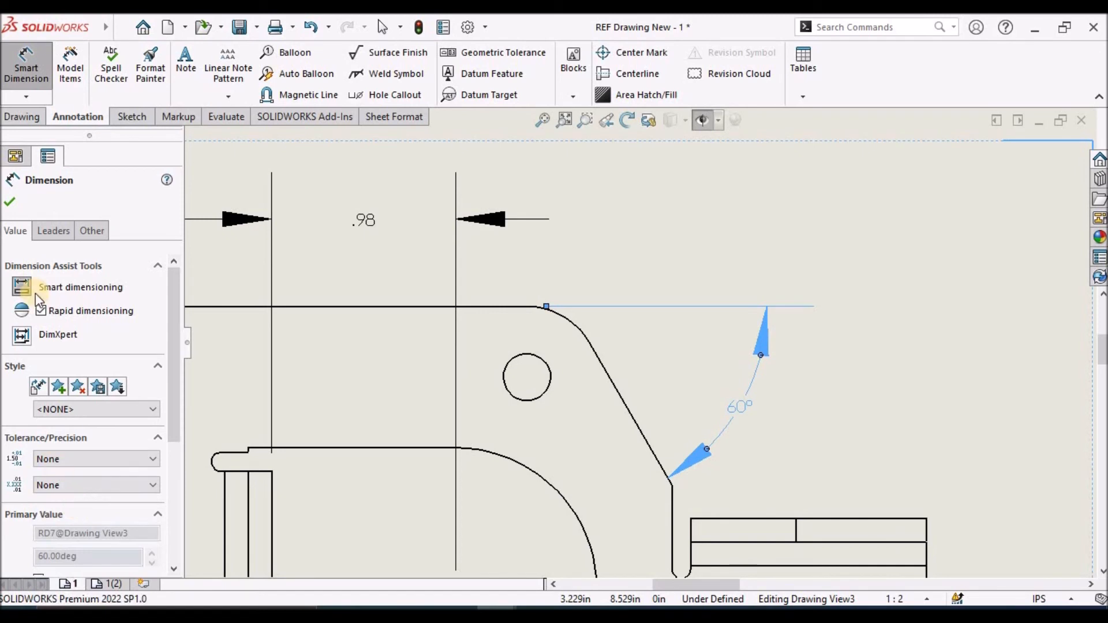
left_click(9, 203)
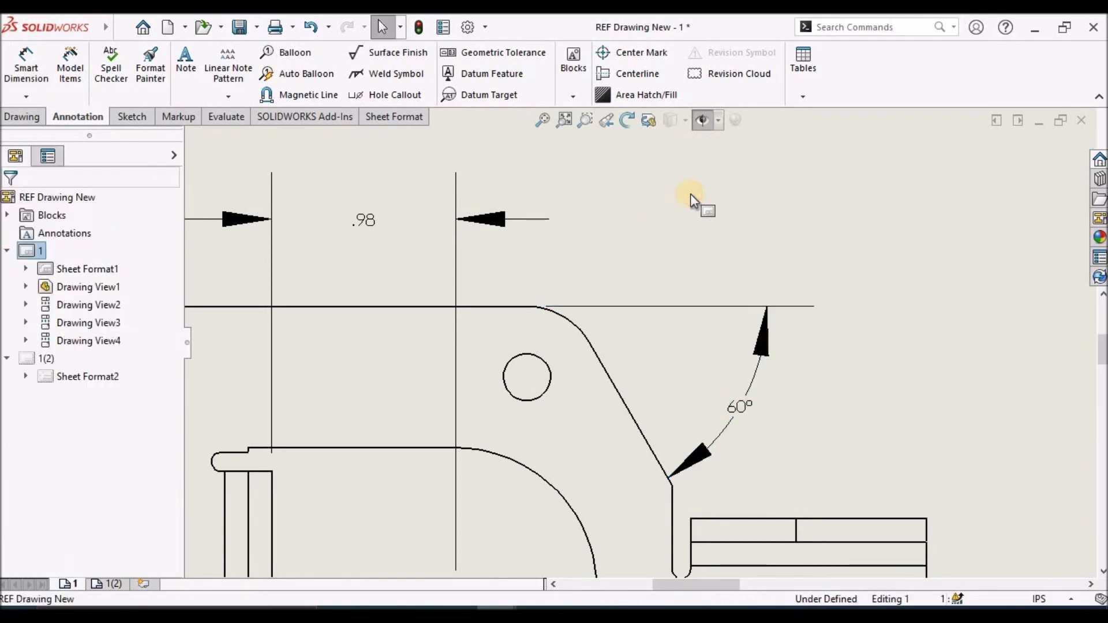
Dimension the overall width between the outer edges of the small double-tab bracket in the top view, placed beyond its outer end
scroll(664, 271, "up", 5)
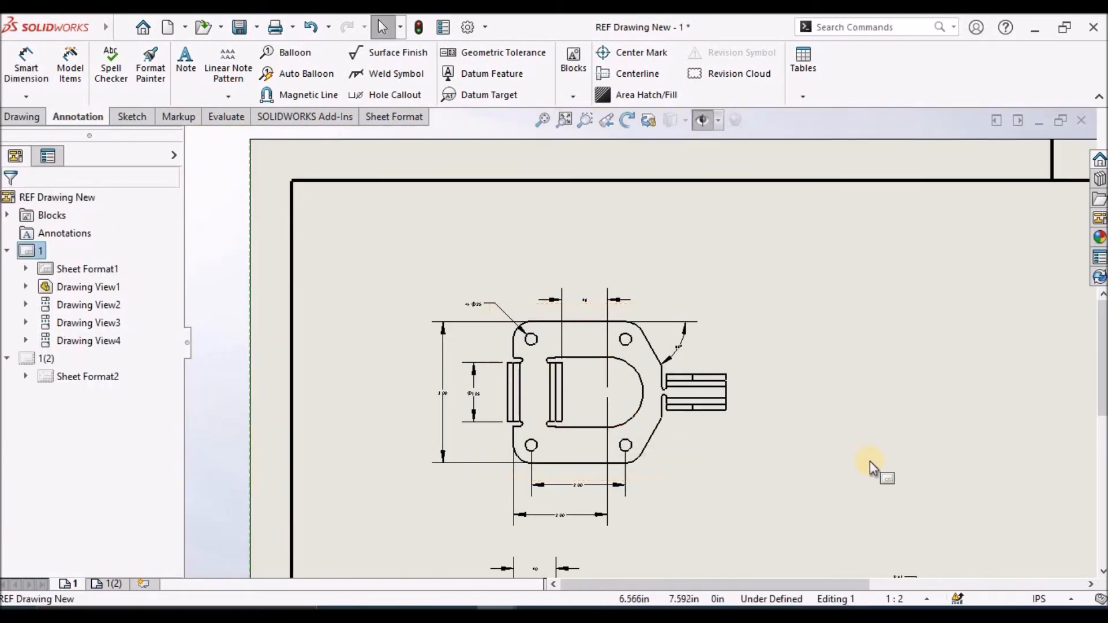
key("z")
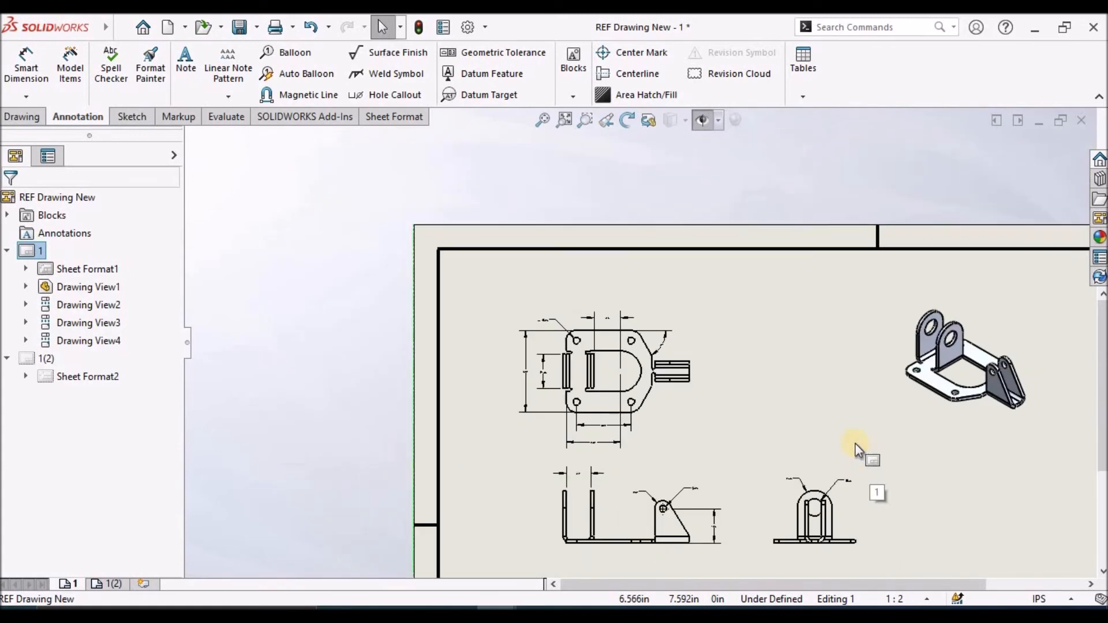
scroll(770, 362, "down", 5)
left_click(42, 81)
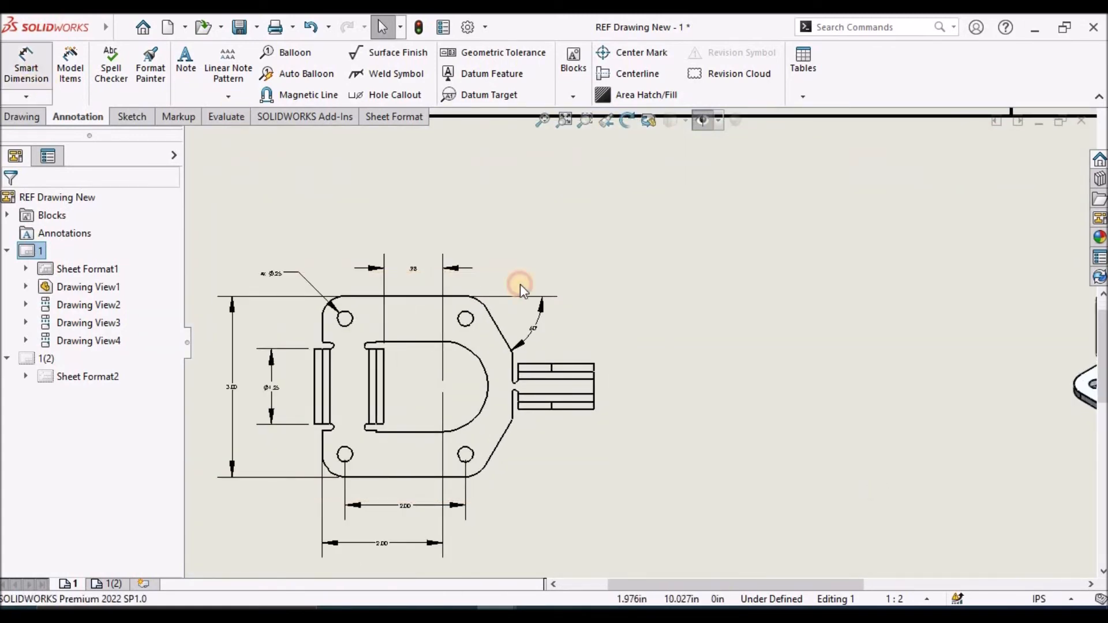
scroll(626, 346, "down", 3)
left_click(556, 373)
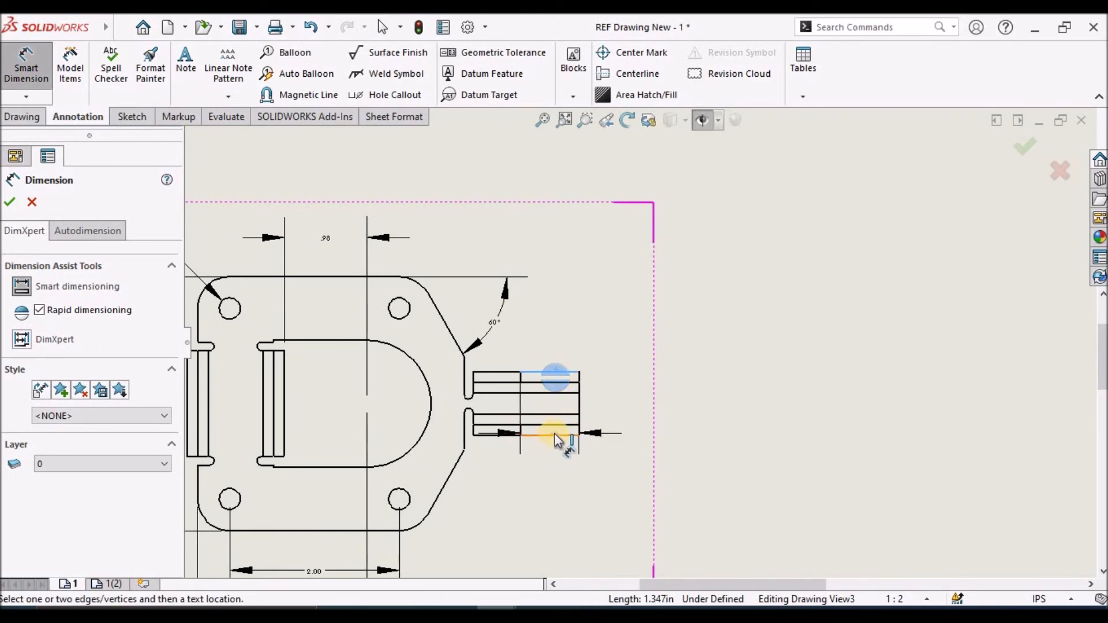
left_click(554, 434)
scroll(626, 411, "down", 1)
left_click(612, 409)
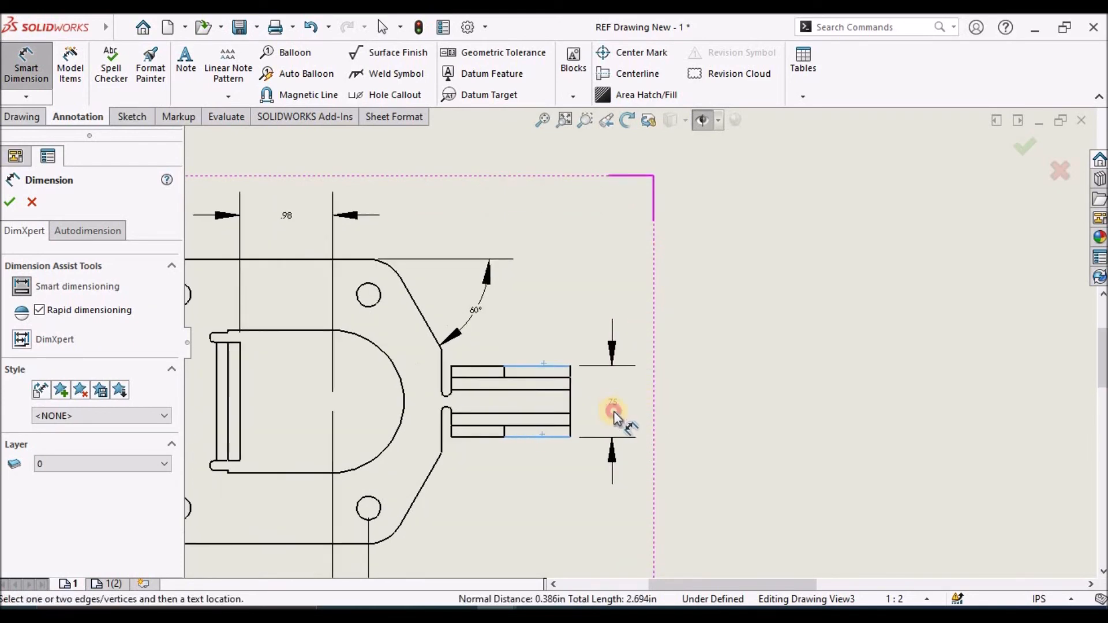
left_click(818, 421)
key("f")
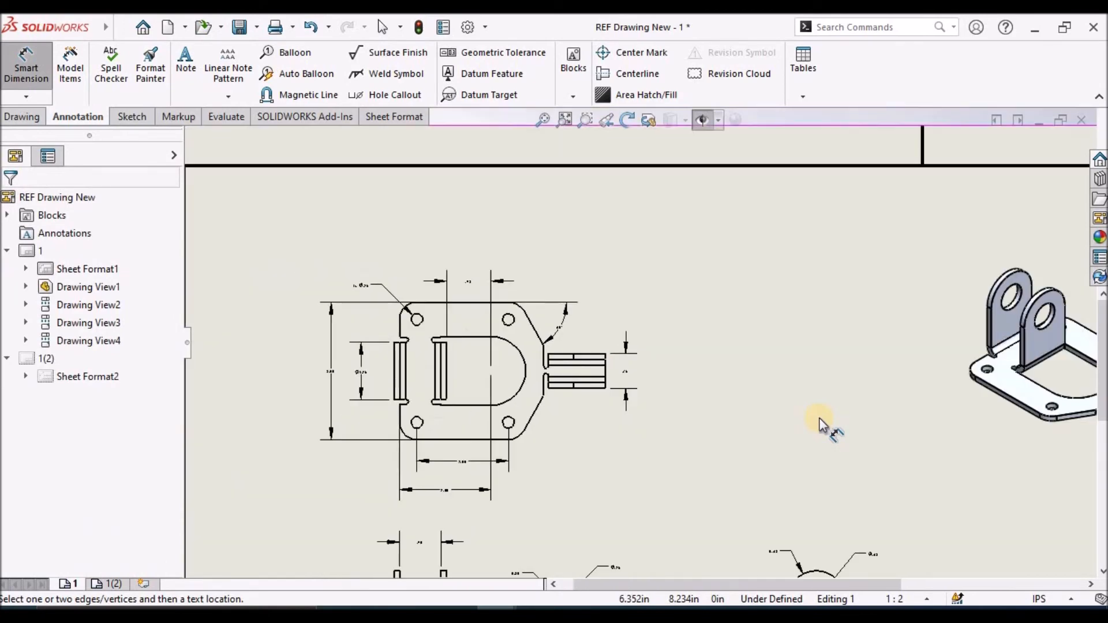
Examine the top, front and side views for dimensions that are still missing
scroll(470, 359, "up", 5)
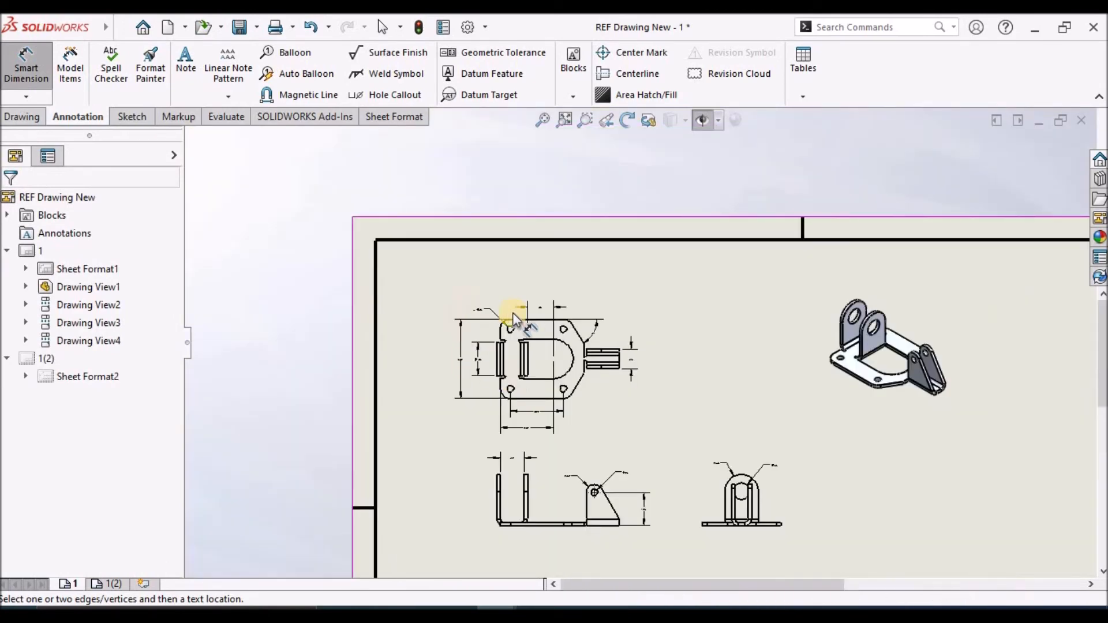
scroll(512, 313, "down", 6)
scroll(787, 549, "up", 6)
scroll(730, 545, "down", 3)
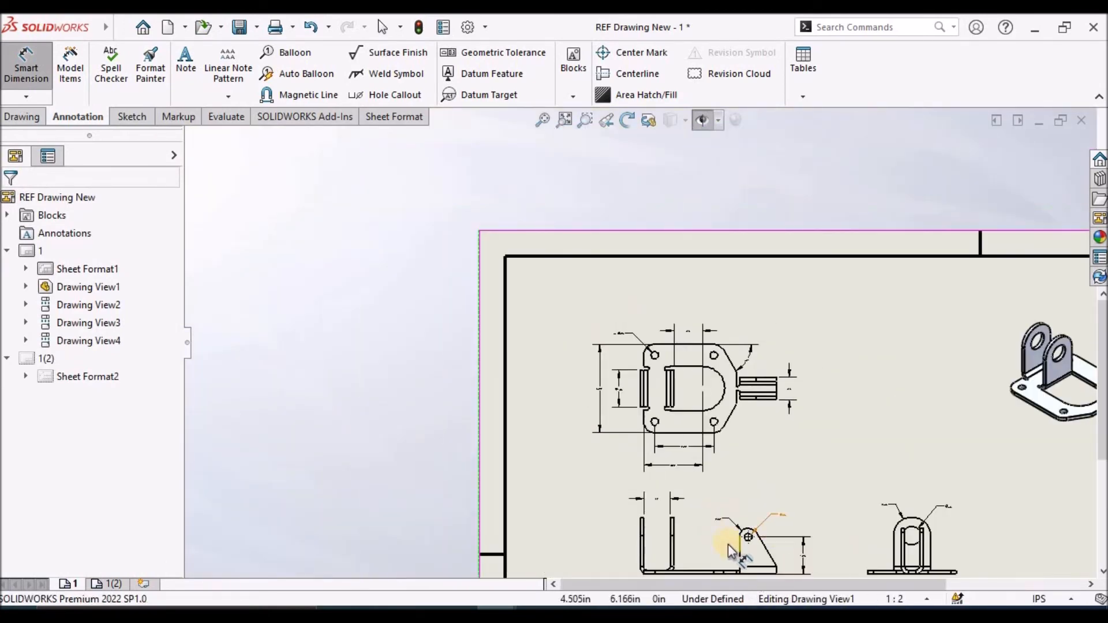
scroll(727, 521, "up", 1)
scroll(729, 513, "down", 2)
scroll(658, 305, "down", 2)
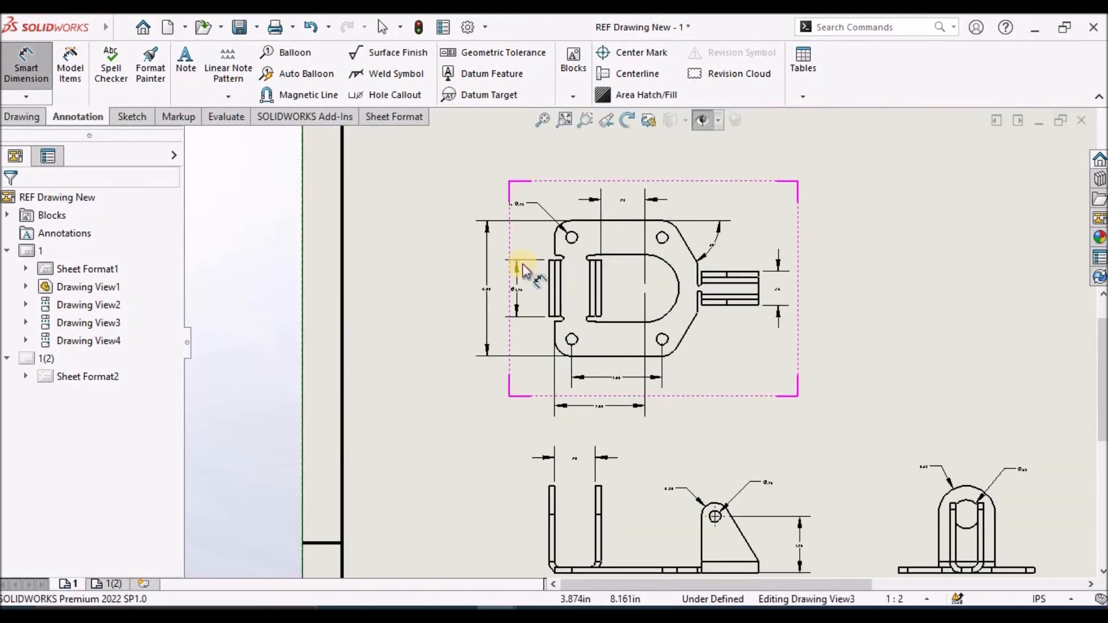
scroll(716, 456, "up", 3)
Dimension the part's overall length in the front view, from the left flange's outer edge to the tab bracket's outer end, placed below
scroll(626, 441, "down", 2)
scroll(549, 425, "down", 2)
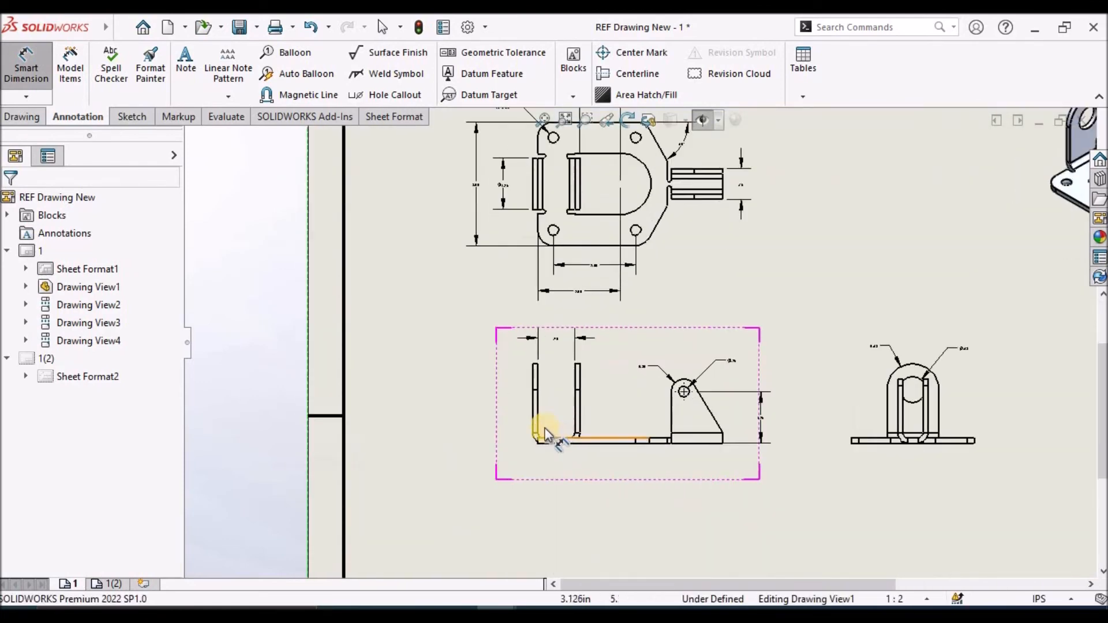
left_click(532, 407)
scroll(710, 404, "down", 2)
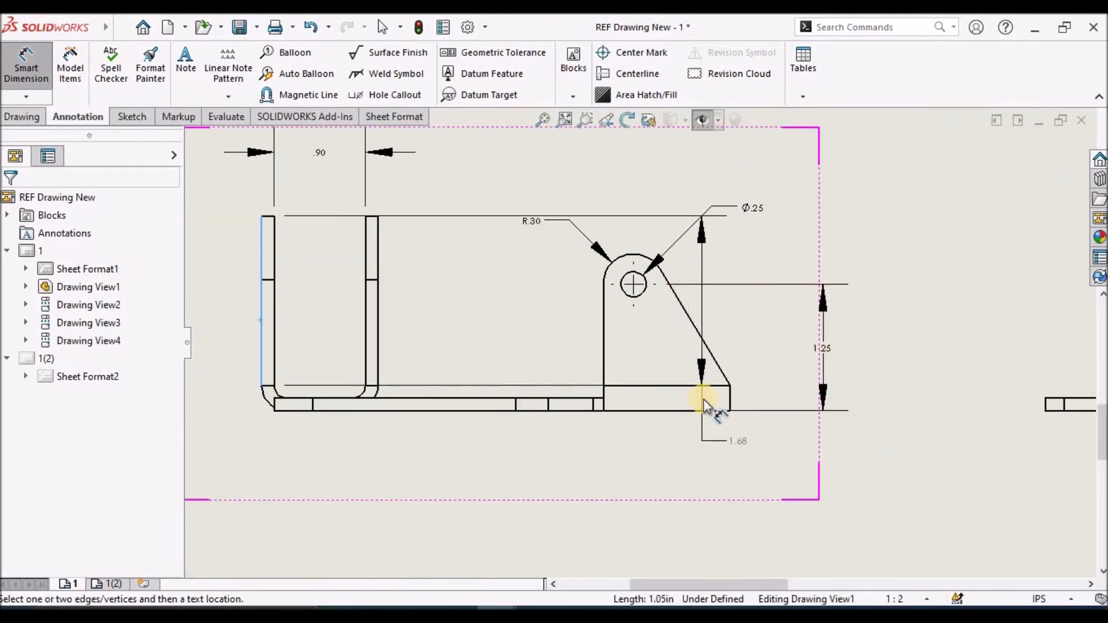
left_click(730, 399)
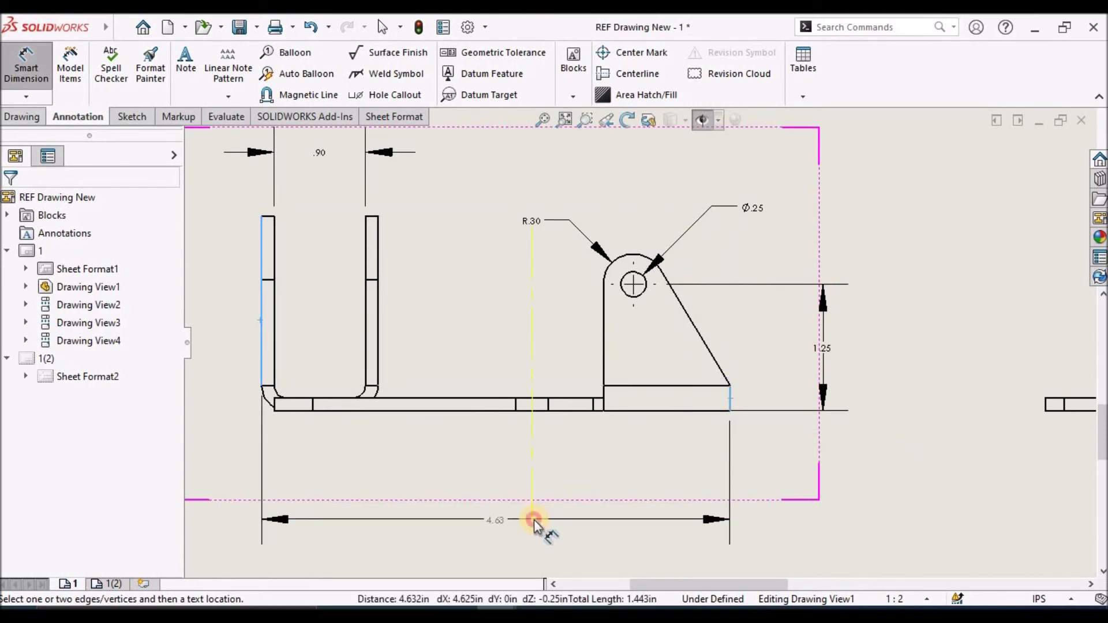
left_click(534, 520)
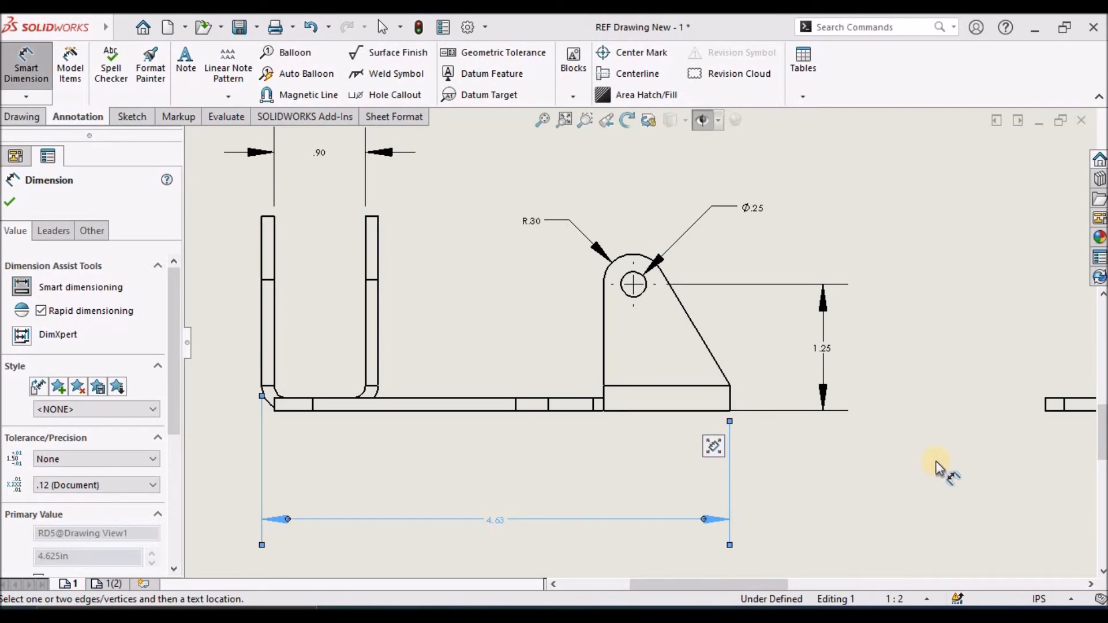
left_click(847, 505)
Dimension the flange's overall height in the front view, from the base's bottom edge to the flange's top edge, placed left of it
scroll(807, 487, "up", 5)
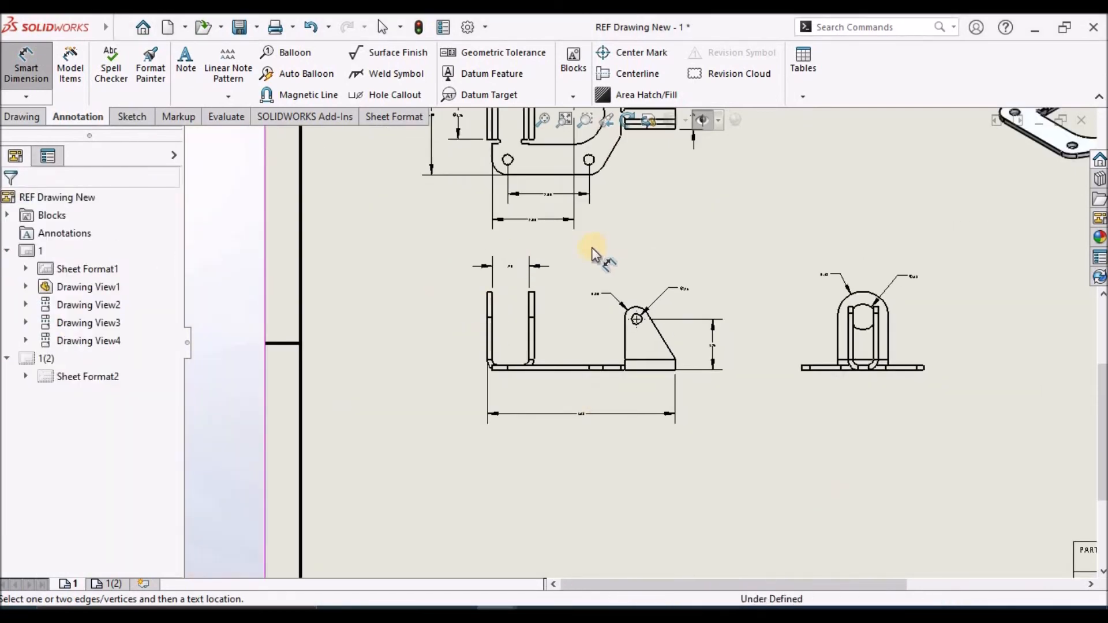
scroll(542, 360, "down", 5)
scroll(557, 433, "up", 3)
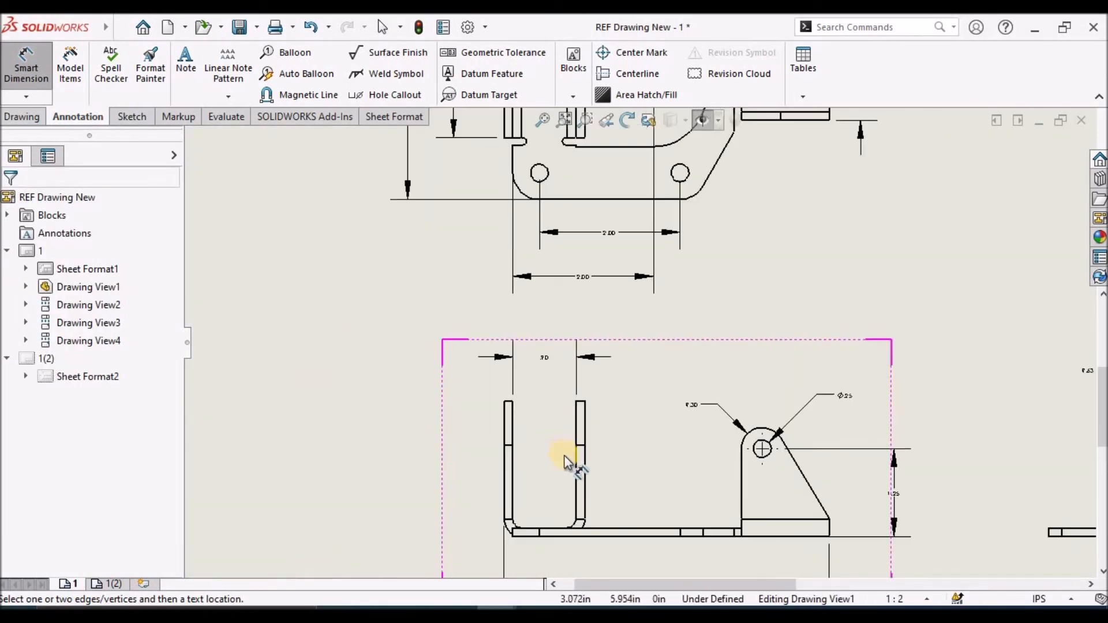
left_click(592, 534)
scroll(462, 392, "down", 3)
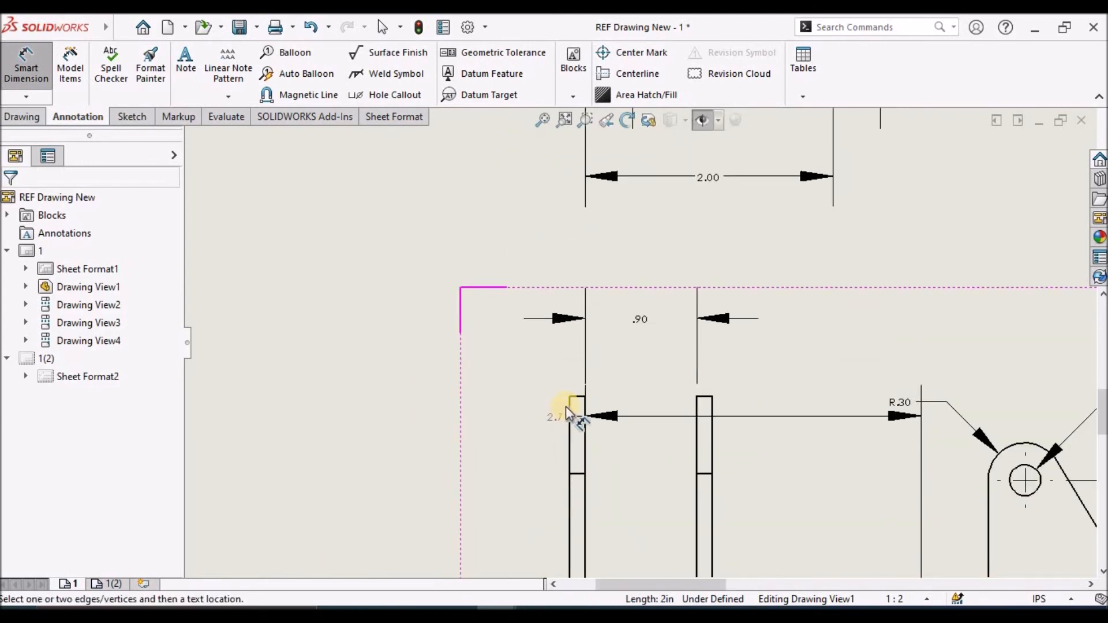
left_click(571, 395)
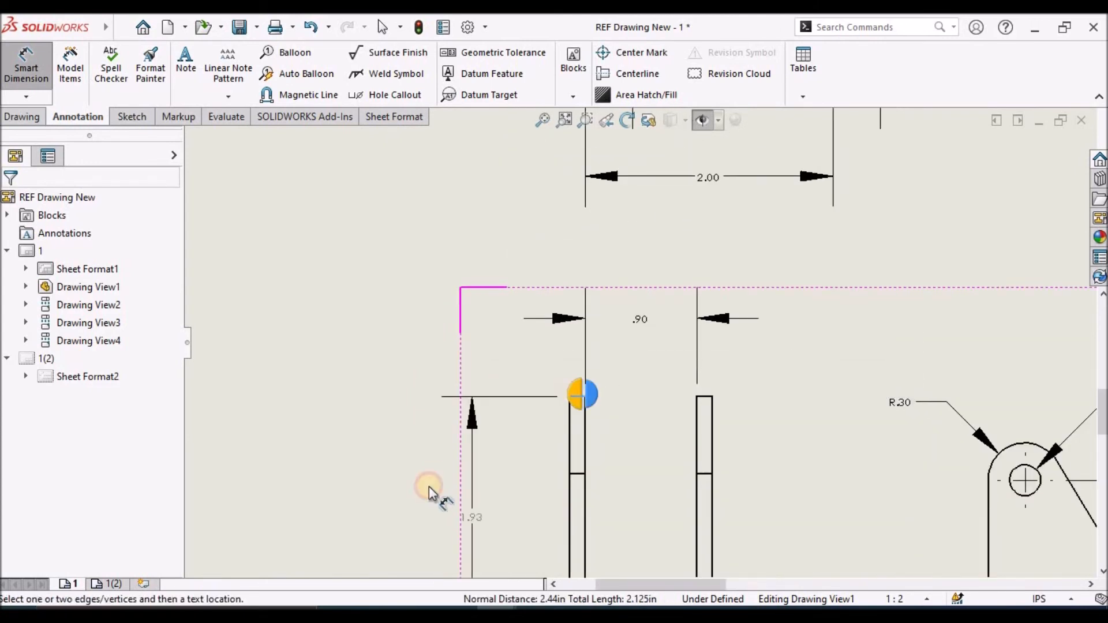
scroll(426, 494, "up", 2)
left_click(482, 494)
left_click(353, 490)
scroll(370, 476, "up", 3)
scroll(369, 476, "up", 3)
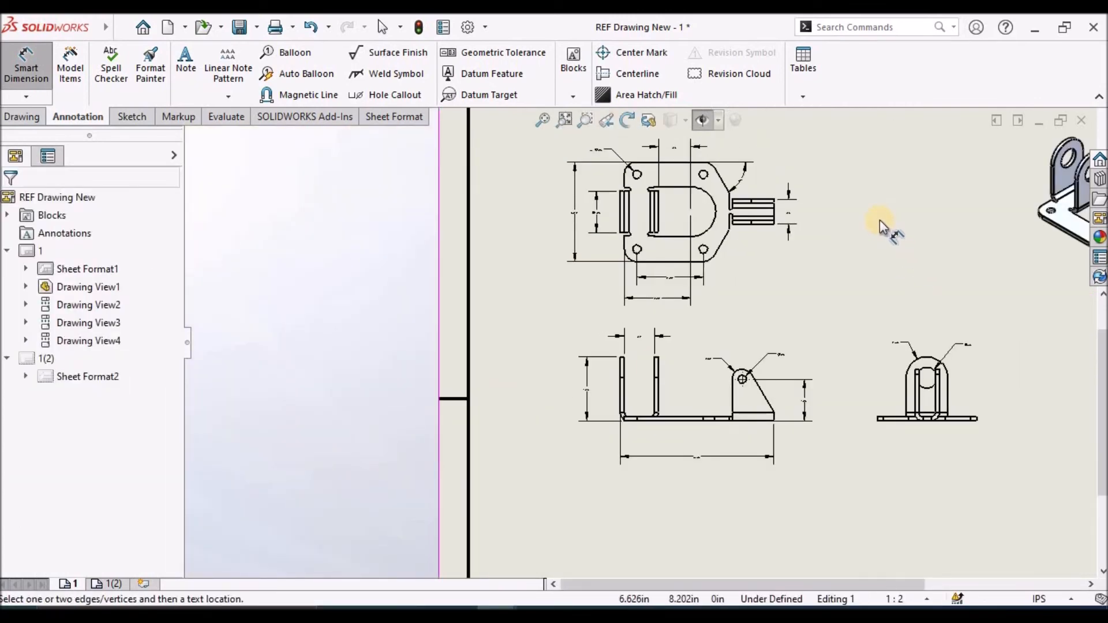
scroll(885, 514, "down", 4)
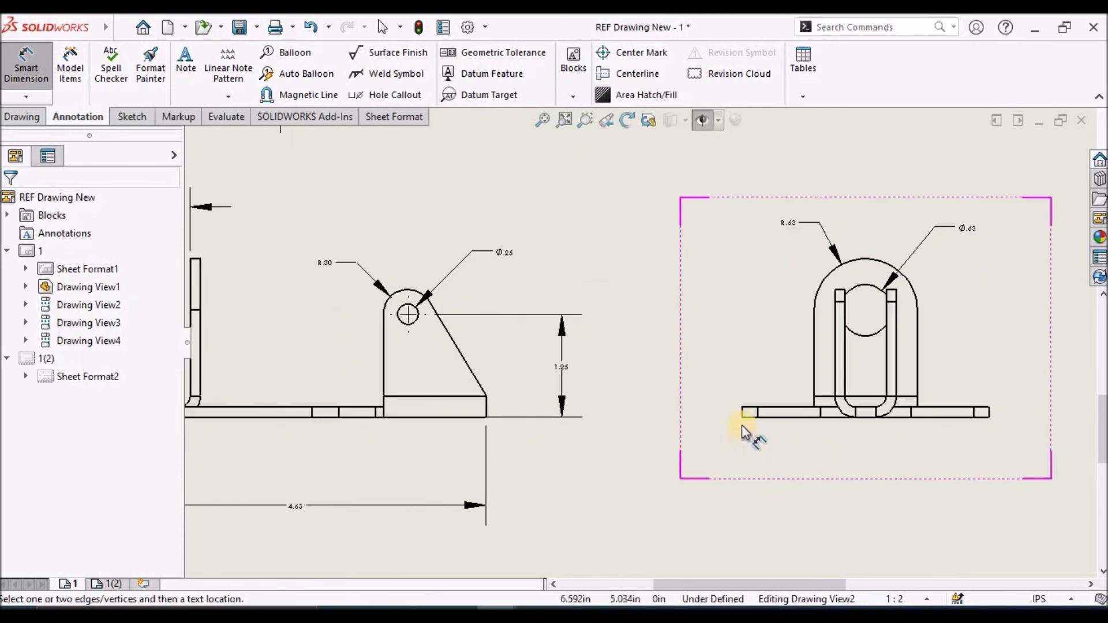
Dimension the base's overall width between its outer edges in the side view, placed below it, and save the drawing
left_click(744, 414)
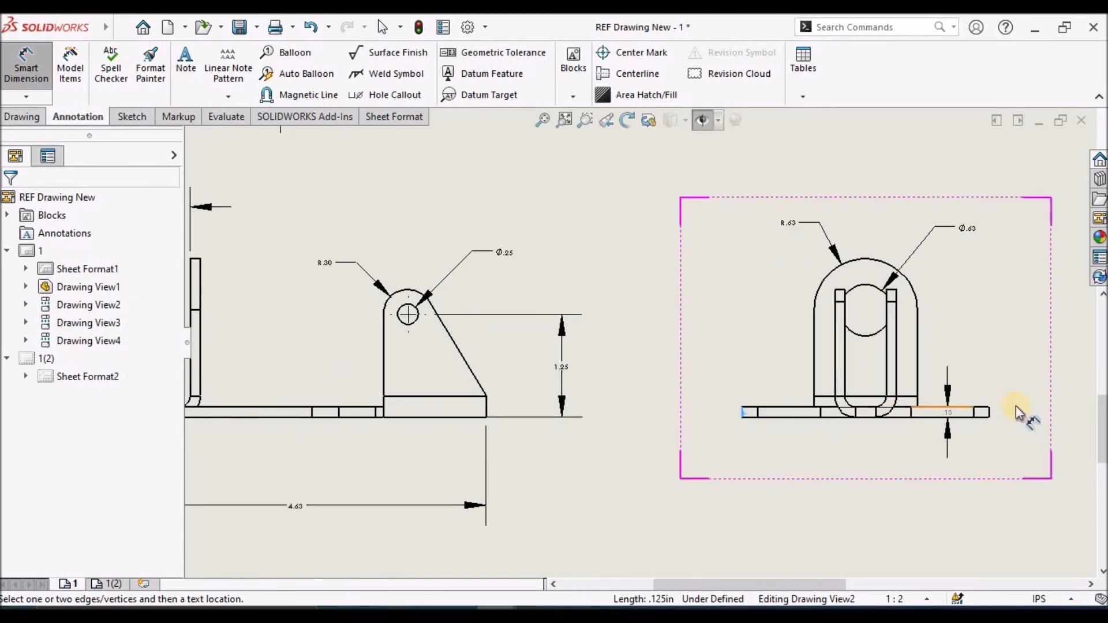
left_click(989, 415)
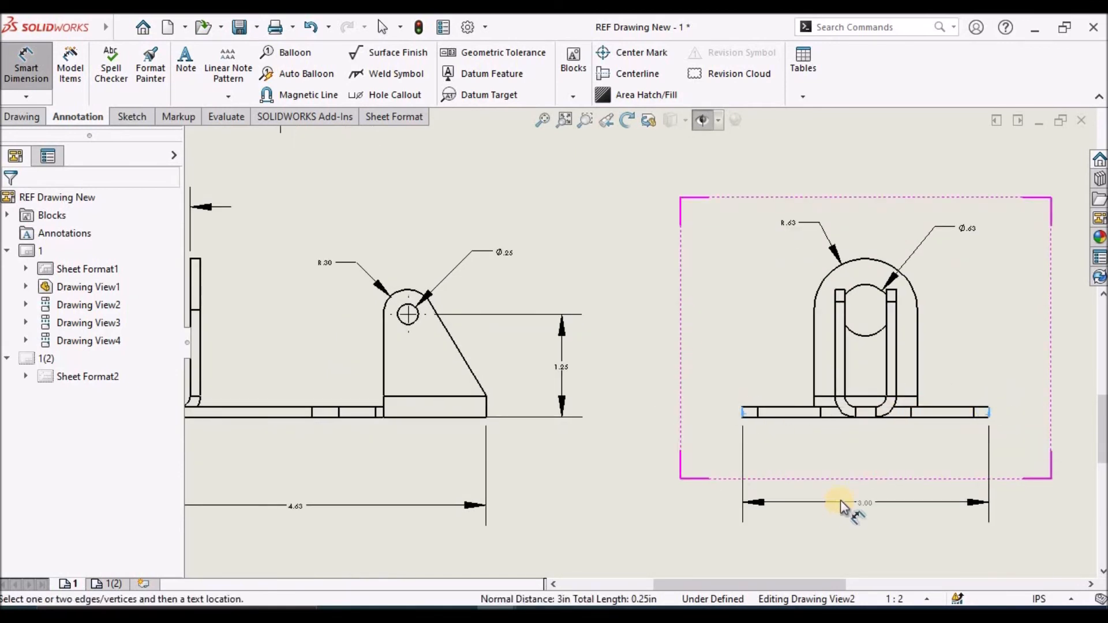
left_click(862, 493)
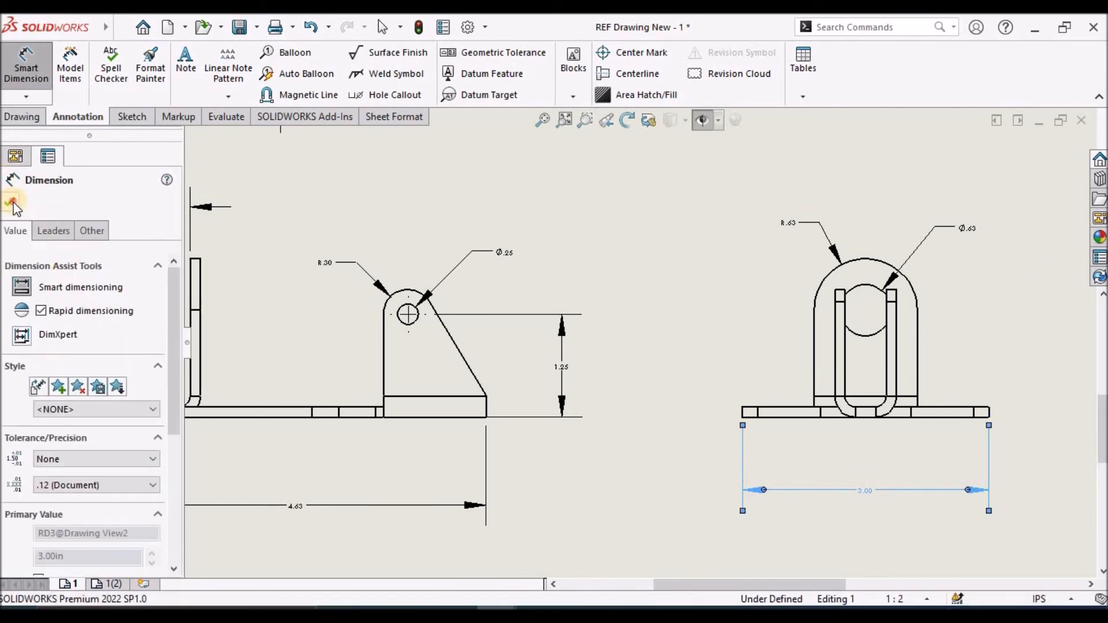
left_click(12, 202)
key("Escape")
scroll(882, 480, "down", 5)
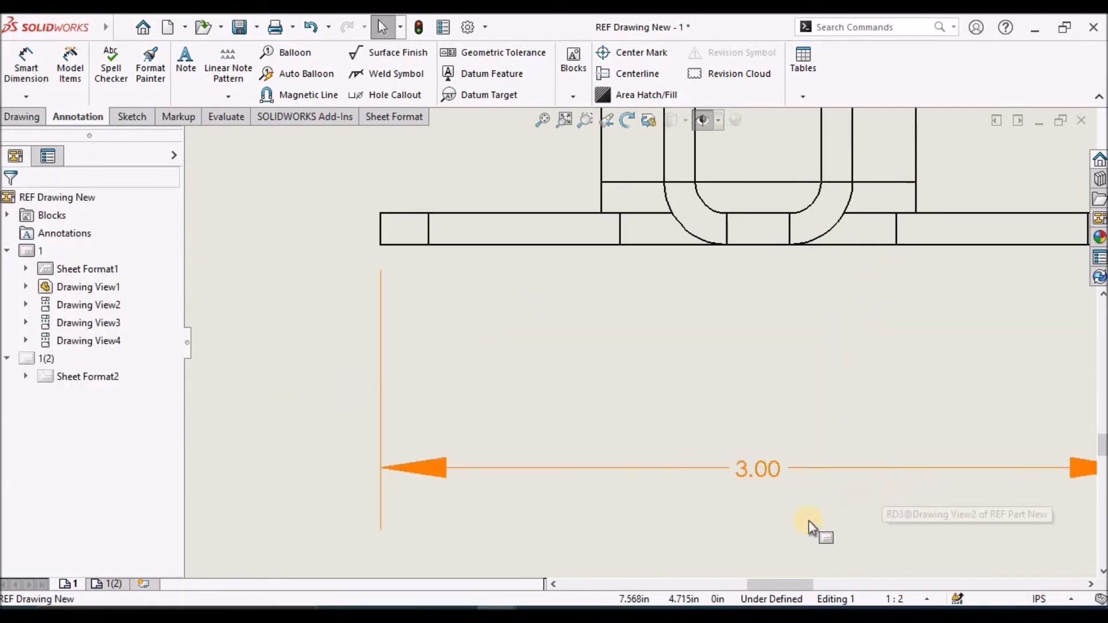
key("f")
key("ctrl+s")
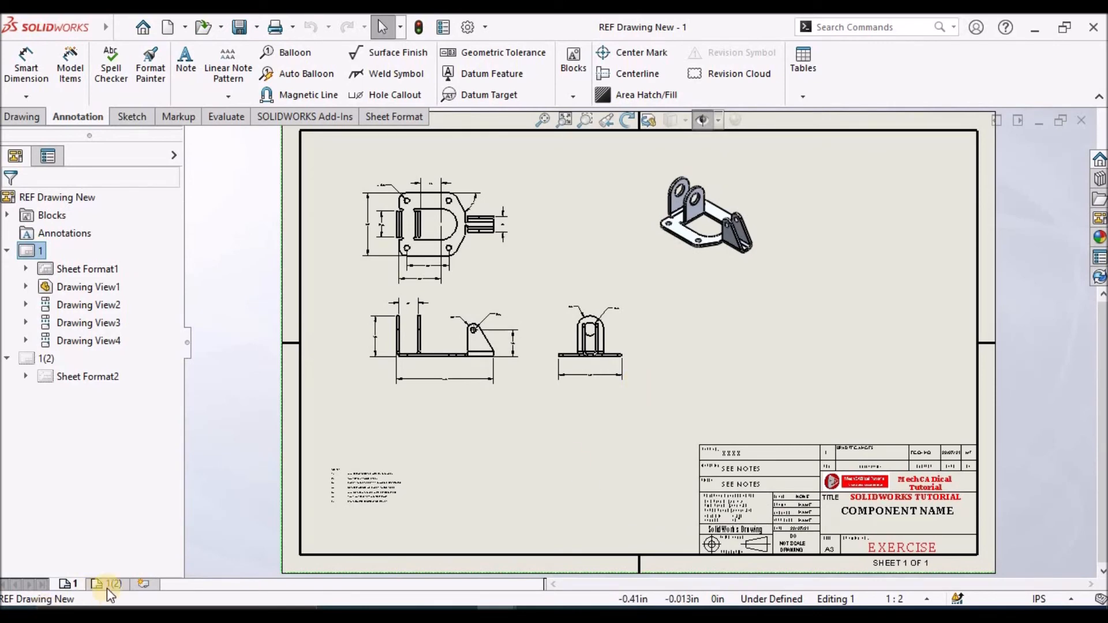
On sheet 1(2), place a model view of the bracket part above the notes and set its orientation to Flat pattern
mouse_move(107, 590)
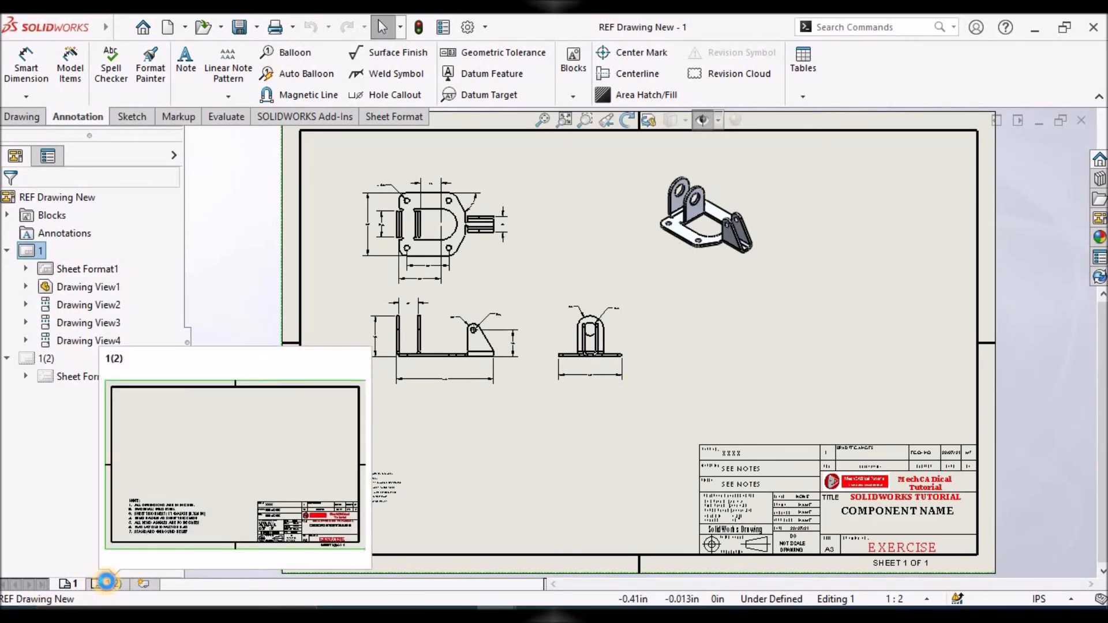
left_click(108, 585)
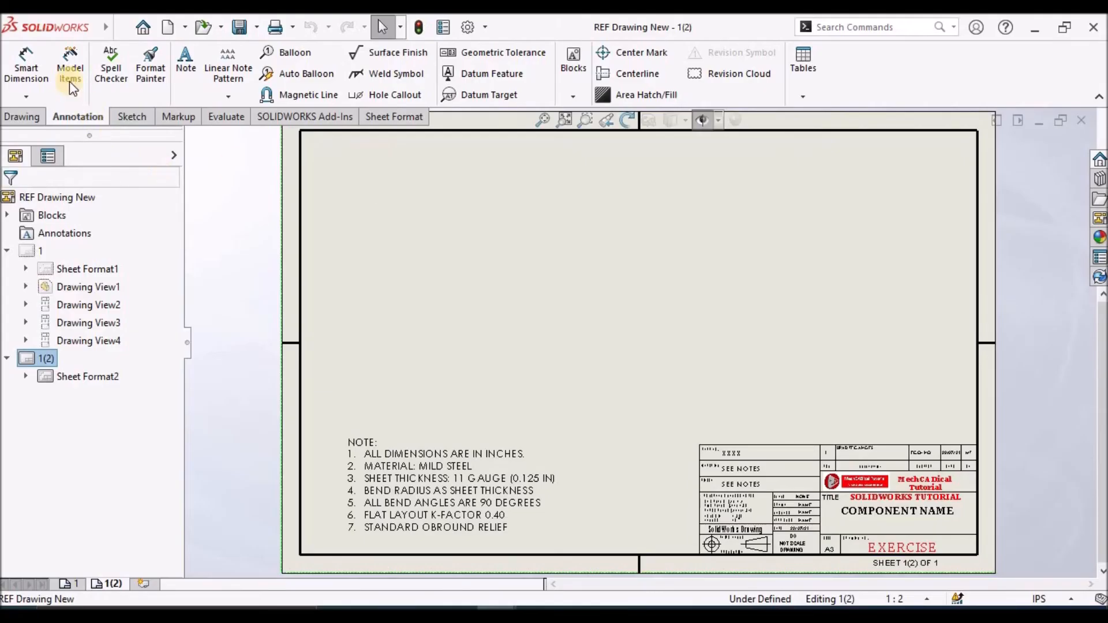
left_click(22, 116)
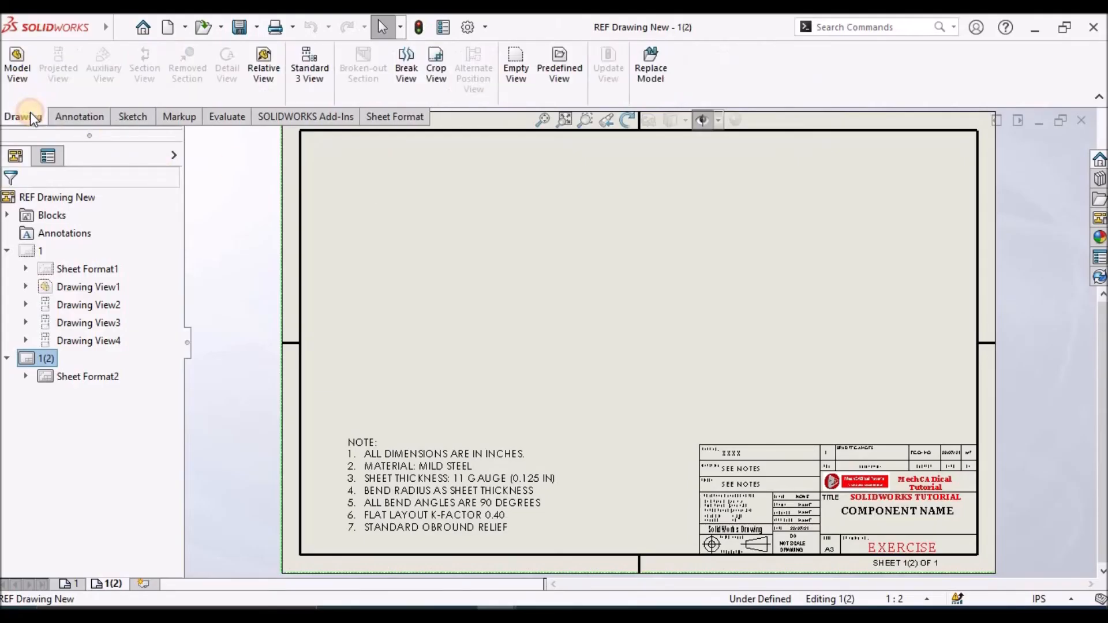
left_click(18, 65)
double_click(75, 320)
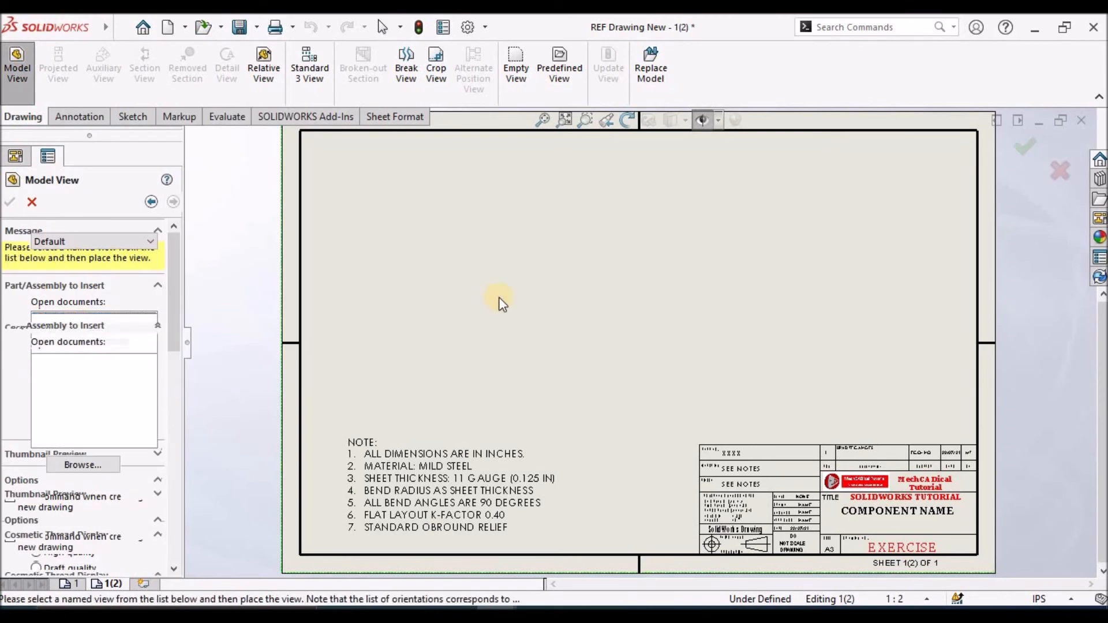
left_click(513, 274)
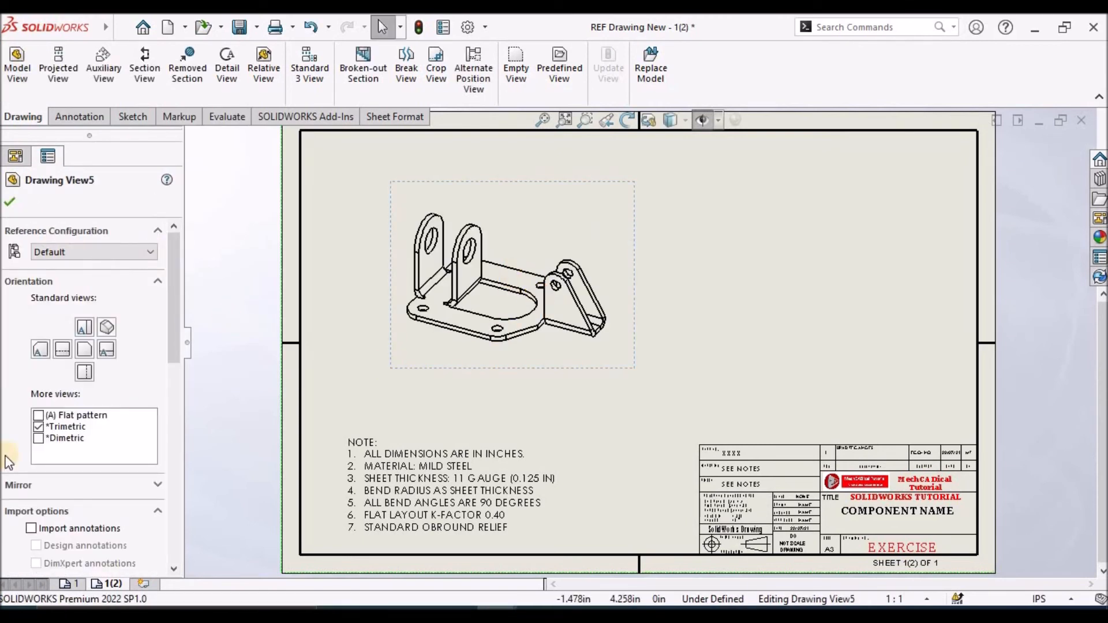
left_click(38, 415)
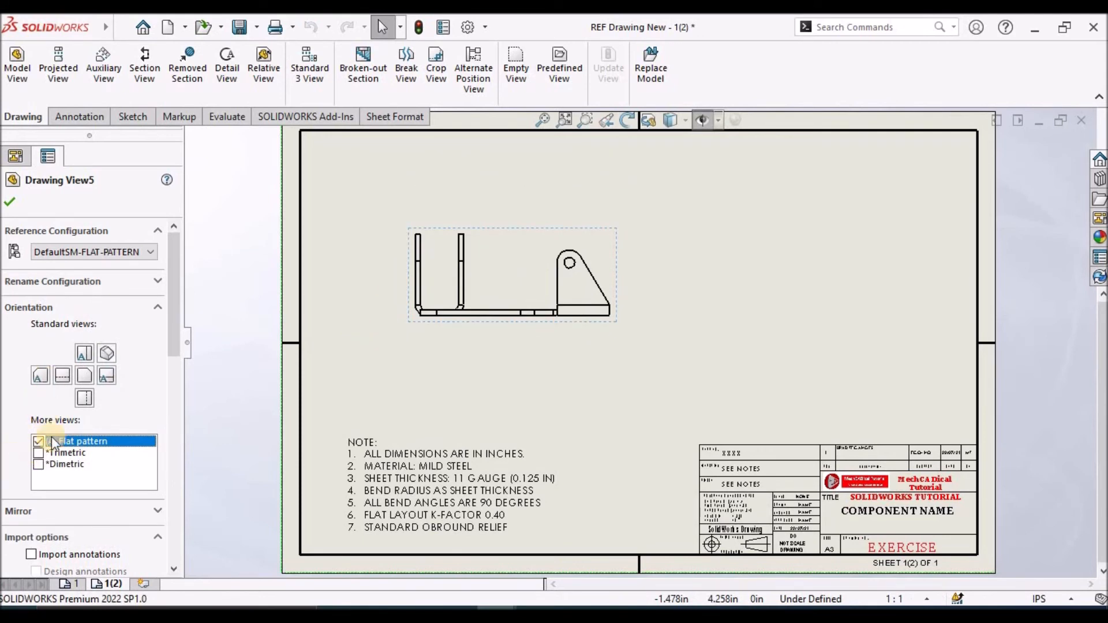
left_click(7, 200)
Open the part model from the new drawing view and expand its Default configuration to show the flat pattern configuration
left_click(513, 263)
right_click(513, 263)
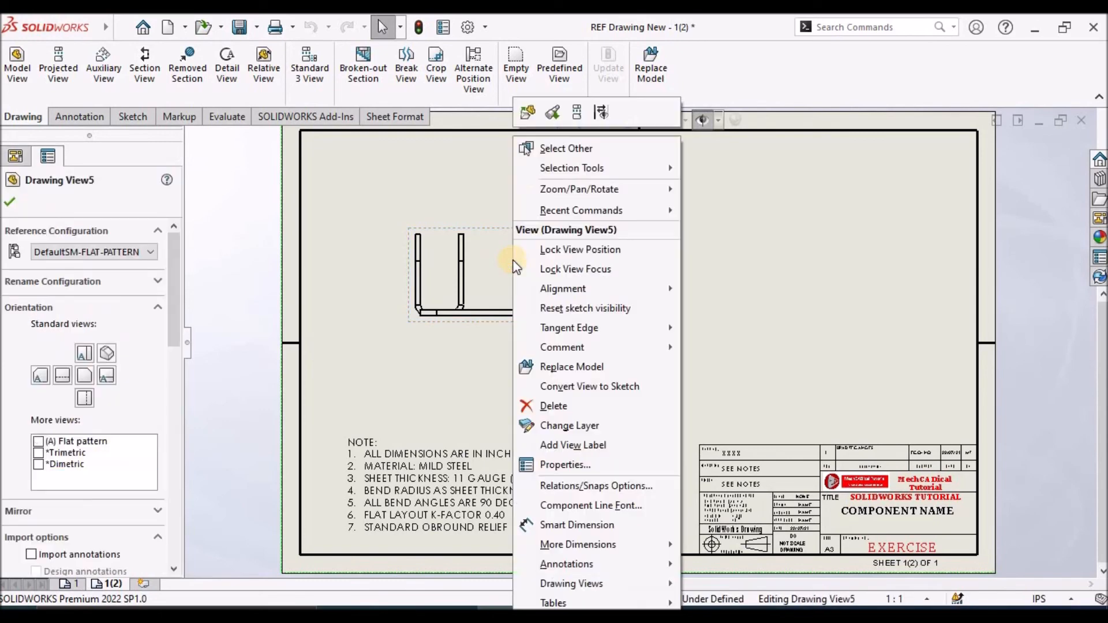
left_click(529, 115)
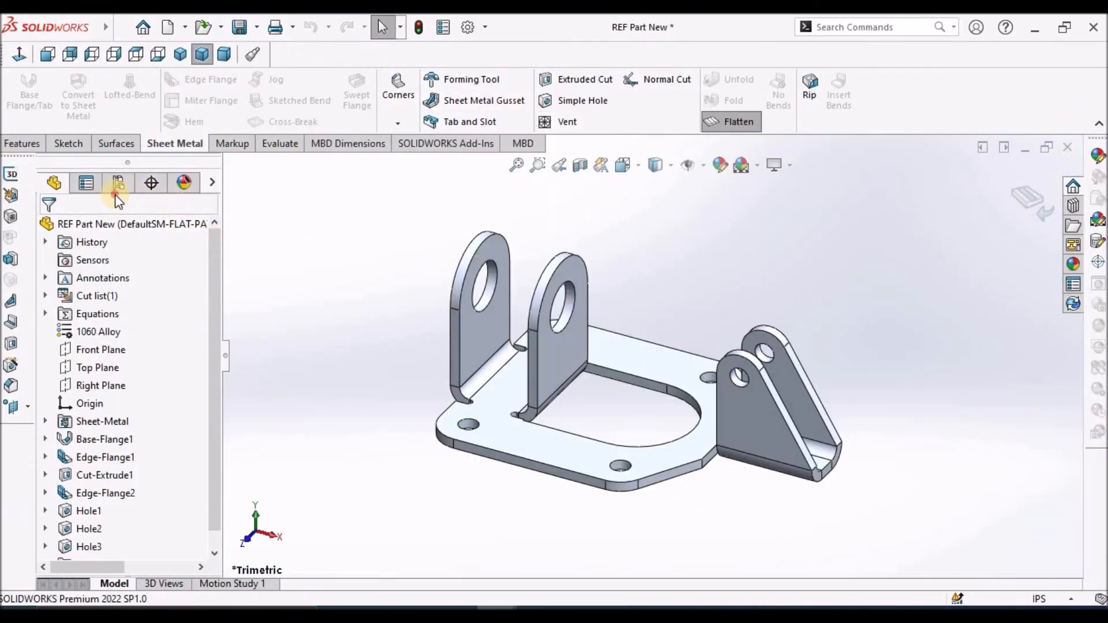
left_click(119, 186)
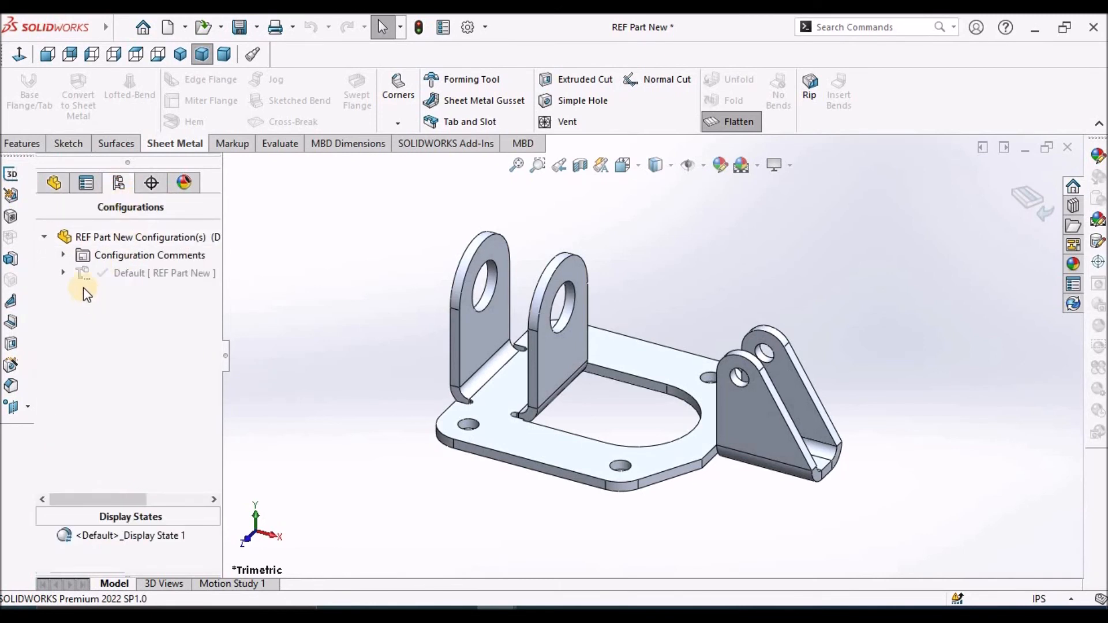
left_click(66, 272)
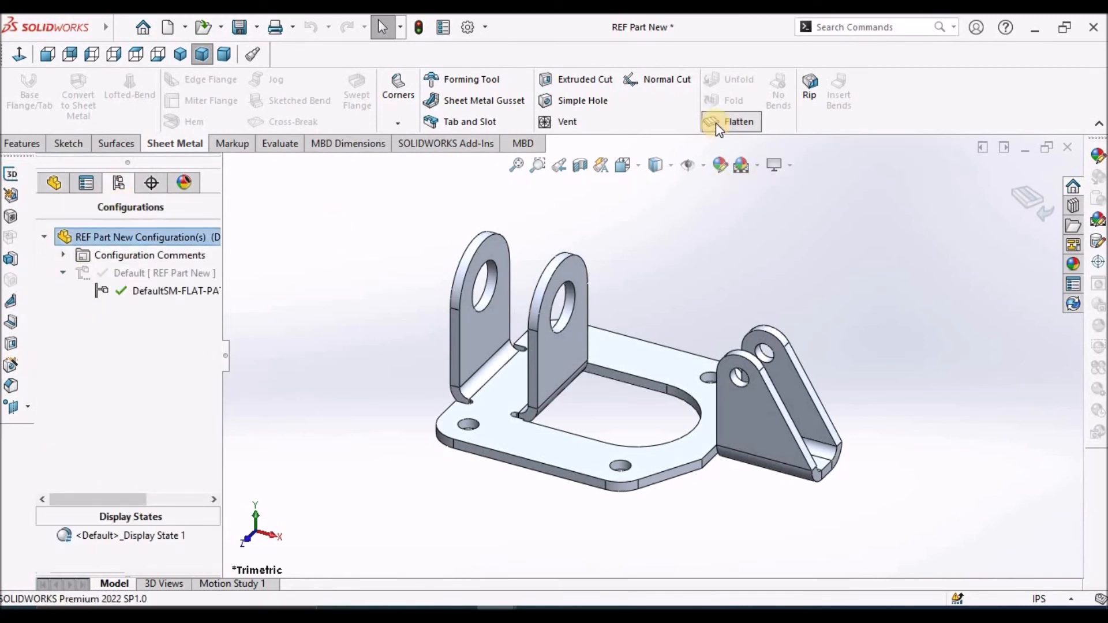
left_click(553, 427)
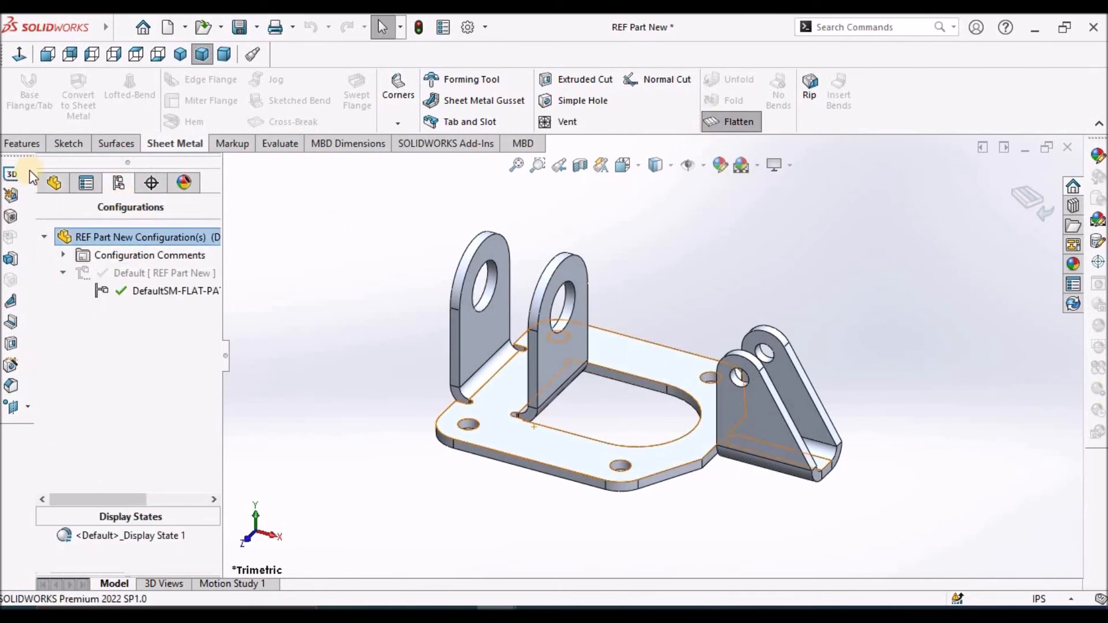
Unsuppress Flat-Pattern16 inside the Flat-Pattern folder of the part's feature tree
left_click(51, 184)
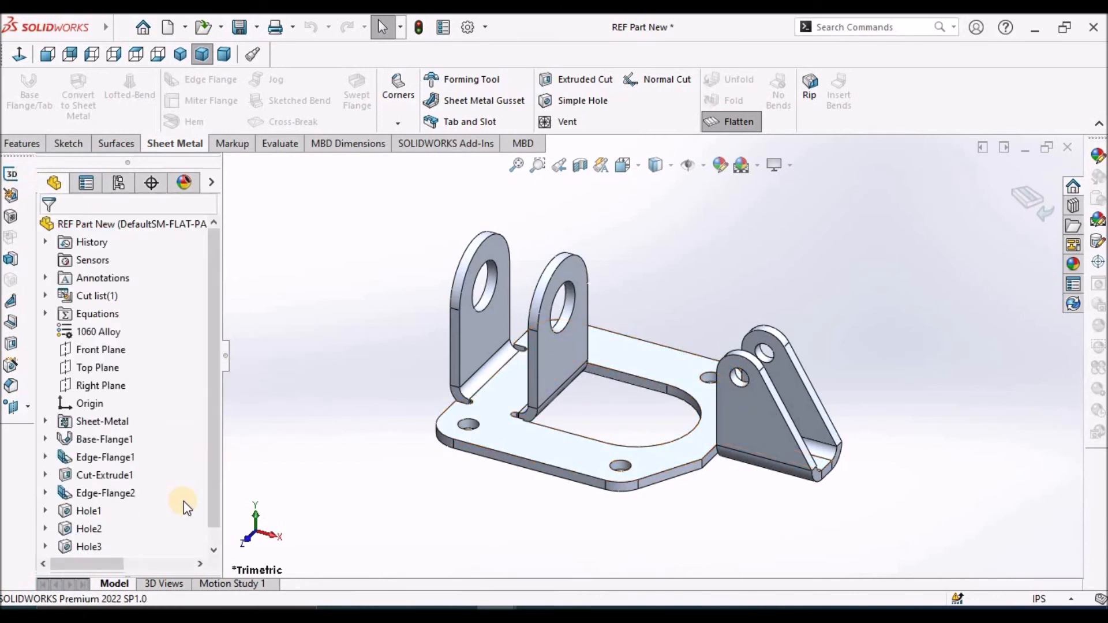
scroll(183, 501, "down", 1)
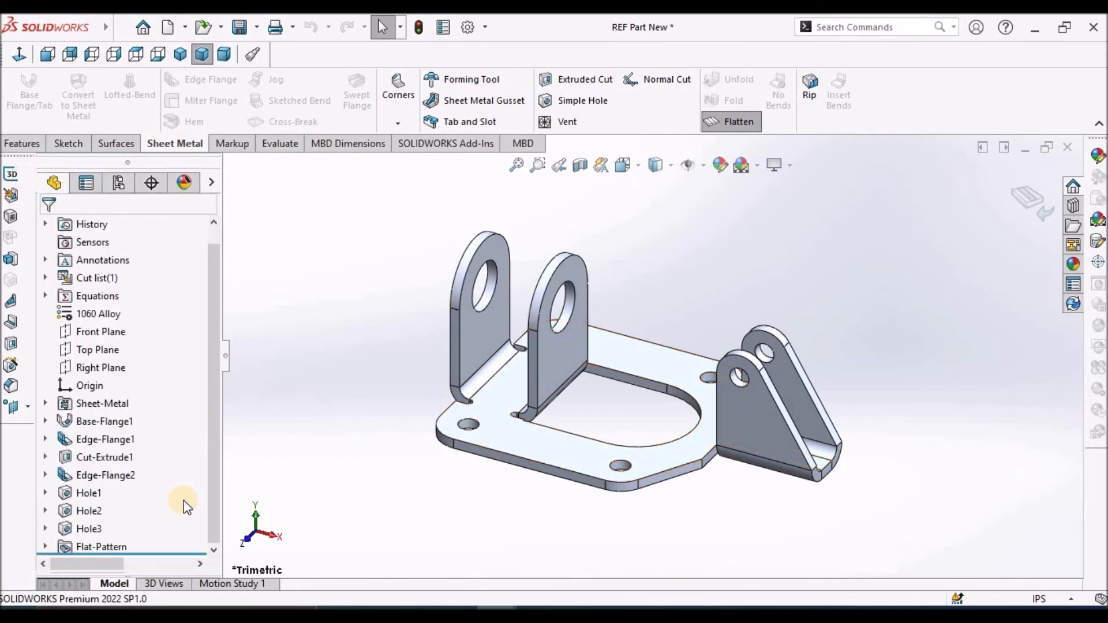
right_click(85, 545)
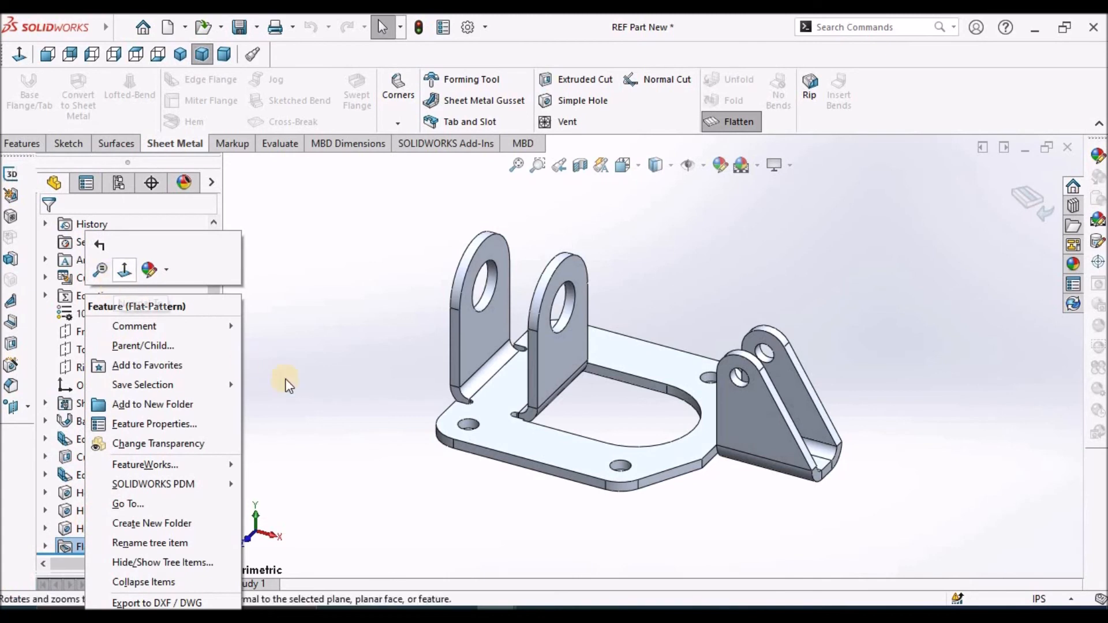
left_click(34, 574)
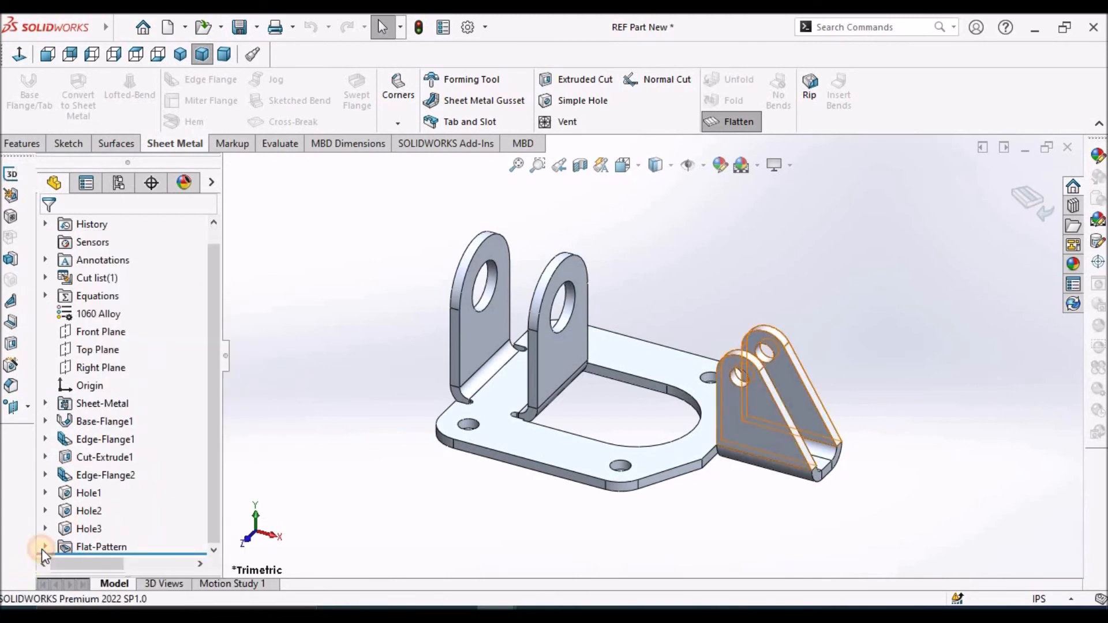
left_click(42, 549)
right_click(110, 546)
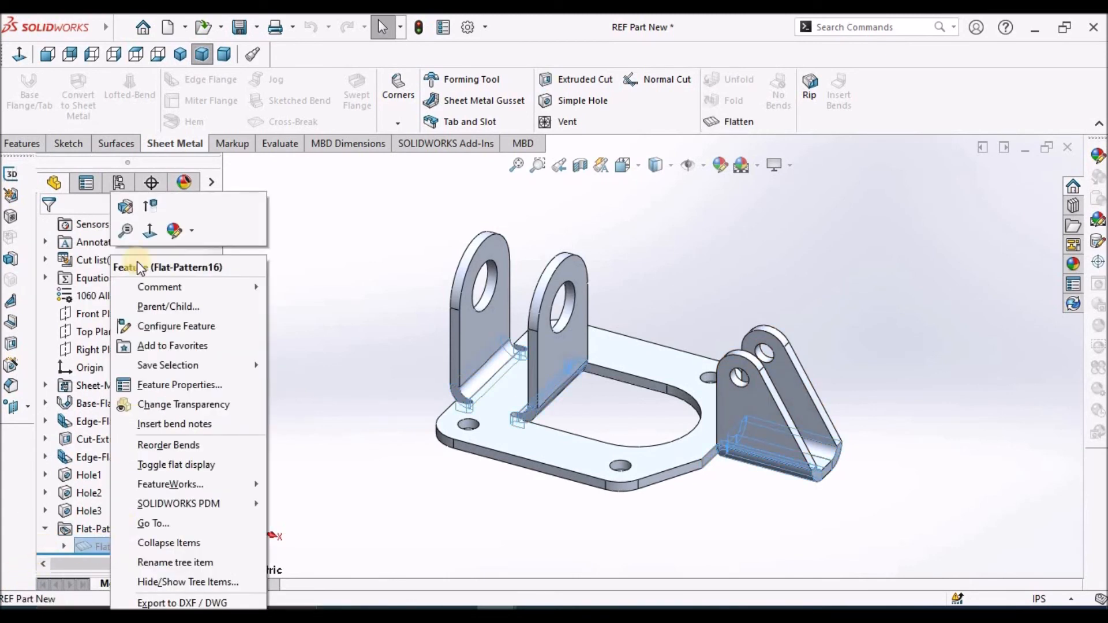
left_click(152, 207)
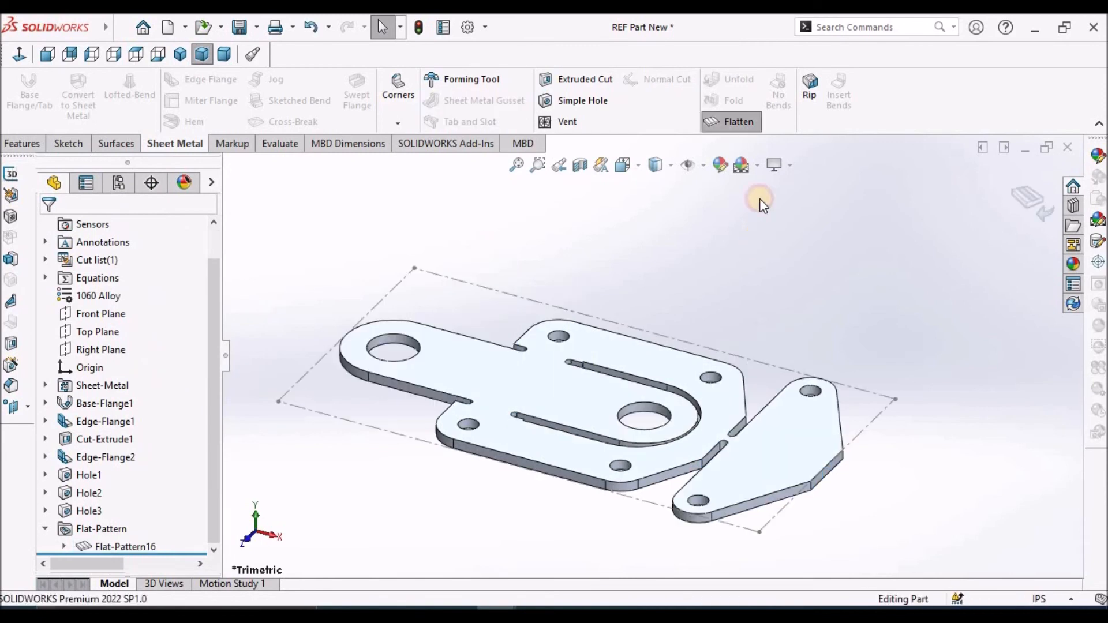
Orient the flattened part to the Top view and return to sheet 1(2) of REF Drawing New, dismissing the update report
left_click(136, 55)
left_click(373, 387)
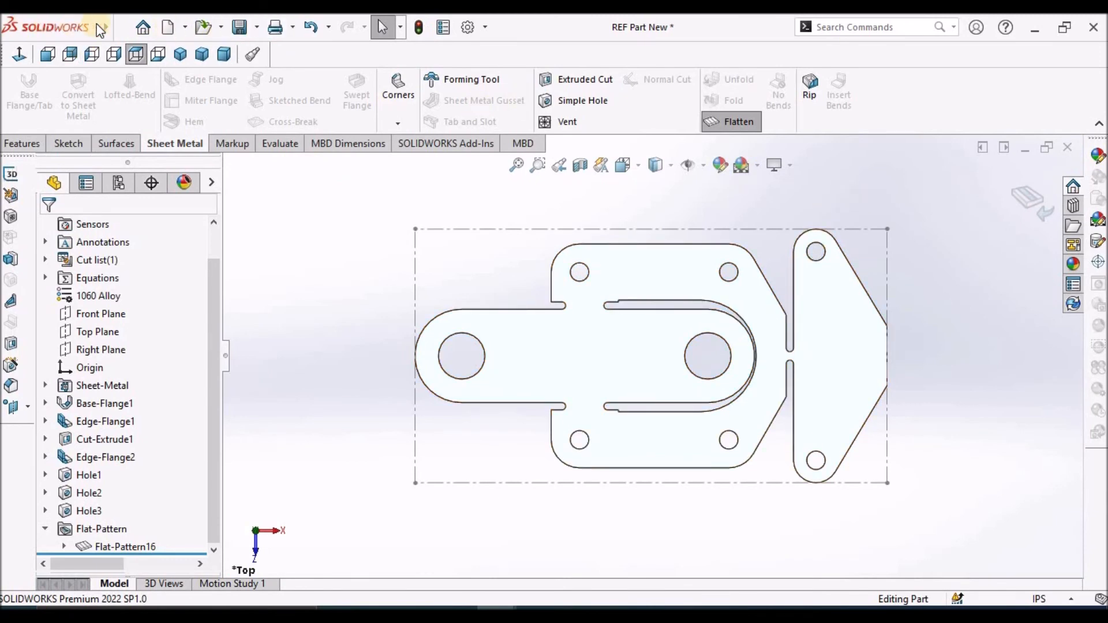
left_click(121, 28)
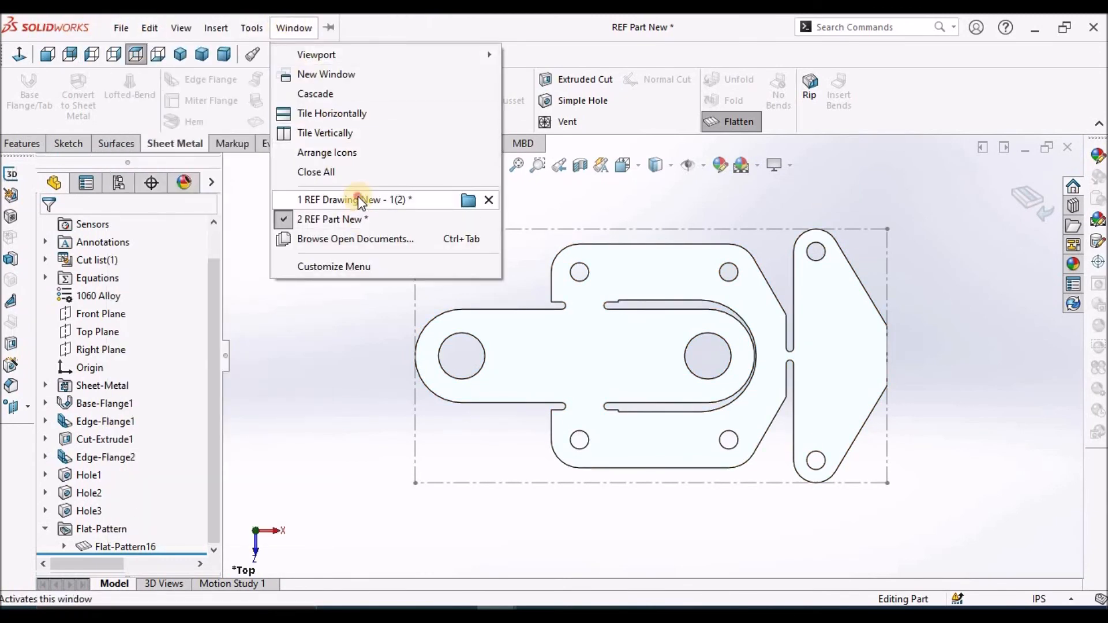
left_click(358, 199)
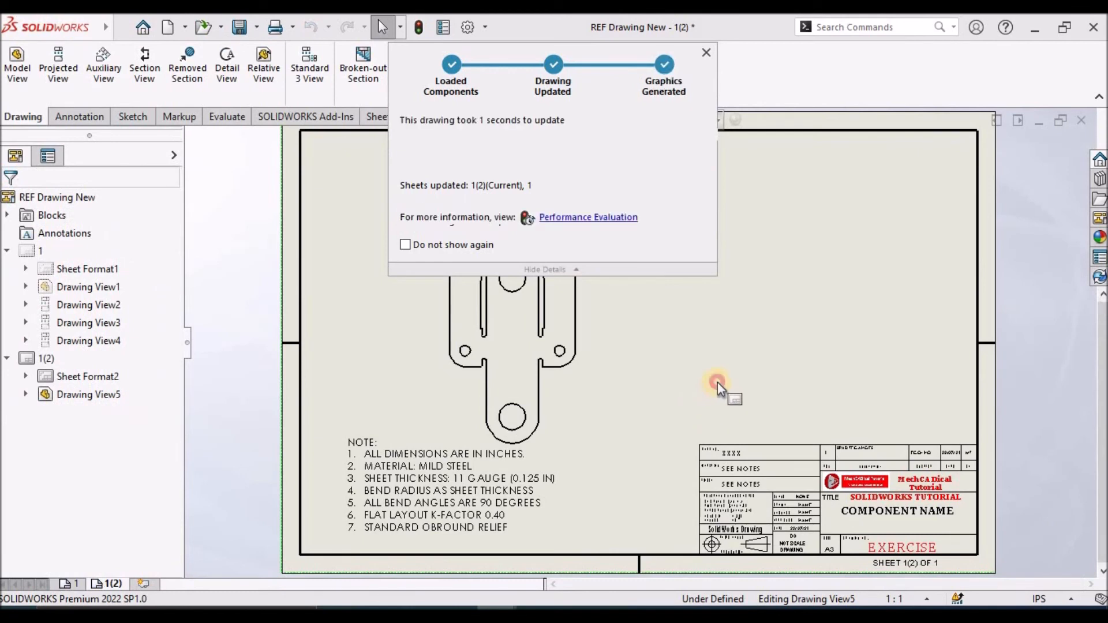
left_click(706, 52)
Rotate the flat pattern drawing view by 90 degrees so that it lies horizontally on the sheet
left_click(581, 280)
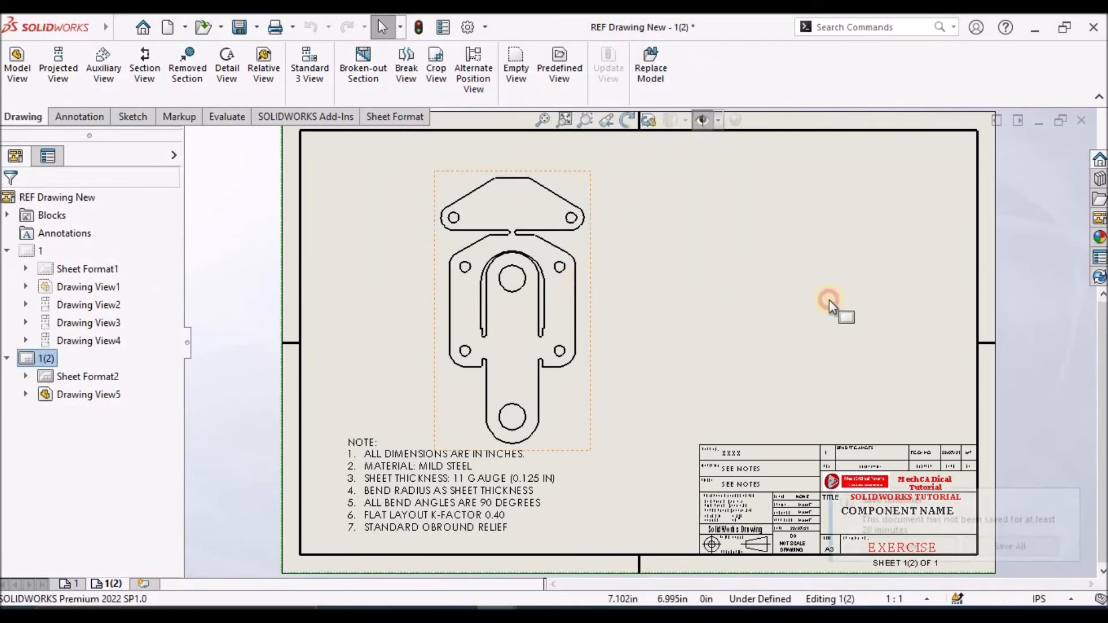
left_click(628, 120)
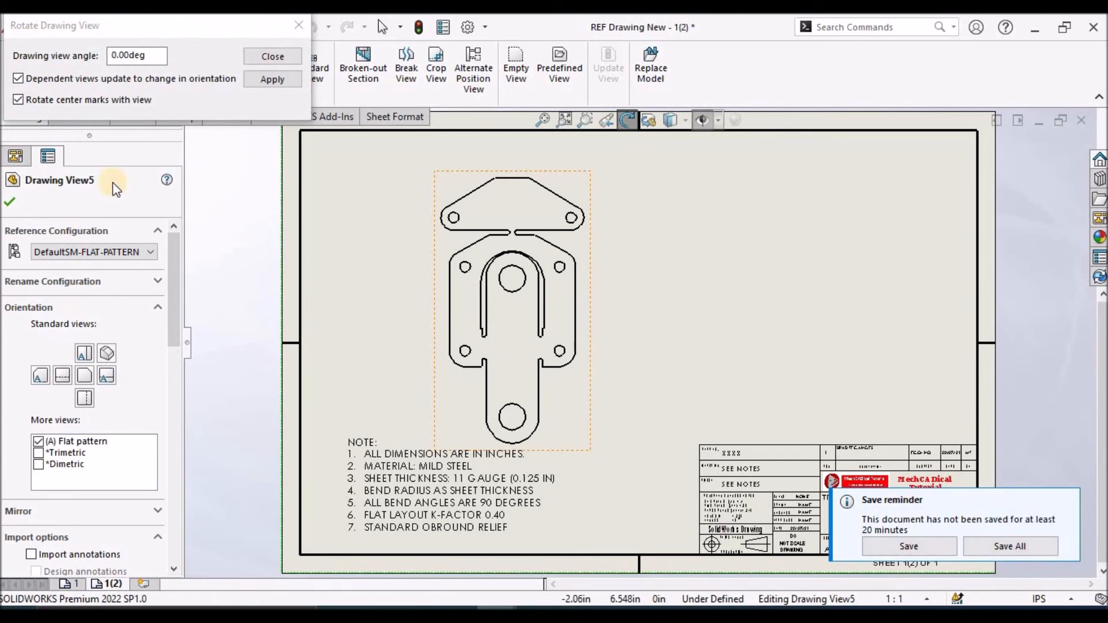
left_click(150, 55)
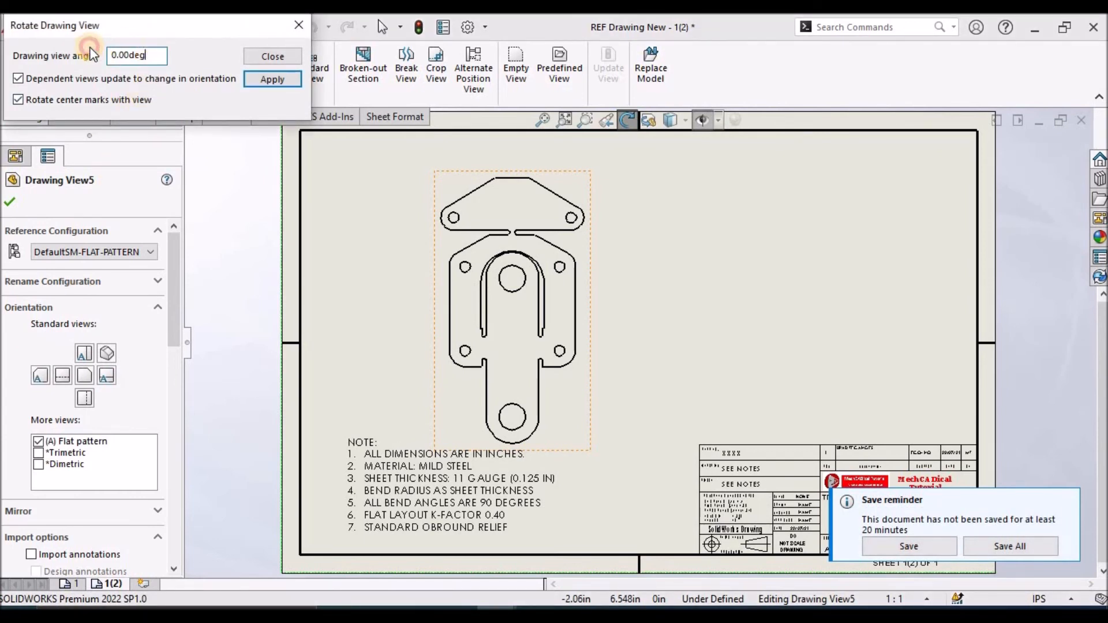
left_click_drag(151, 56, 80, 53)
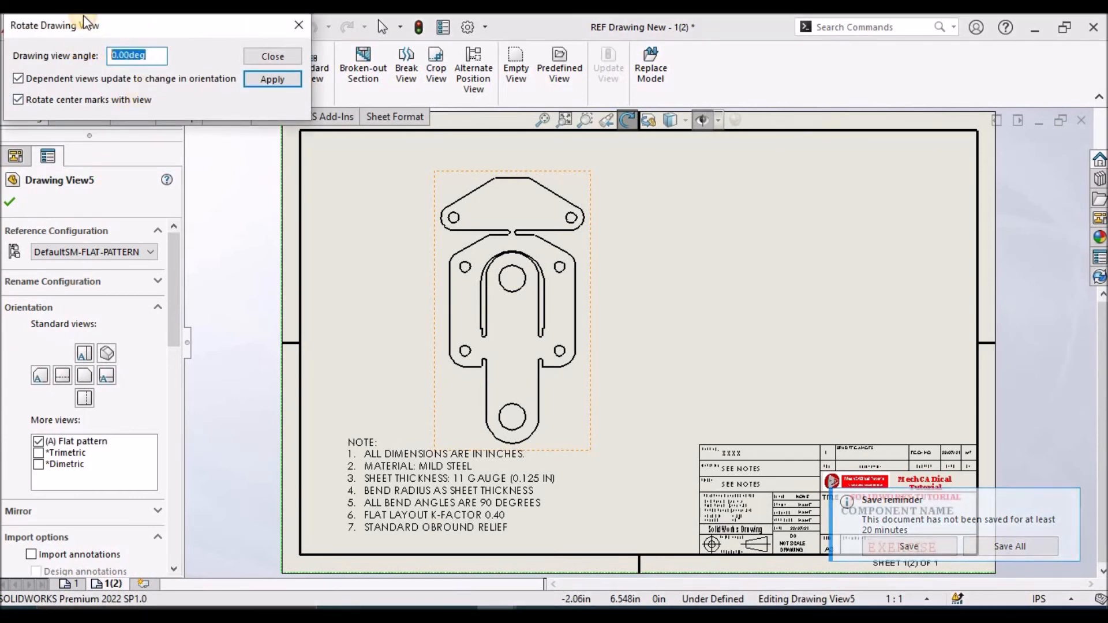
type("90")
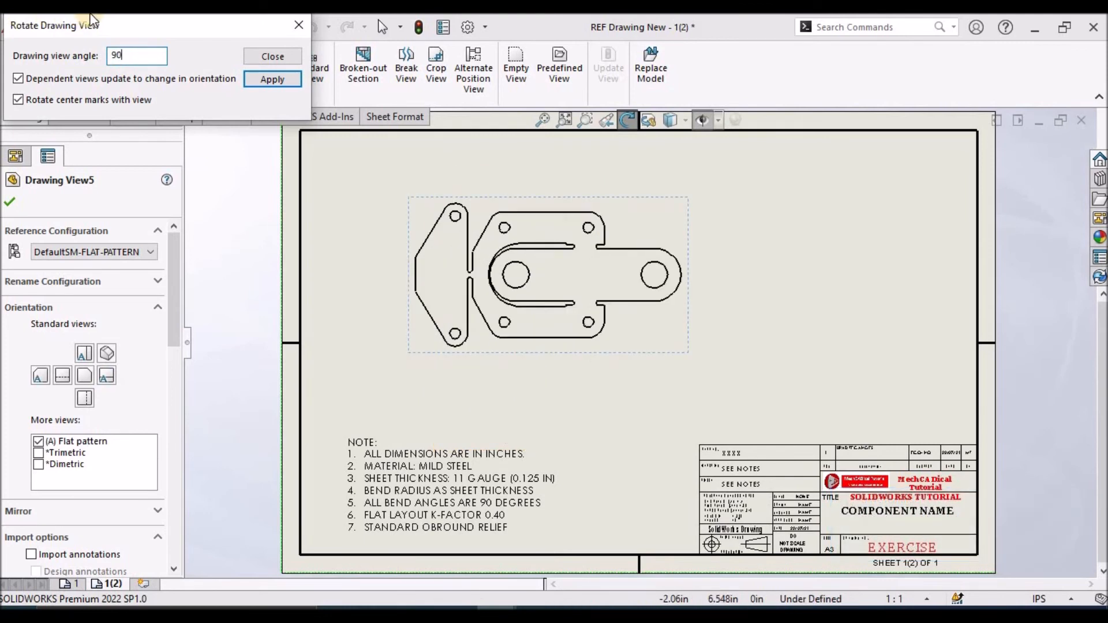
left_click(299, 27)
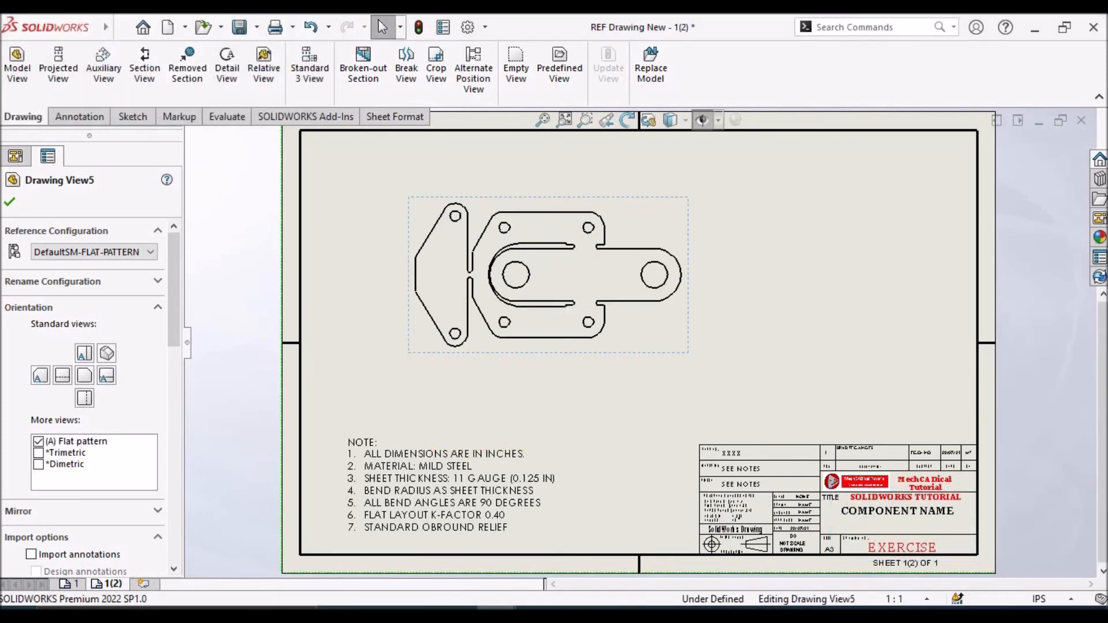
left_click(16, 205)
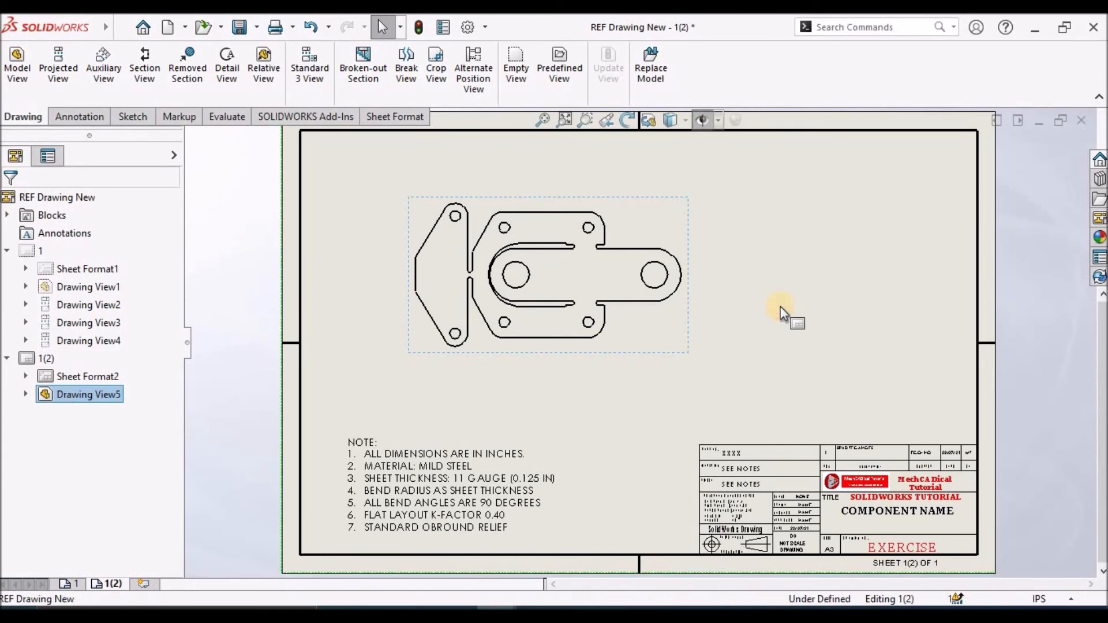
Start a horizontal ordinate dimension set with its zero at the lower vertex of the flat pattern's leftmost edge, placed below the view
scroll(507, 317, "down", 2)
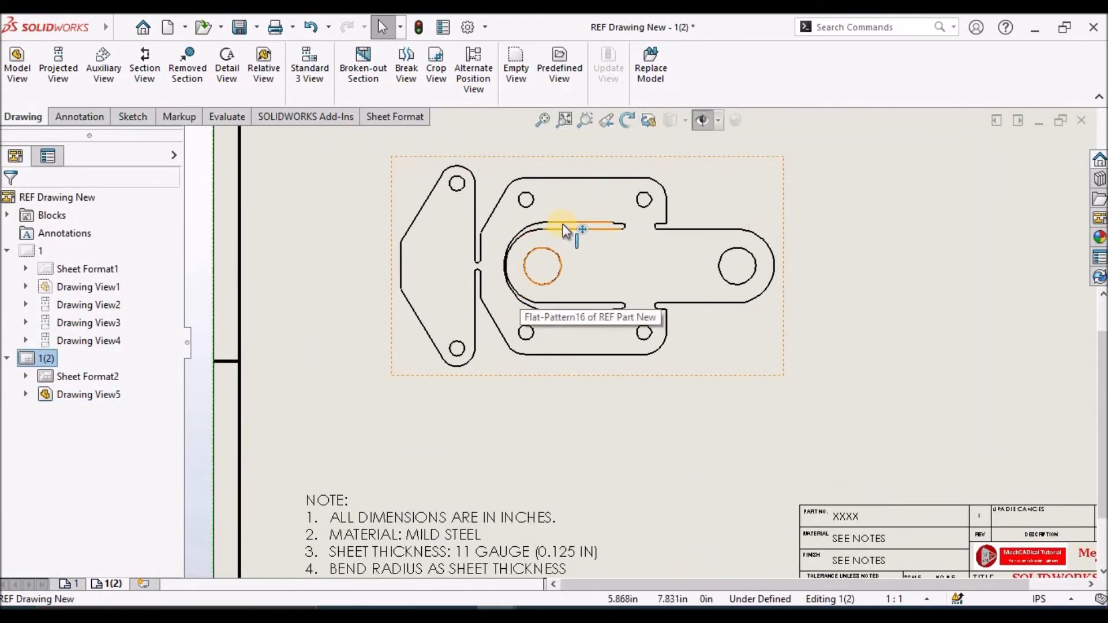
scroll(563, 226, "down", 2)
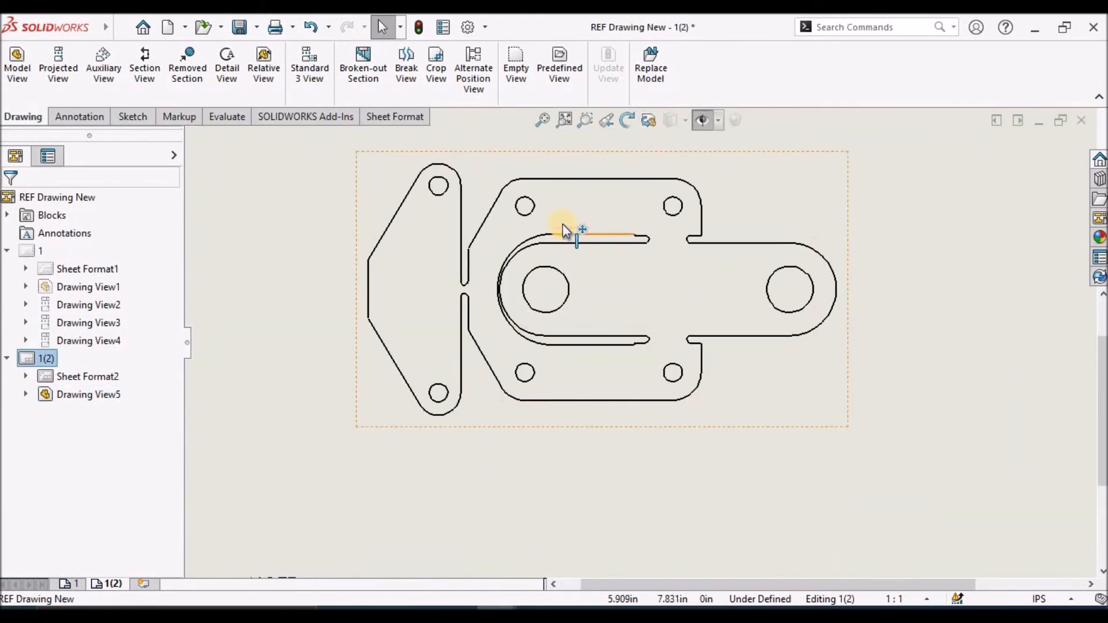
left_click(80, 116)
left_click(37, 95)
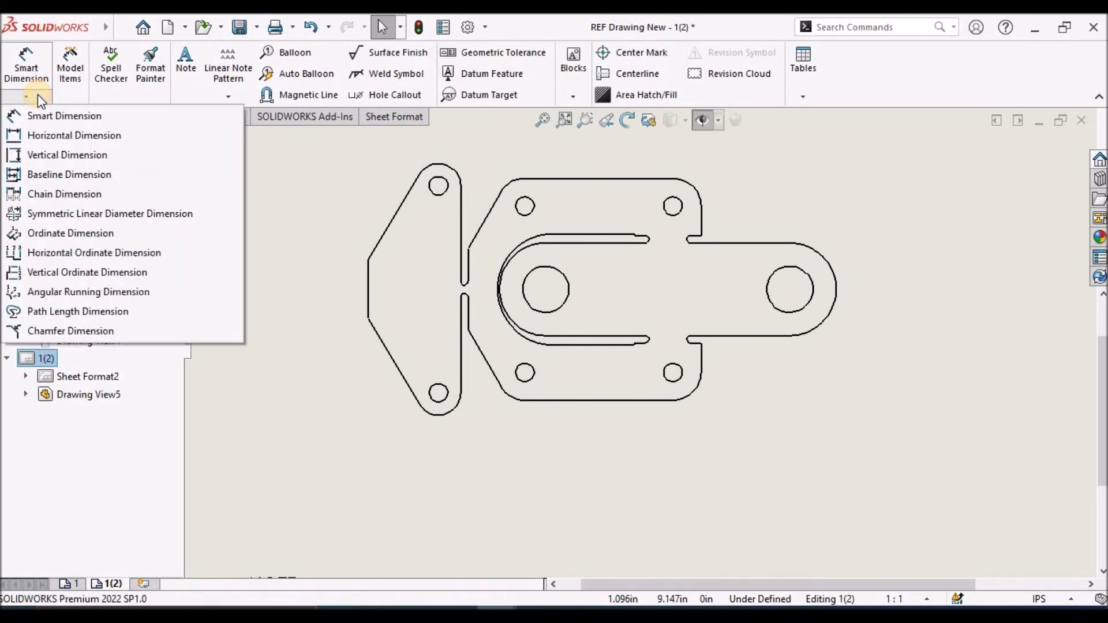
left_click(70, 258)
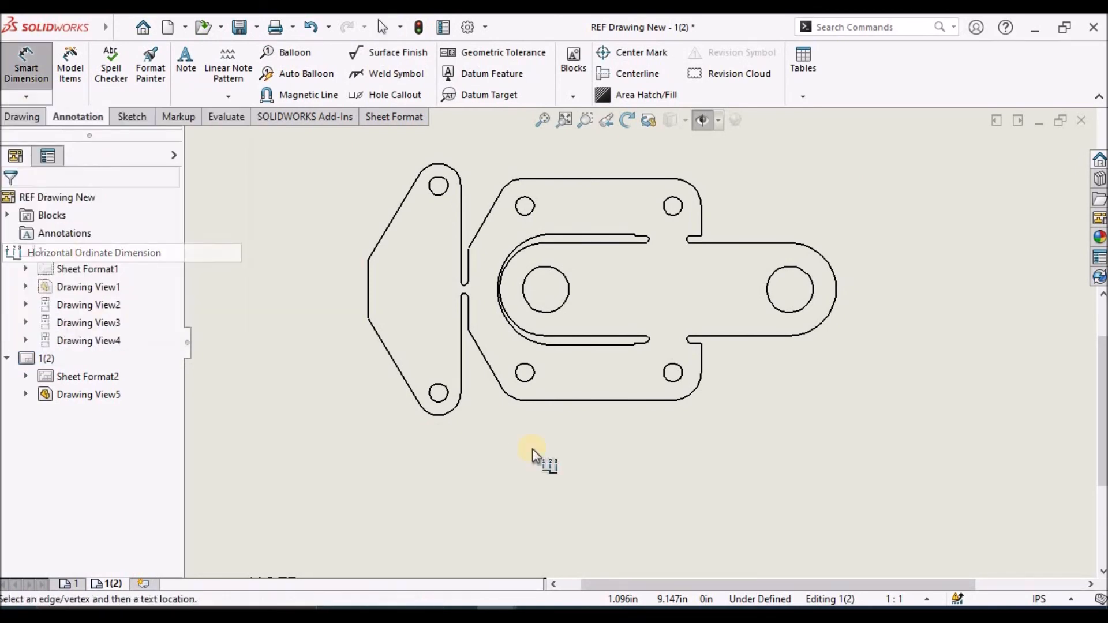
left_click(368, 320)
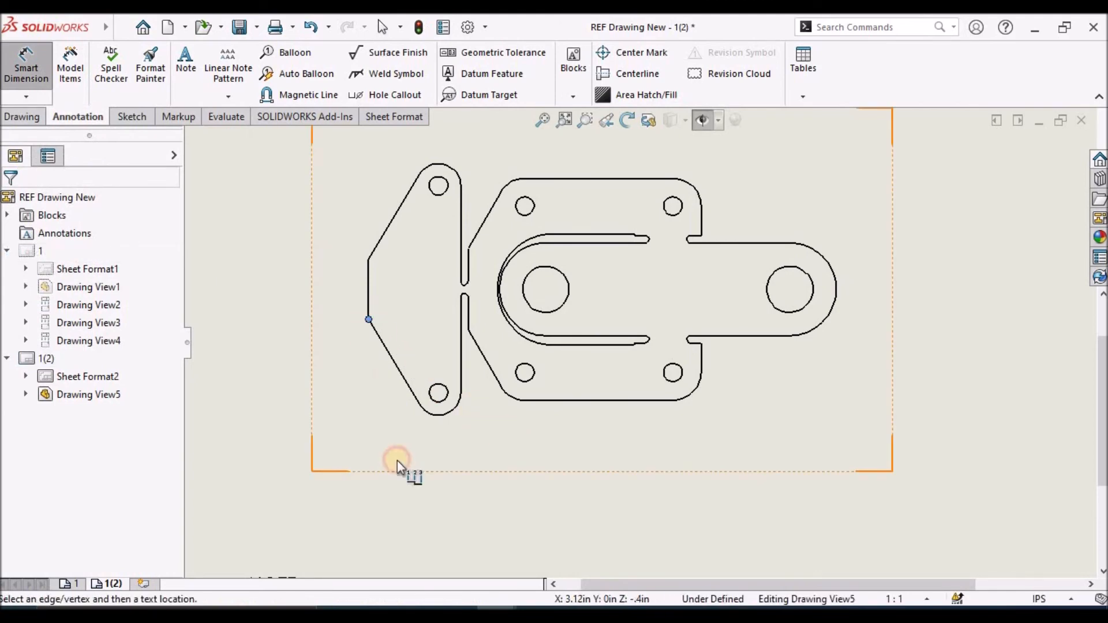
scroll(448, 417, "up", 4)
scroll(462, 413, "down", 2)
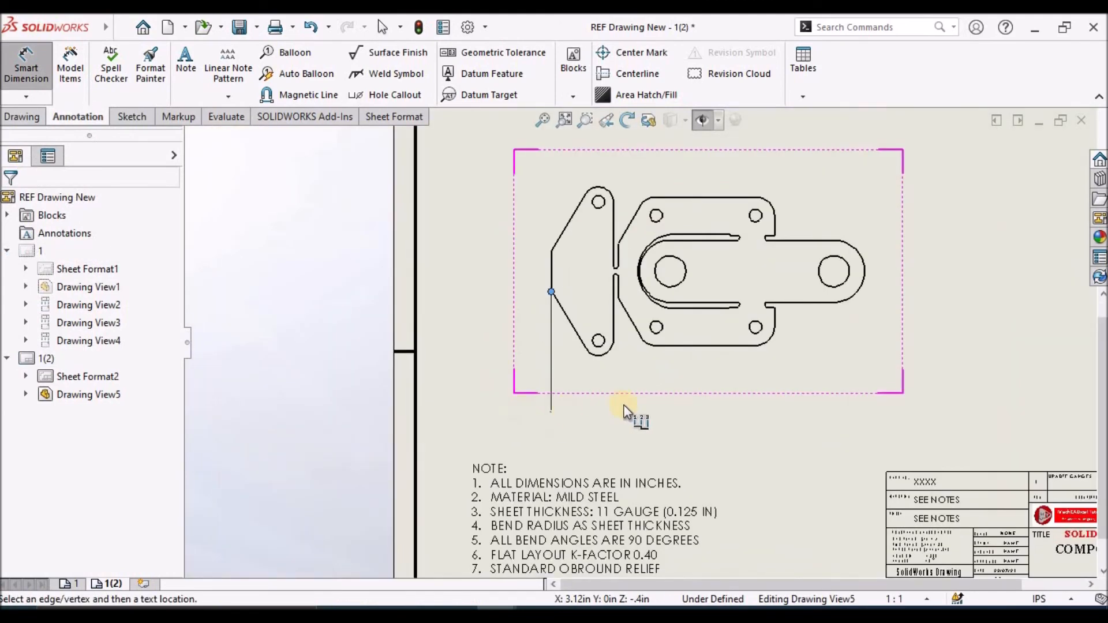
left_click(563, 425)
Add horizontal ordinate dimensions for the left flange's lower hole, the base plate's lower-left small hole and the left large hole
scroll(622, 363, "down", 4)
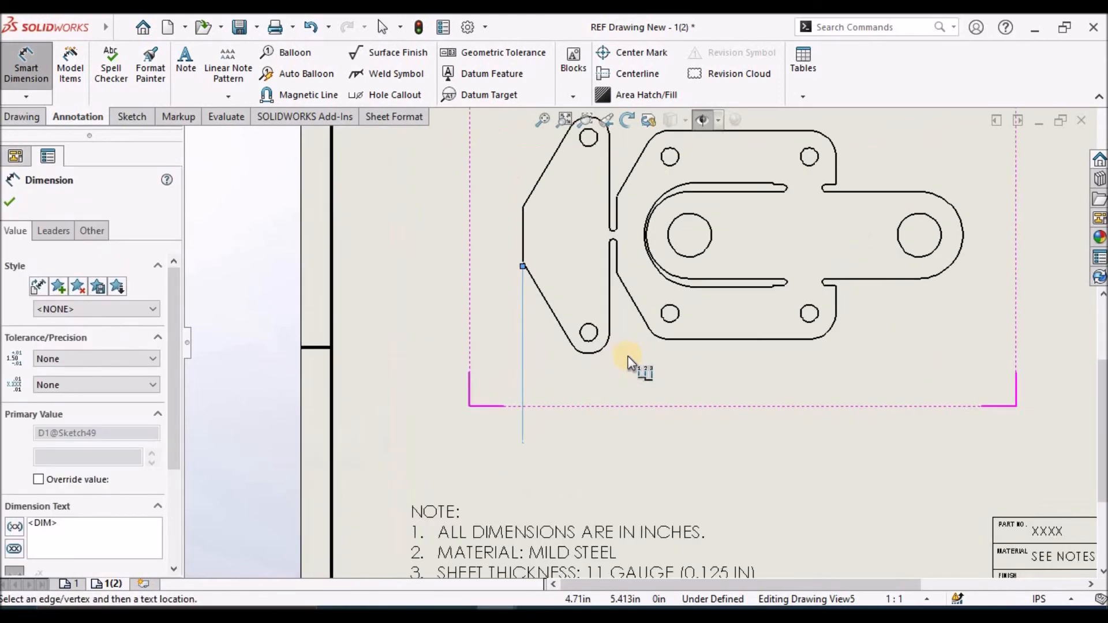
scroll(600, 370, "down", 2)
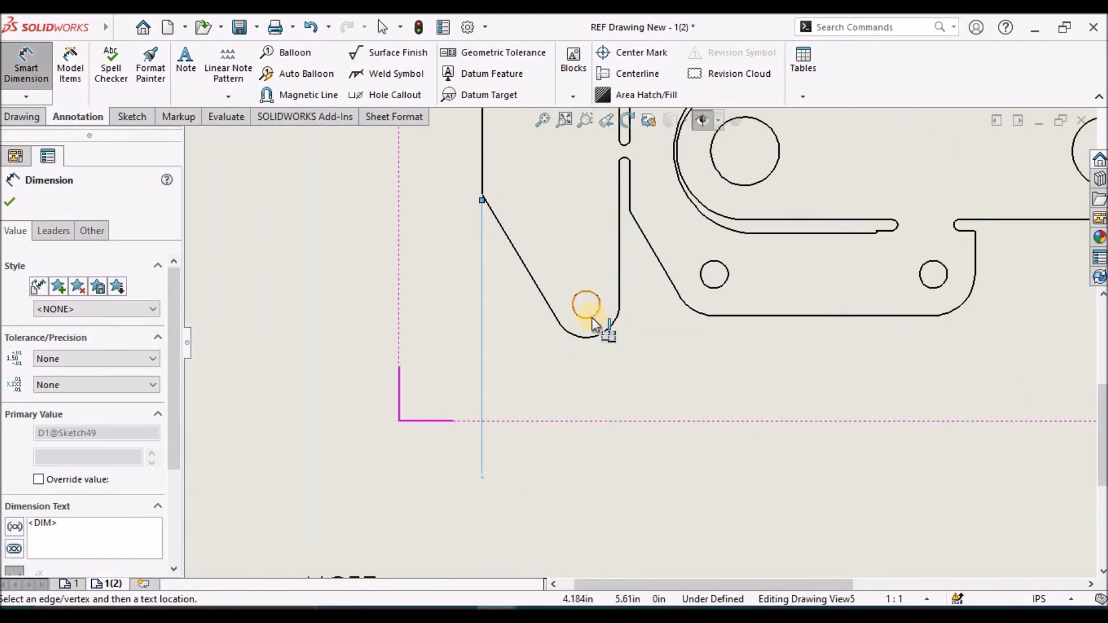
left_click(593, 319)
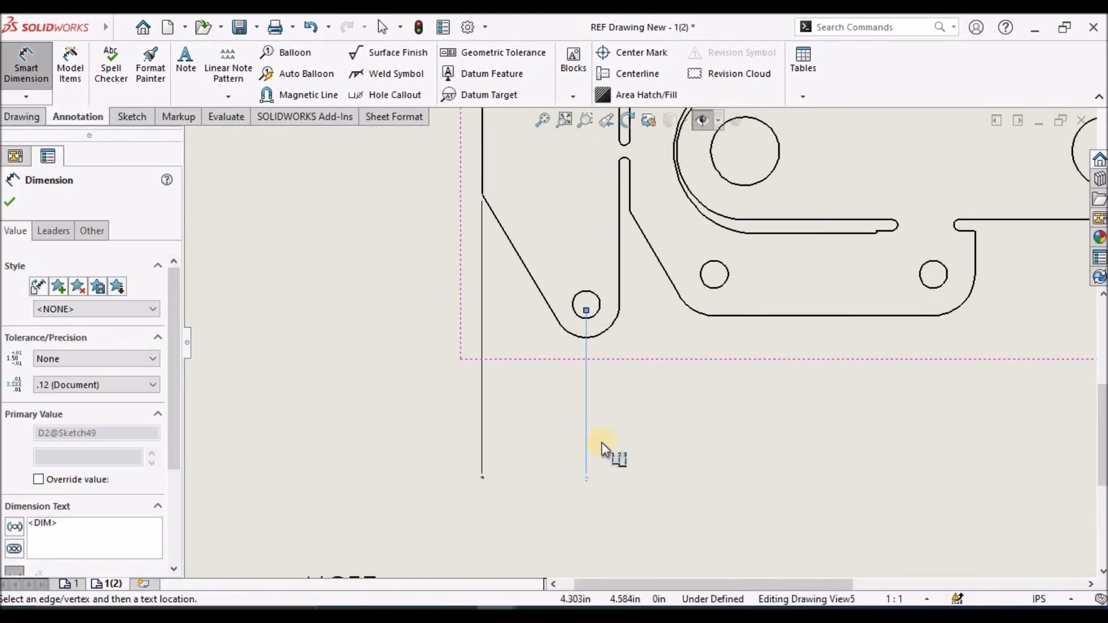
scroll(601, 442, "down", 5)
scroll(604, 438, "up", 6)
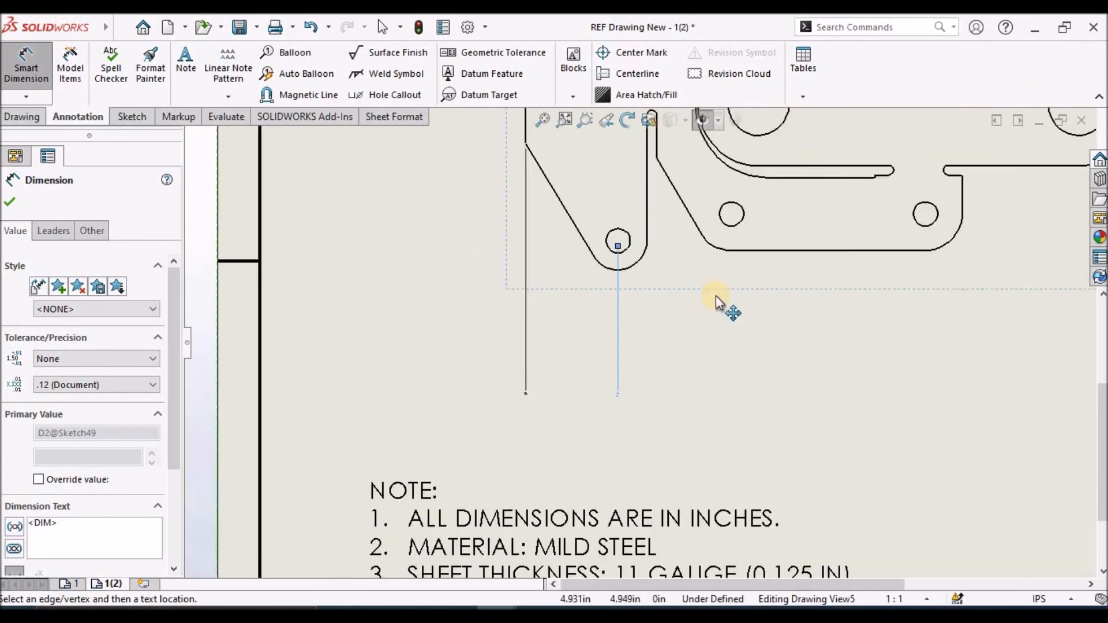
scroll(715, 296, "up", 2)
left_click(704, 263)
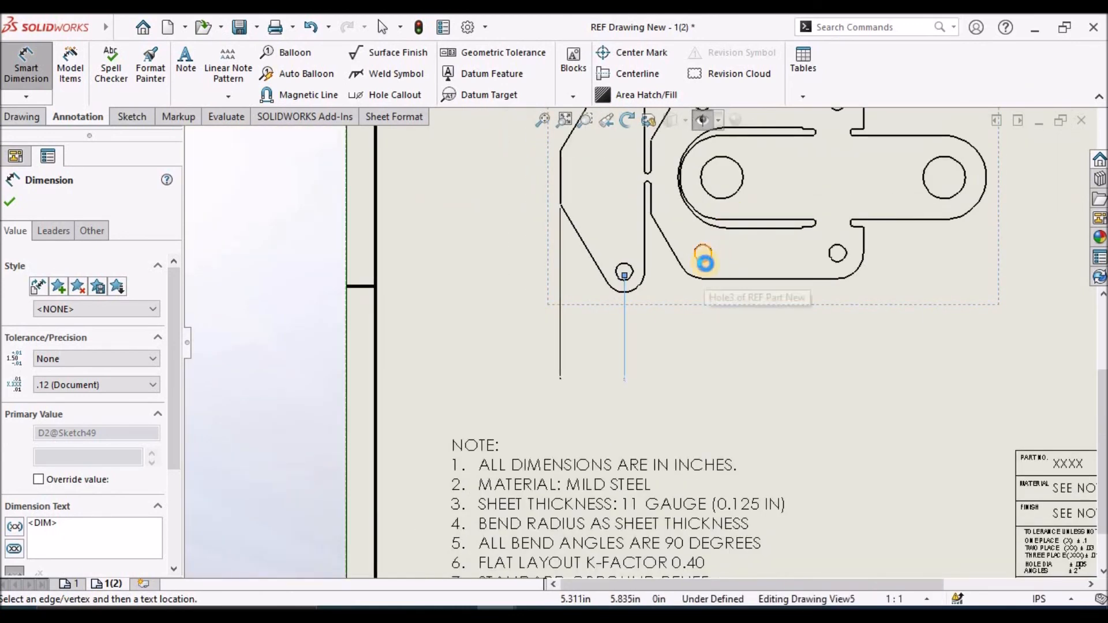
left_click(719, 200)
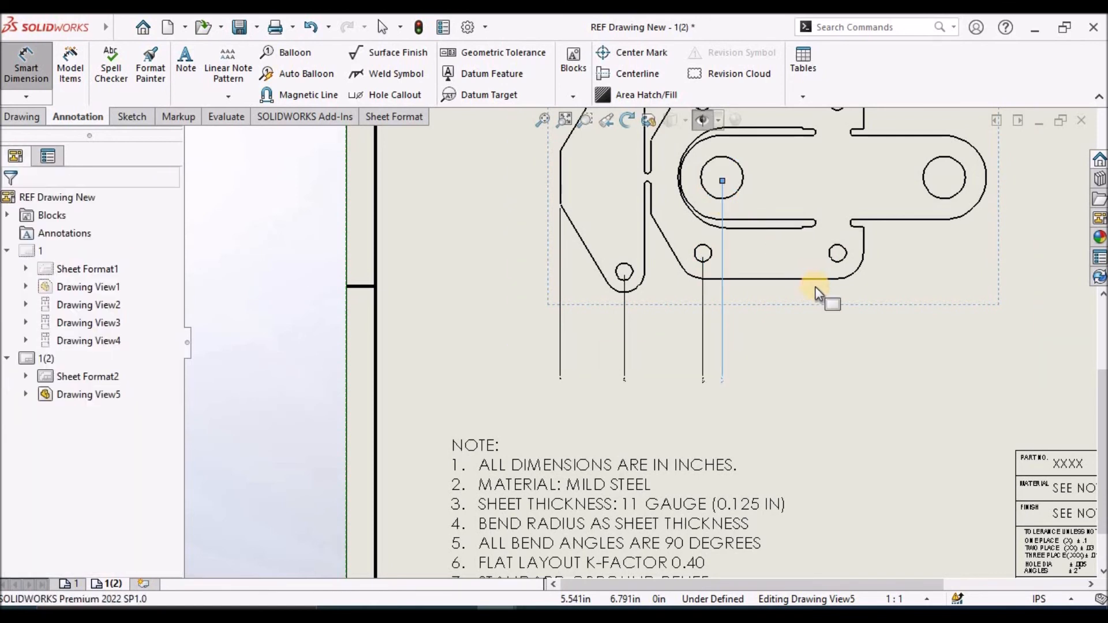
Add horizontal ordinate dimensions for the lower-right small hole, the base plate's right edge, the right large hole and the tab's rounded end
left_click(840, 264)
left_click(864, 243)
left_click(952, 197)
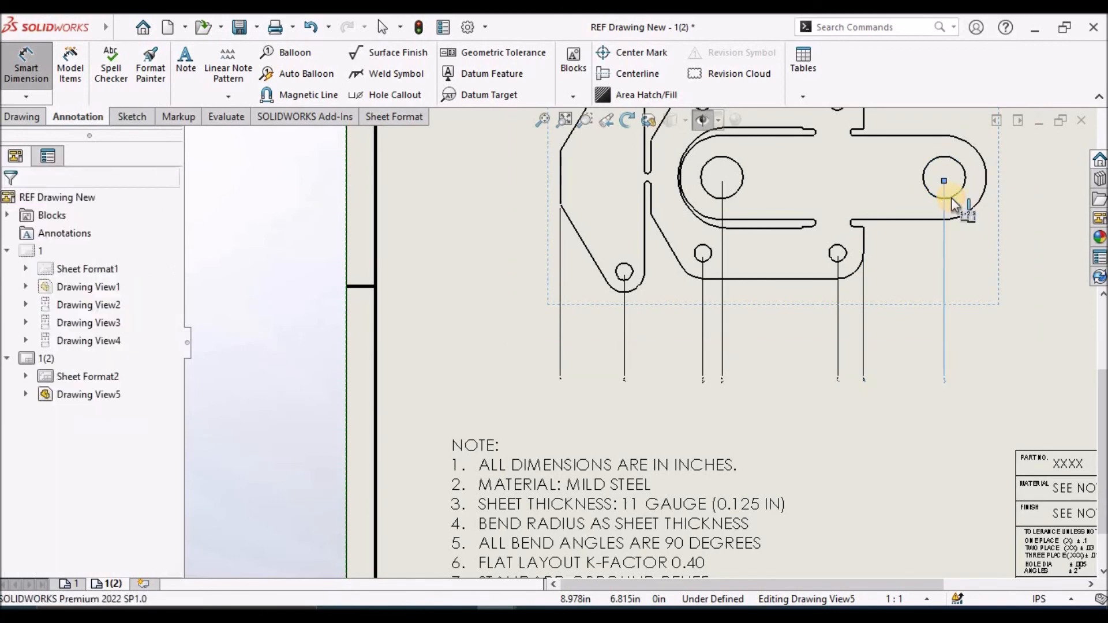
scroll(947, 203, "up", 1)
middle_click_drag(947, 203, 870, 238)
left_click(837, 243)
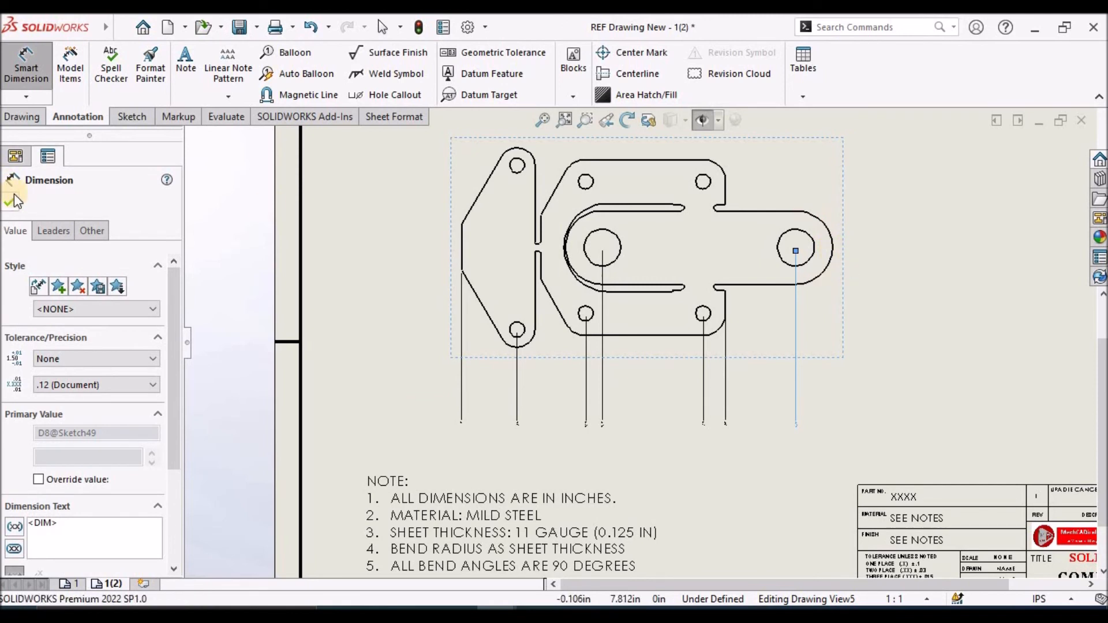
key("Escape")
left_click(954, 310)
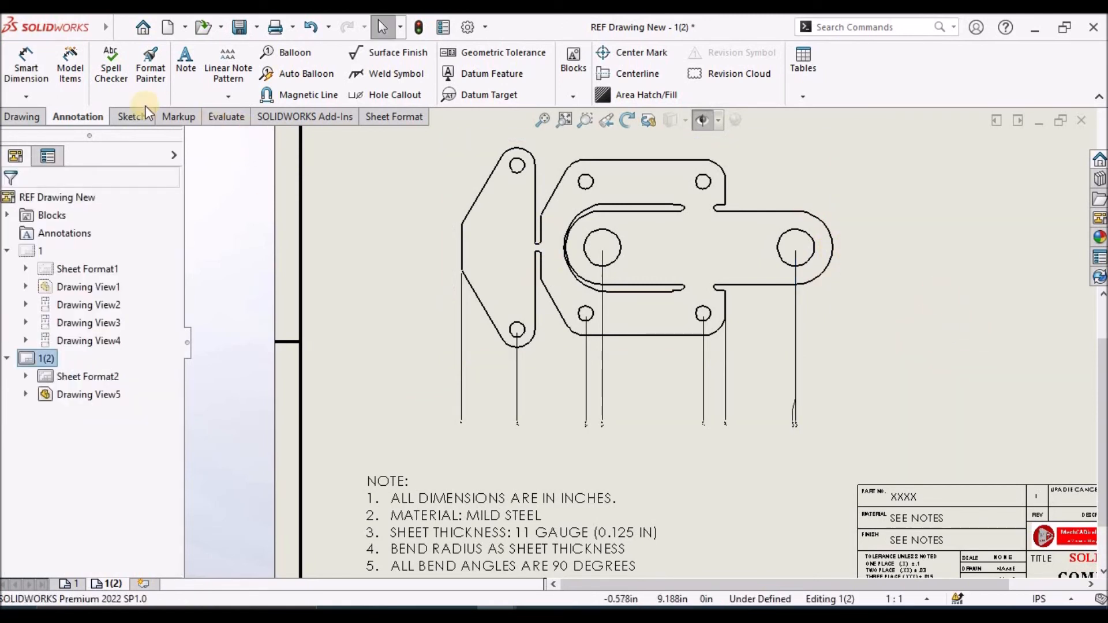
Place sketch points at the midpoint of the tab's rounded right end and at the lowest point of the left flange's lower arc
left_click(131, 118)
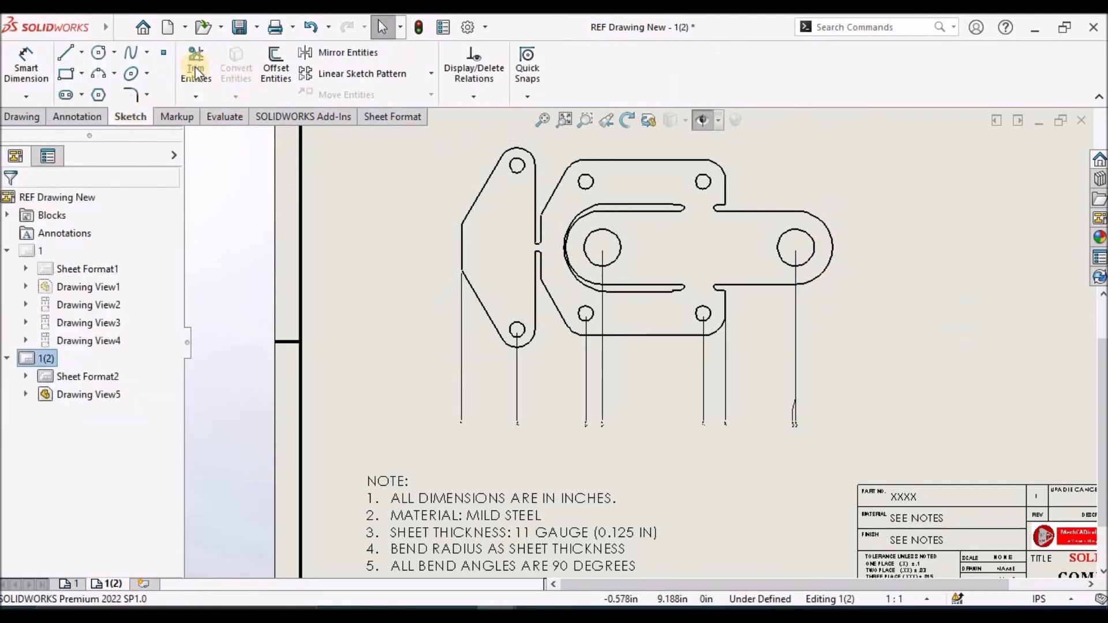
left_click(163, 54)
scroll(805, 254, "down", 2)
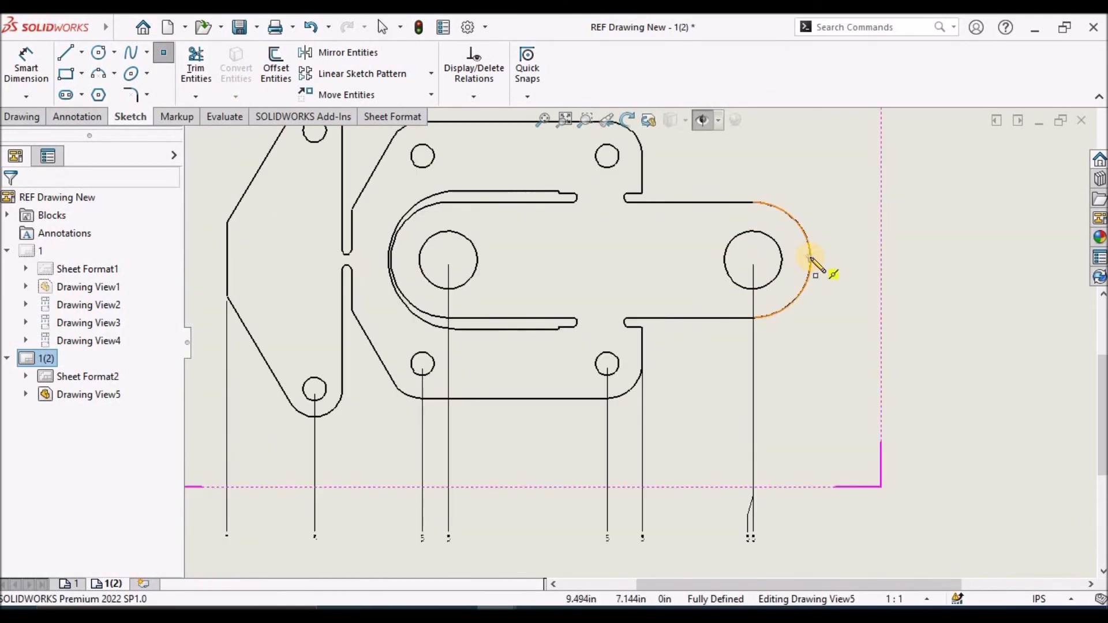
left_click(811, 260)
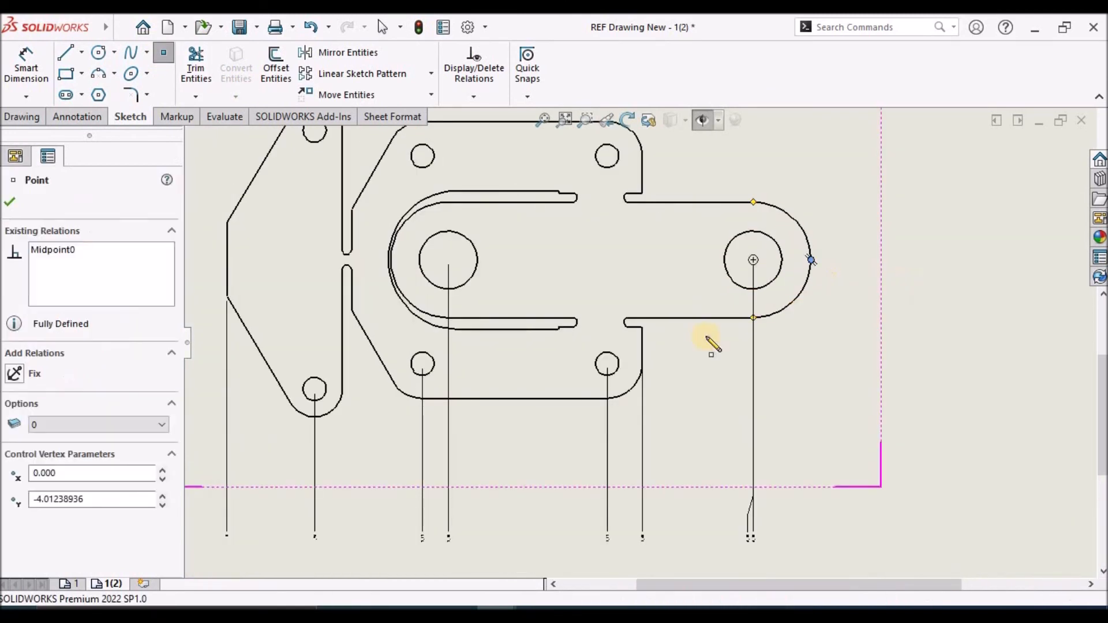
left_click(316, 417)
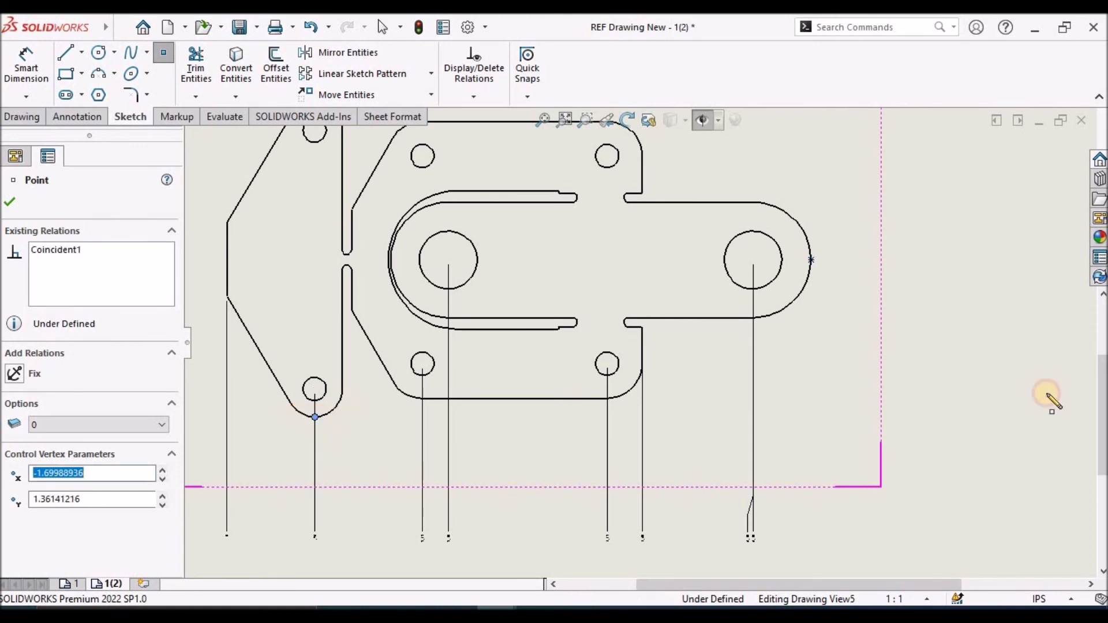
left_click(135, 174)
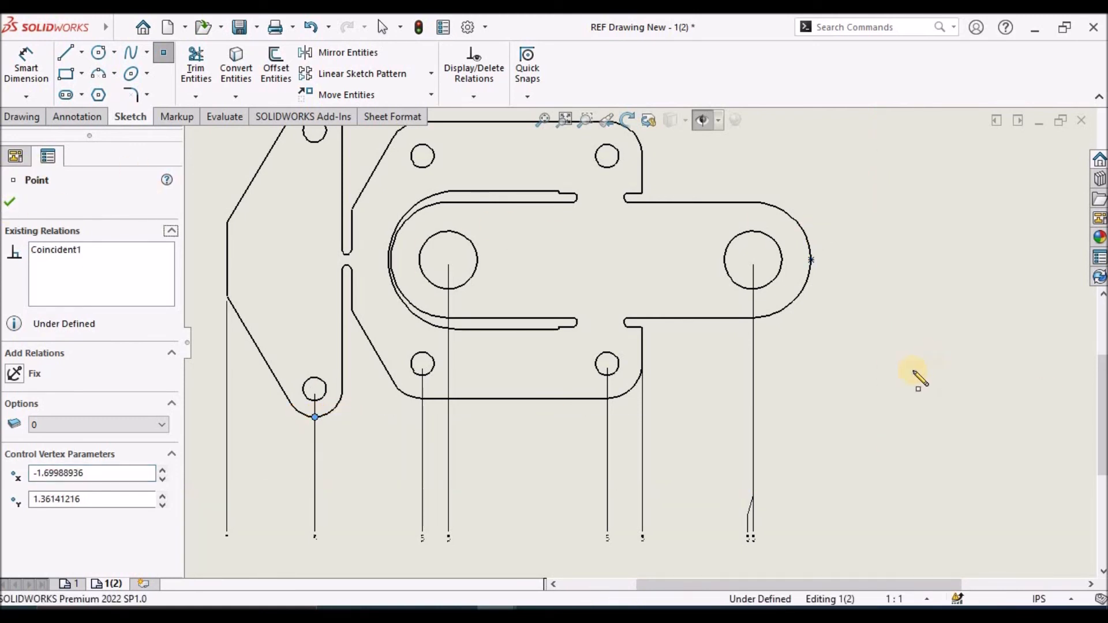
left_click(10, 204)
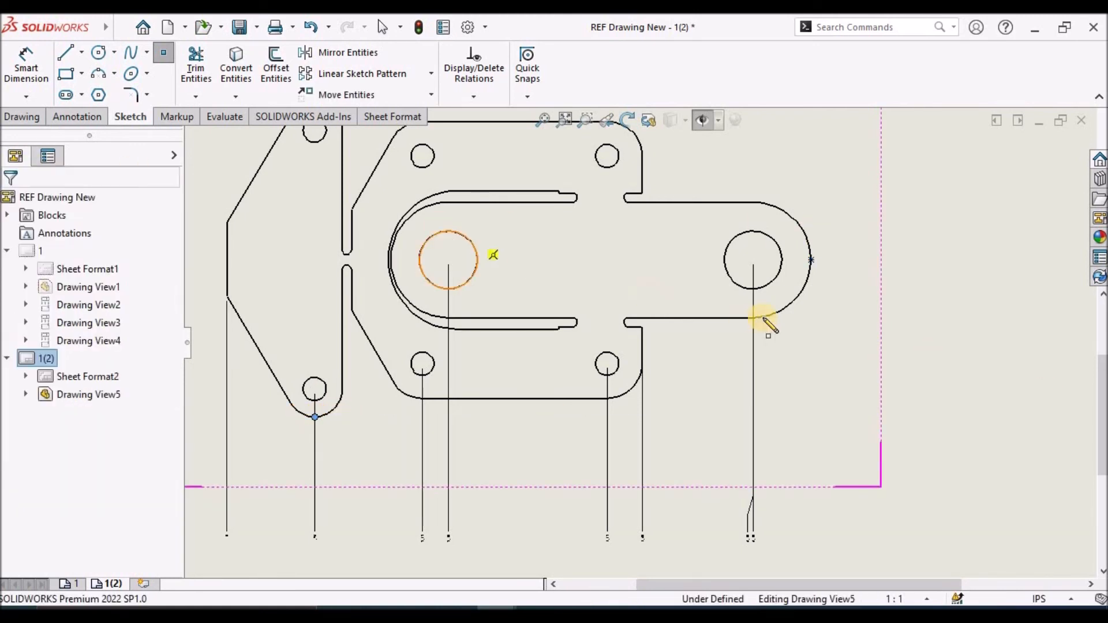
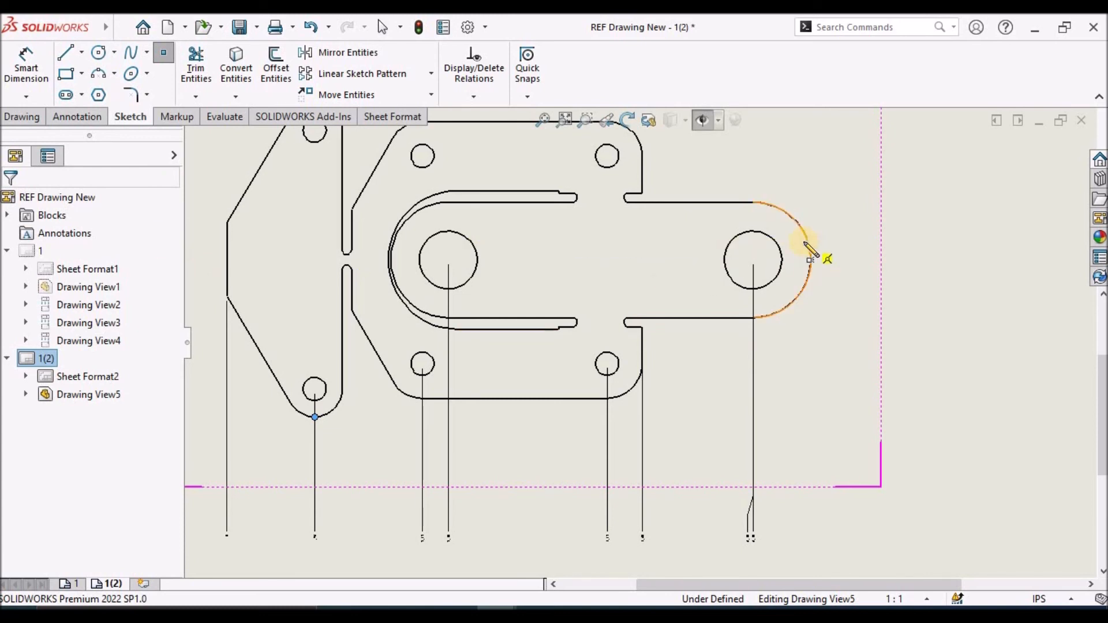
Place a sketch point at the rightmost point of the tab's arc and delete the duplicate jogged ordinate dimension at the right large hole
left_click(810, 259)
key("Escape")
left_click(748, 518)
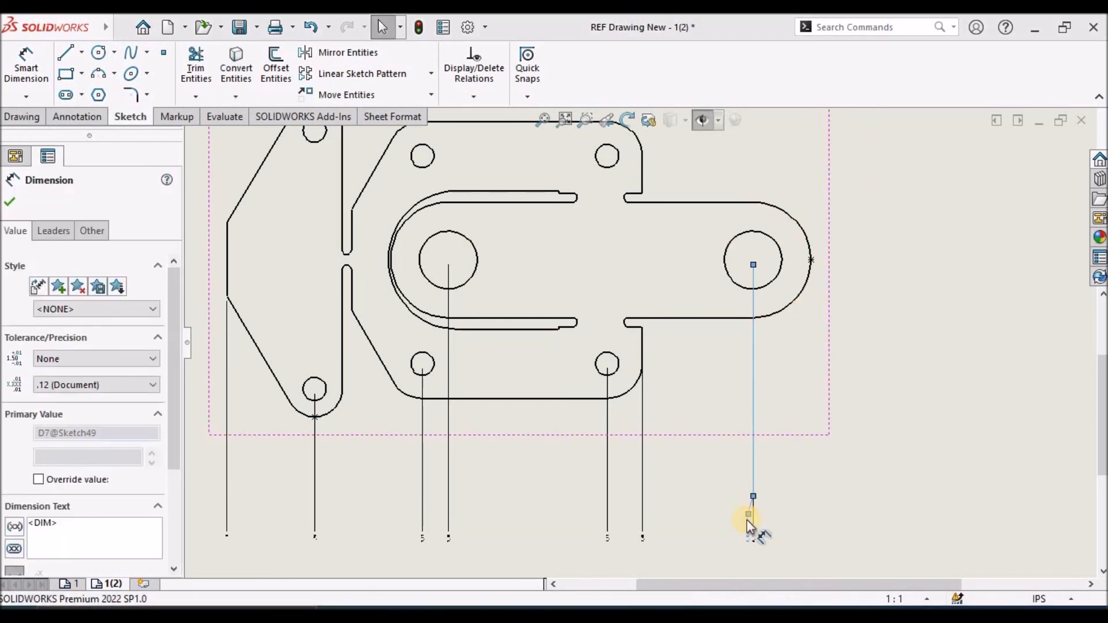
key("Escape")
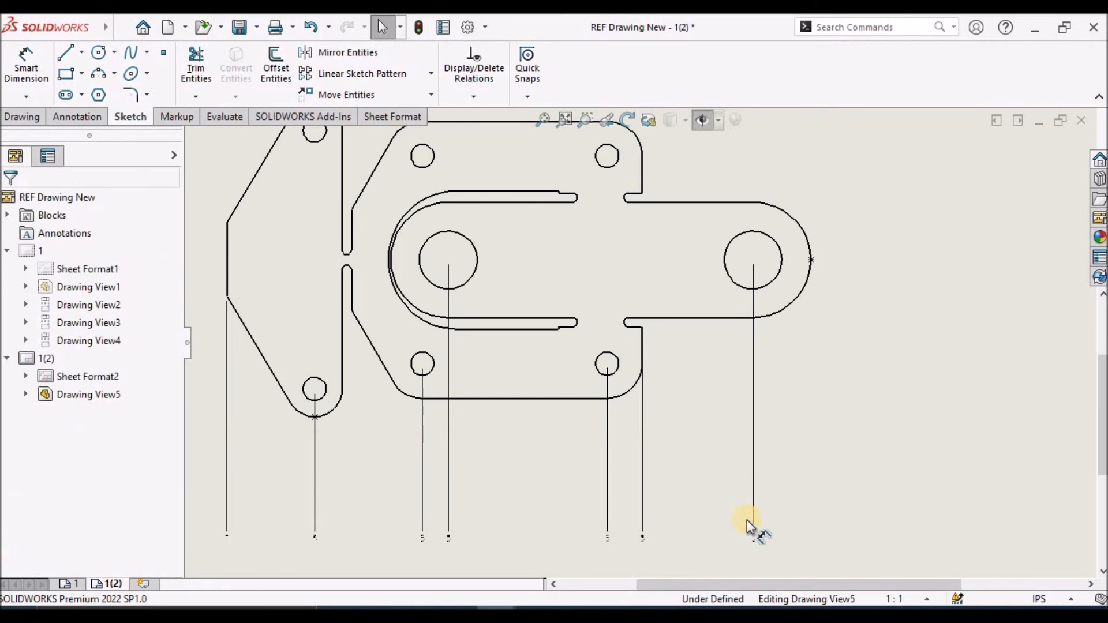
Add the sketch point at the tab's rounded end to the horizontal ordinate set as a driven dimension
left_click(753, 344)
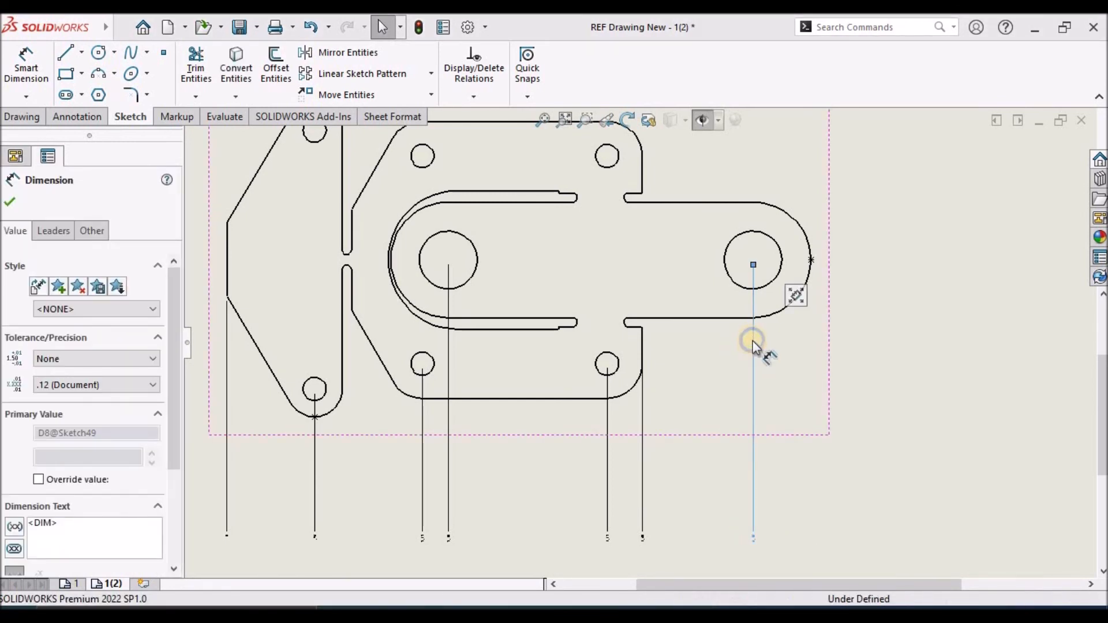
right_click(752, 342)
left_click(819, 375)
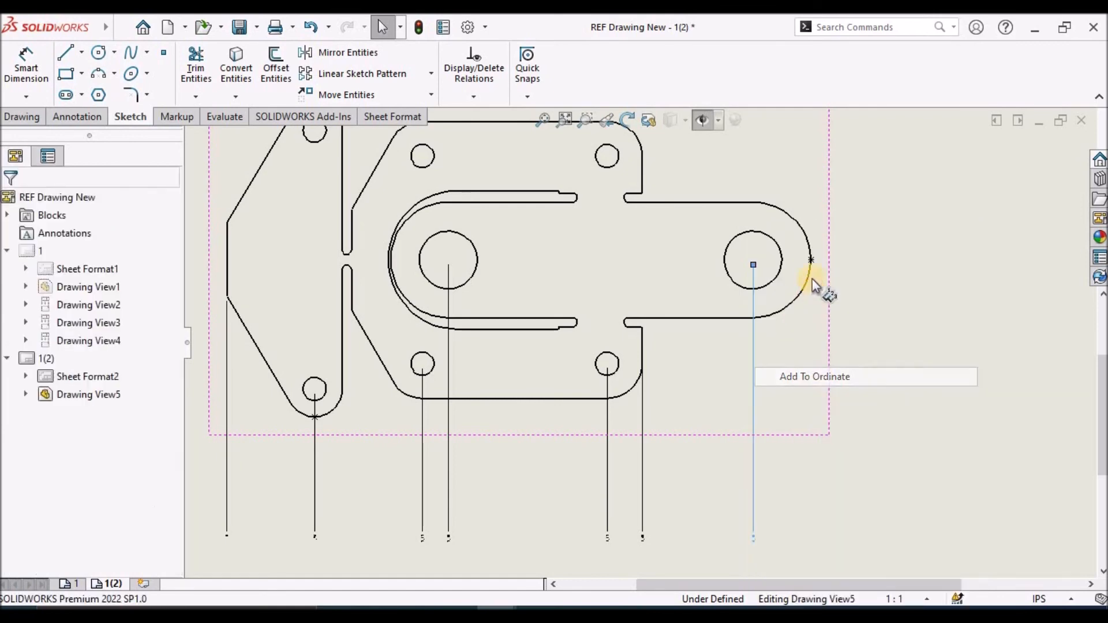
left_click(811, 263)
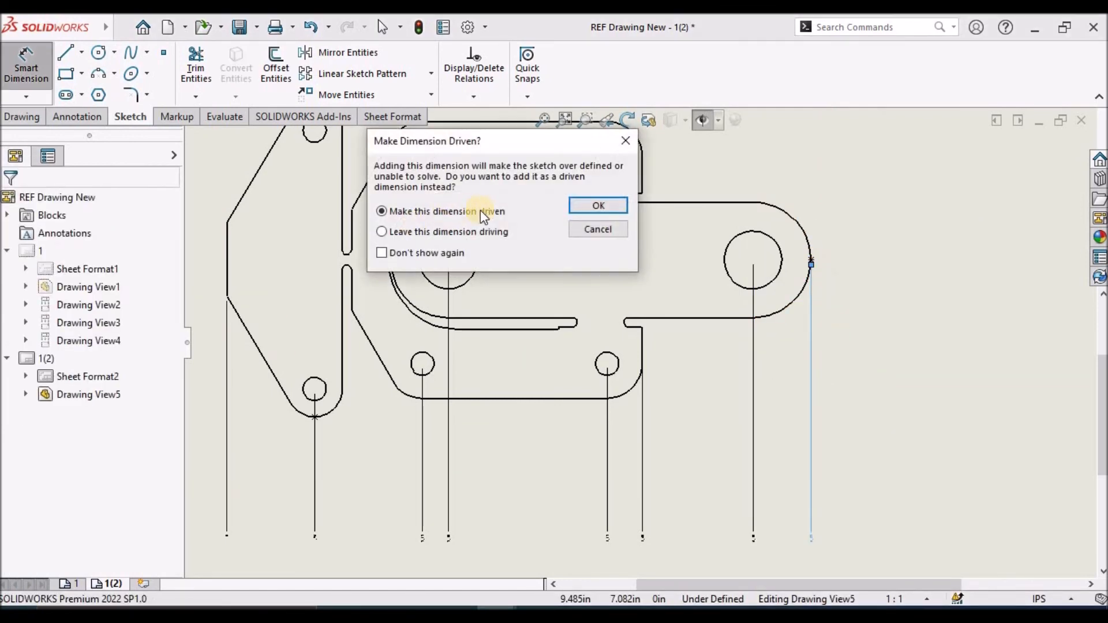
left_click(597, 206)
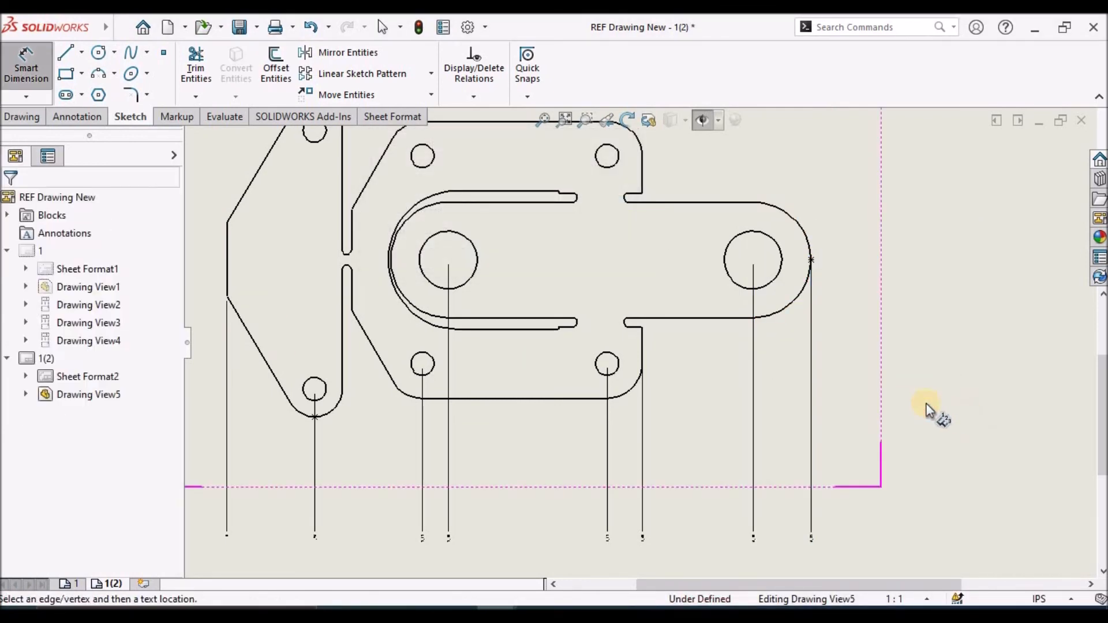
Start a vertical ordinate dimension set with its zero at the sketch point on the left flange's lower arc, placed left of the view
scroll(641, 340, "up", 3)
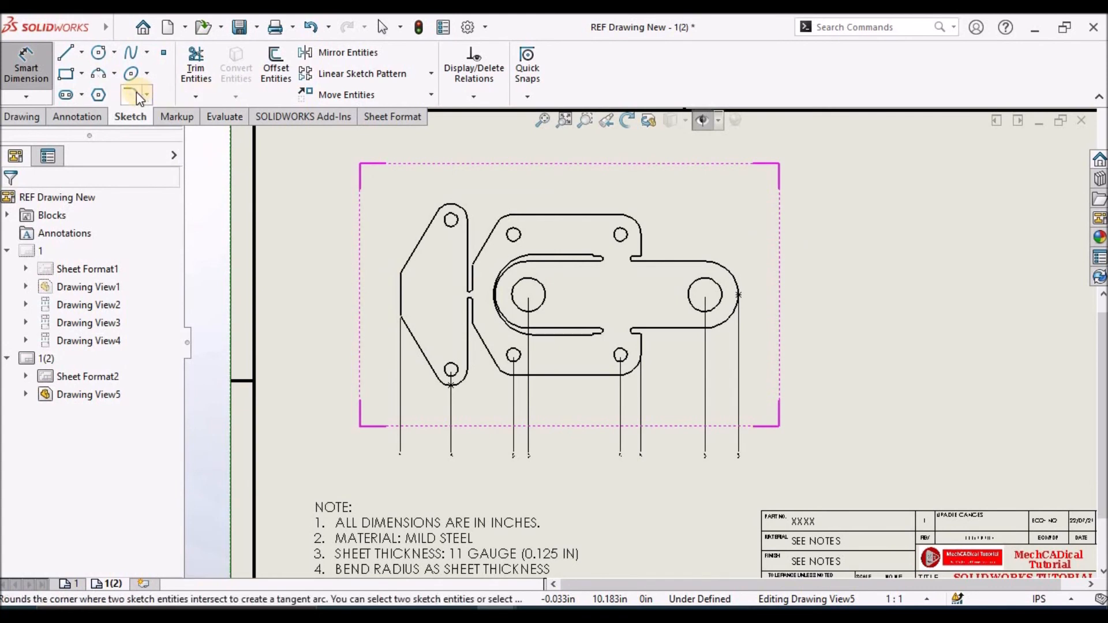
left_click(36, 96)
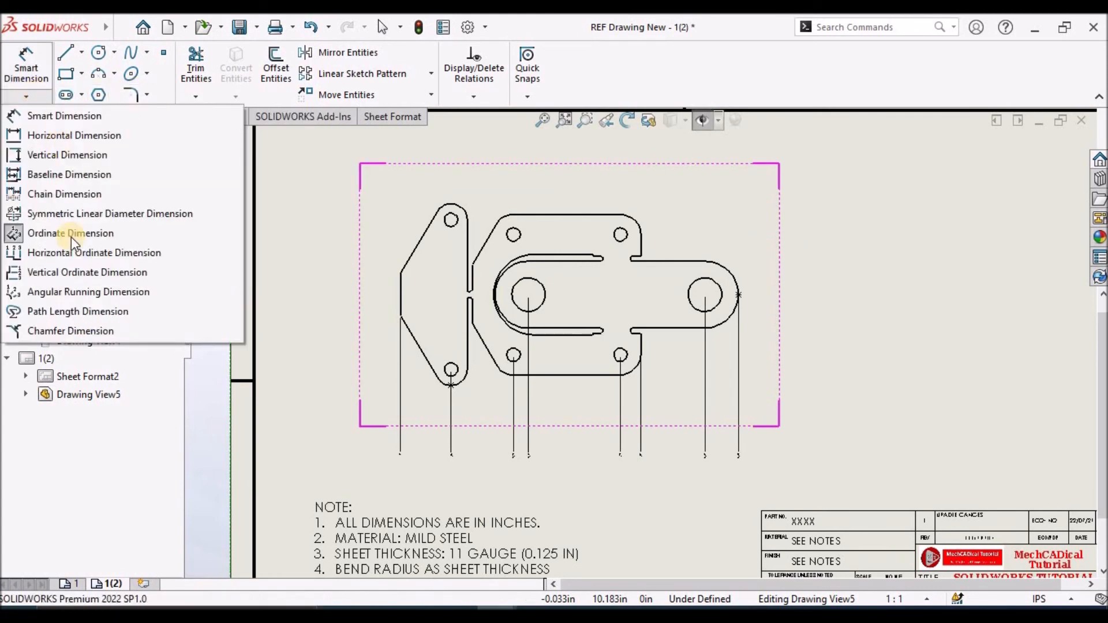
left_click(71, 272)
scroll(462, 389, "down", 3)
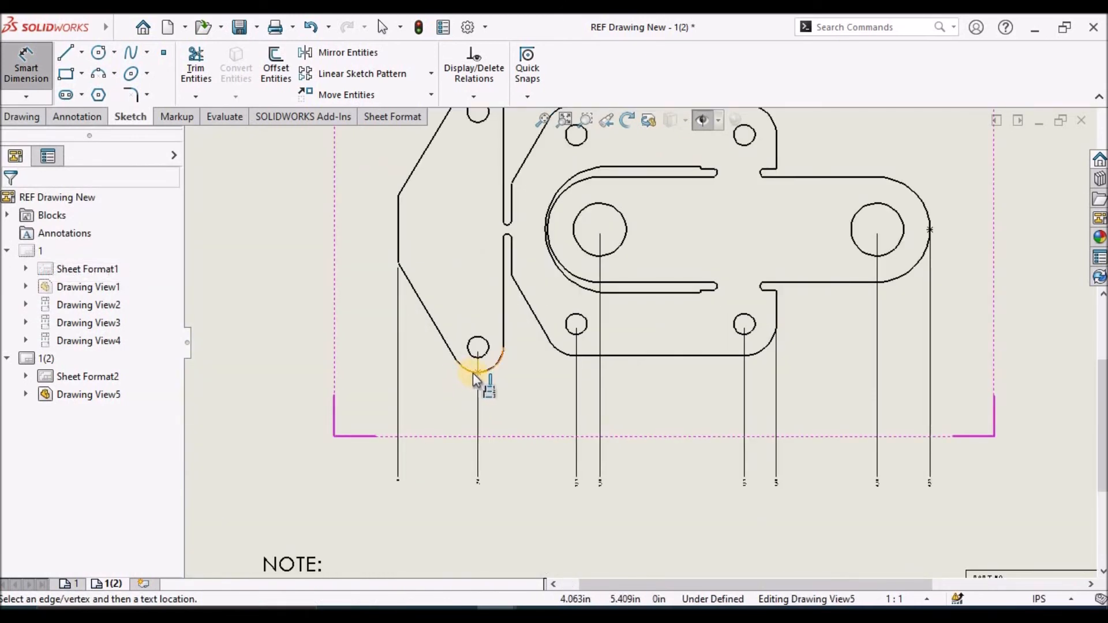
left_click(473, 373)
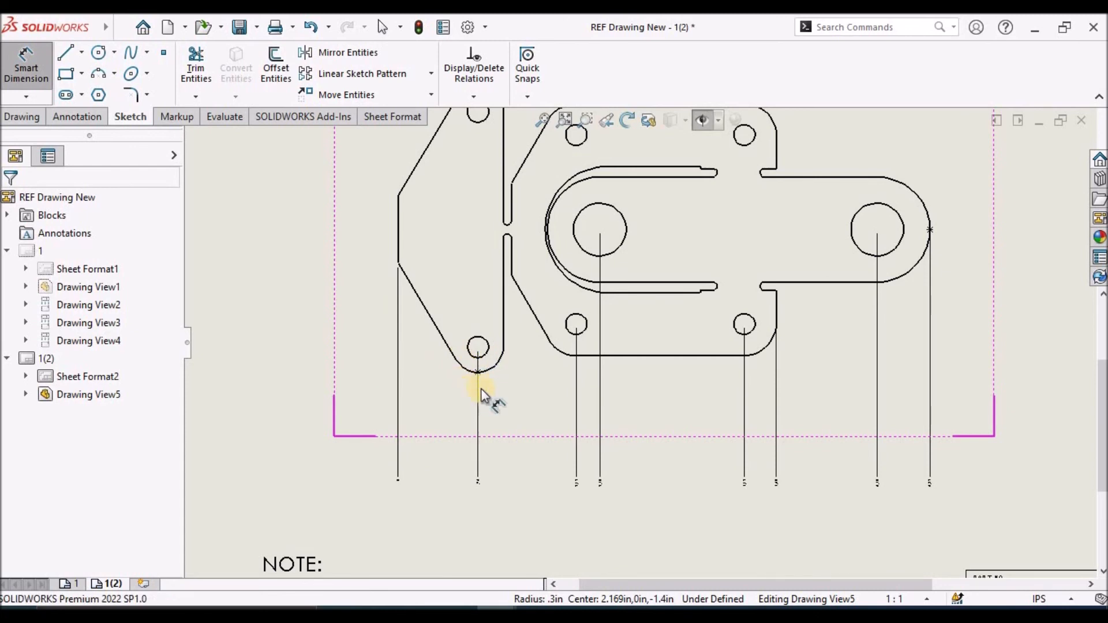
scroll(473, 391, "down", 5)
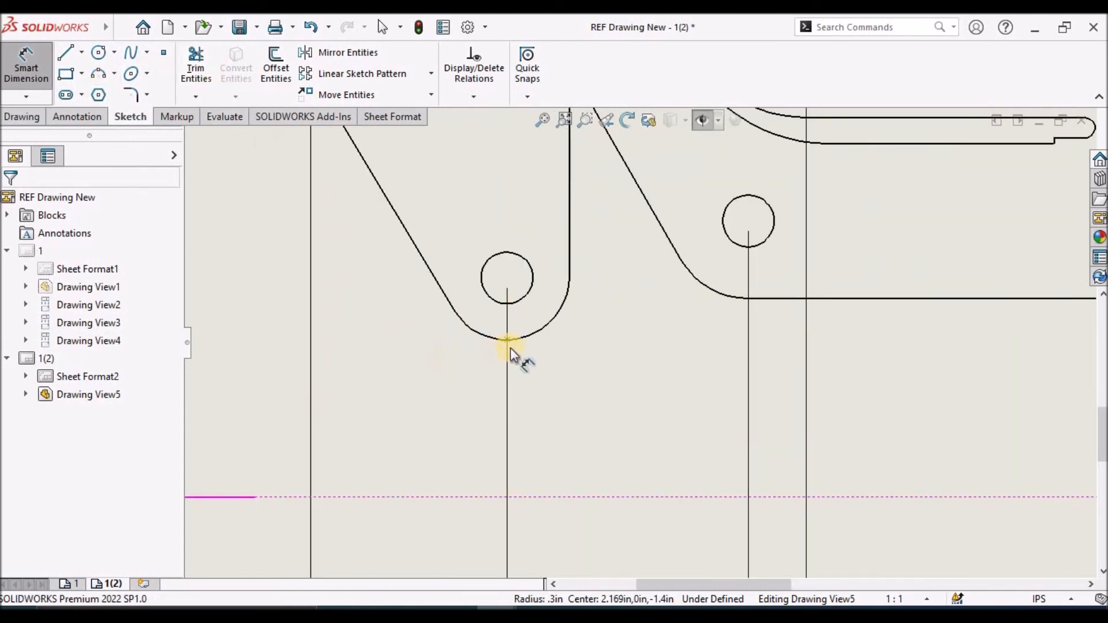
scroll(480, 341, "down", 5)
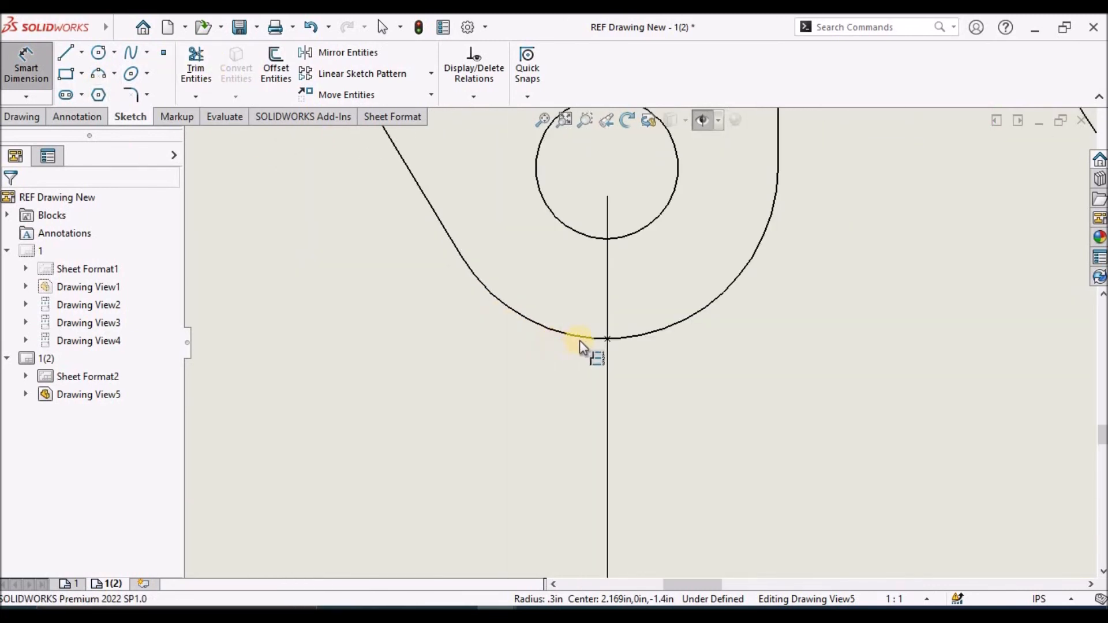
left_click(609, 339)
scroll(339, 321, "up", 5)
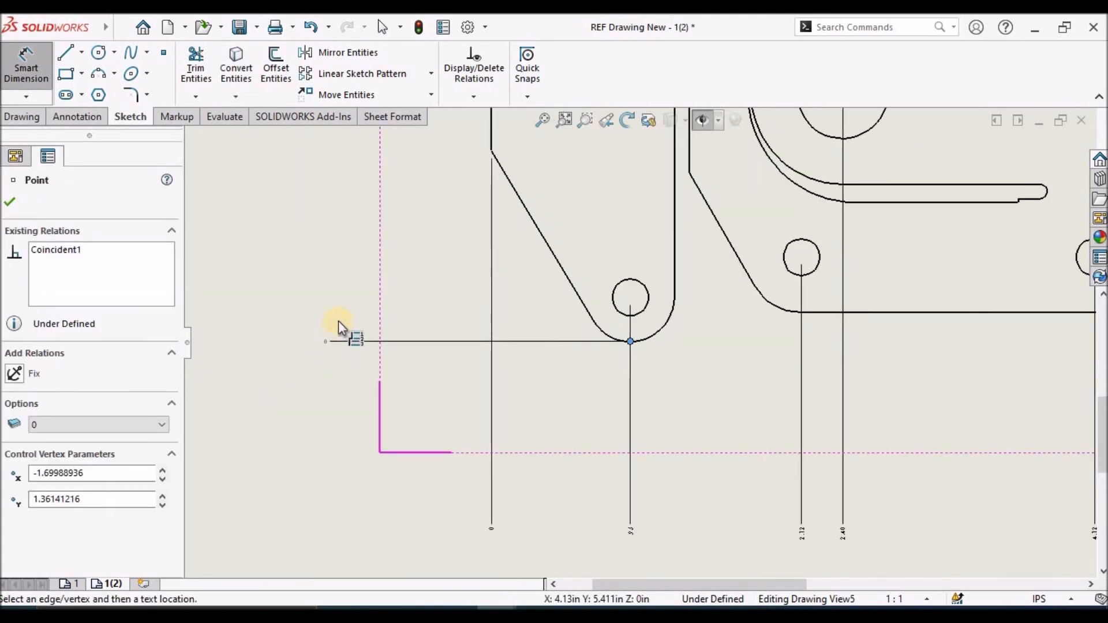
Add vertical ordinate dimensions for the left flange's lower hole, the base plate's lower-left small hole and the left large hole, making the latter two driven
left_click(612, 300)
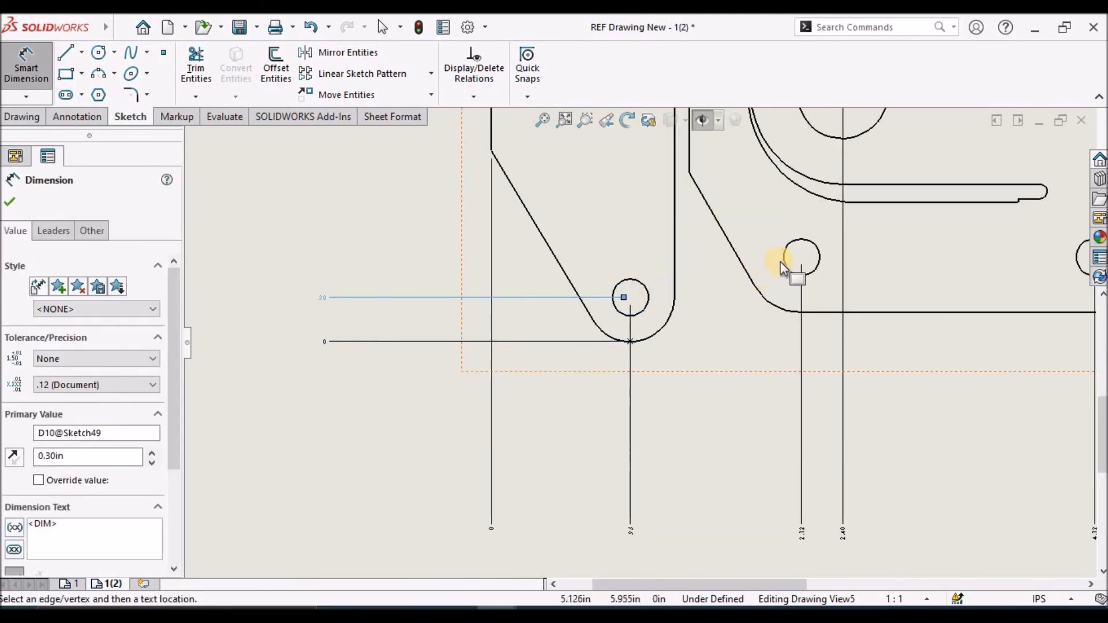
left_click(785, 260)
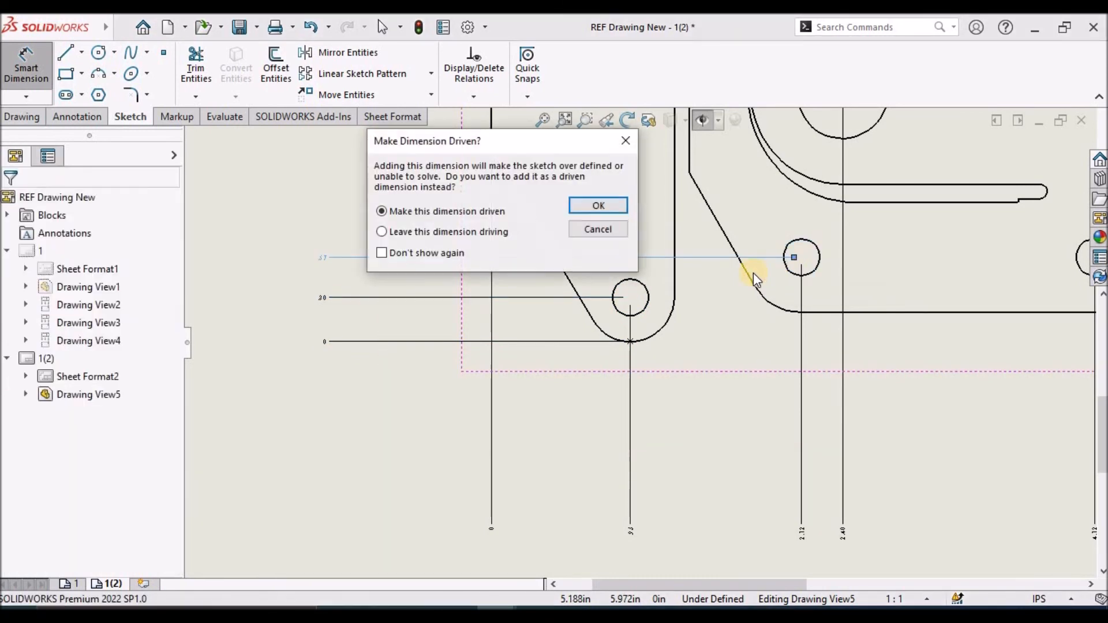
left_click(598, 205)
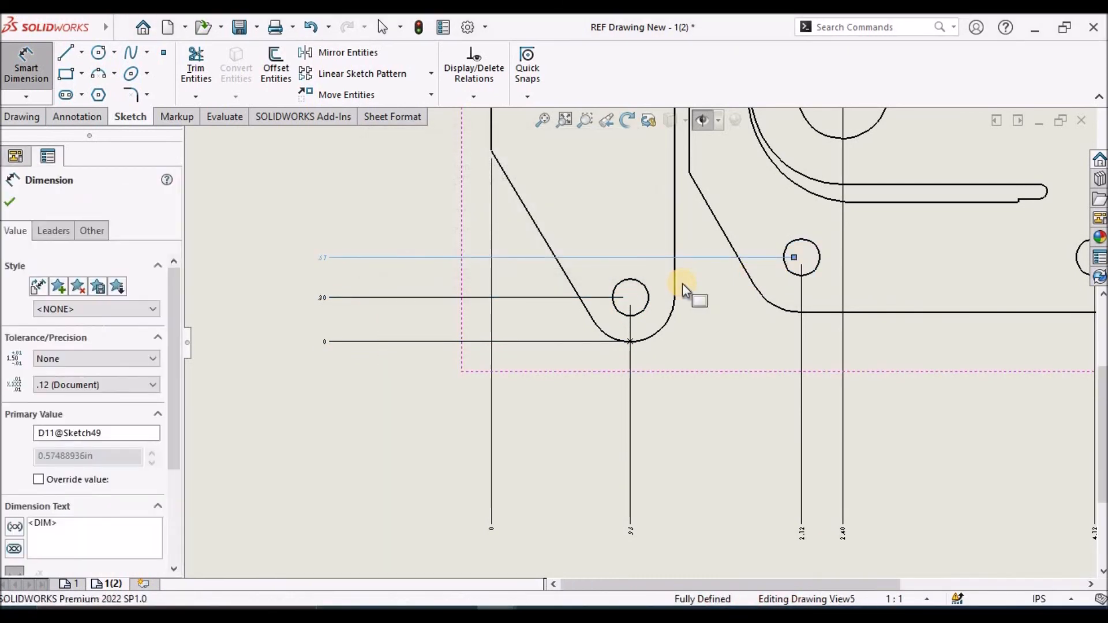
scroll(683, 283, "up", 2)
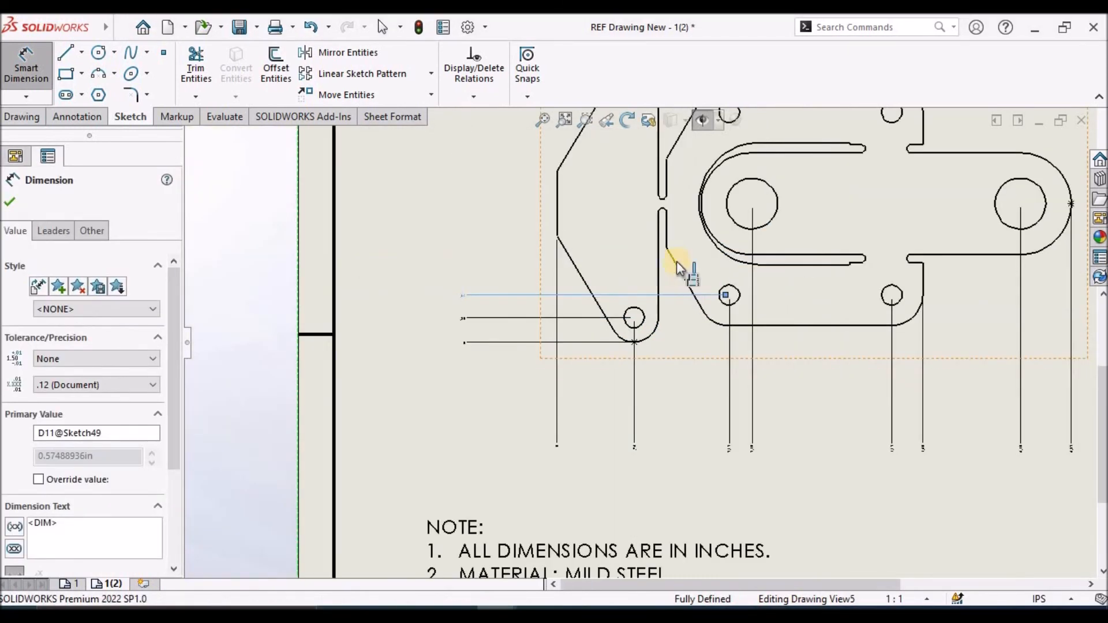
left_click(732, 216)
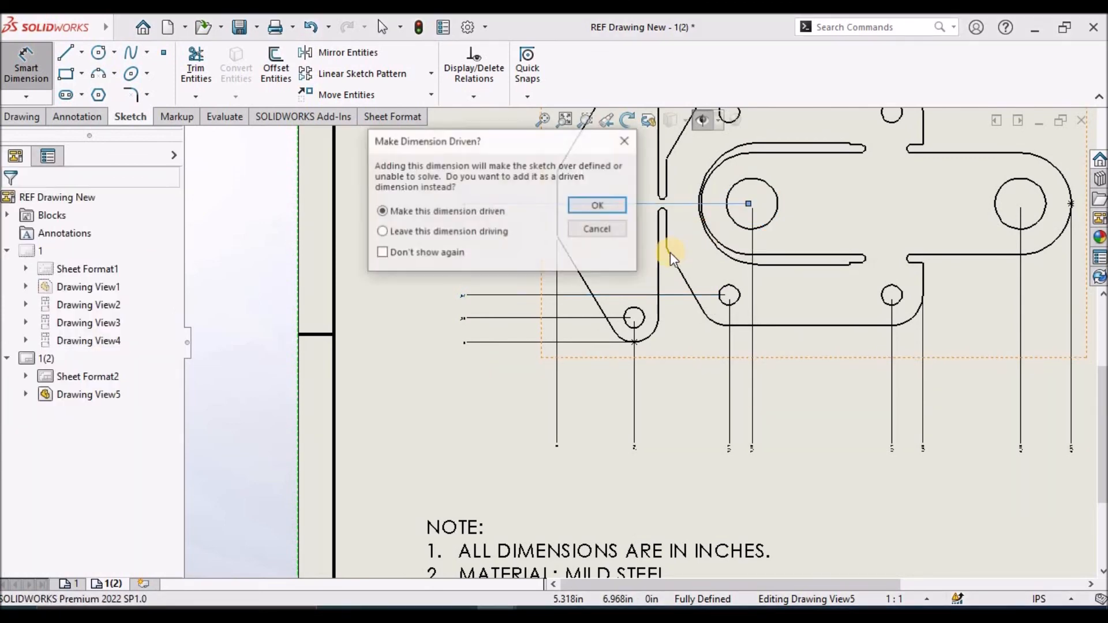
left_click(601, 207)
Add driven vertical ordinate dimensions for the lower and upper vertices of the flat pattern's leftmost edge
scroll(565, 254, "up", 3)
scroll(623, 324, "down", 5)
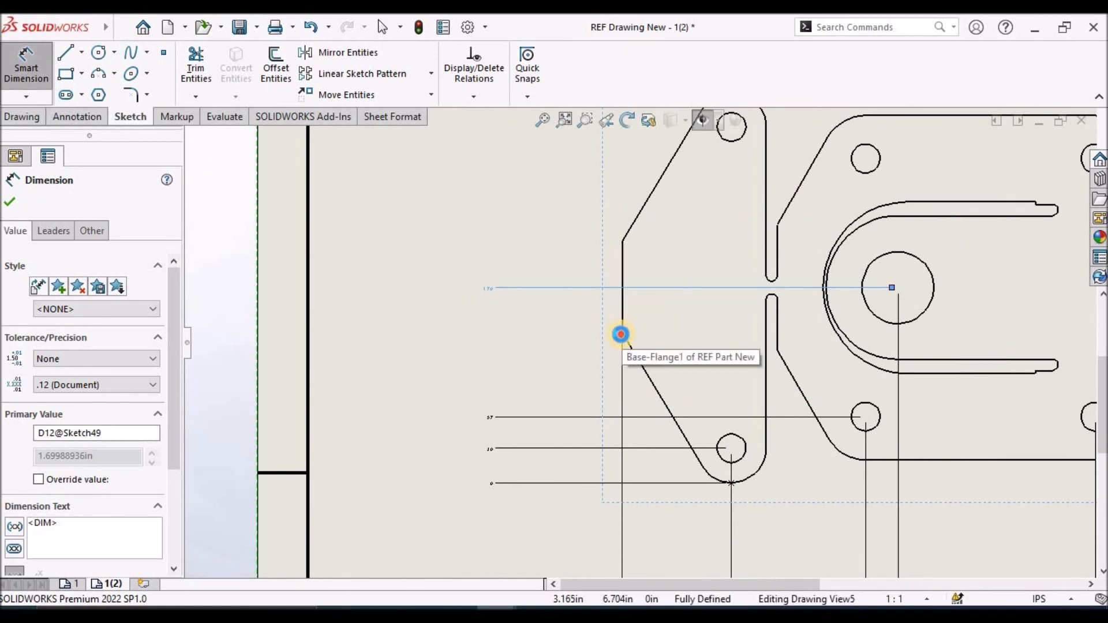
left_click(622, 334)
left_click(611, 209)
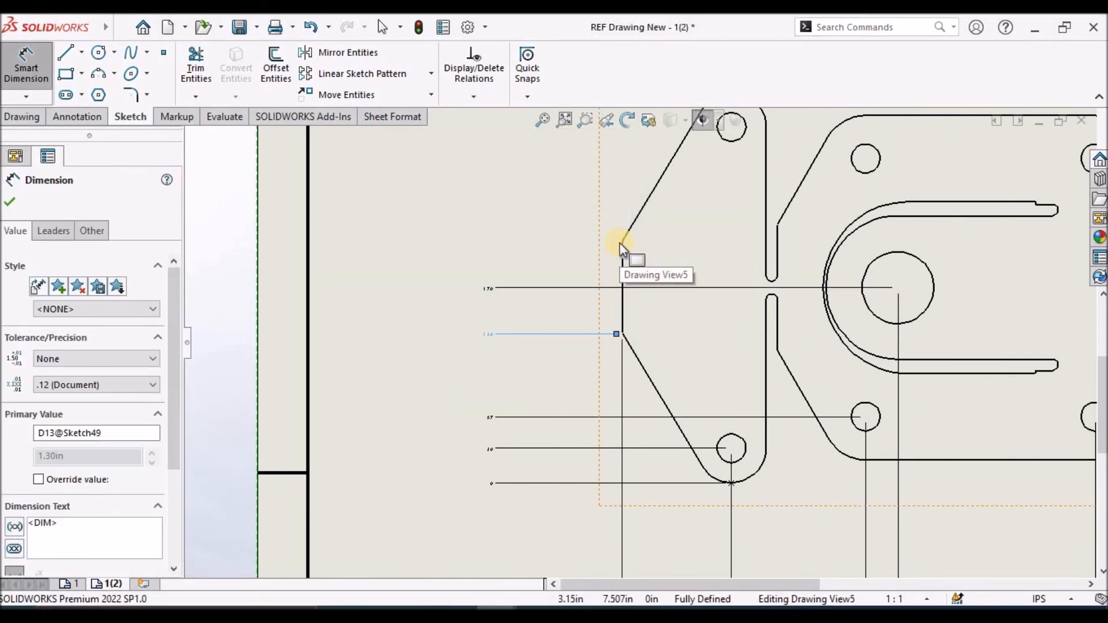
left_click(620, 238)
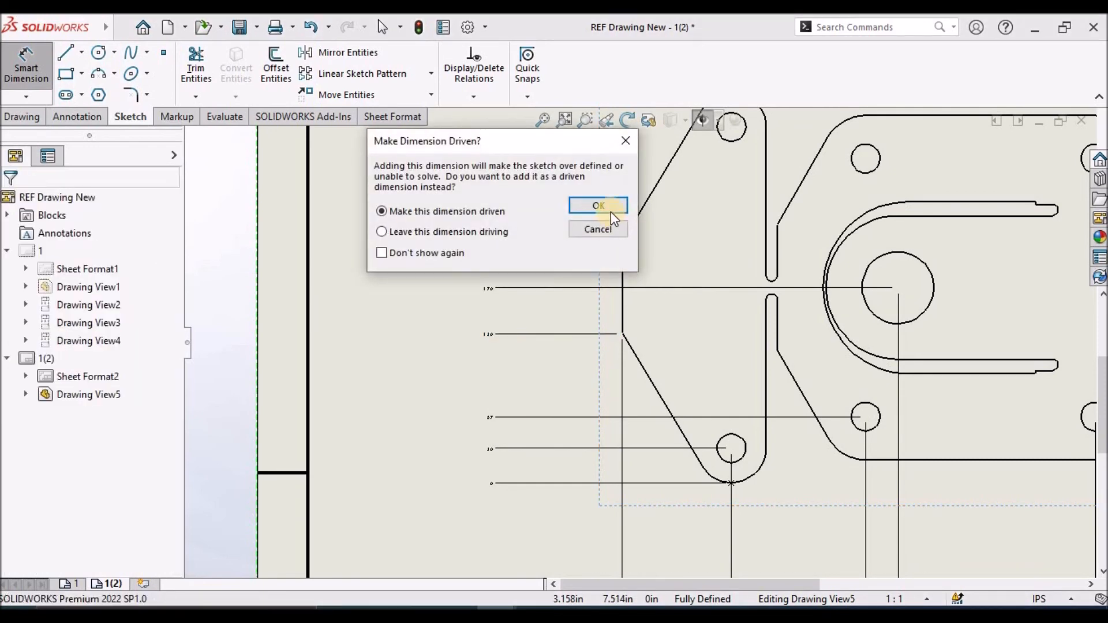
Add driven vertical ordinate dimensions for the base plate's upper-left small hole and the left flange's upper hole
scroll(764, 245, "up", 3)
scroll(764, 244, "down", 2)
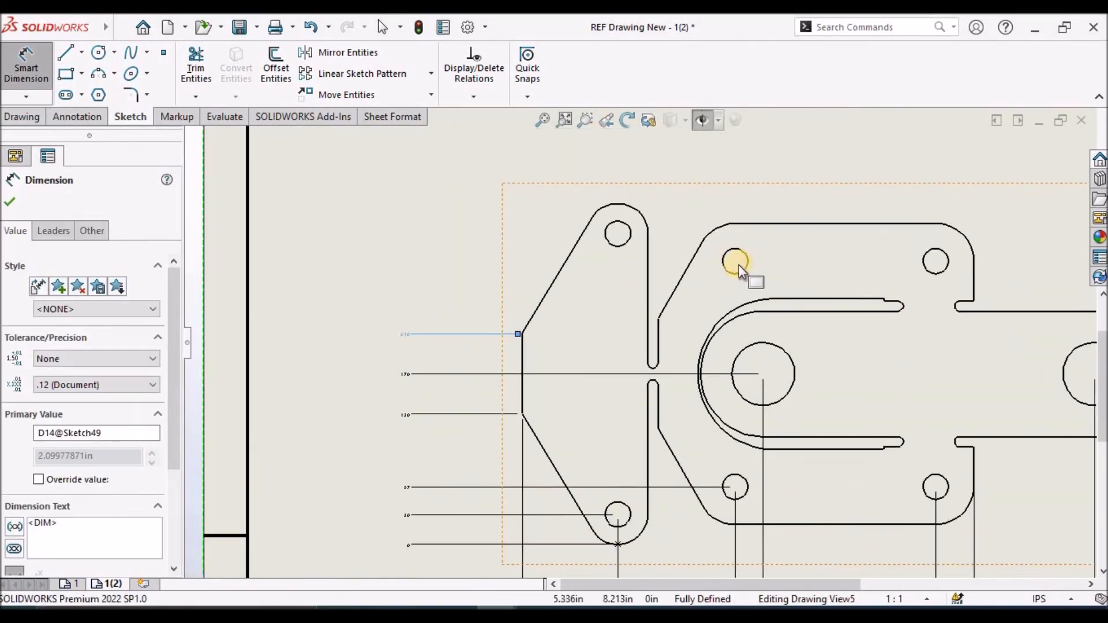
left_click(739, 271)
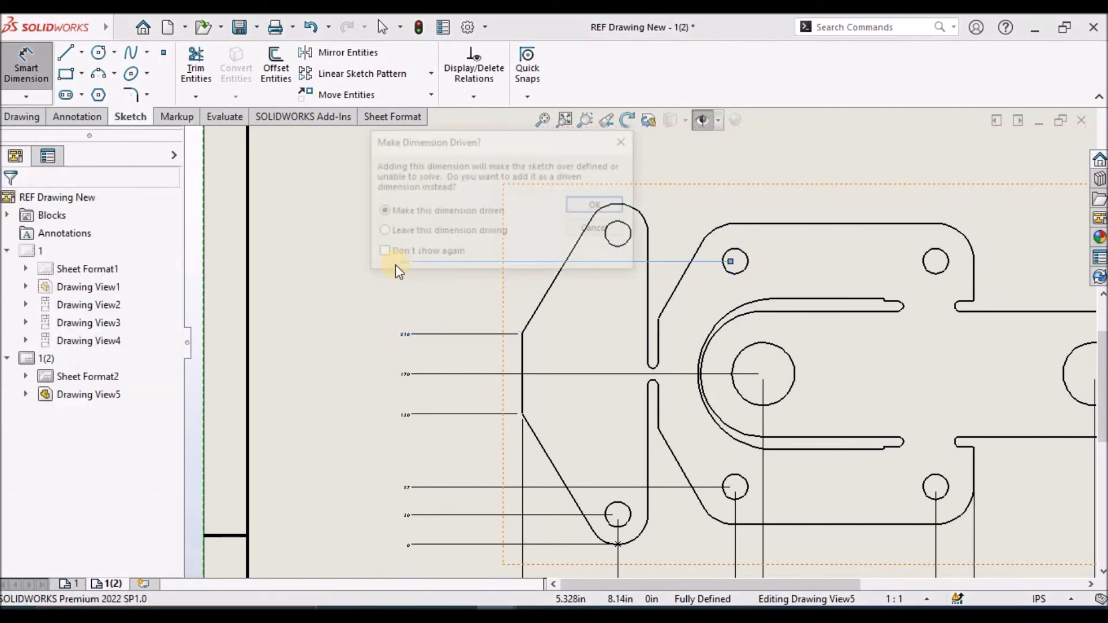
left_click(598, 206)
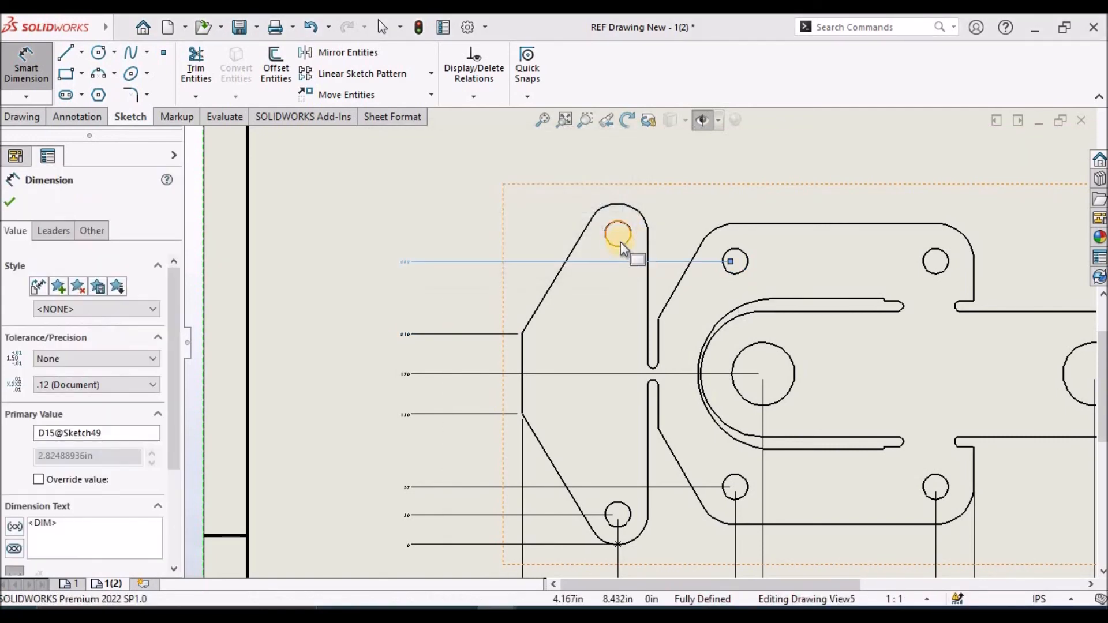
left_click(621, 246)
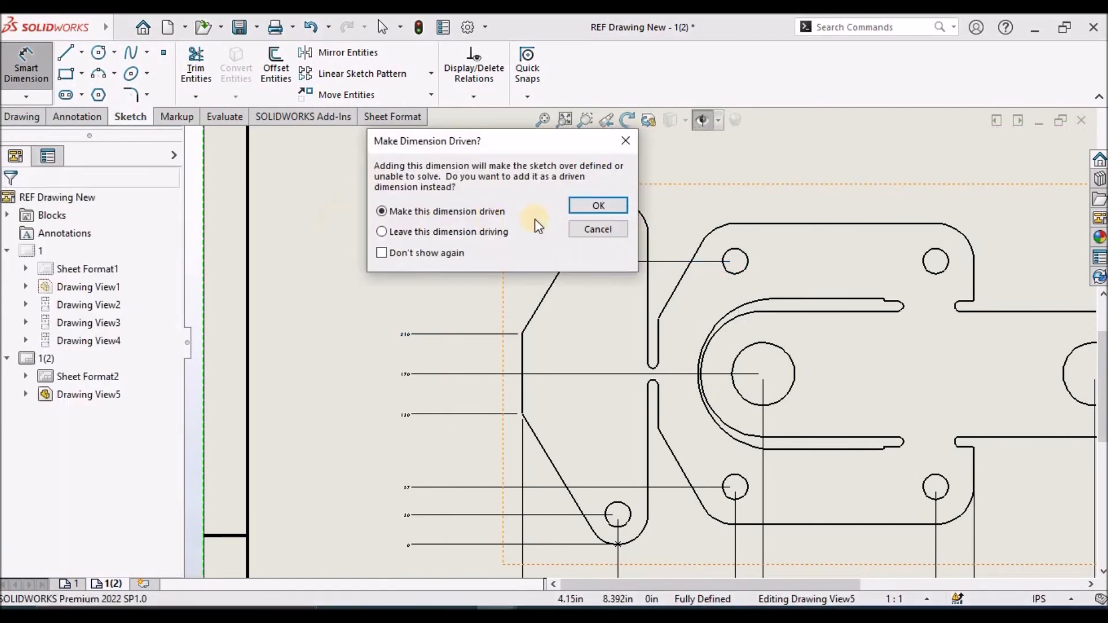
left_click(611, 209)
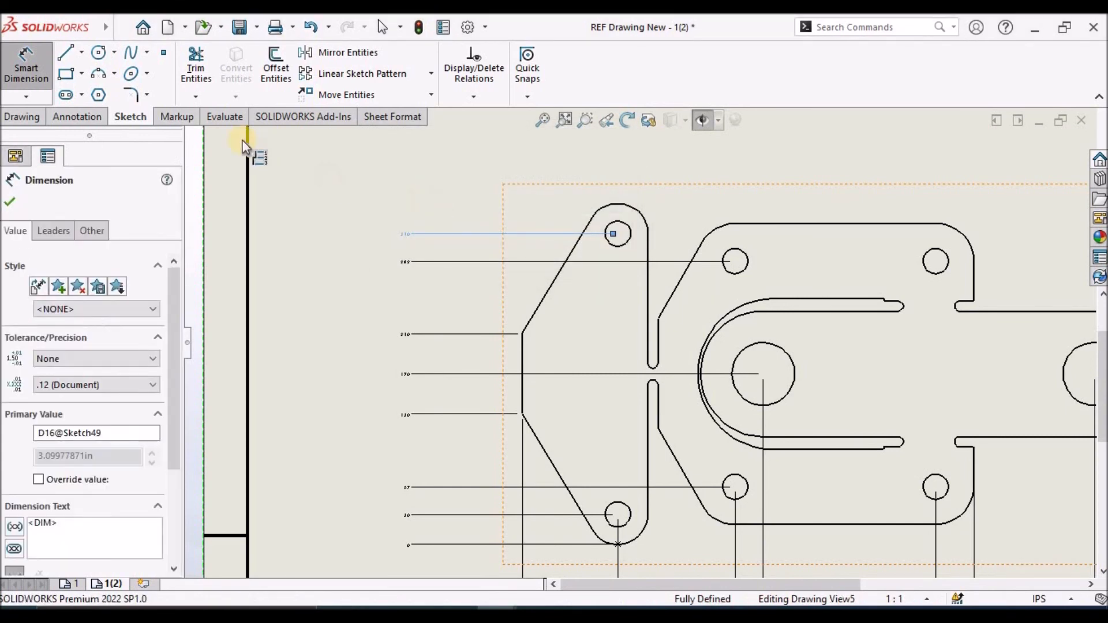
Place a sketch point at the highest point of the left flange's upper arc
left_click(164, 53)
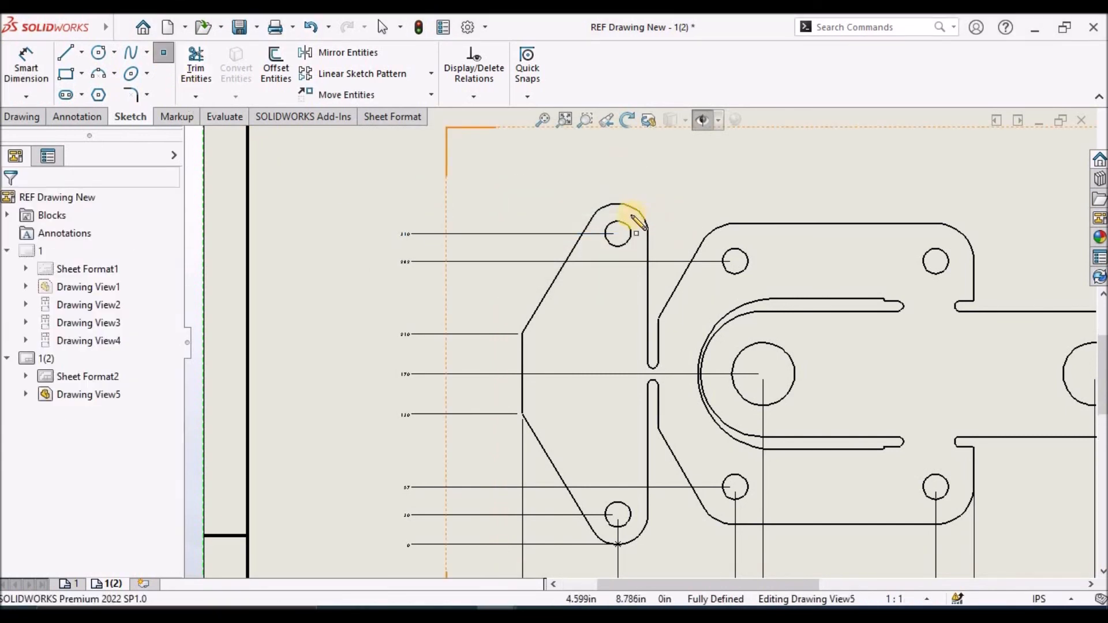
scroll(634, 218, "up", 2)
left_click(590, 218)
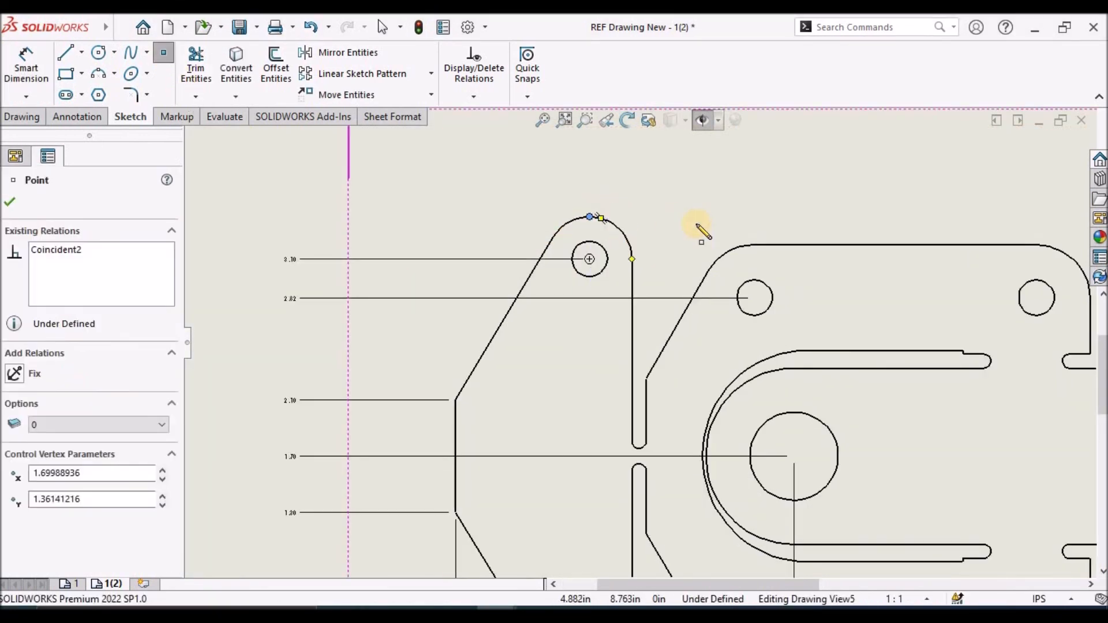
key("Escape")
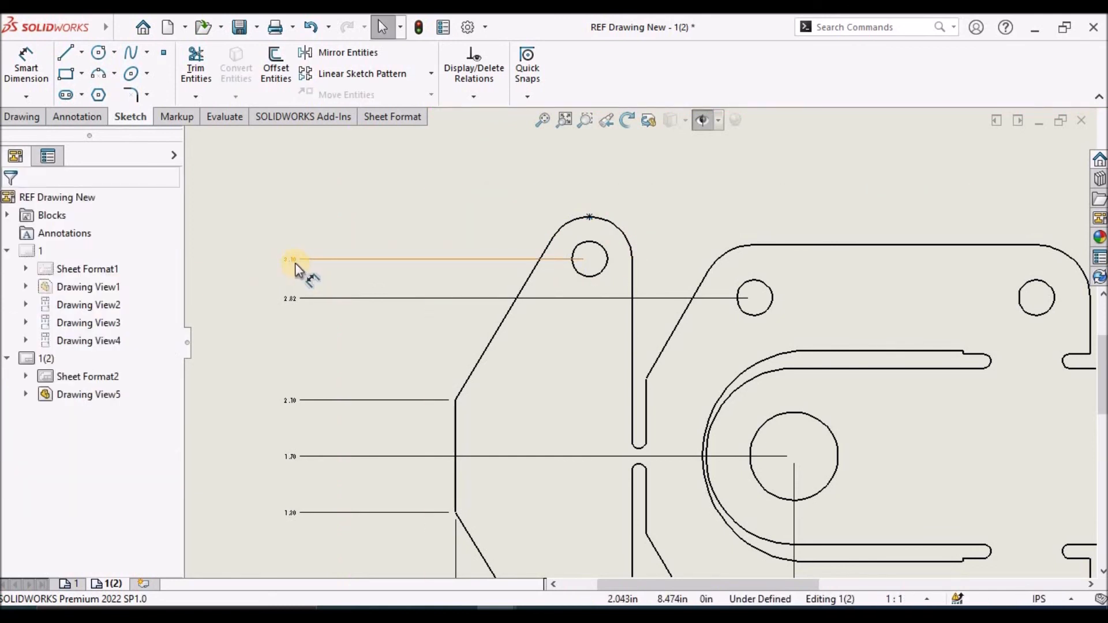
Add the sketch point on the left flange's upper arc to the vertical ordinate dimension set
left_click(295, 262)
right_click(295, 262)
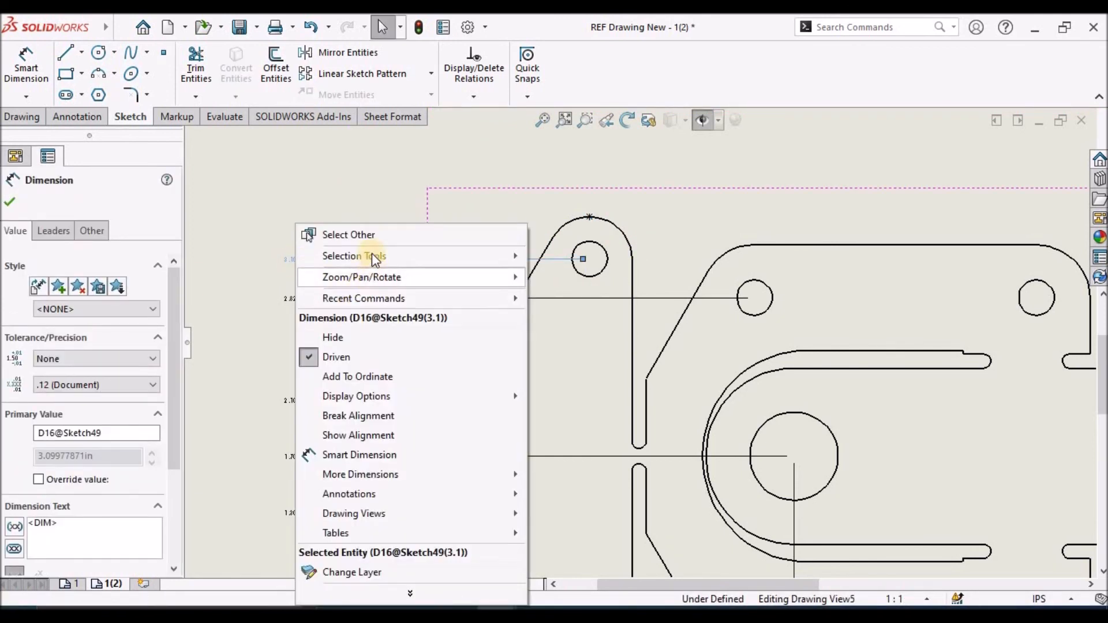
left_click(372, 372)
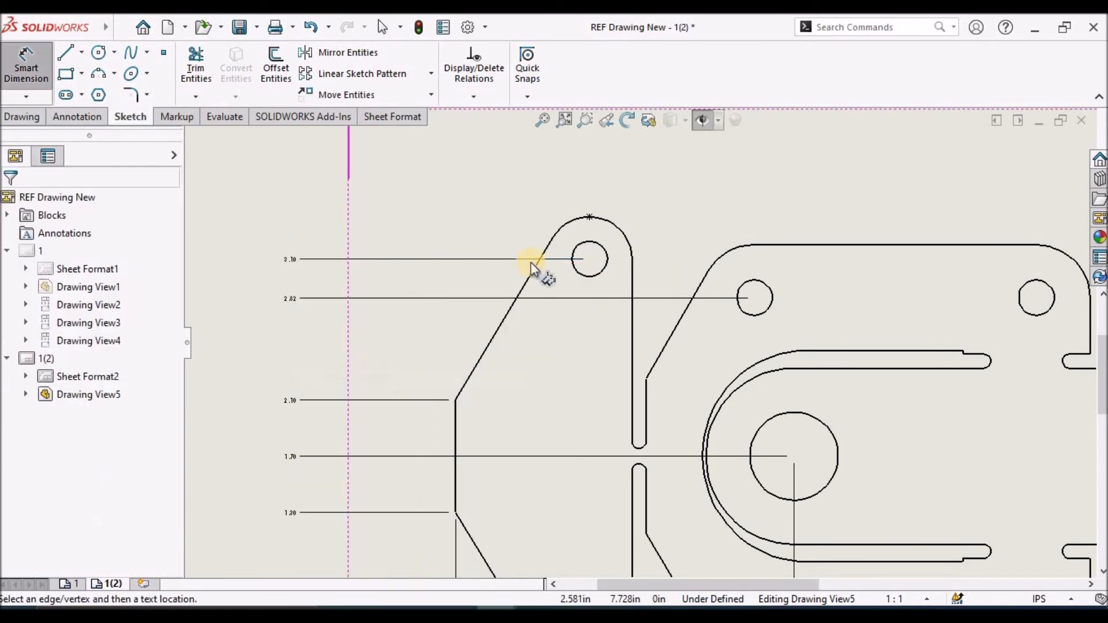
left_click(590, 213)
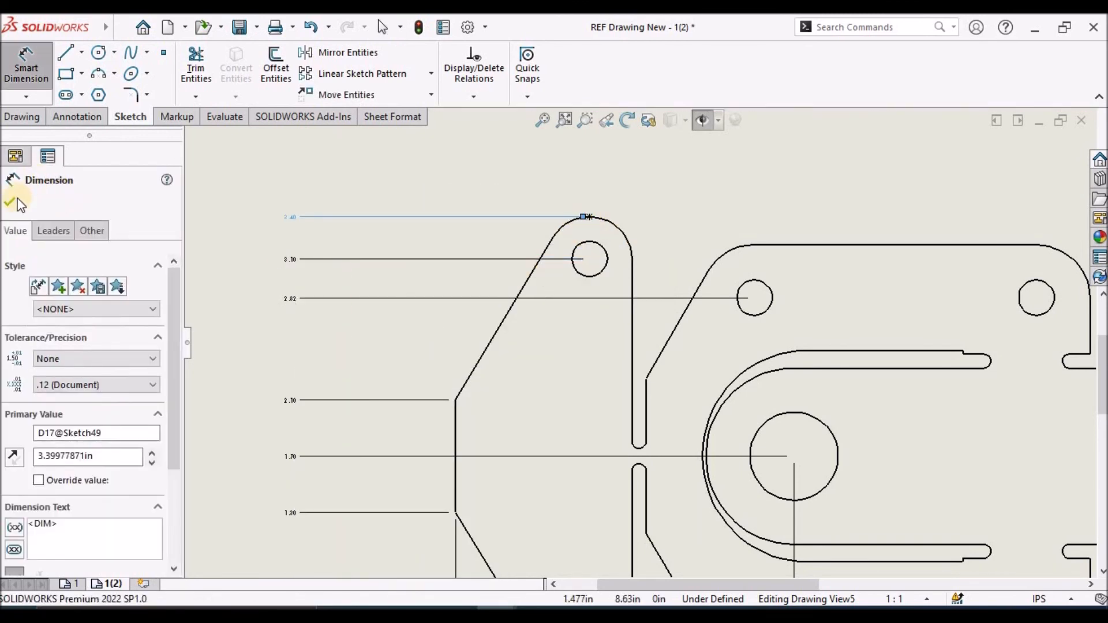
left_click(15, 203)
left_click(364, 181)
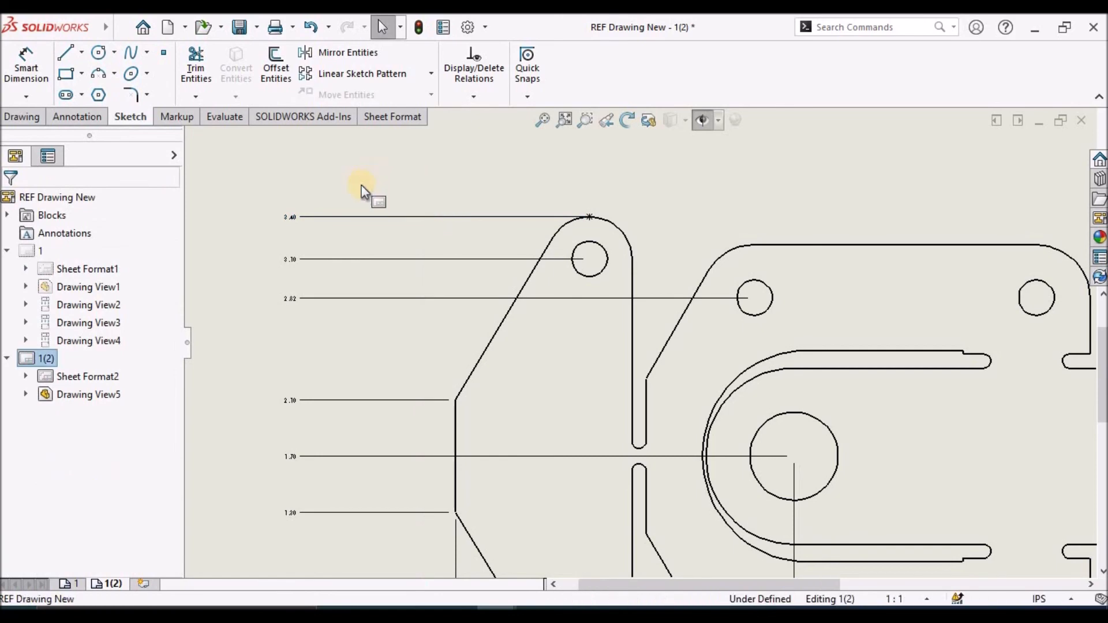
Add the prefix "2x" to the vertical ordinate dimension of the left flange's lower hole
scroll(592, 424, "up", 3)
scroll(591, 424, "up", 2)
scroll(628, 451, "down", 5)
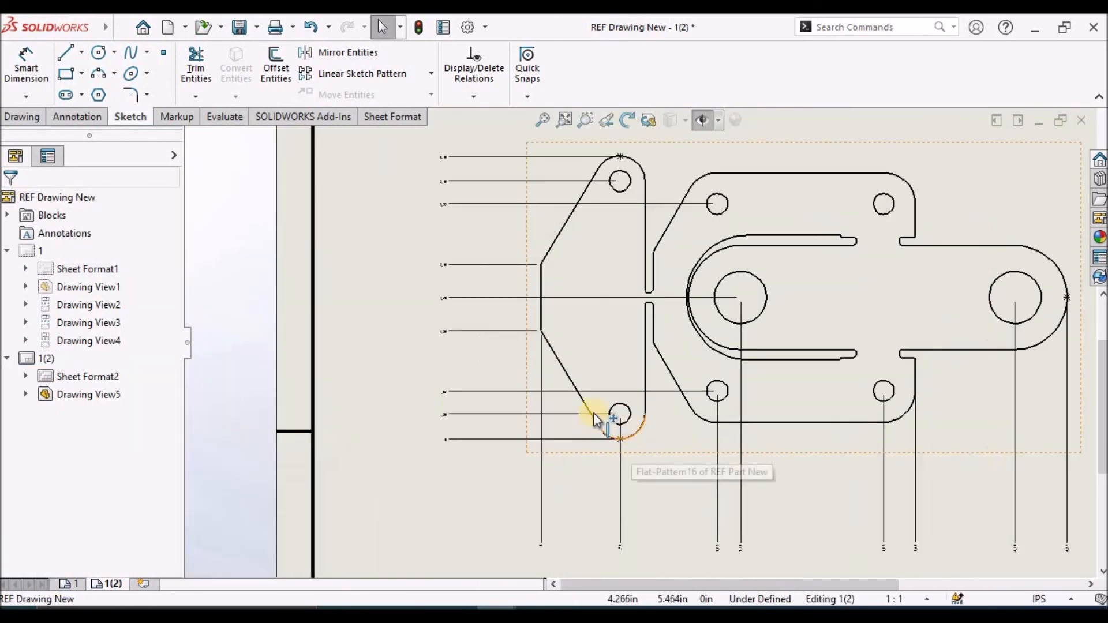
scroll(456, 406, "down", 3)
left_click(685, 437)
left_click(503, 409)
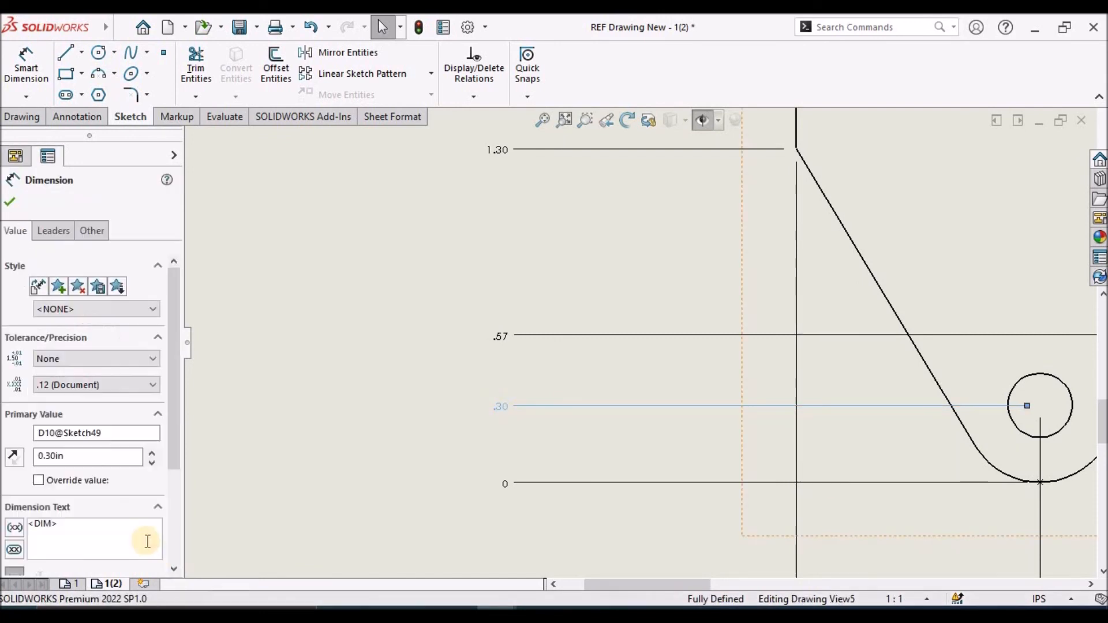
left_click(28, 524)
type("2x")
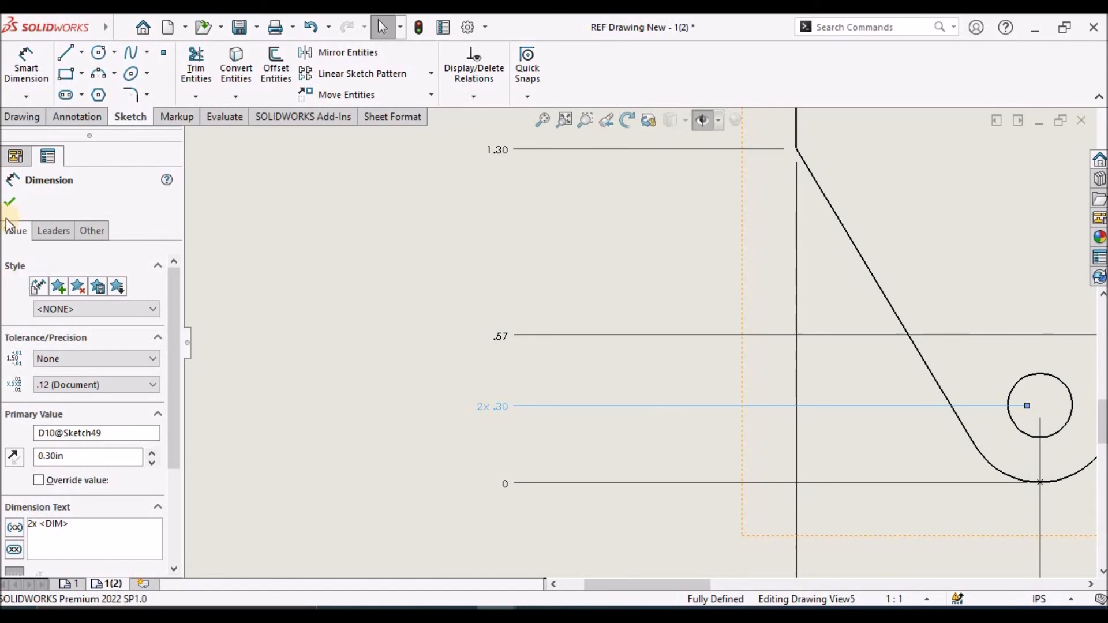
left_click(358, 301)
left_click(408, 366)
key("f")
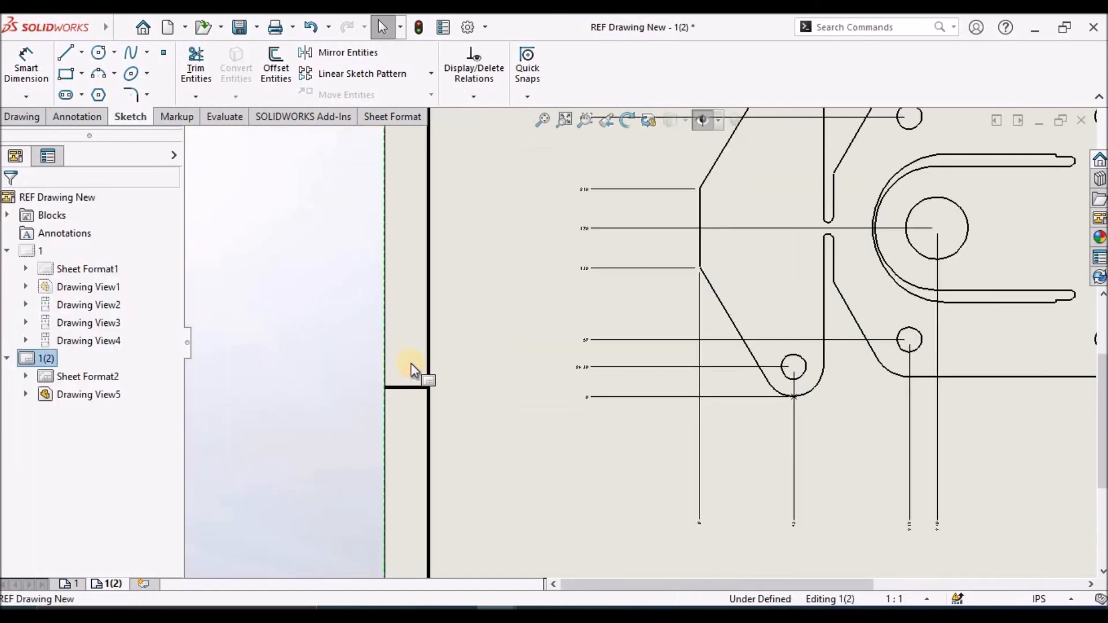
Add the prefix "2x" to both ordinate directions of the base plate's small holes and to the large holes' vertical ordinate dimension
scroll(727, 387, "down", 3)
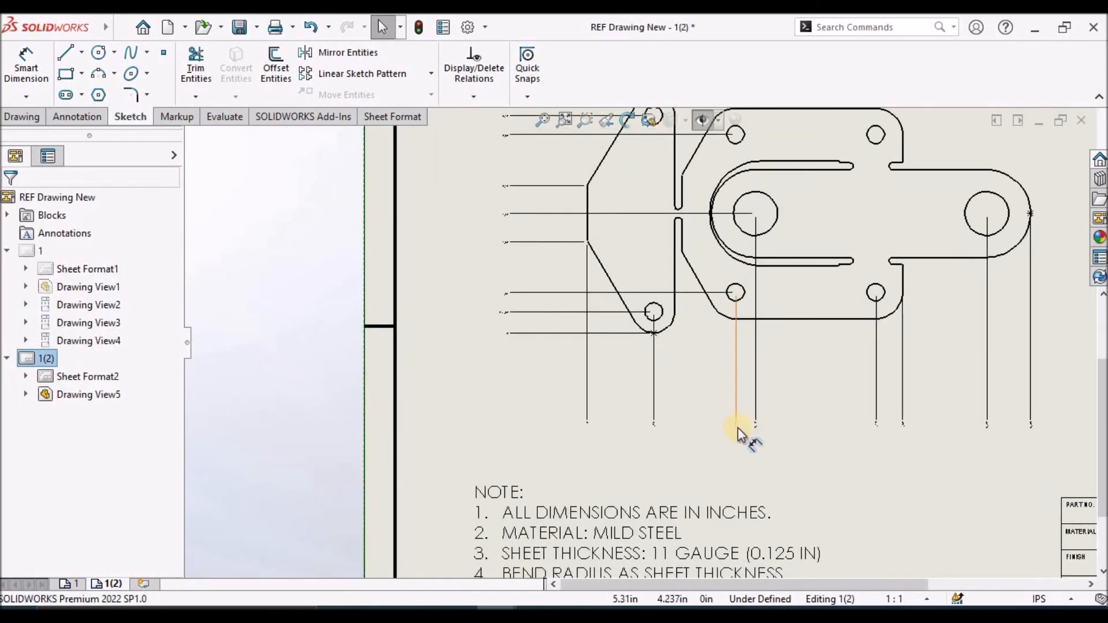
left_click(766, 409)
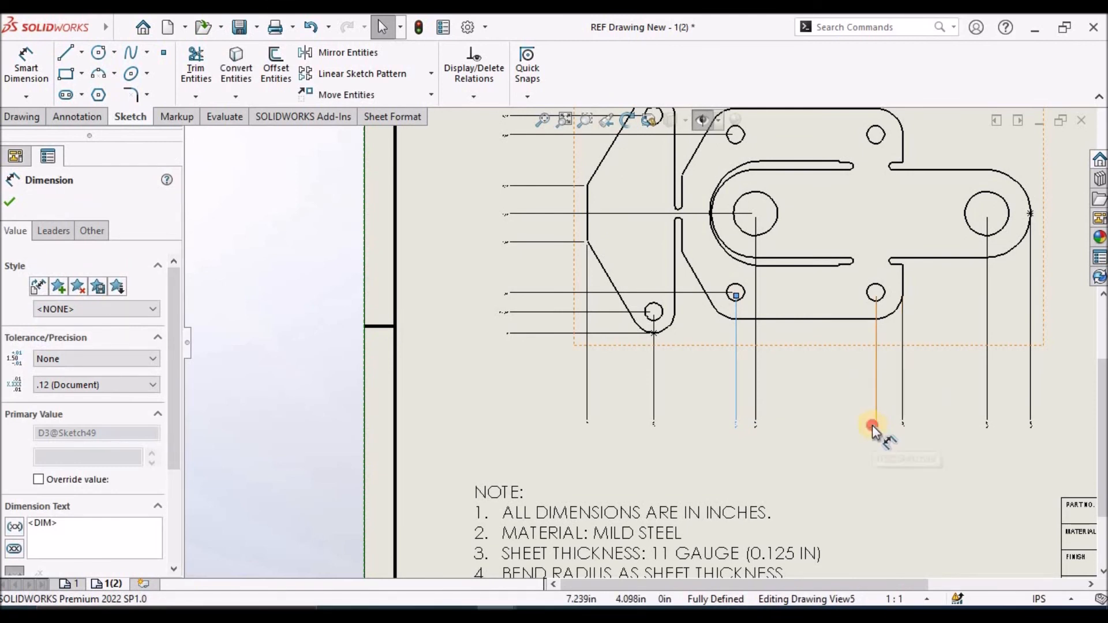
left_click(507, 217, "ctrl")
left_click(502, 295, "ctrl")
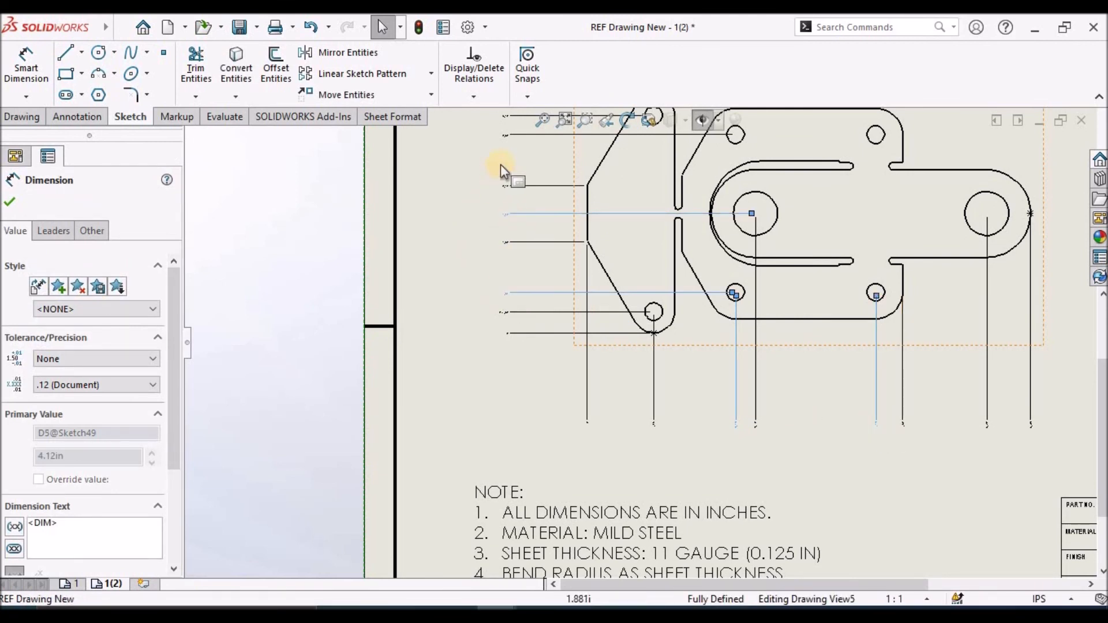
left_click(507, 136, "ctrl")
left_click(15, 527)
left_click(34, 527)
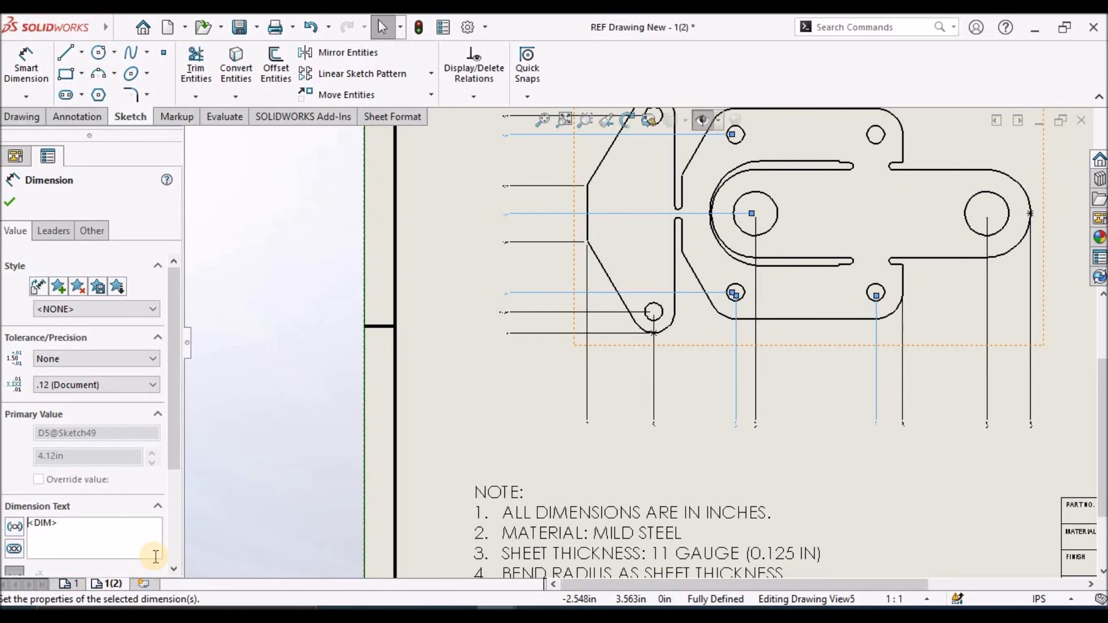
type("2x")
left_click(10, 202)
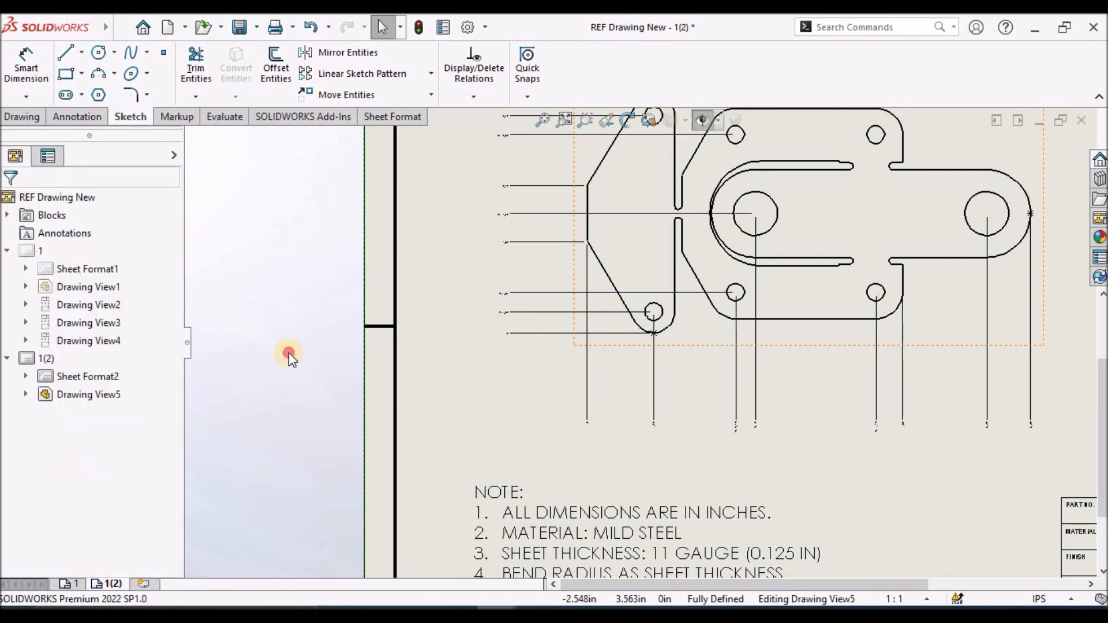
Insert center marks on the lower and upper holes of the flat pattern's left flange
left_click(81, 118)
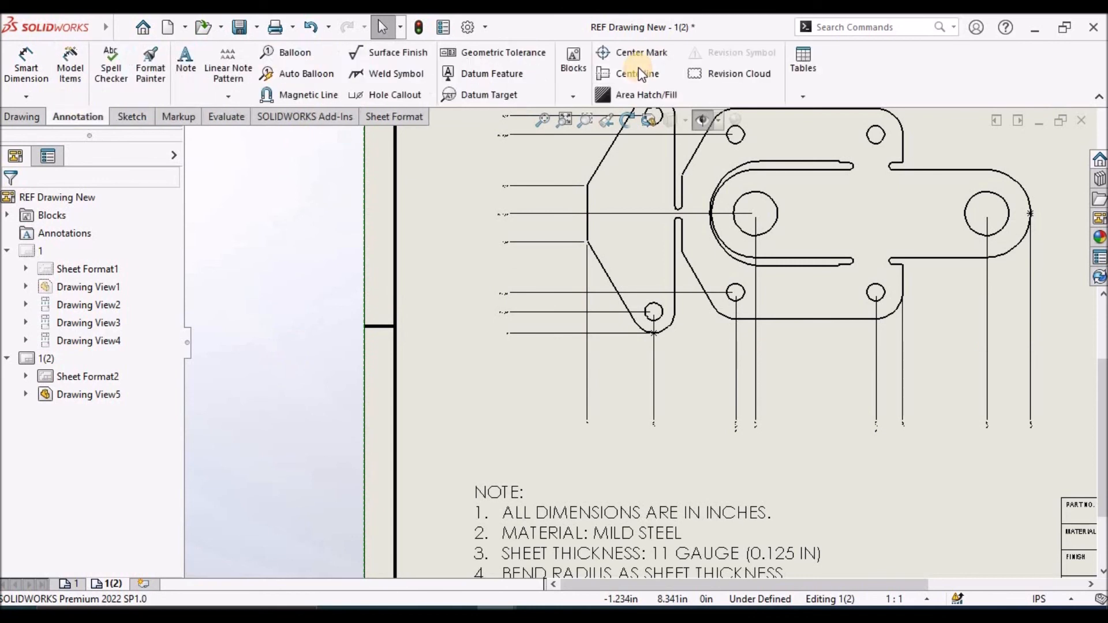
left_click(643, 51)
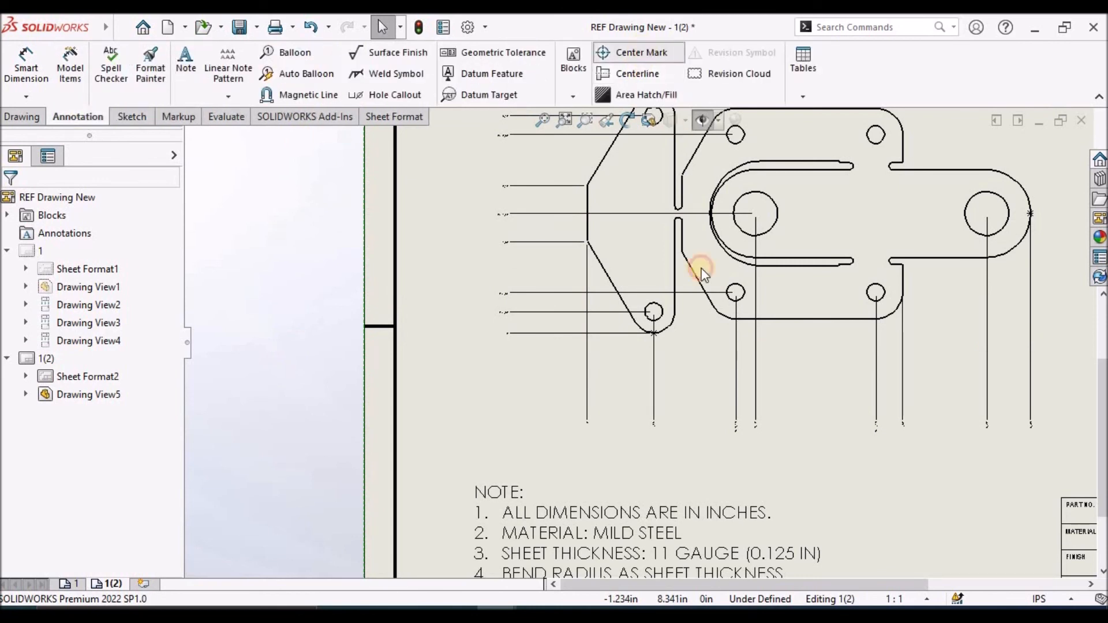
left_click(659, 317)
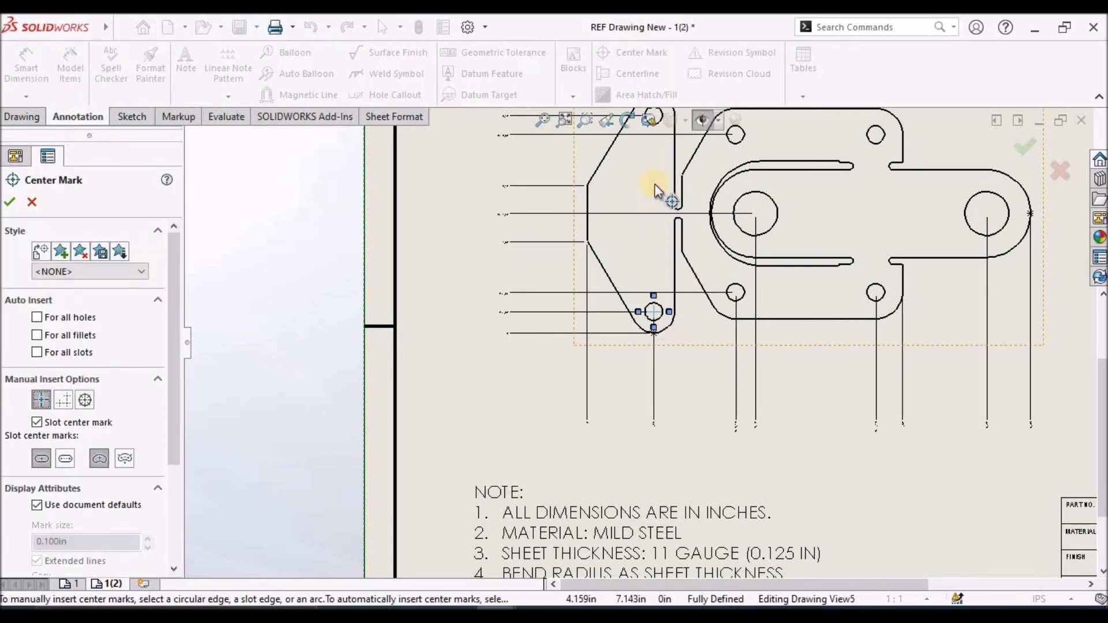
scroll(670, 242, "up", 3)
scroll(614, 265, "down", 5)
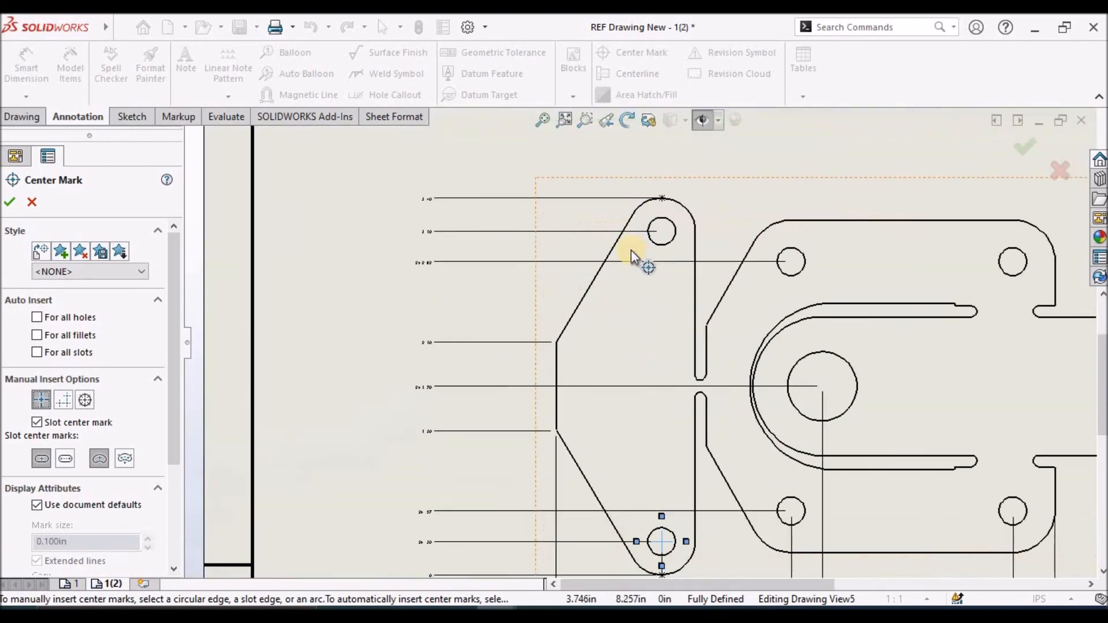
left_click(658, 247)
Add center marks to the four small corner holes of the base plate
left_click(794, 276)
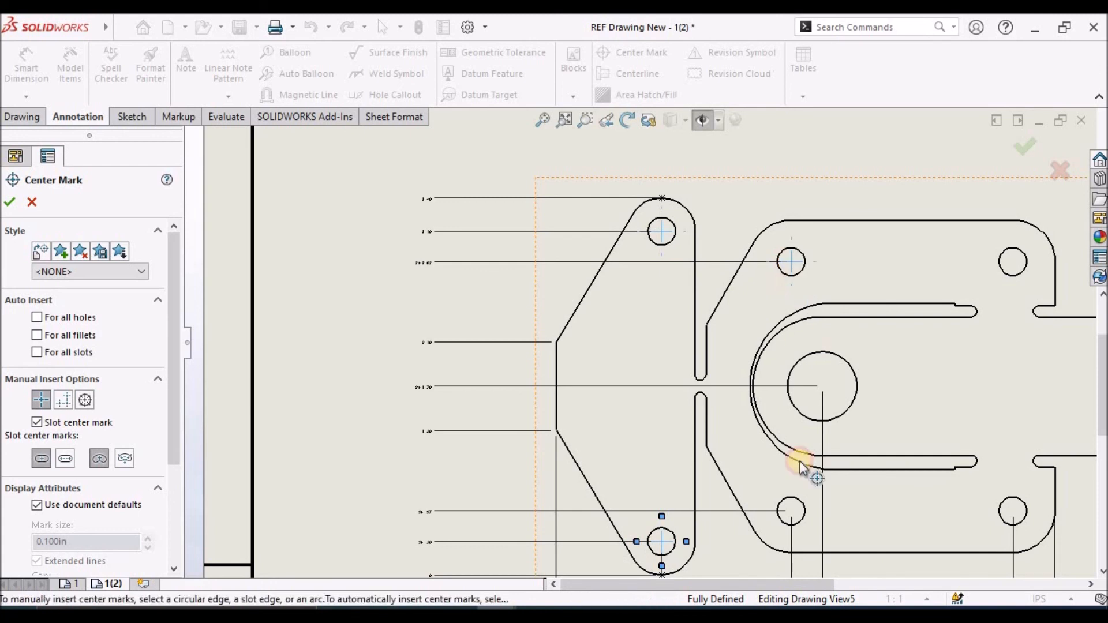
left_click(796, 507)
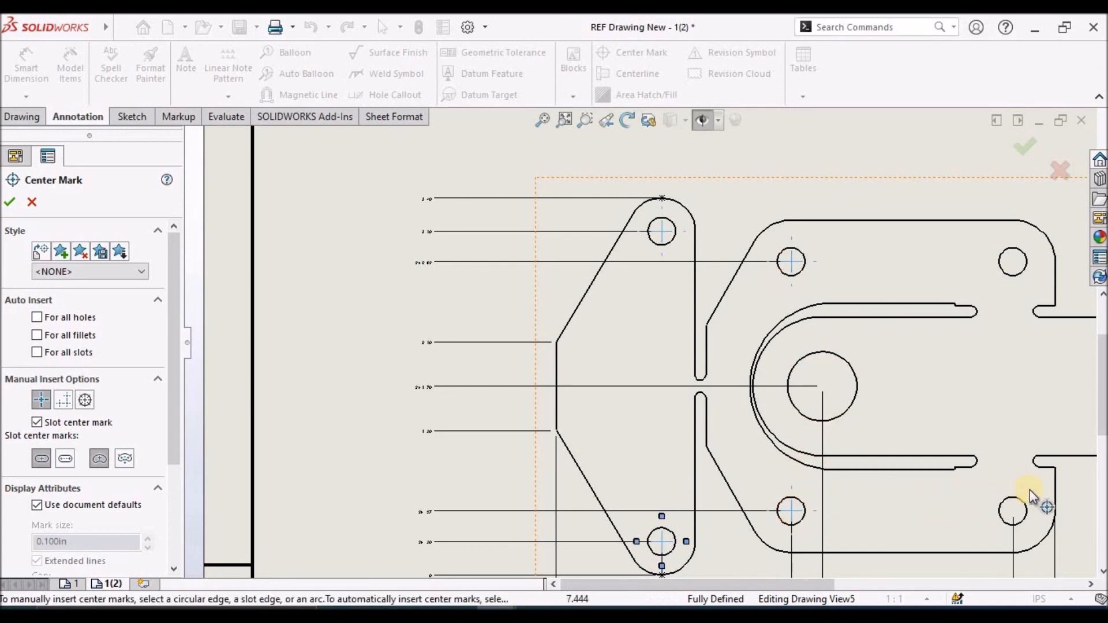
left_click(1016, 500)
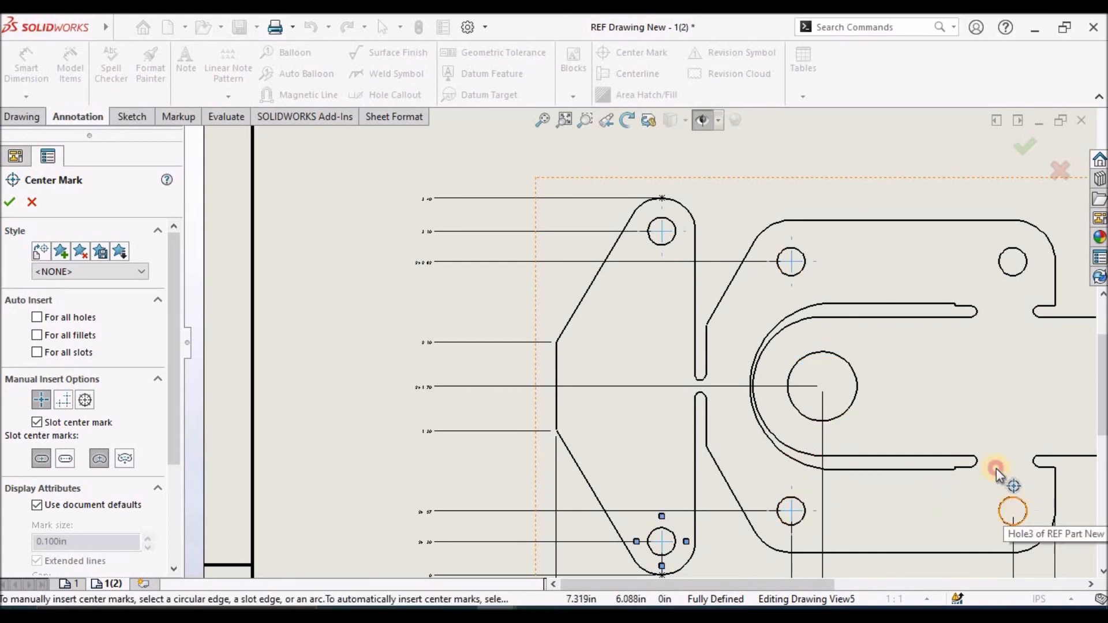
left_click(1007, 273)
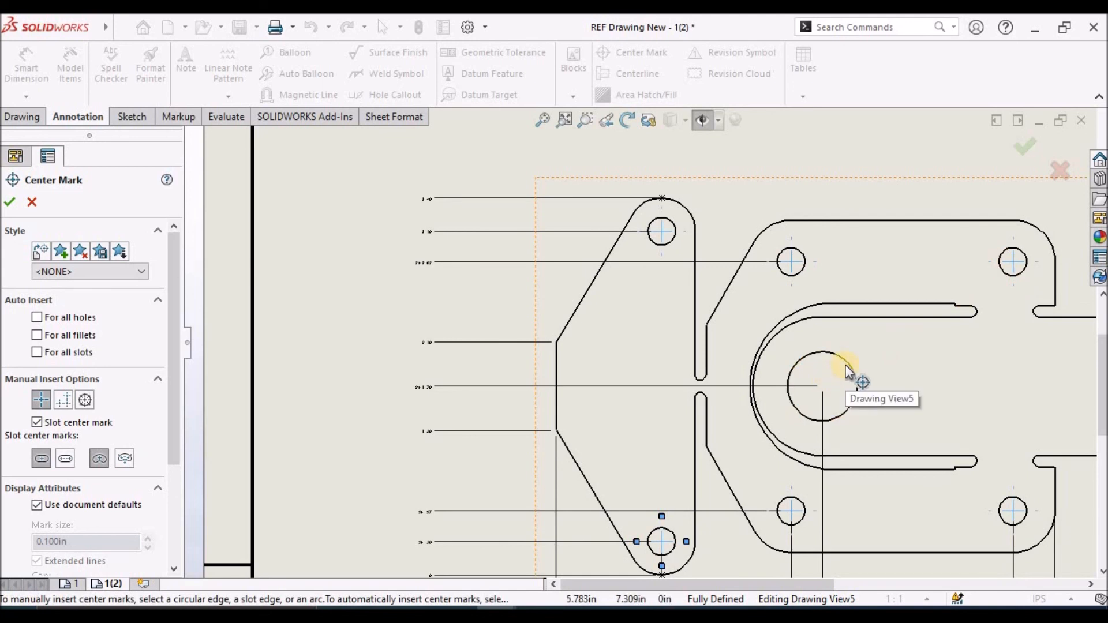
Add center marks to the flat pattern's two large holes and finish the Center Mark command
left_click(847, 363)
scroll(855, 373, "up", 3)
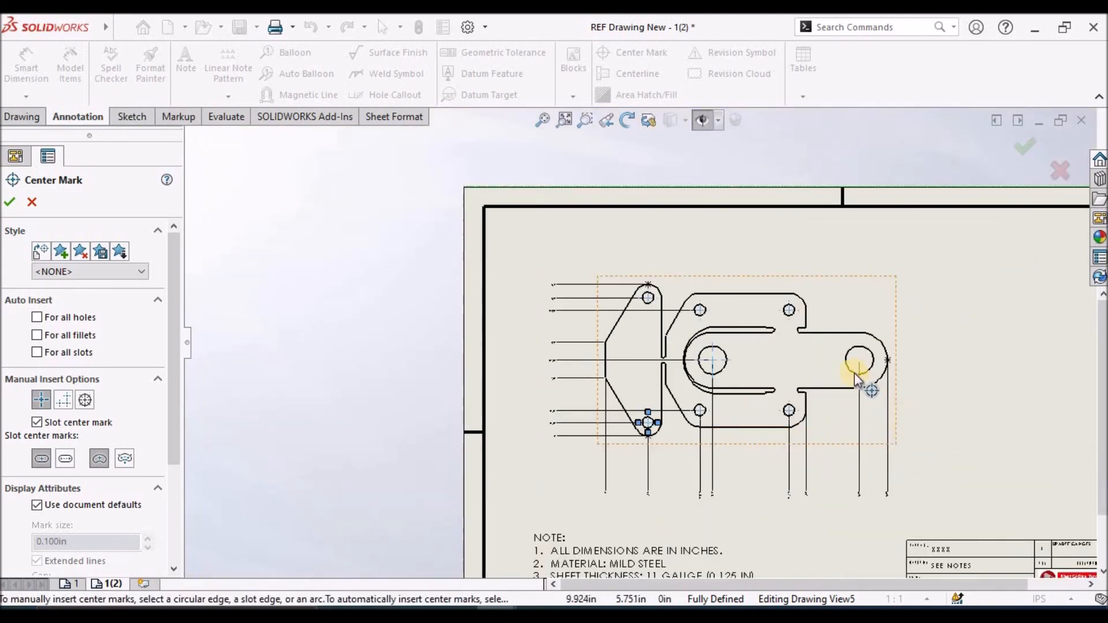
scroll(849, 371, "down", 2)
left_click(814, 367)
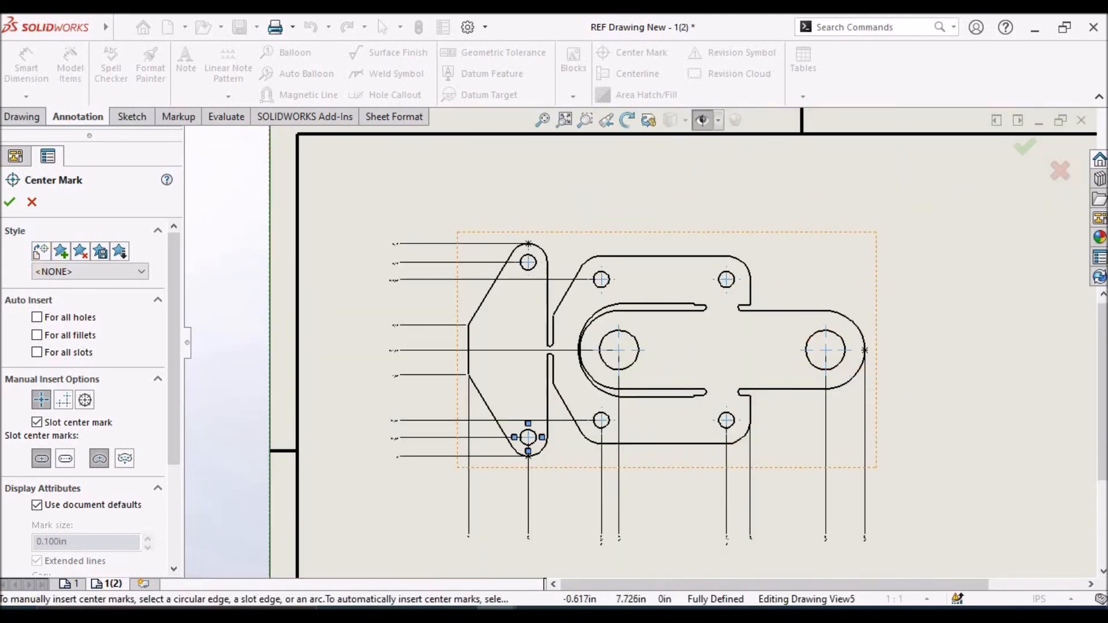
left_click(14, 201)
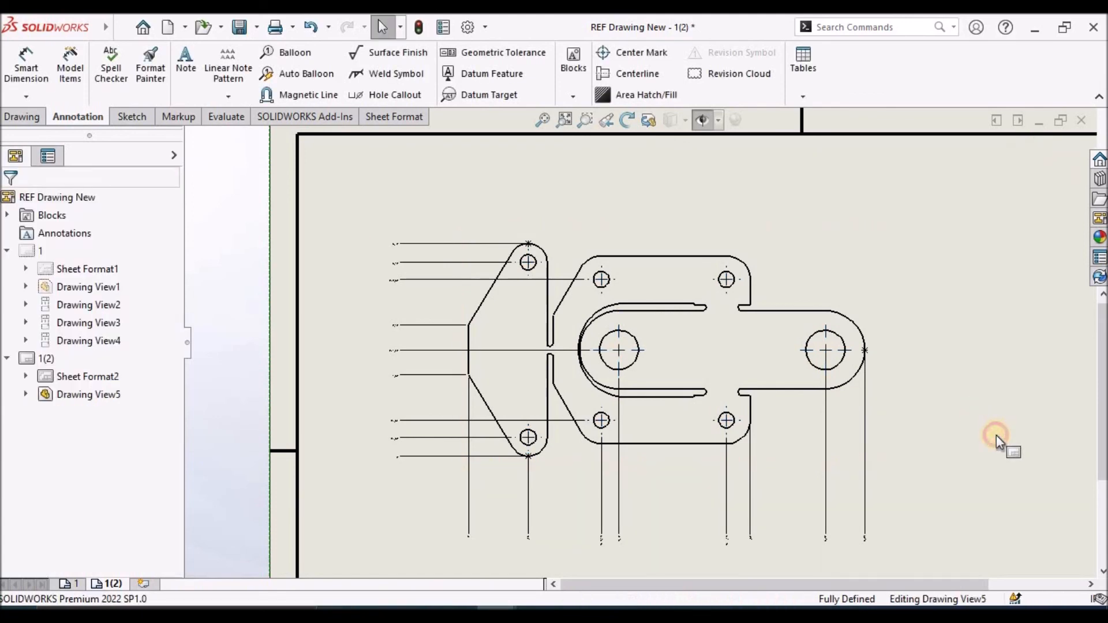
scroll(794, 431, "up", 3)
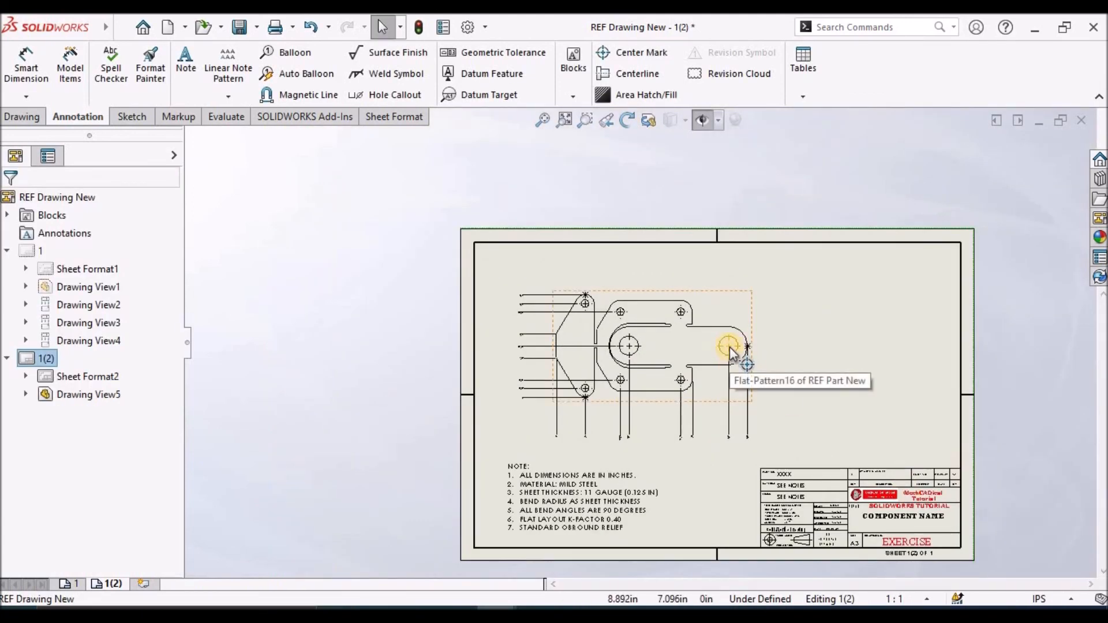
scroll(429, 251, "down", 5)
scroll(529, 259, "up", 1)
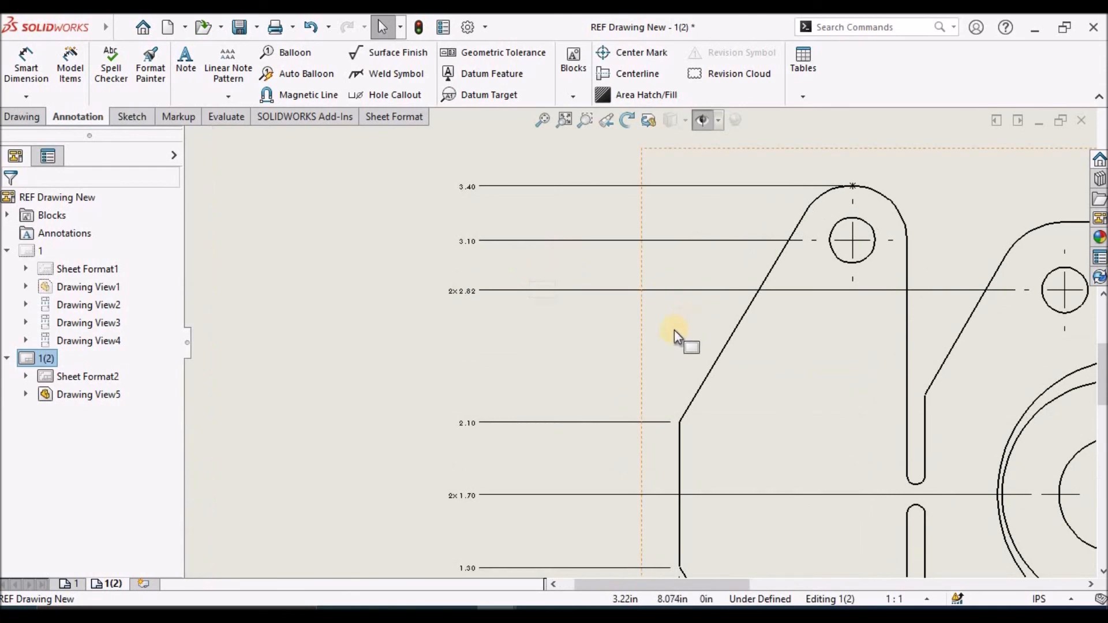
scroll(953, 502, "up", 4)
scroll(775, 475, "down", 3)
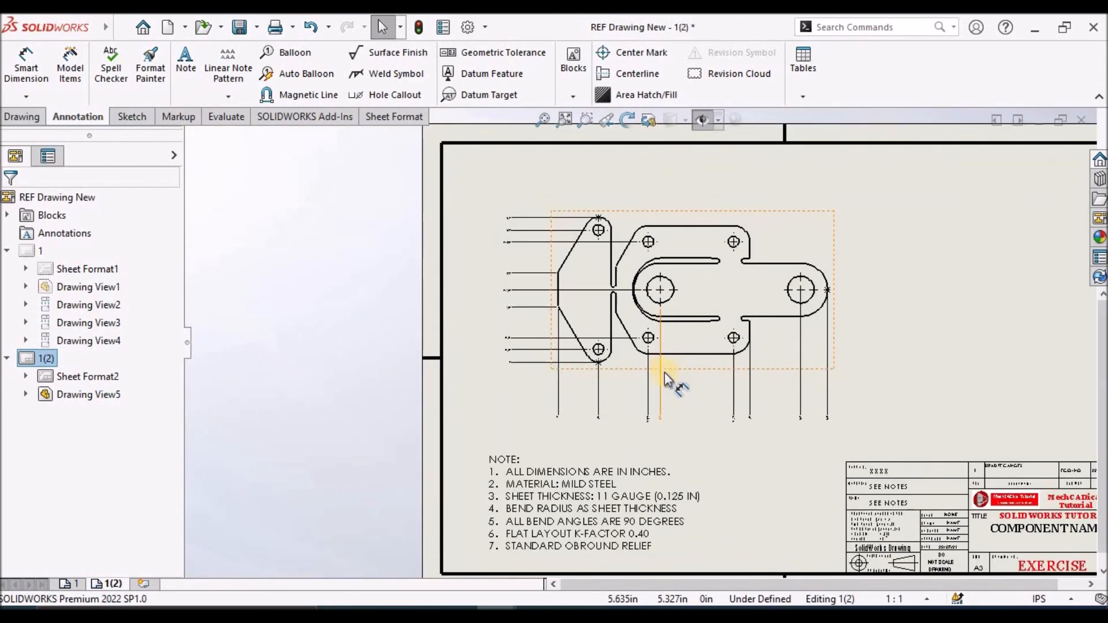
left_click_drag(172, 325, 683, 284)
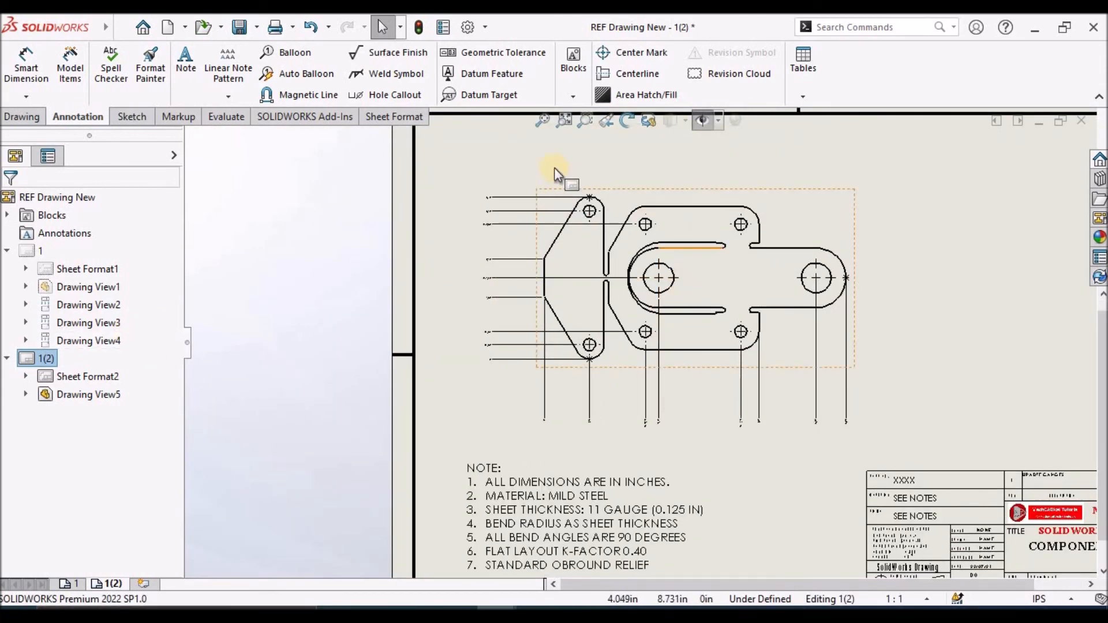
Turn off the document font for all ordinate dimensions of the flat pattern
mouse_move(461, 161)
left_mouse_down()
mouse_move(963, 426)
mouse_move(966, 442)
left_mouse_up()
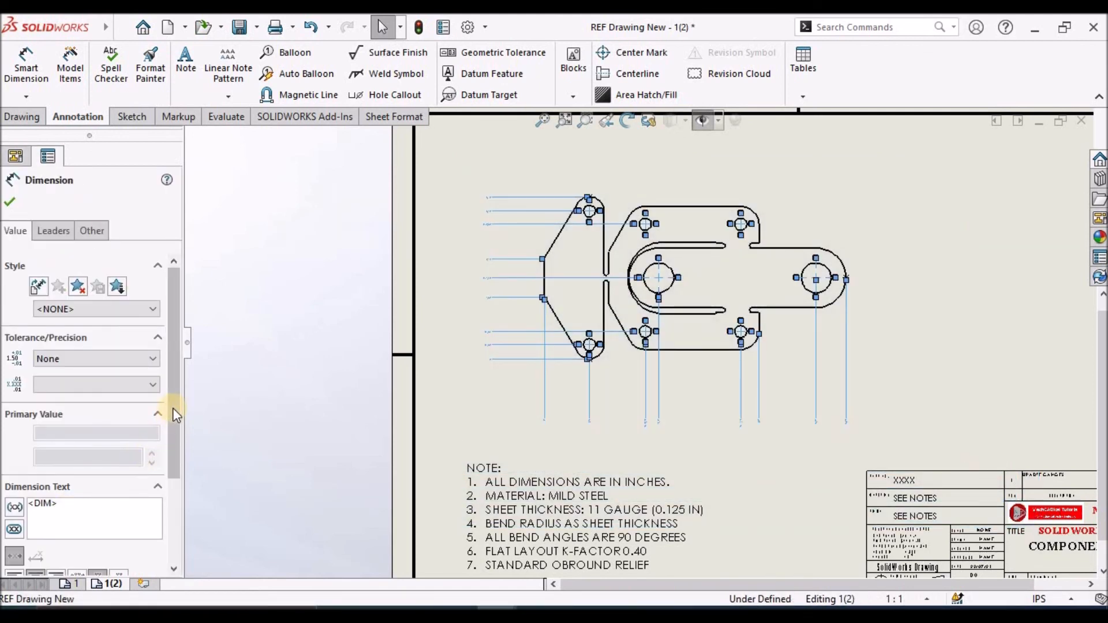
left_click_drag(176, 485, 188, 381)
left_click(90, 230)
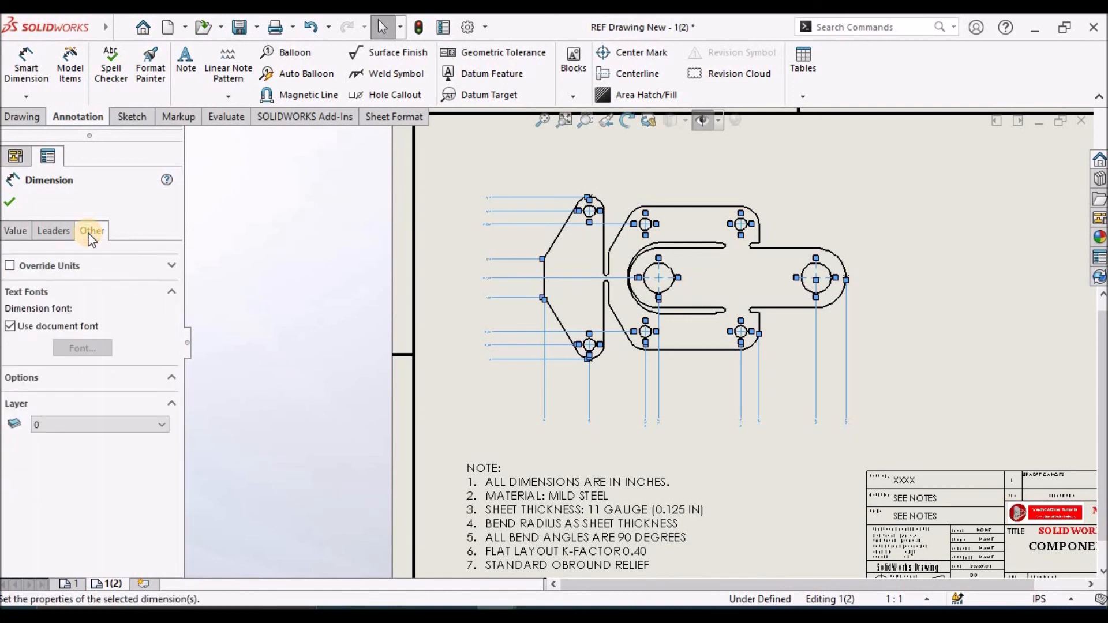
left_click(10, 326)
left_click(16, 330)
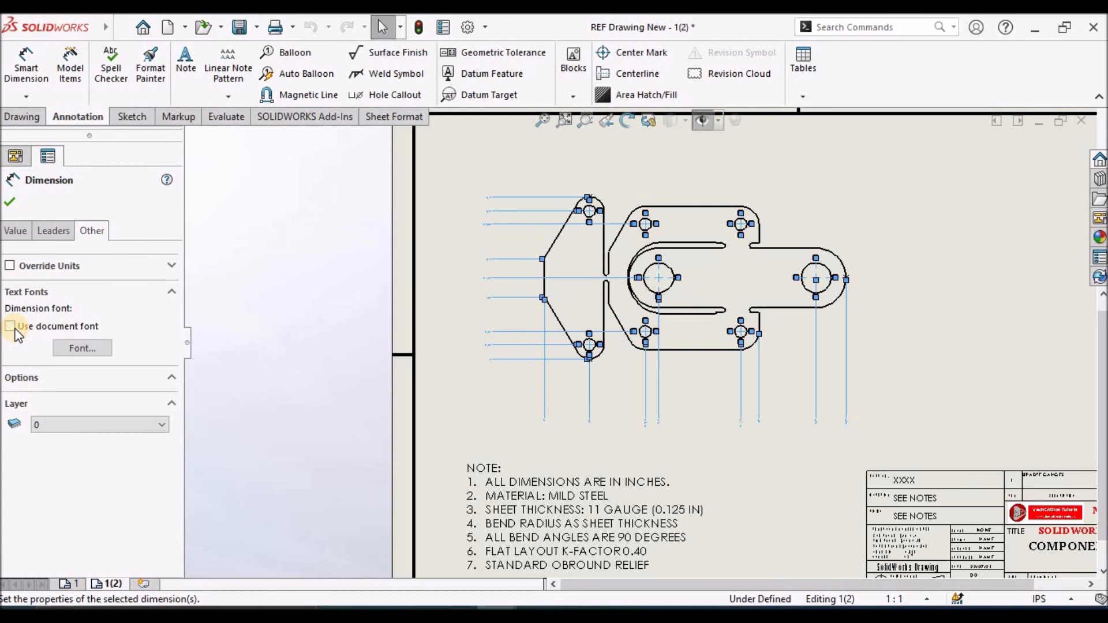
Set the font height of the selected ordinate dimensions to 12 points
left_click(81, 348)
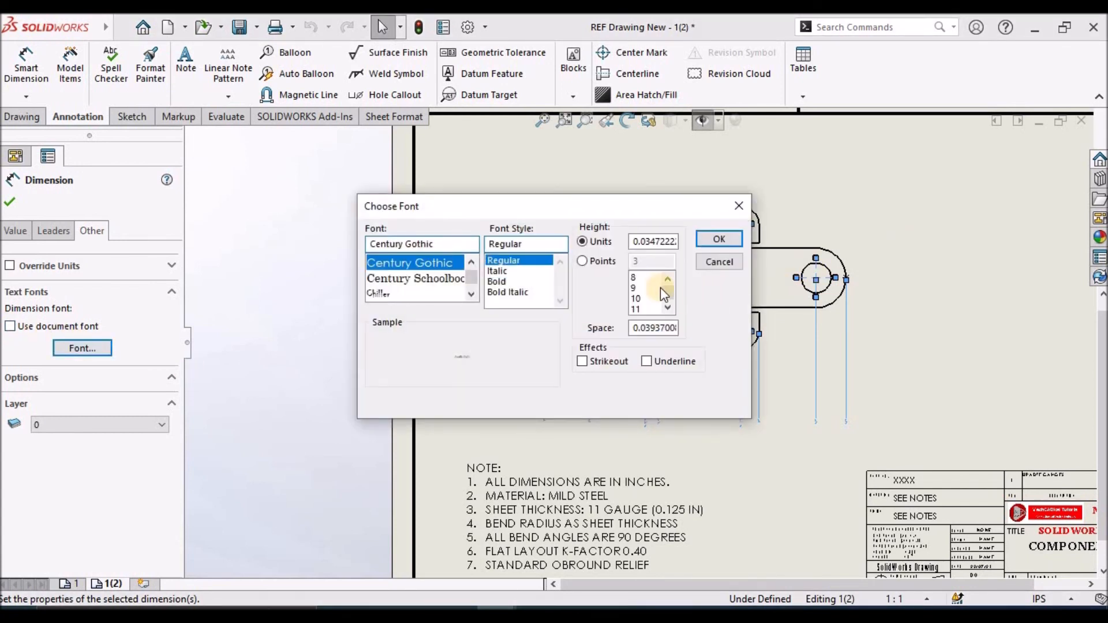
left_click(592, 267)
left_click(647, 261)
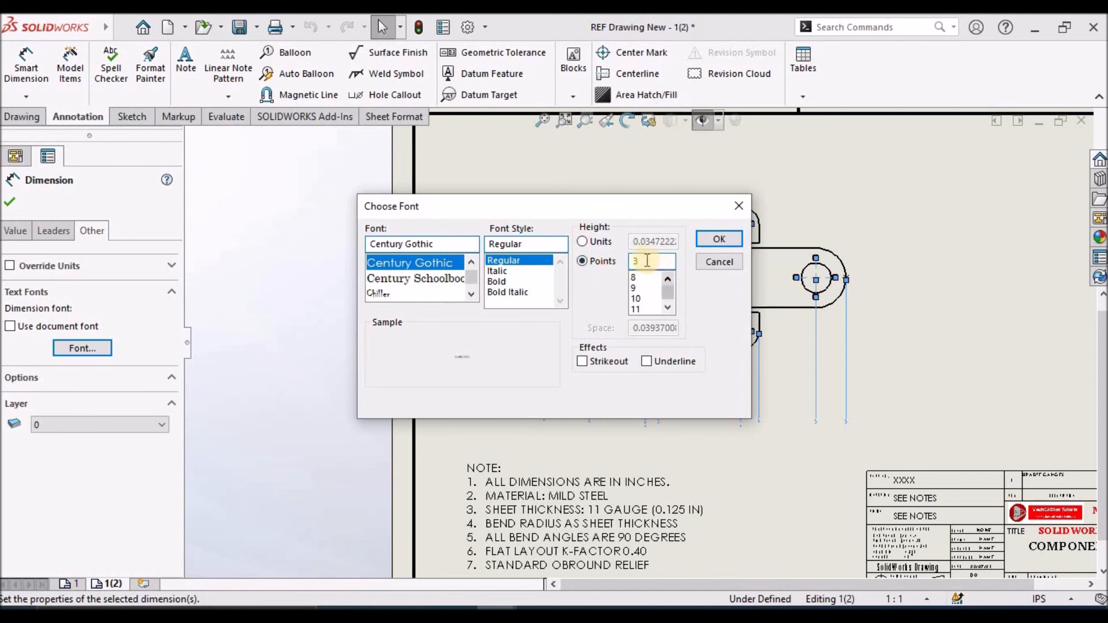
left_click_drag(647, 261, 612, 260)
type("12")
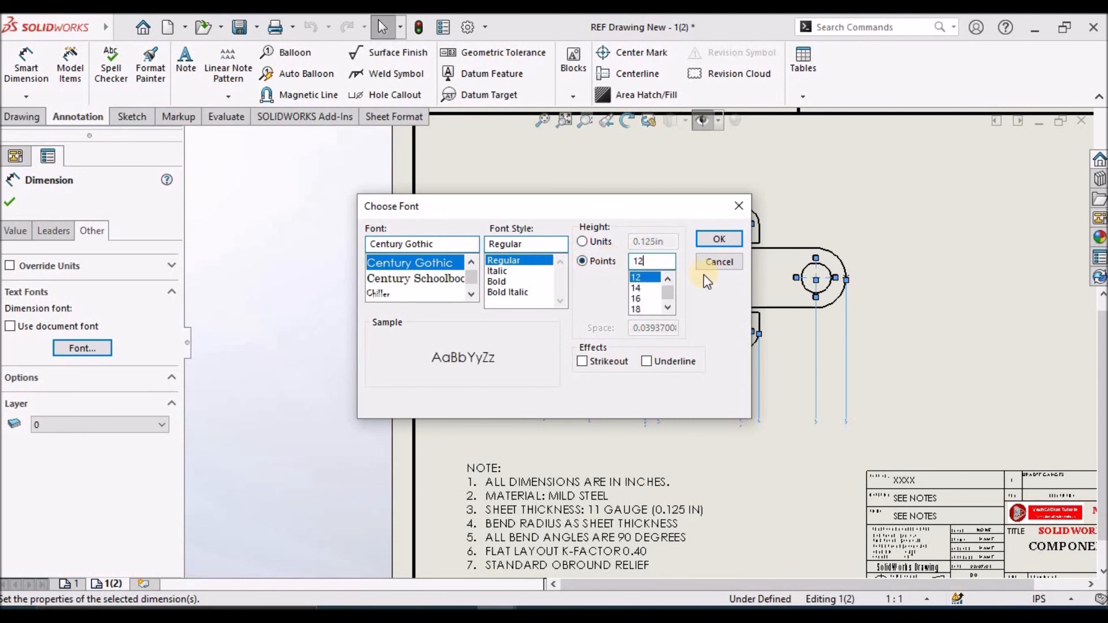
left_click(721, 239)
left_click(949, 326)
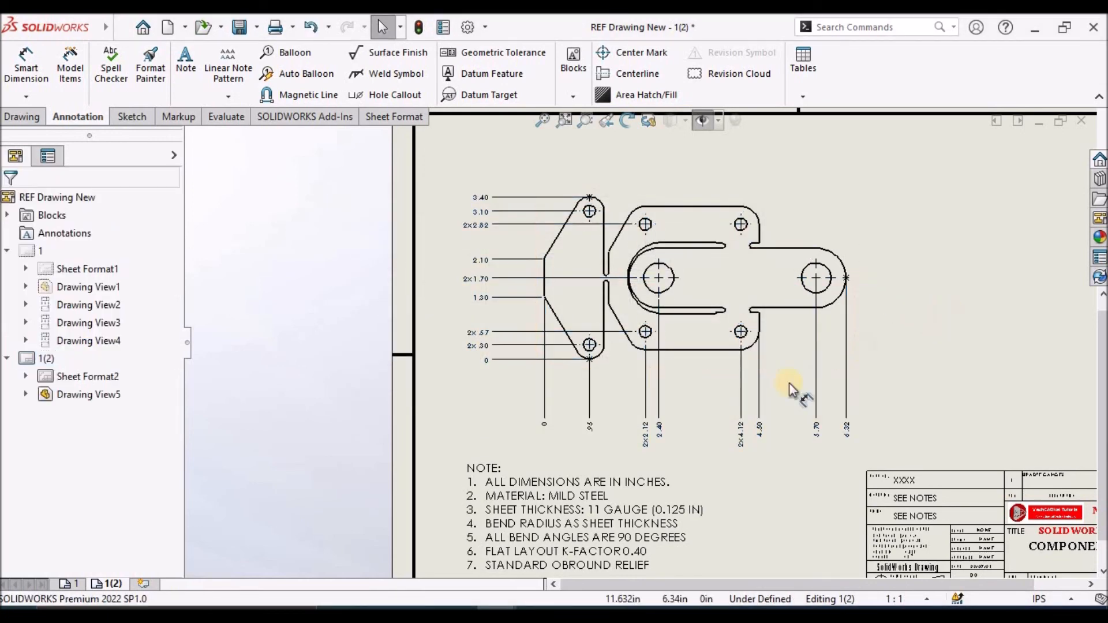
scroll(609, 384, "up", 3)
scroll(687, 264, "down", 3)
scroll(692, 256, "up", 2)
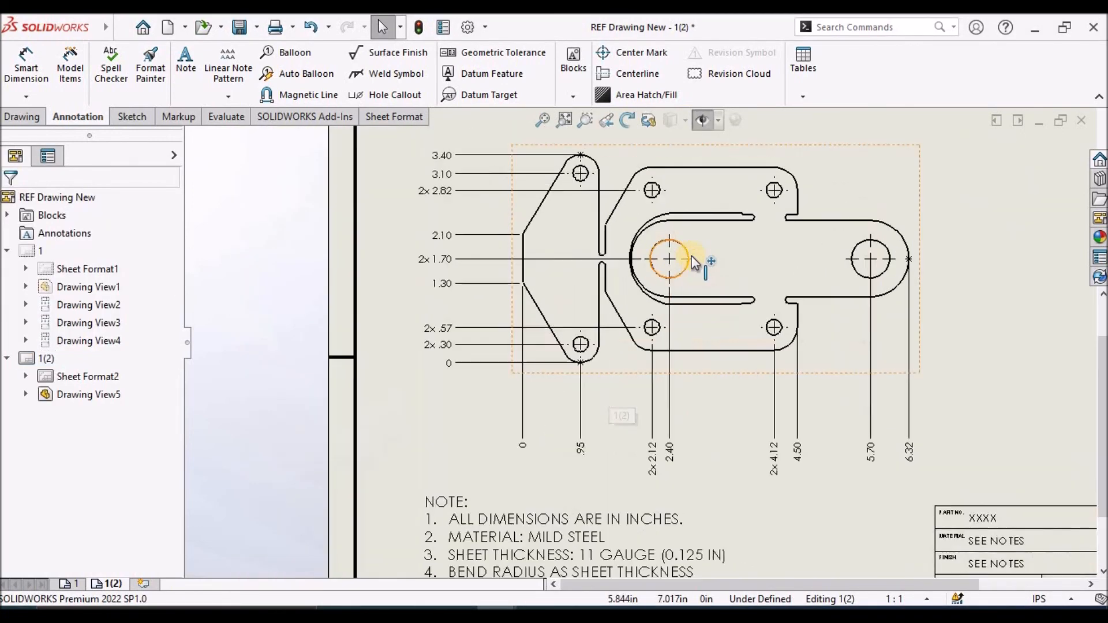
On sheet 1, turn off the document font for all dimensions of the three folded-state views
left_click(69, 585)
scroll(449, 268, "up", 1)
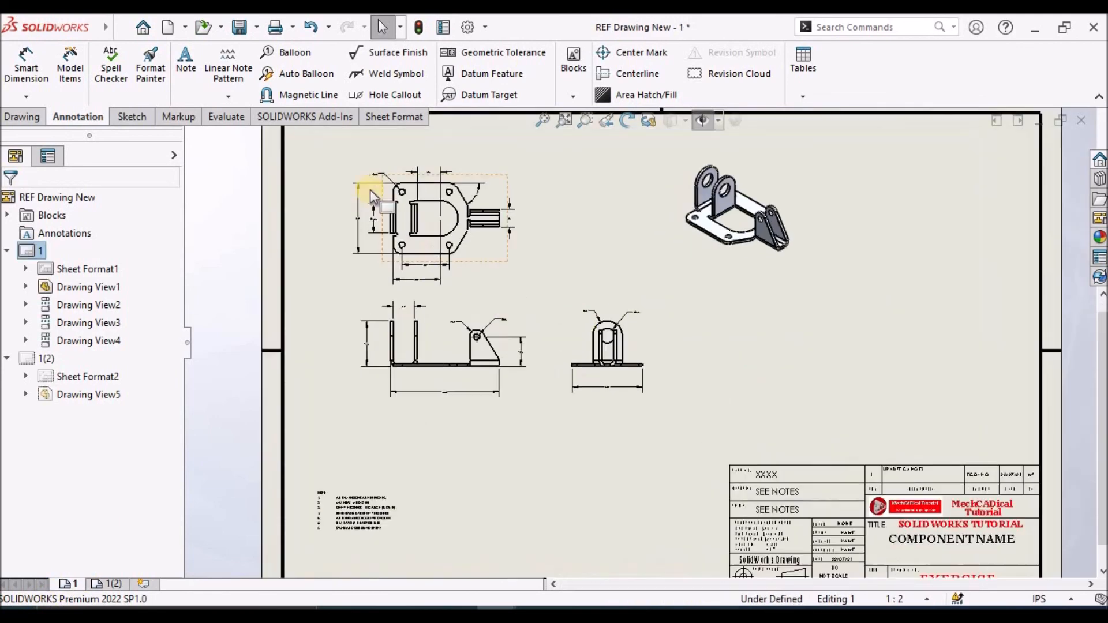
left_click_drag(292, 143, 746, 462)
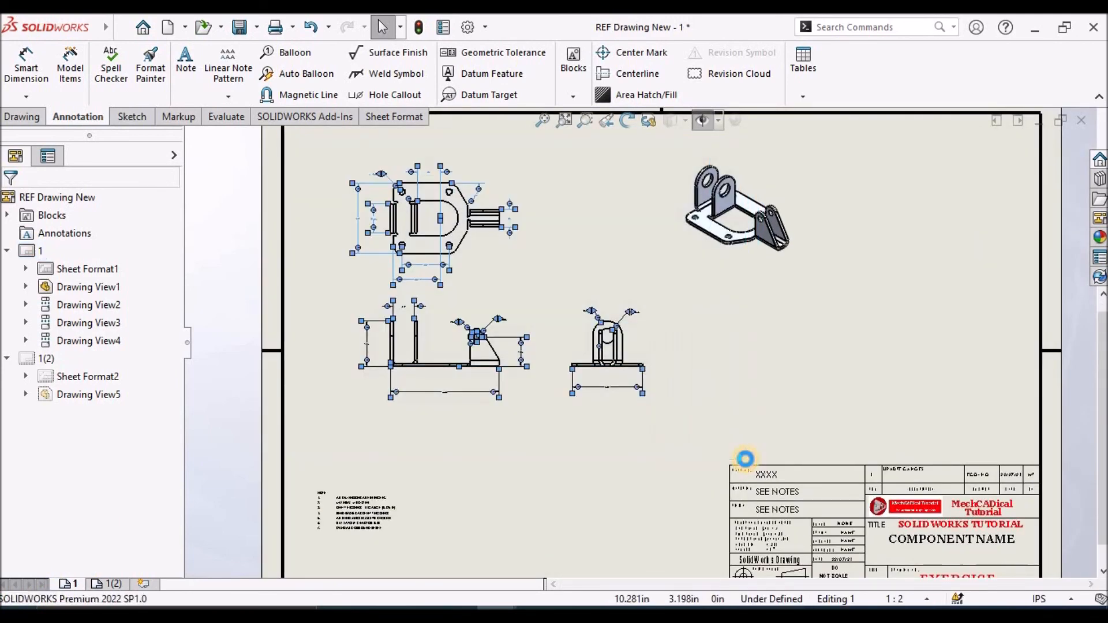
left_click(93, 231)
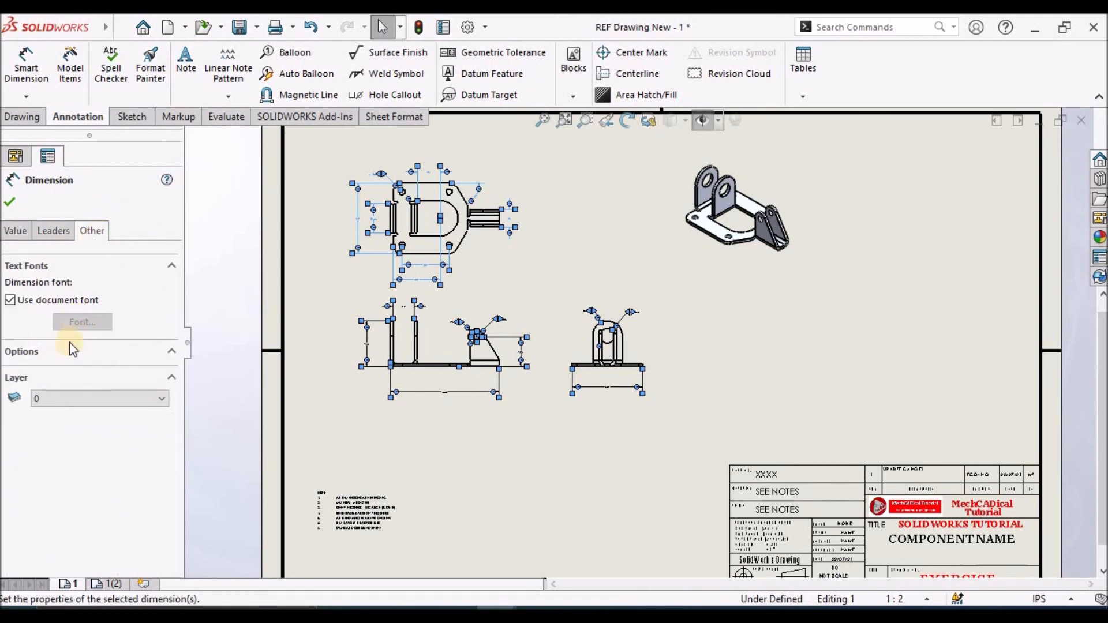
left_click(10, 301)
Set the font height of the selected folded-view dimensions to 12 points and clear the selection
left_click(82, 321)
left_click(582, 262)
left_click(662, 259)
type("1")
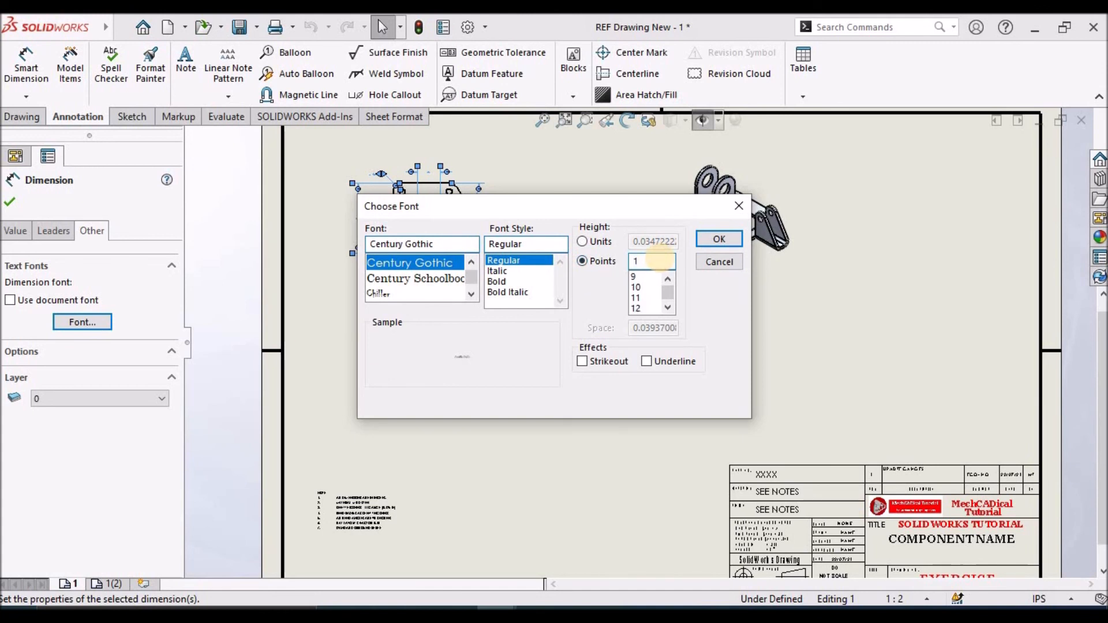
type("2")
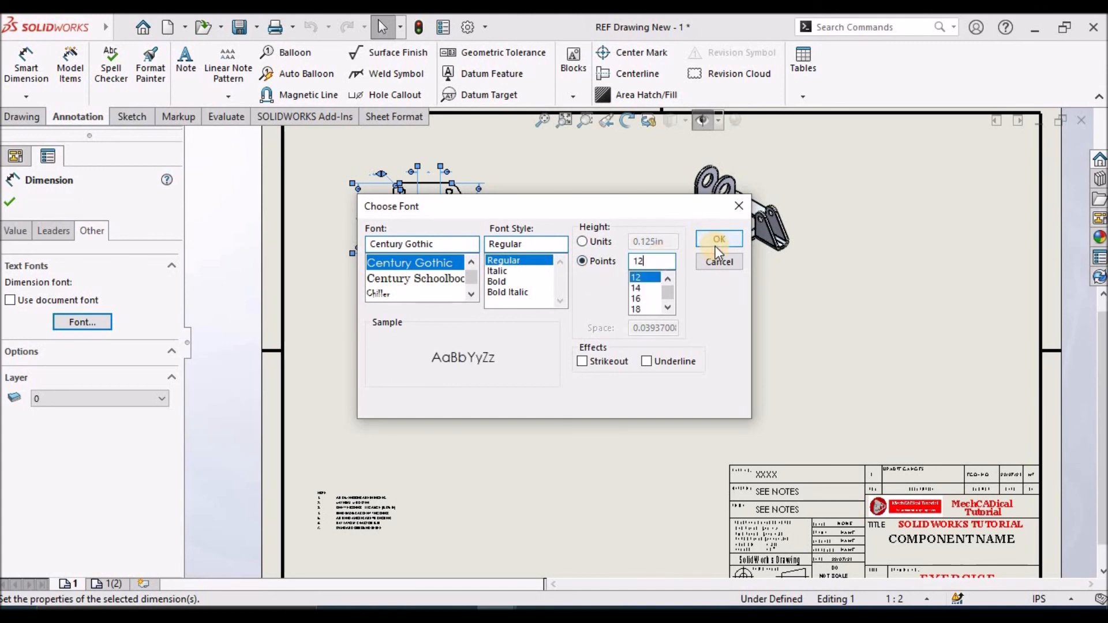
left_click(718, 242)
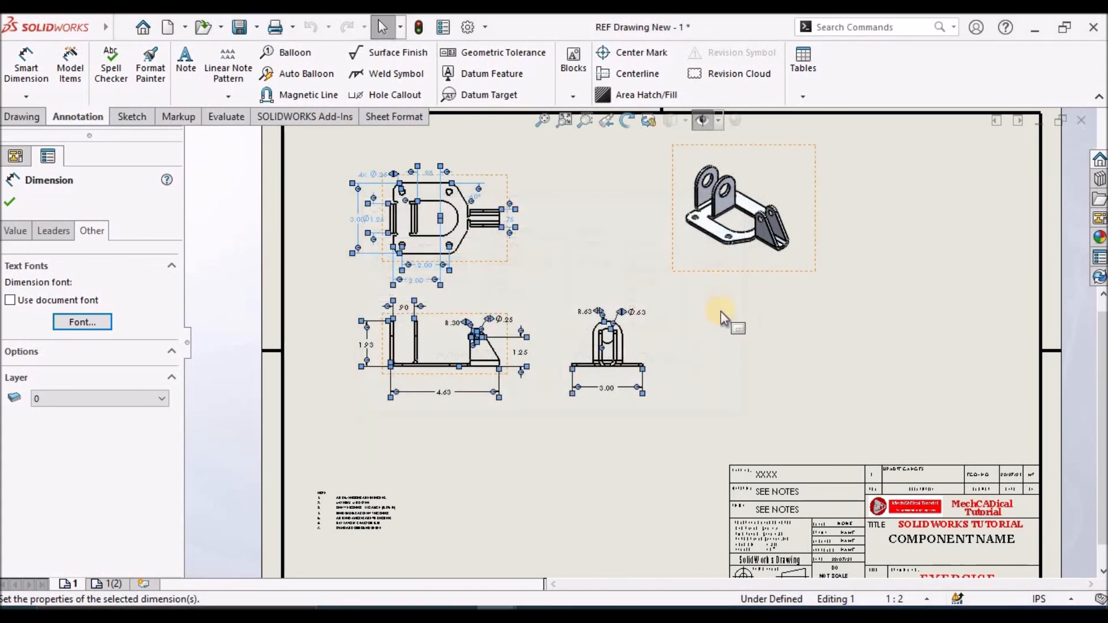
left_click(722, 348)
Fit the whole sheet in view and save the drawing together with its modified part, REF Part New.SLDPRT
scroll(485, 254, "down", 4)
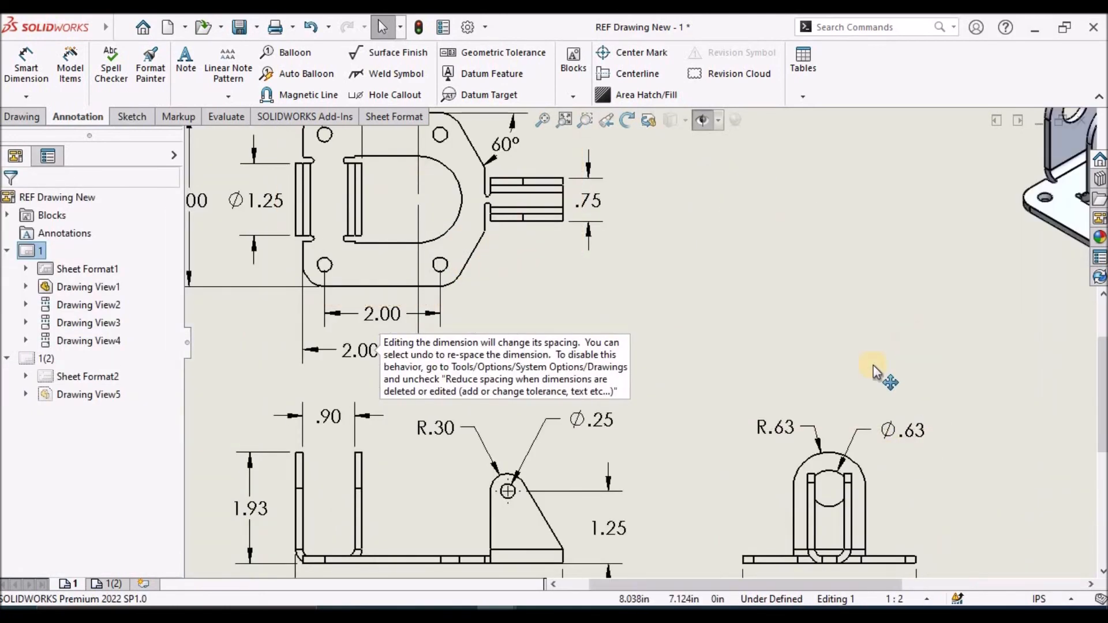
scroll(625, 428, "up", 3)
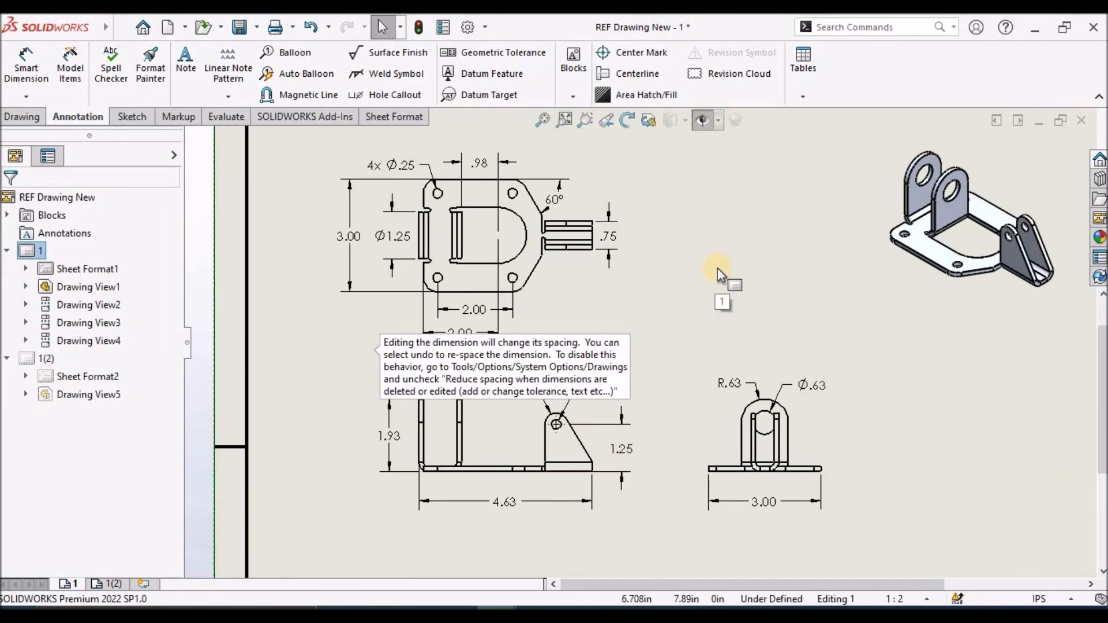
key("f")
key("ctrl+s")
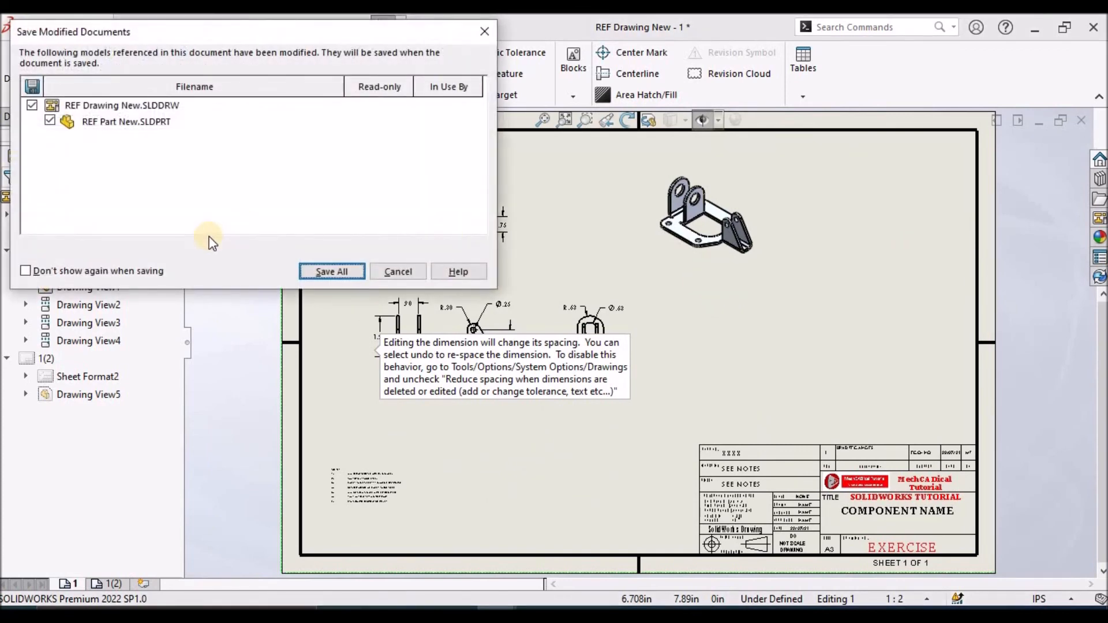
left_click(314, 271)
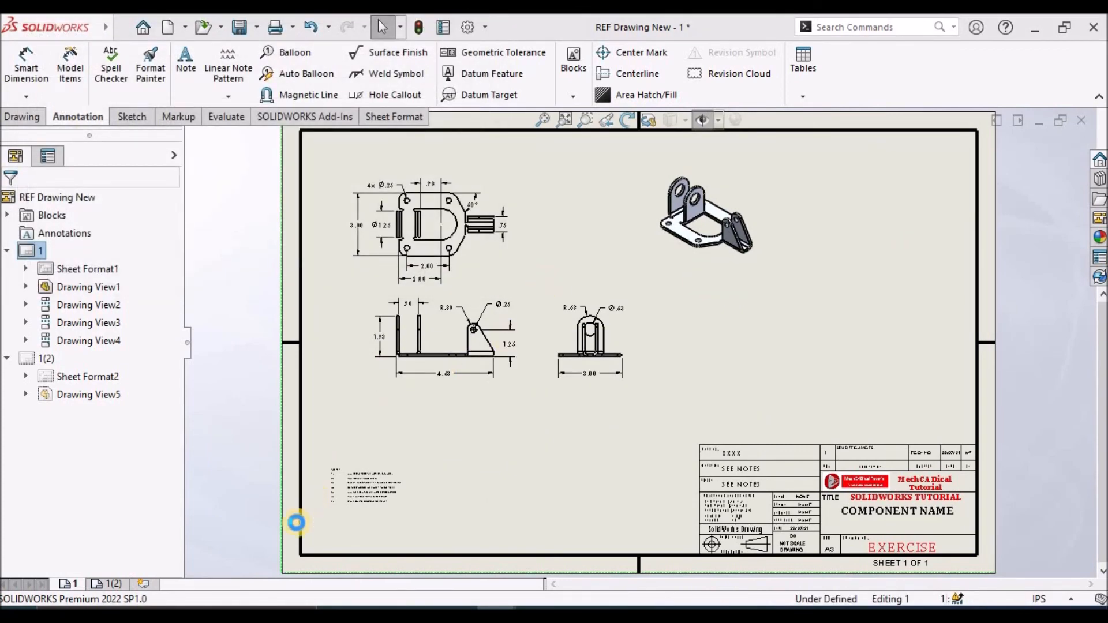
scroll(462, 370, "down", 2)
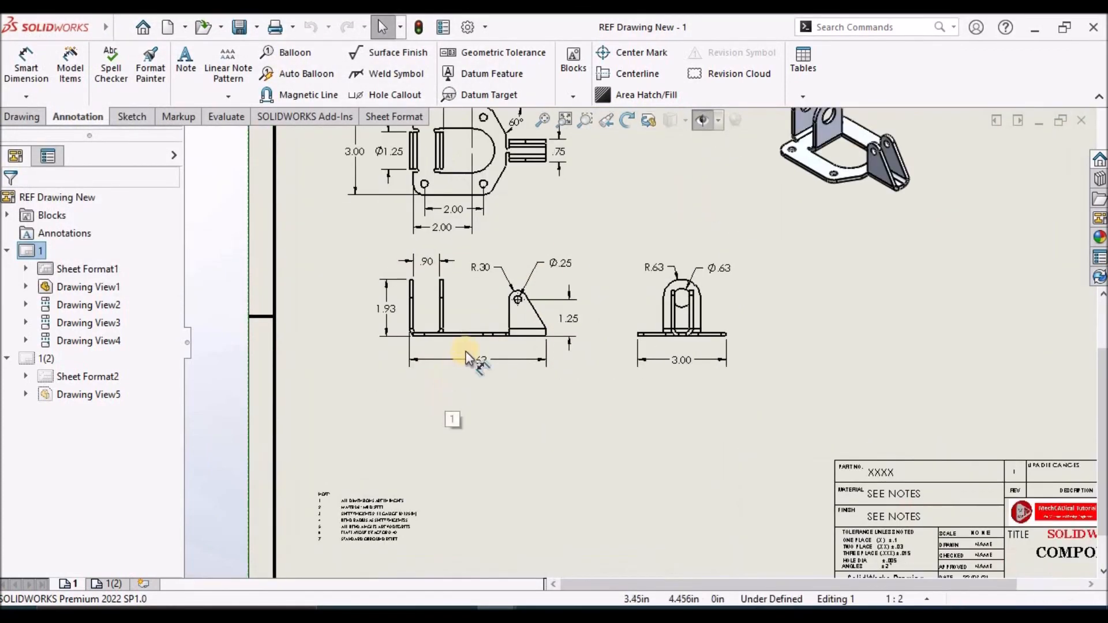
left_click(648, 457)
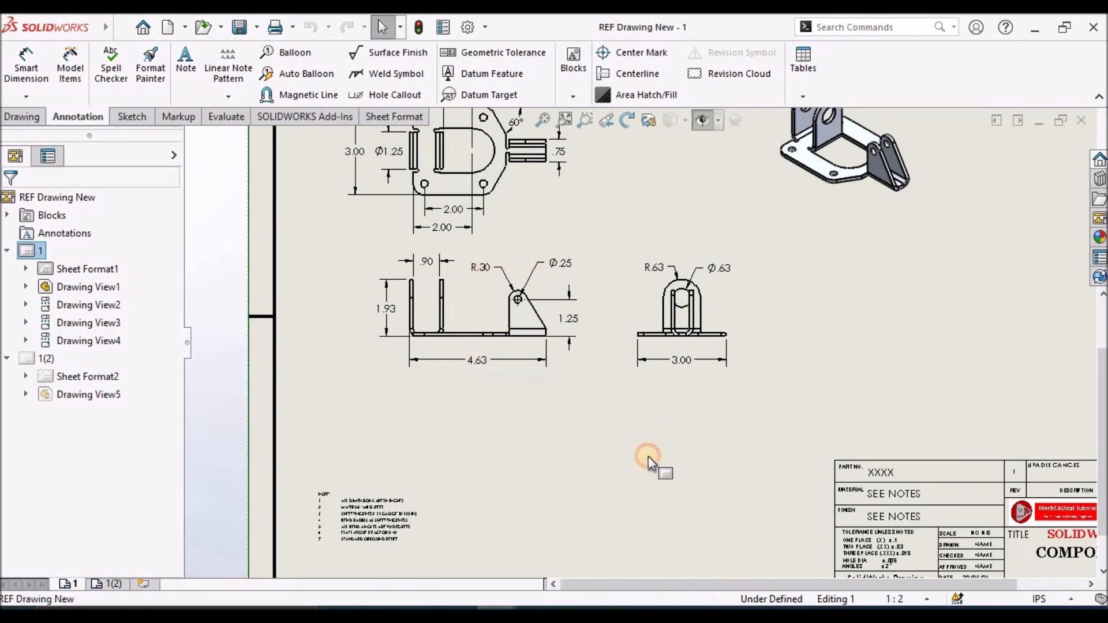
scroll(396, 164, "up", 4)
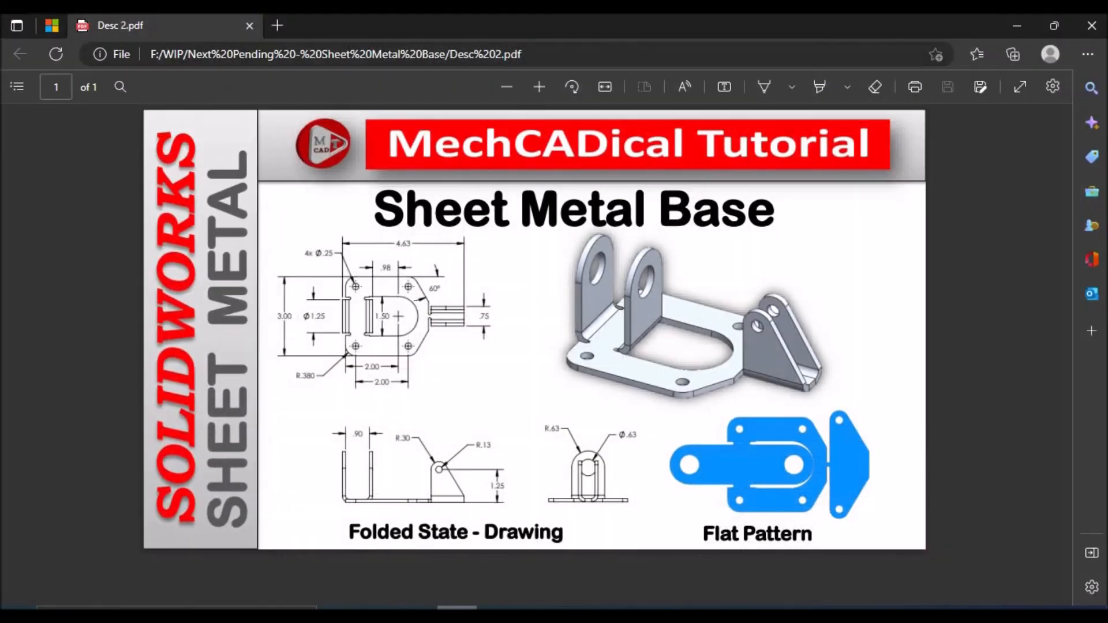